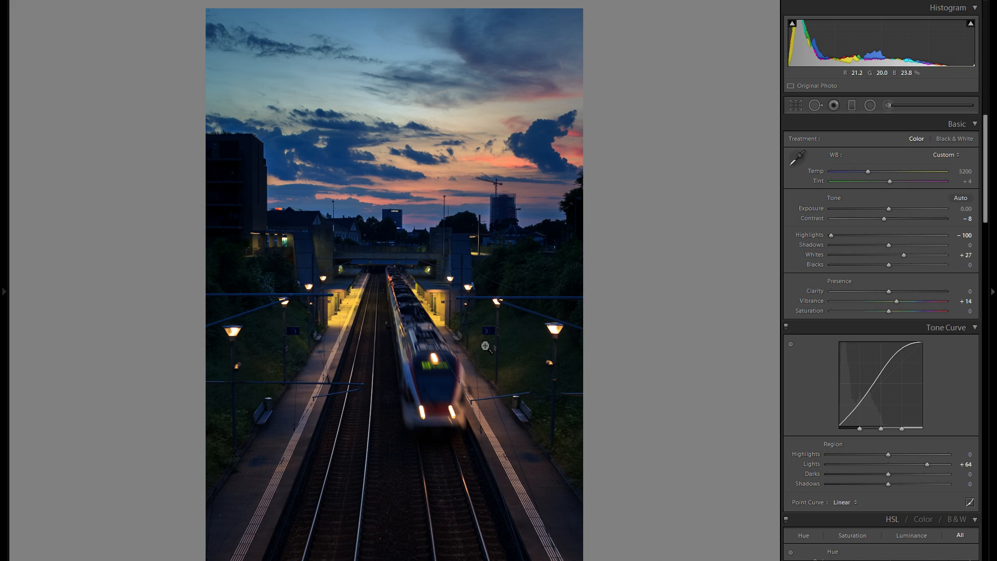
pyautogui.scroll(-10, 920, 289)
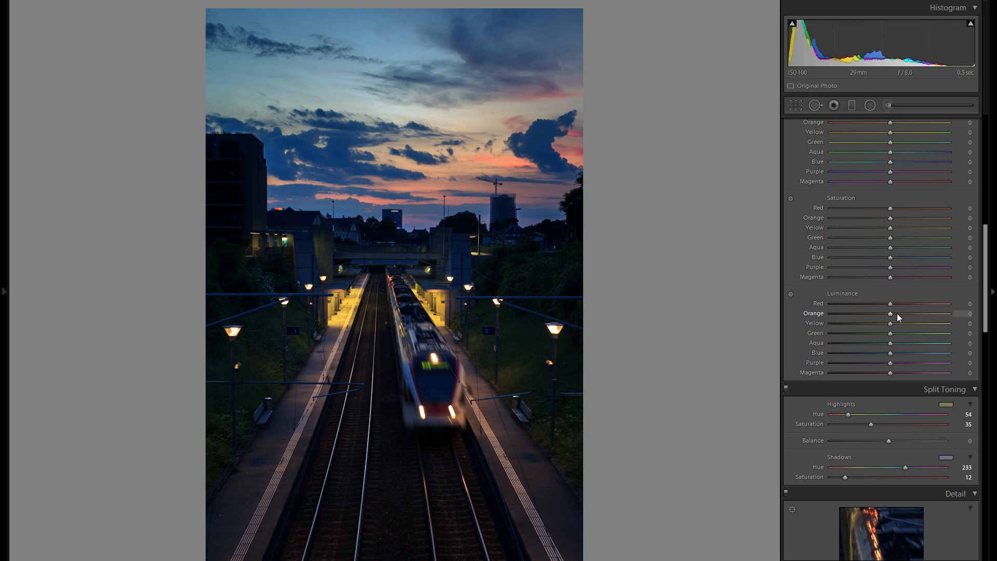
pyautogui.scroll(10, 898, 315)
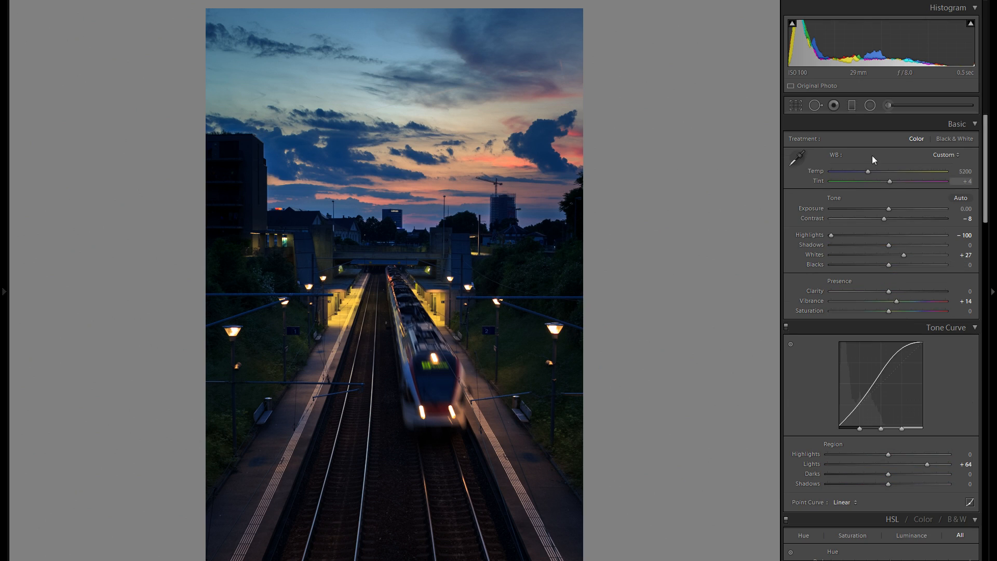
pyautogui.click(871, 105)
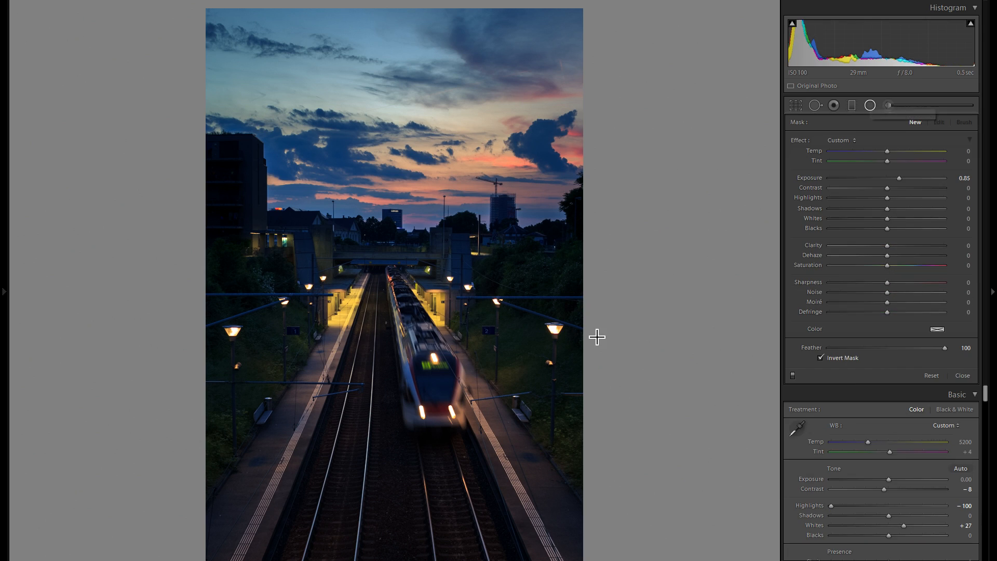
pyautogui.click(870, 106)
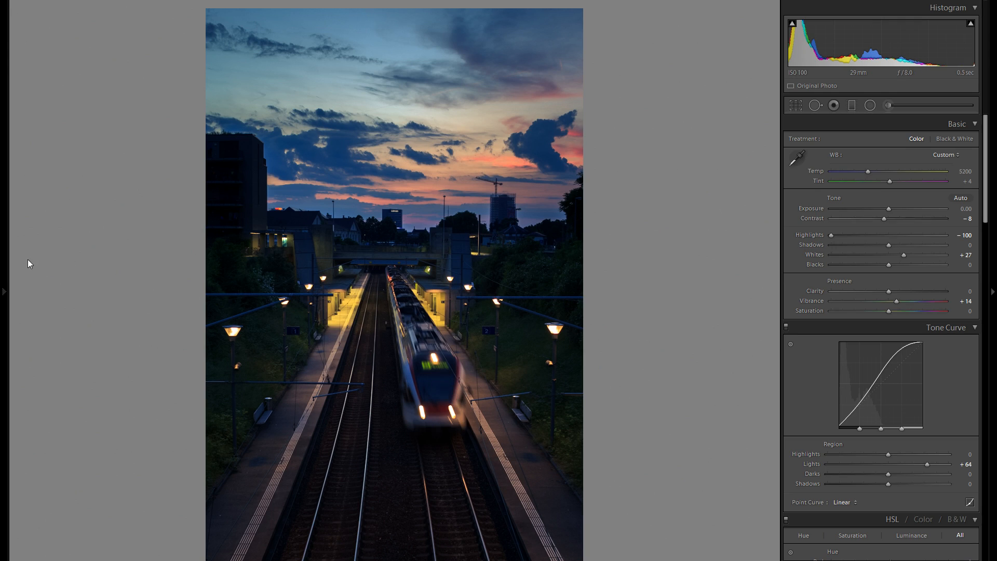
# - Examine the train, tracks, platforms and dark embankments of the station photo at 1:2 magnification
pyautogui.press('F7')
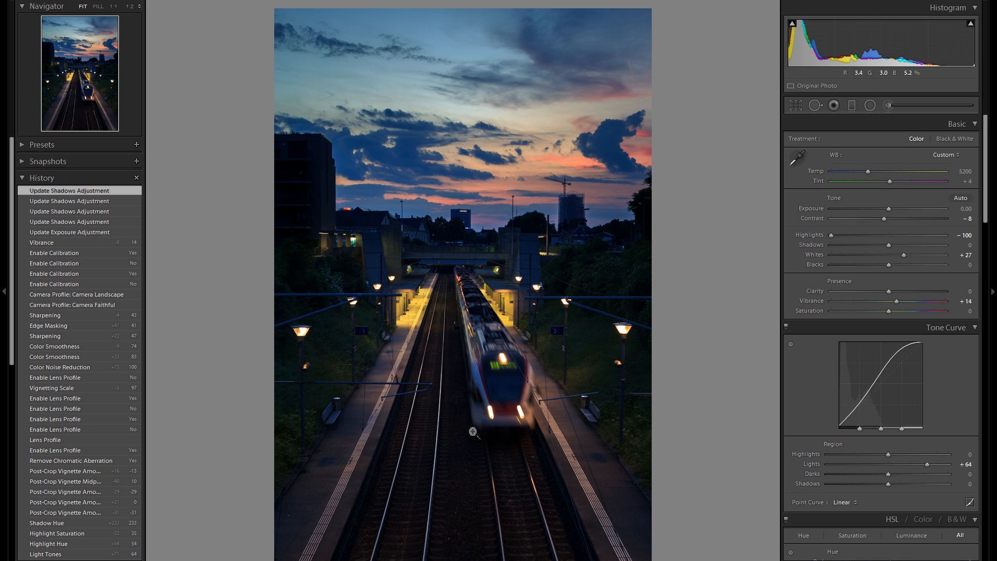
pyautogui.click(129, 7)
pyautogui.moveTo(427, 353); pyautogui.dragTo(544, 279)
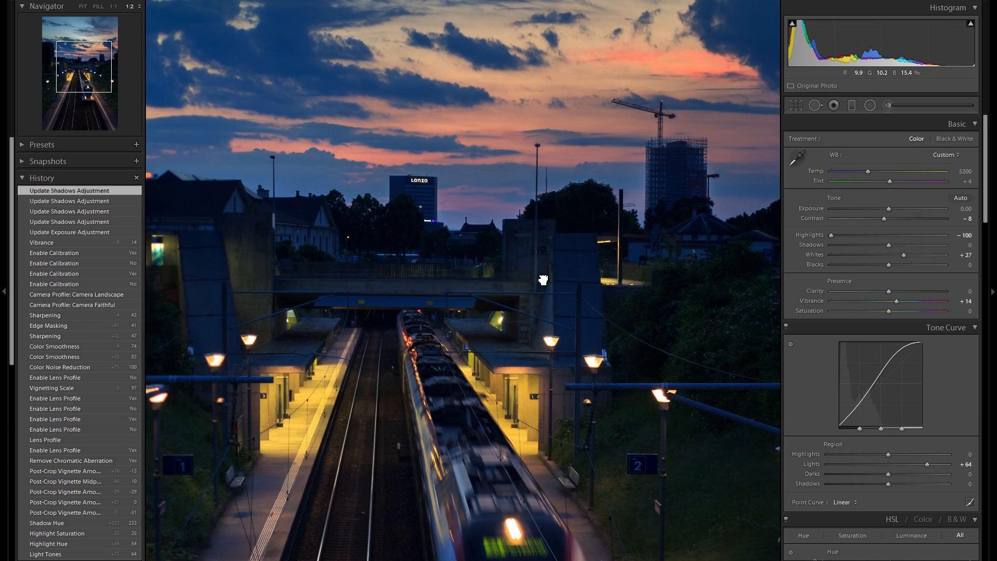
pyautogui.moveTo(476, 365); pyautogui.dragTo(508, 324)
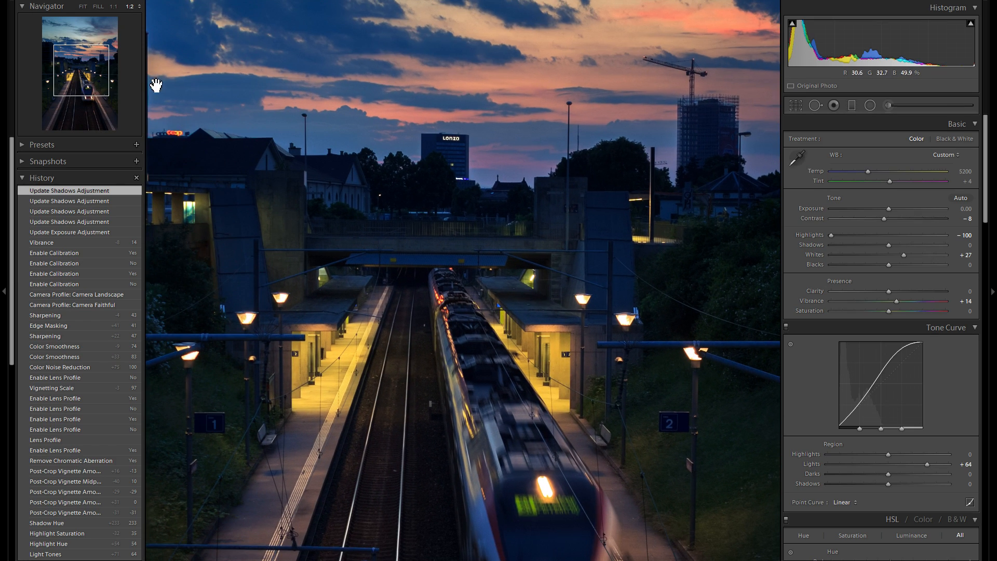
pyautogui.click(114, 6)
pyautogui.click(131, 8)
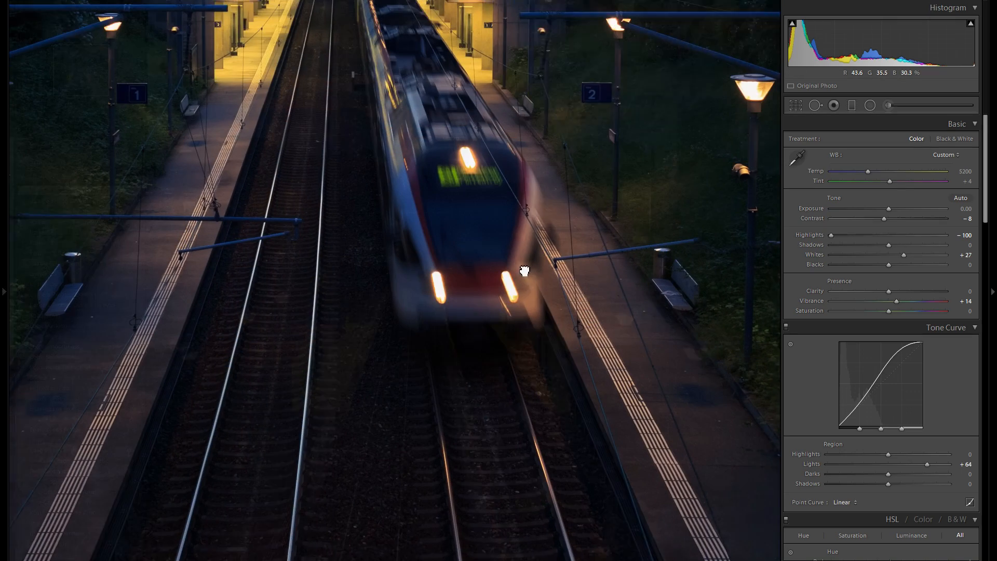
pyautogui.moveTo(527, 270); pyautogui.dragTo(527, 240)
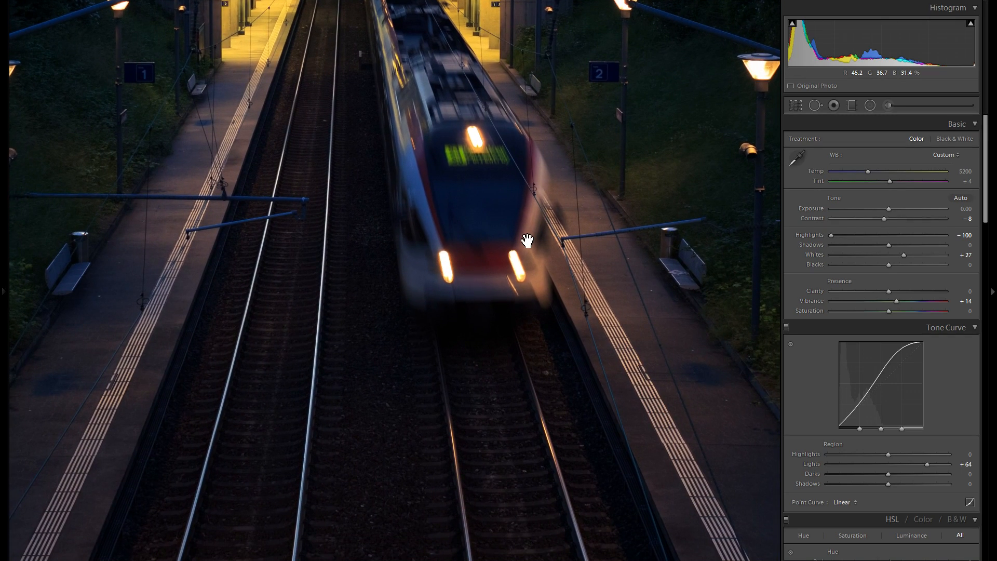
pyautogui.moveTo(539, 316); pyautogui.dragTo(583, 345)
pyautogui.click(446, 219)
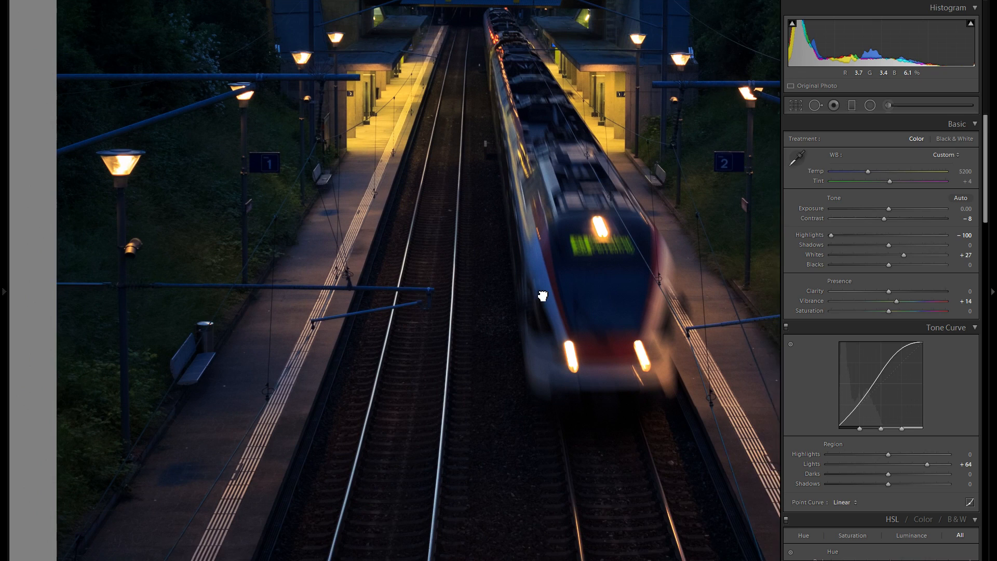
pyautogui.click(577, 275)
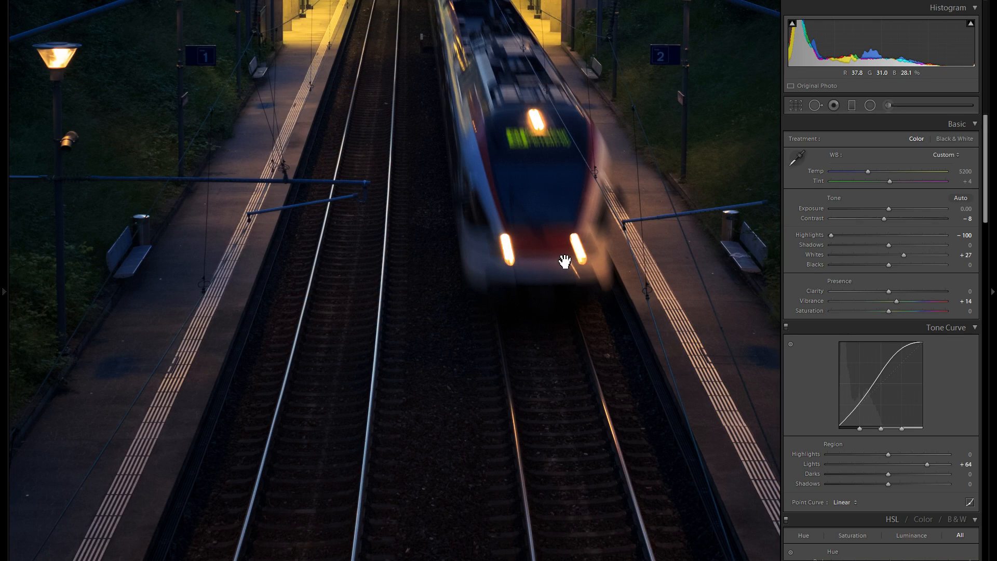
pyautogui.moveTo(446, 232); pyautogui.dragTo(530, 291)
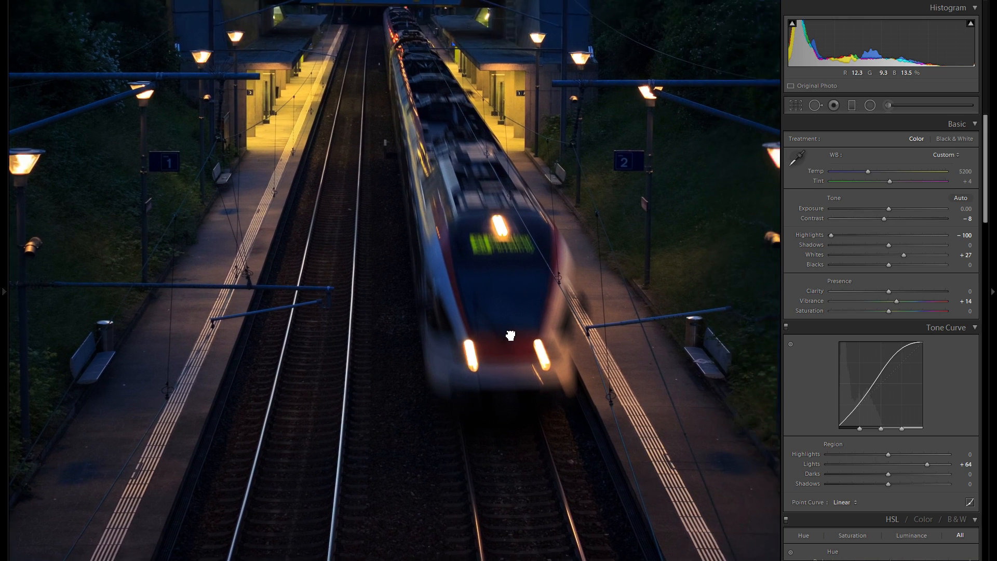
pyautogui.moveTo(511, 337); pyautogui.dragTo(475, 292)
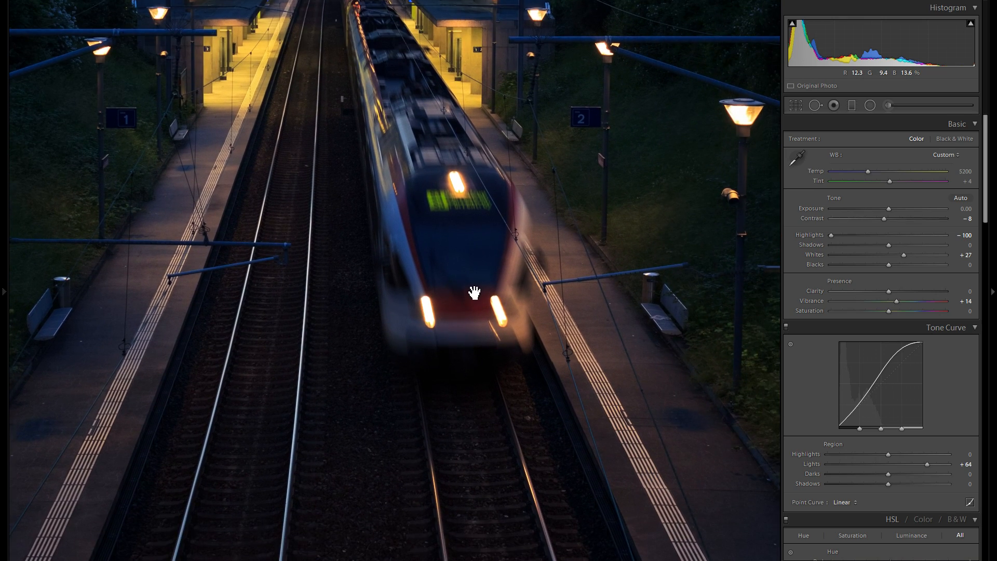
pyautogui.moveTo(528, 251); pyautogui.dragTo(517, 275)
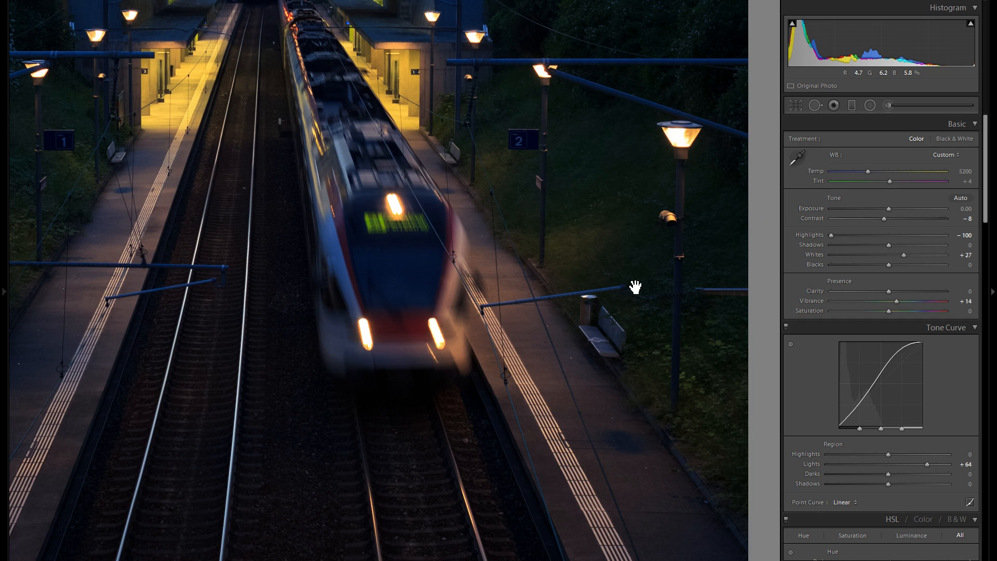
pyautogui.moveTo(596, 239); pyautogui.dragTo(609, 348)
pyautogui.moveTo(633, 240); pyautogui.dragTo(581, 318)
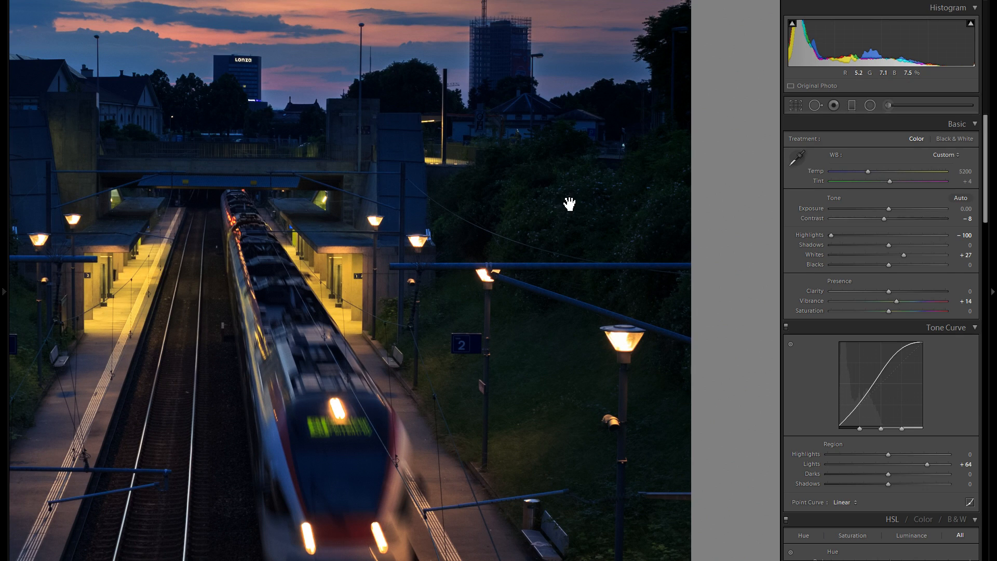
pyautogui.moveTo(568, 202); pyautogui.dragTo(623, 252)
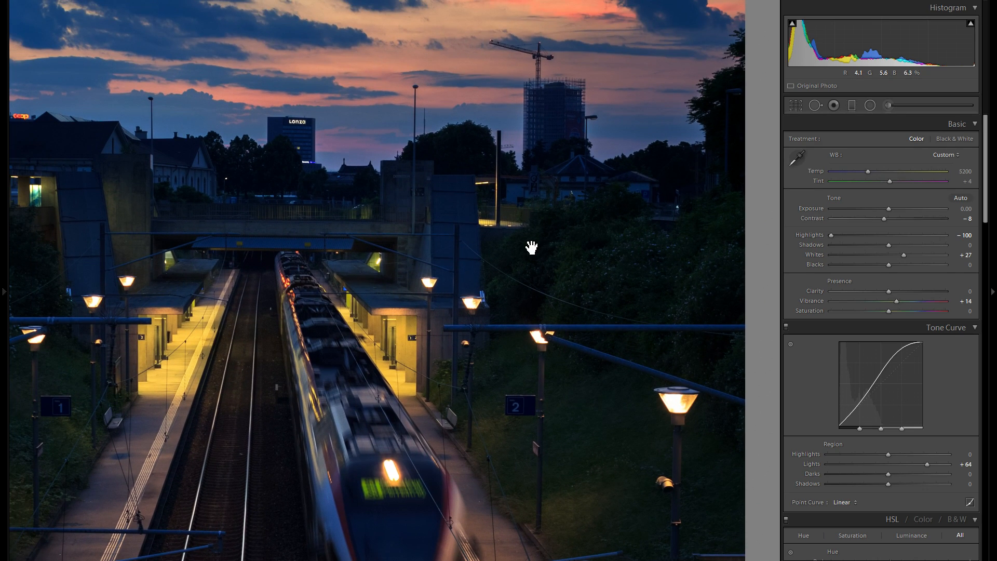
pyautogui.moveTo(513, 281); pyautogui.dragTo(595, 279)
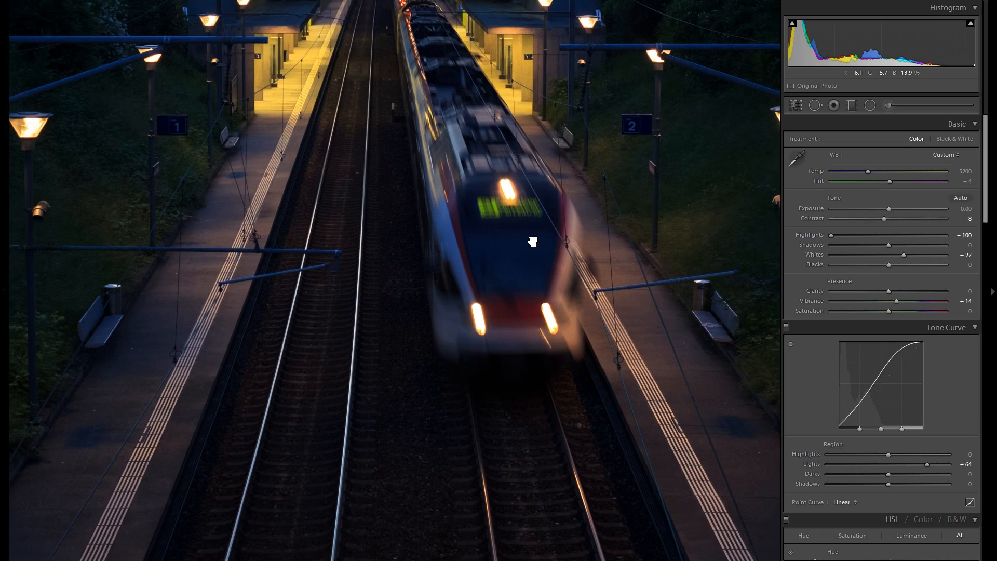
pyautogui.moveTo(521, 240); pyautogui.dragTo(535, 215)
pyautogui.moveTo(545, 265); pyautogui.dragTo(530, 236)
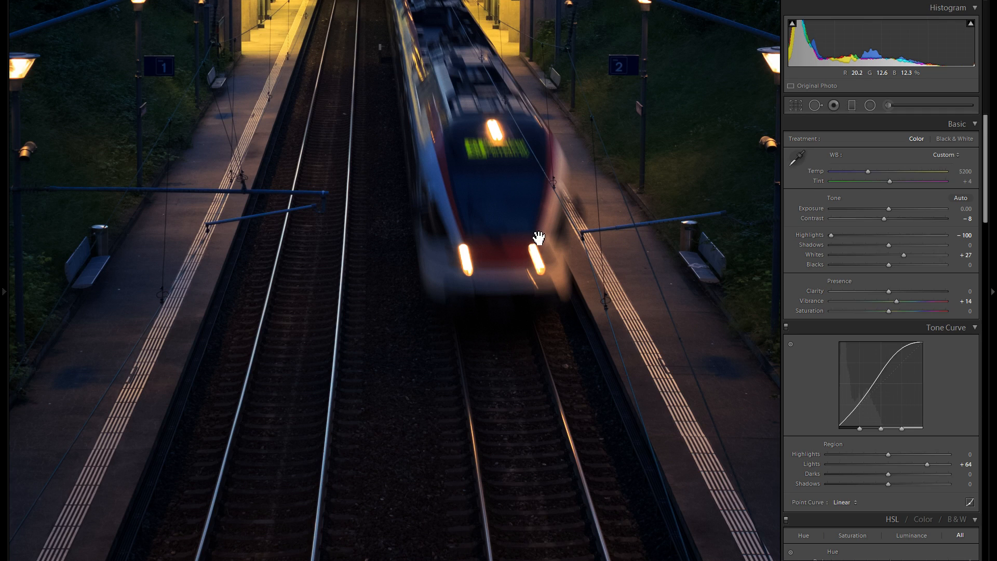
pyautogui.moveTo(598, 326); pyautogui.dragTo(629, 245)
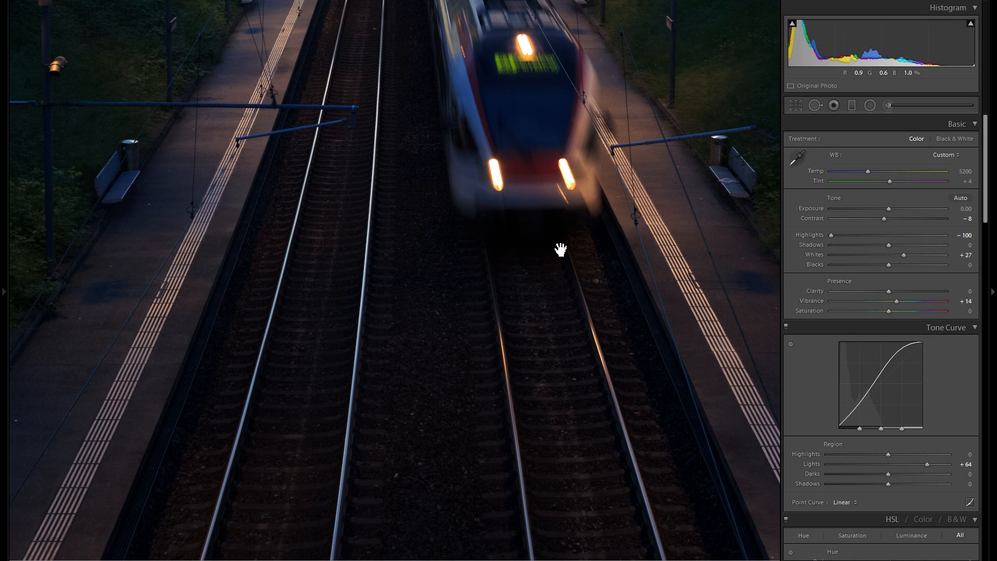
pyautogui.click(590, 296)
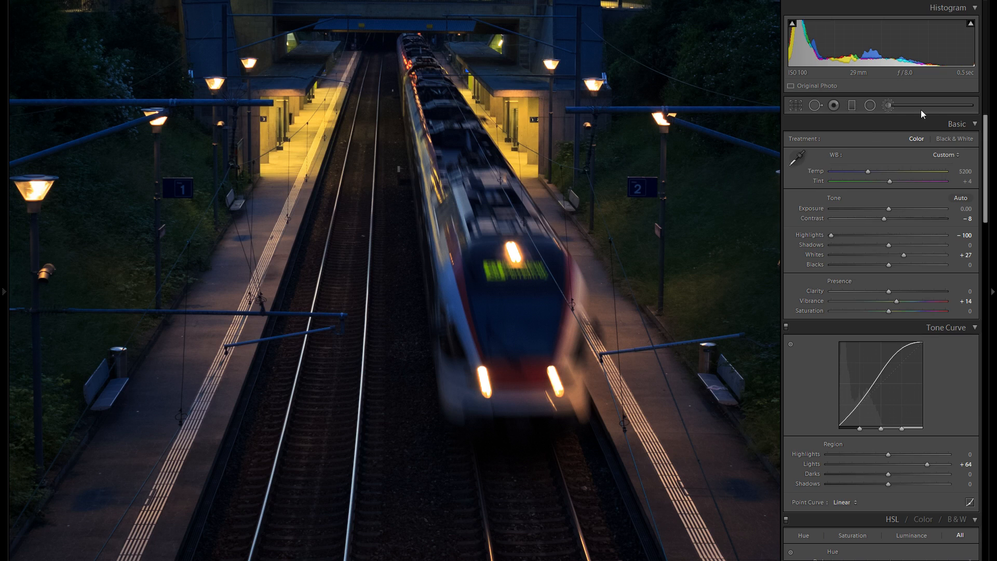
# - Try an inverted radial filter over the front of the train with exposure 2.12, and delete it
pyautogui.click(870, 106)
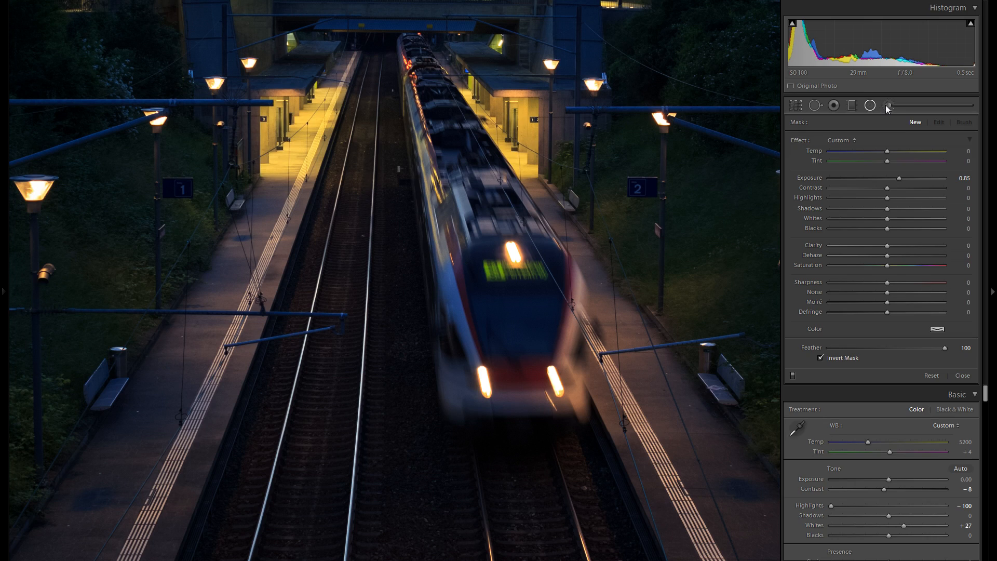
pyautogui.click(888, 106)
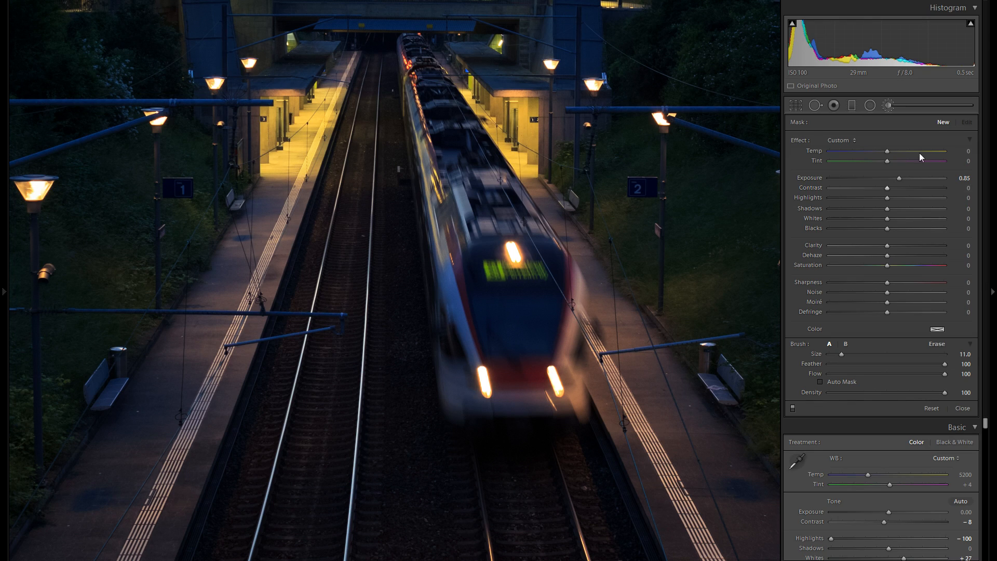
pyautogui.click(872, 104)
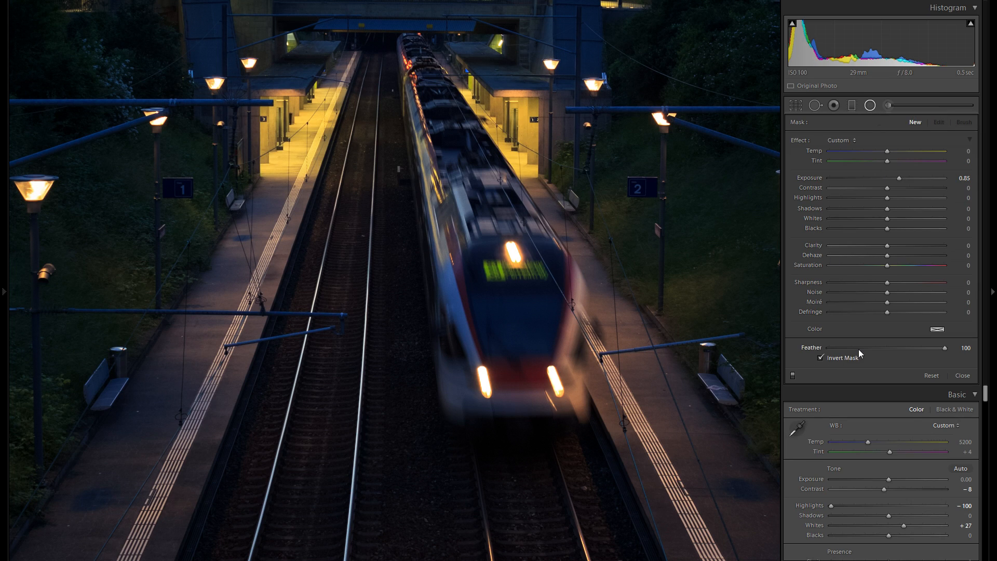
pyautogui.moveTo(374, 199); pyautogui.dragTo(560, 357)
pyautogui.moveTo(431, 214); pyautogui.dragTo(510, 286)
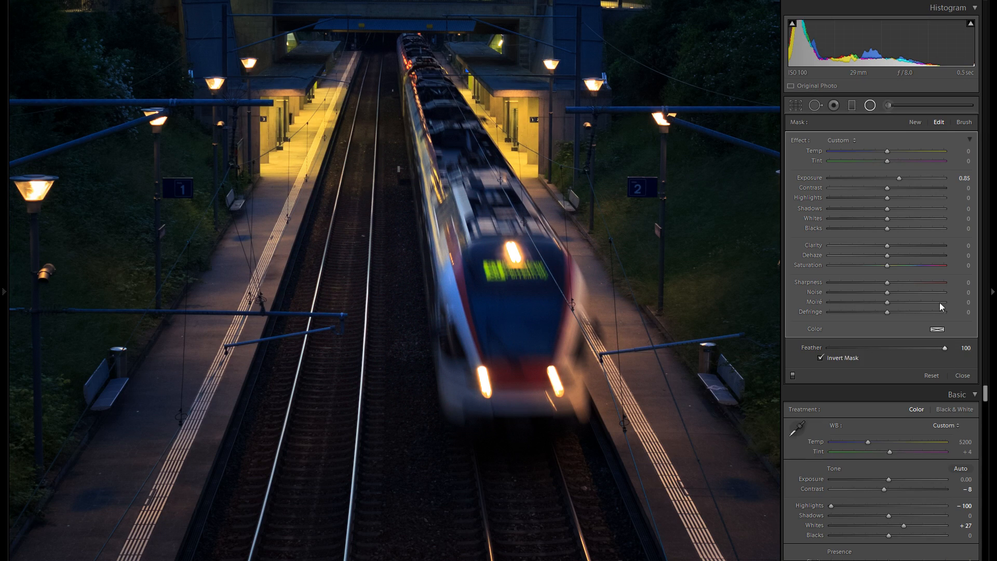
pyautogui.moveTo(897, 177); pyautogui.dragTo(918, 179)
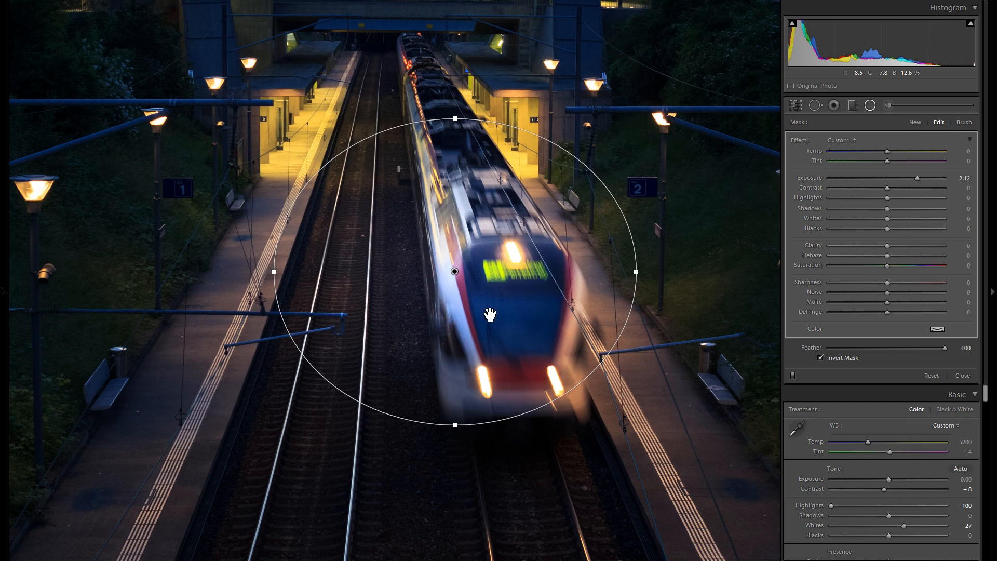
pyautogui.moveTo(465, 281); pyautogui.dragTo(435, 287)
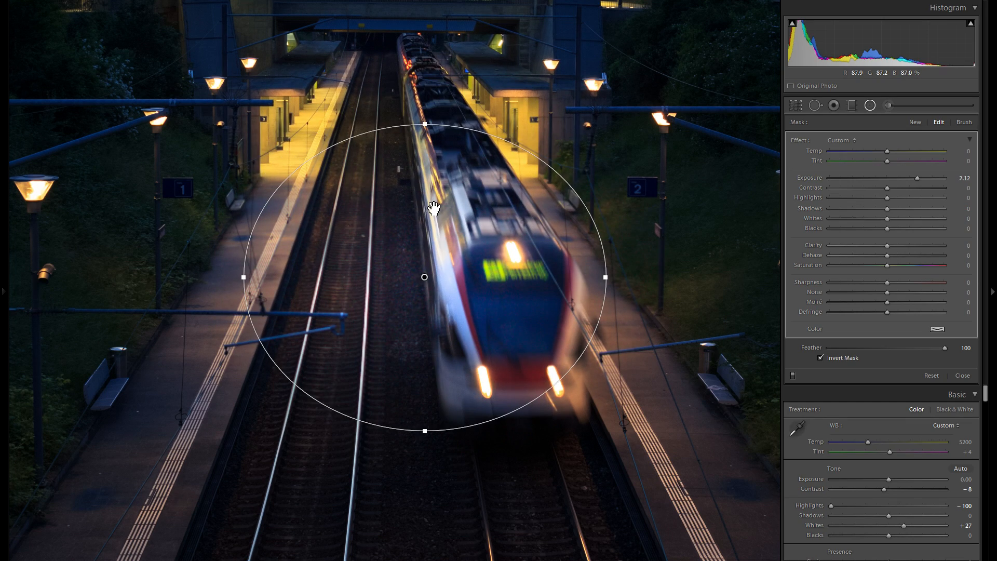
pyautogui.rightClick(443, 249)
pyautogui.click(475, 270)
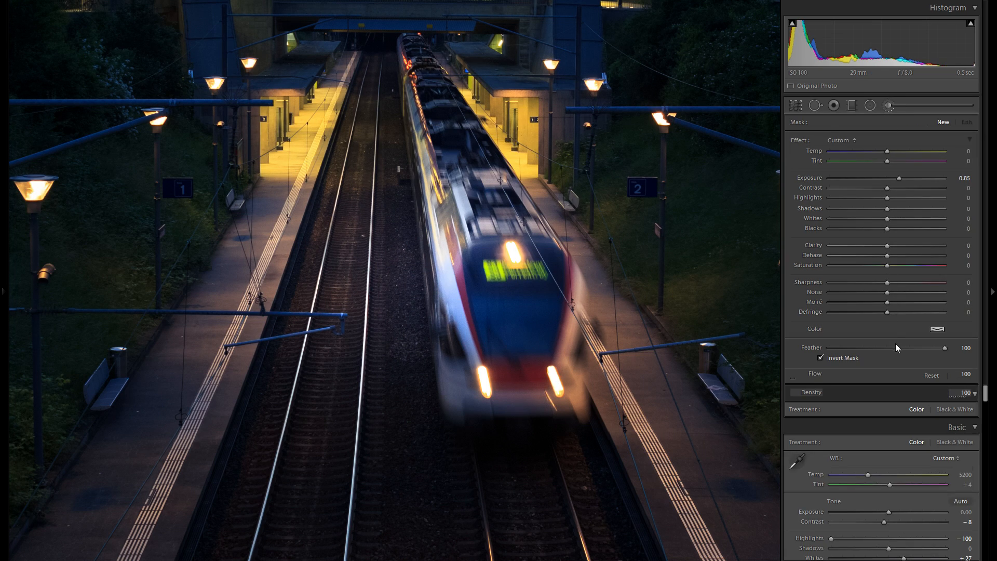
# - Try an adjustment brush spot of size 41.3 beside the train with exposure 1.28, and delete it
pyautogui.moveTo(881, 356); pyautogui.dragTo(877, 354)
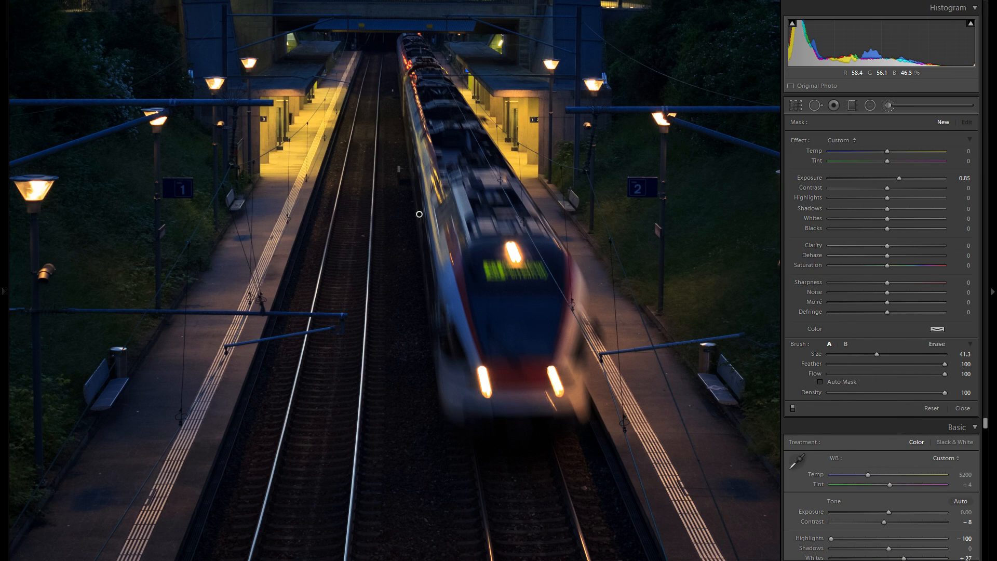
pyautogui.moveTo(899, 179); pyautogui.dragTo(905, 179)
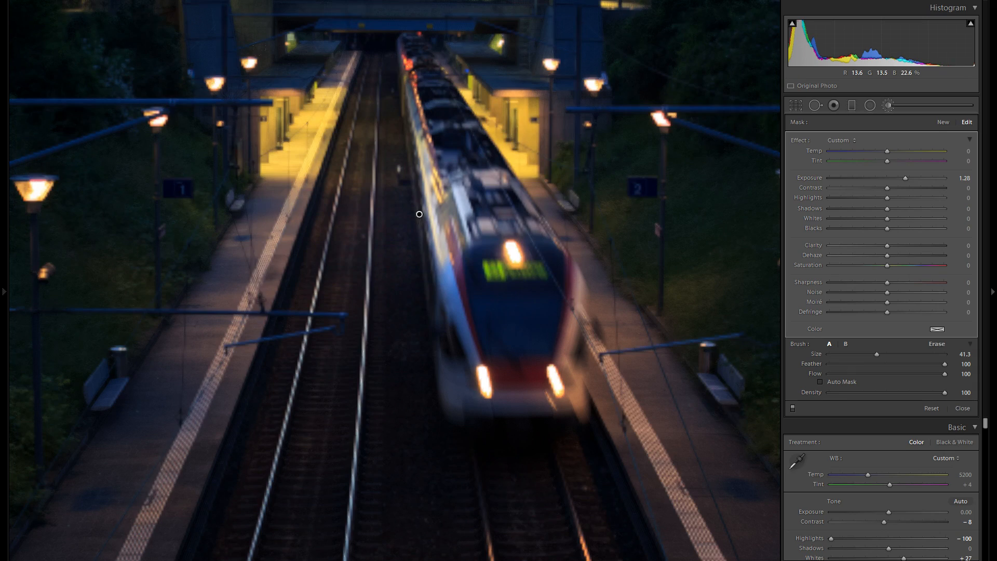
pyautogui.rightClick(422, 217)
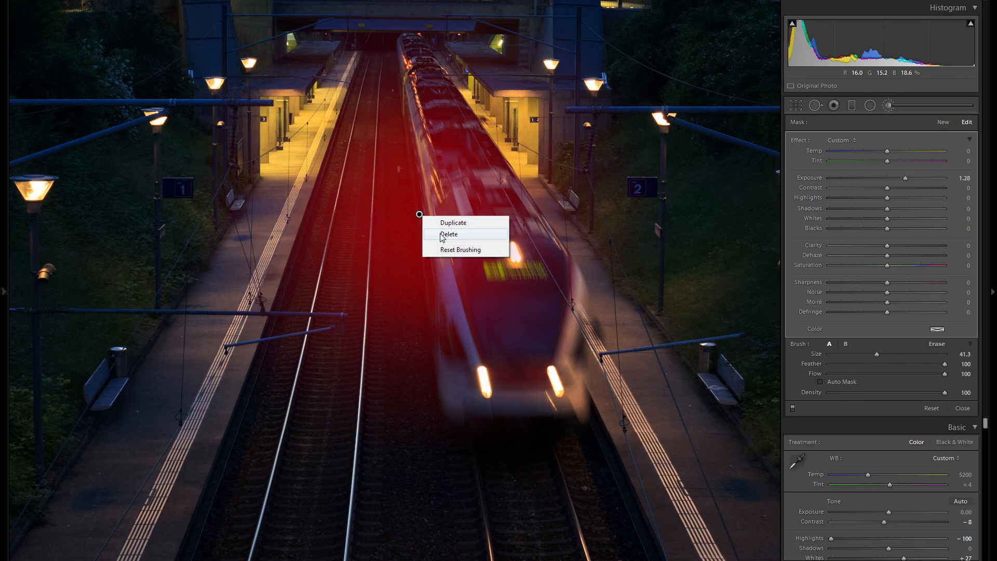
pyautogui.click(449, 235)
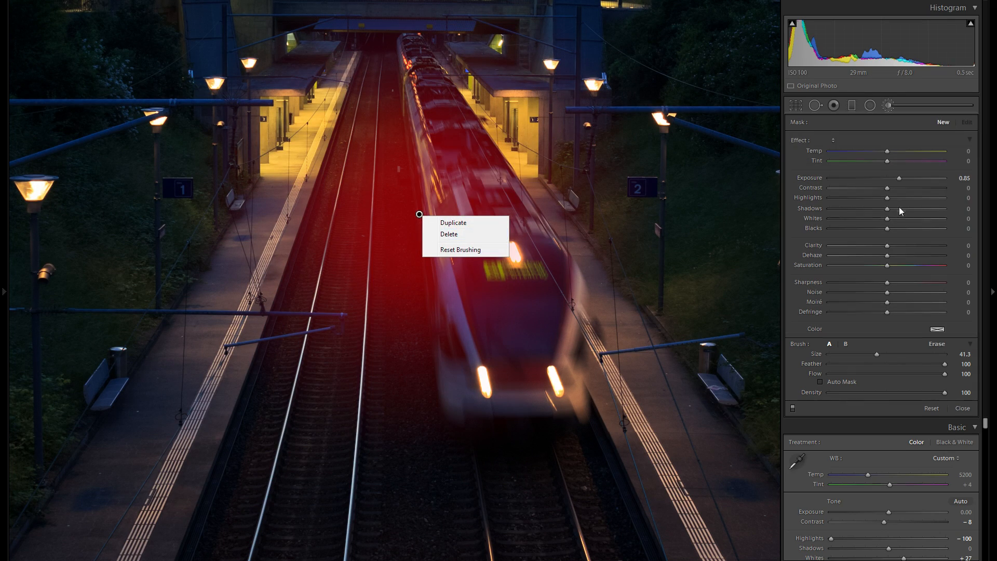
# - Draw a small radial filter over the empty tracks, duplicate it and place the copy over the embankment by the platform 2 sign
pyautogui.click(870, 106)
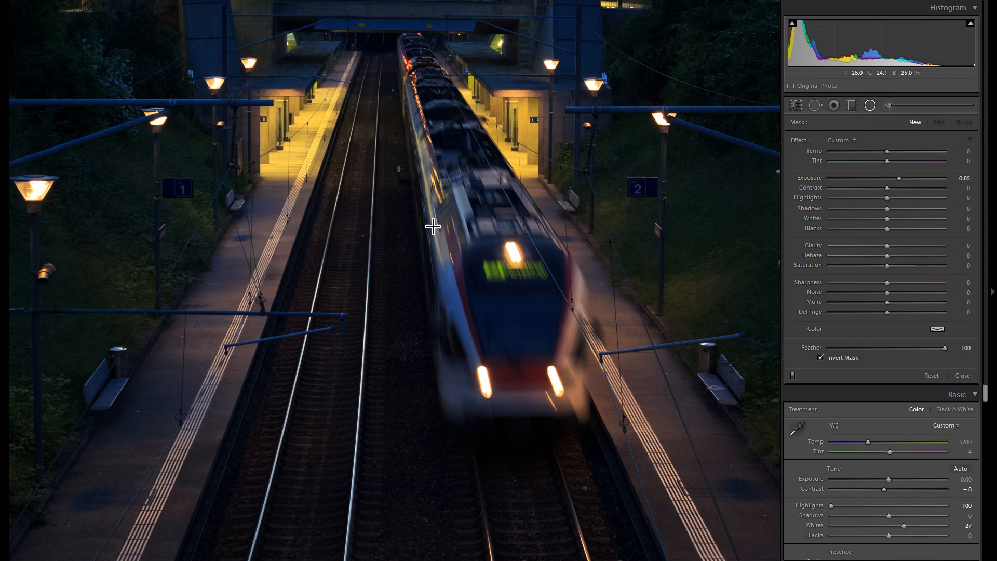
pyautogui.moveTo(364, 203); pyautogui.dragTo(465, 271)
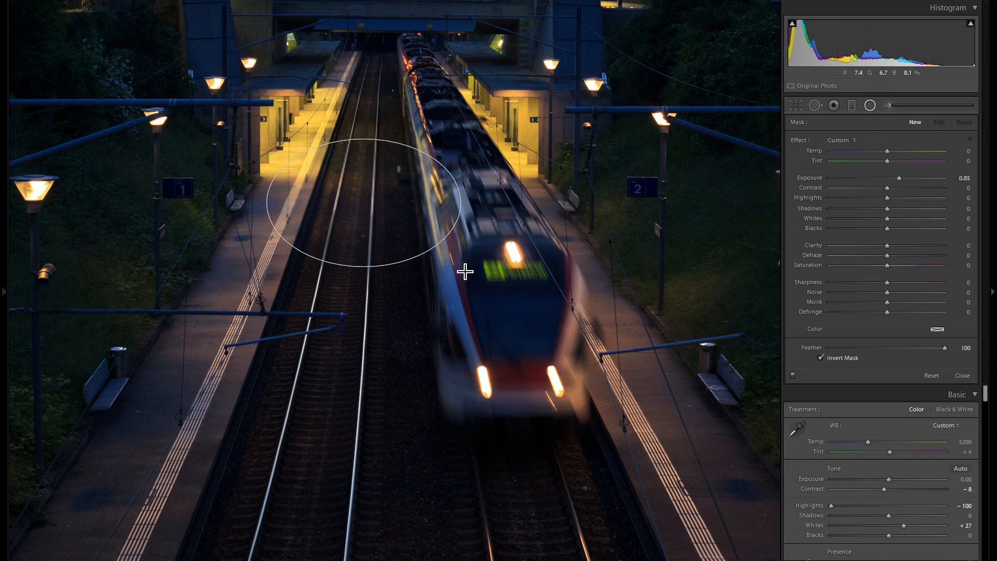
pyautogui.rightClick(396, 204)
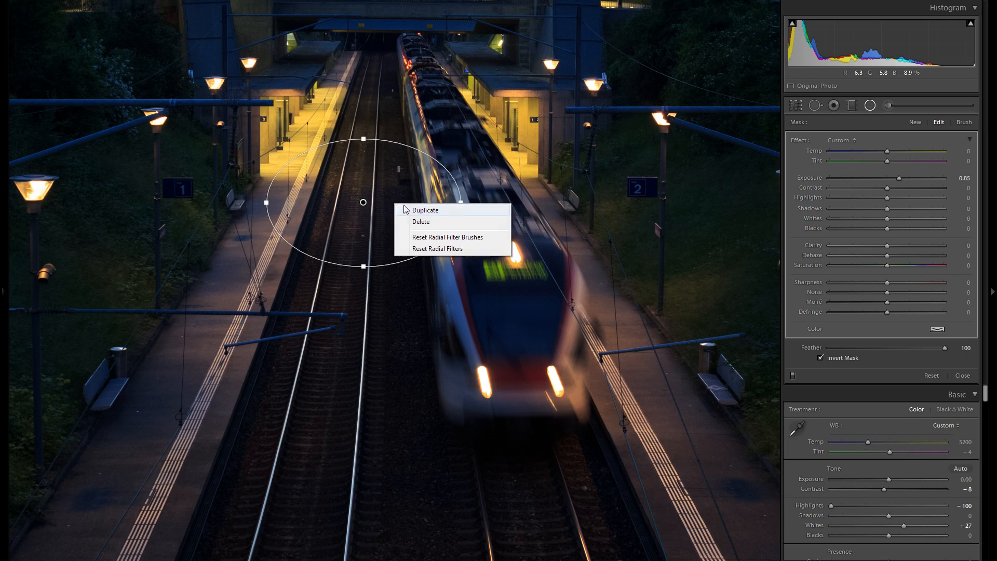
pyautogui.click(416, 212)
pyautogui.moveTo(397, 196); pyautogui.dragTo(629, 206)
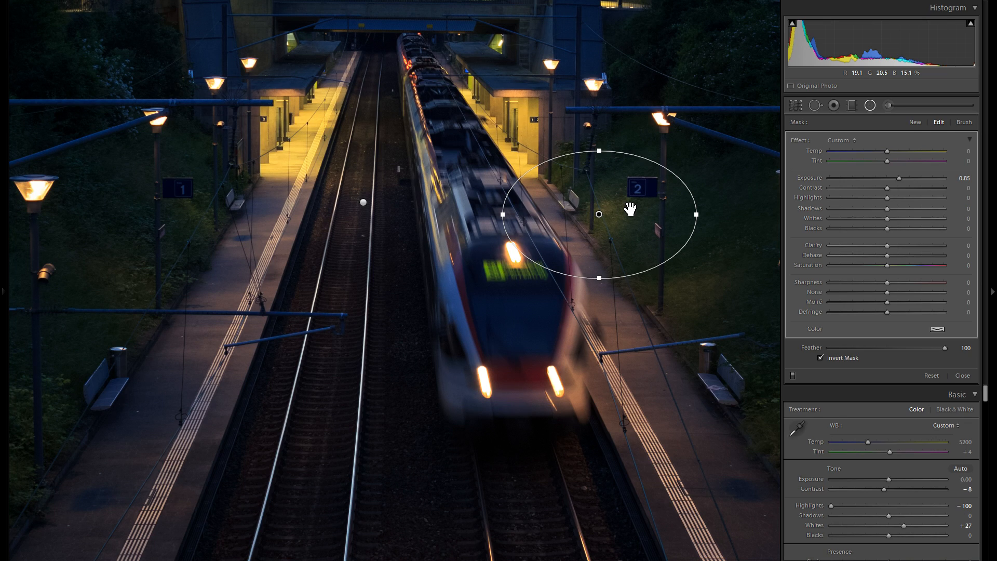
# - Set exposure 1.39, highlights −58 and shadows 16 on the copied radial filter, and select the original filter over the tracks
pyautogui.moveTo(902, 179); pyautogui.dragTo(896, 209)
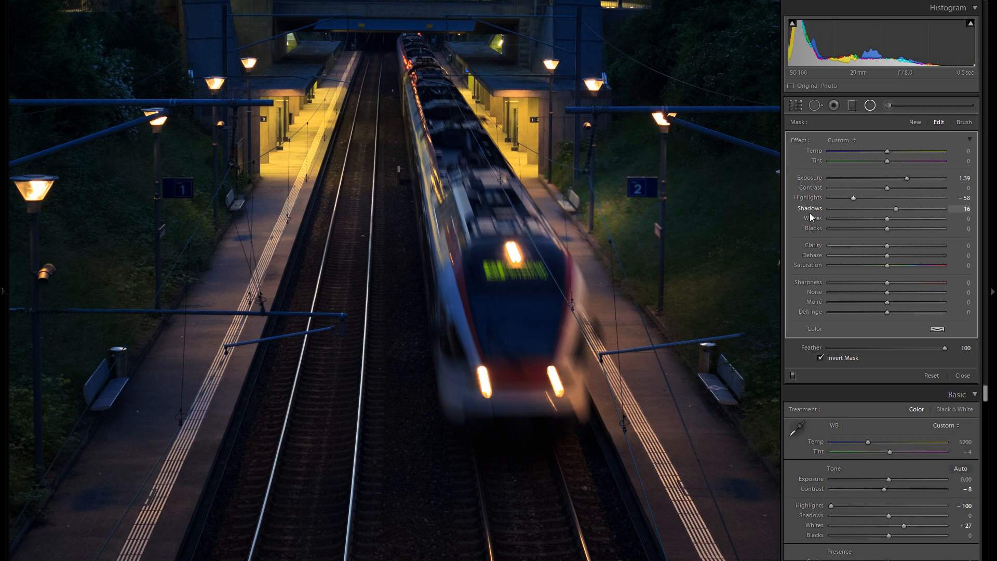
pyautogui.click(363, 202)
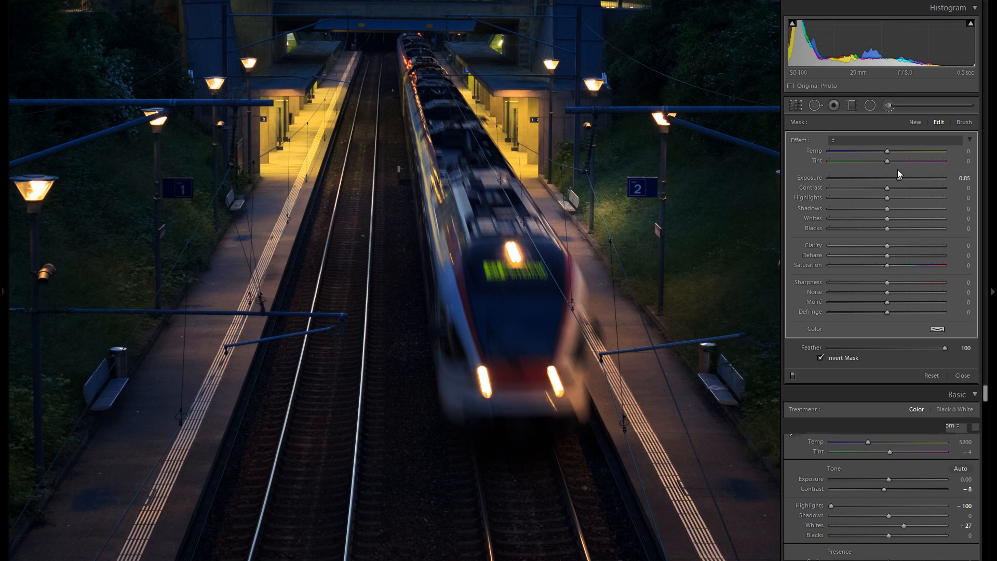
# - Try an adjustment brush stroke over the empty tracks and train with exposure −1.43, and delete it
pyautogui.press('k')
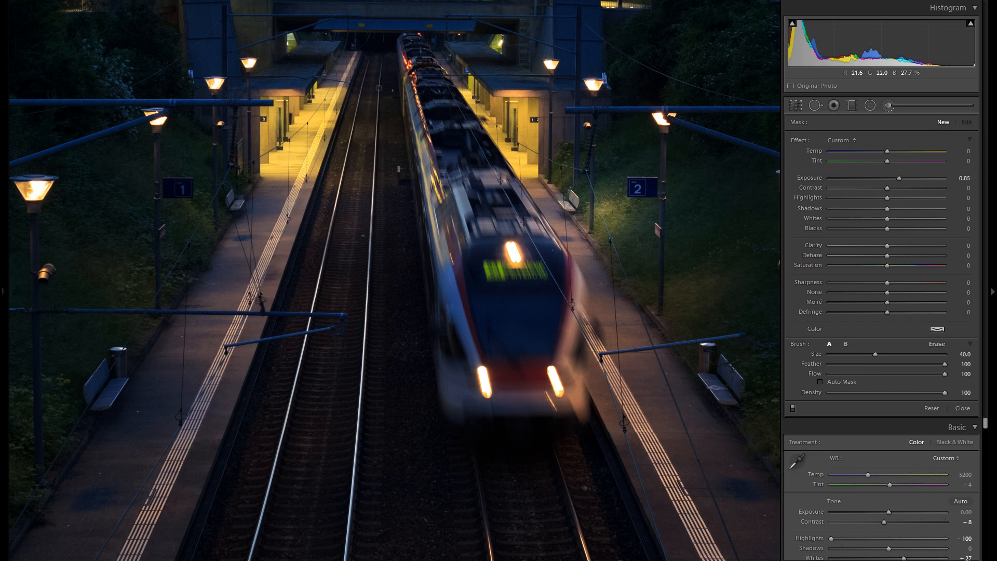
pyautogui.moveTo(483, 203); pyautogui.dragTo(509, 302)
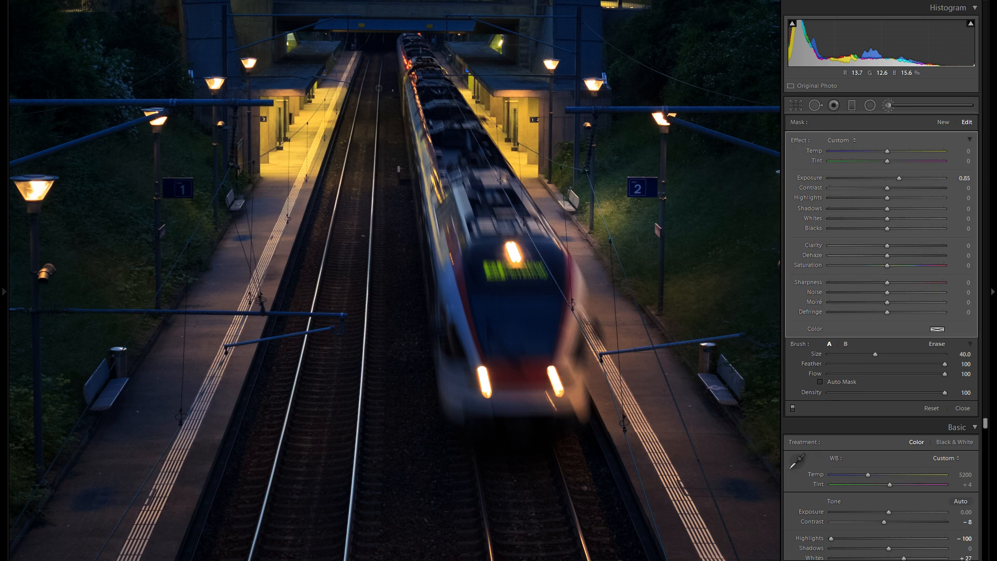
pyautogui.click(866, 178)
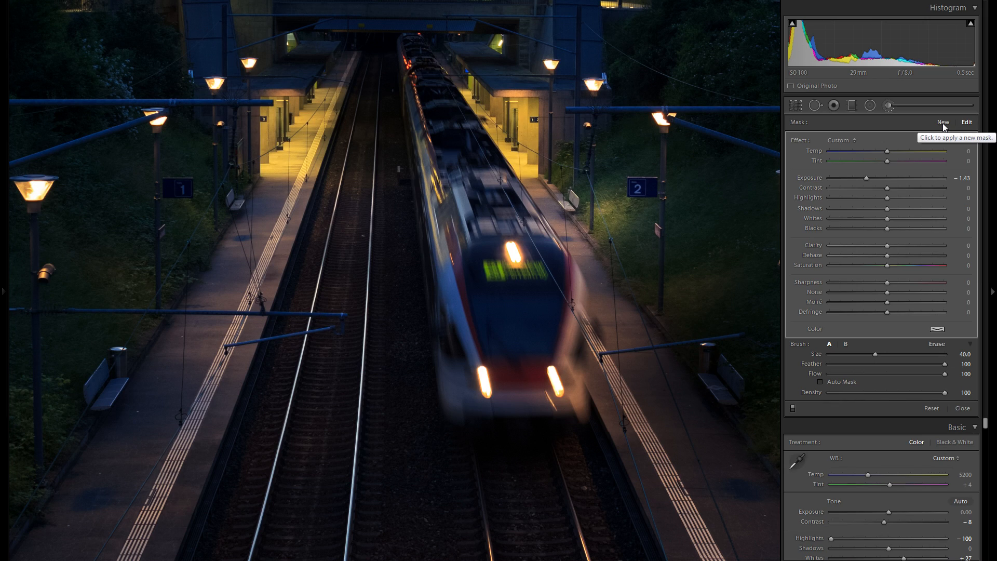
pyautogui.rightClick(379, 88)
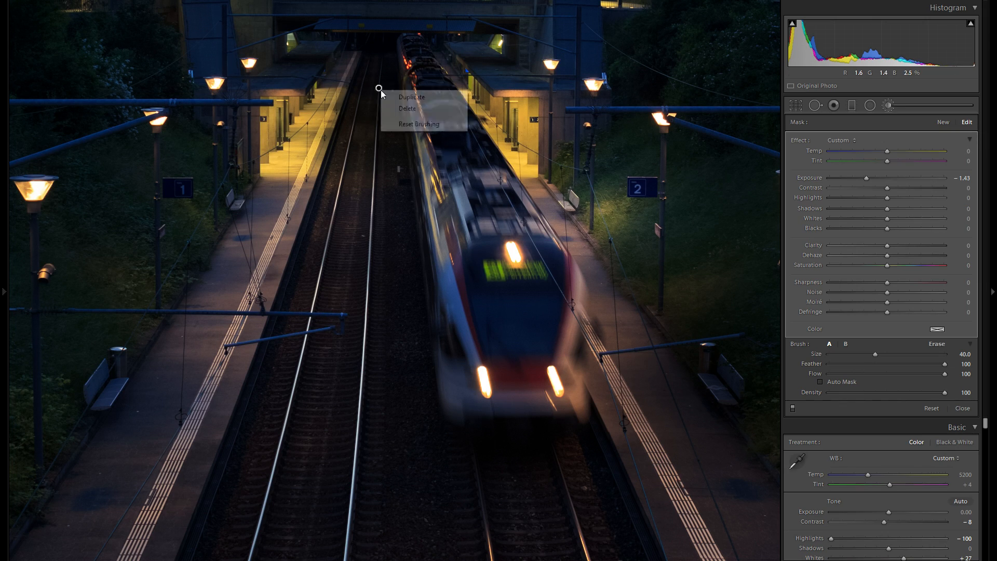
# - Delete both radial filters, the one over the empty tracks and its copy by the platform 2 sign
pyautogui.click(873, 105)
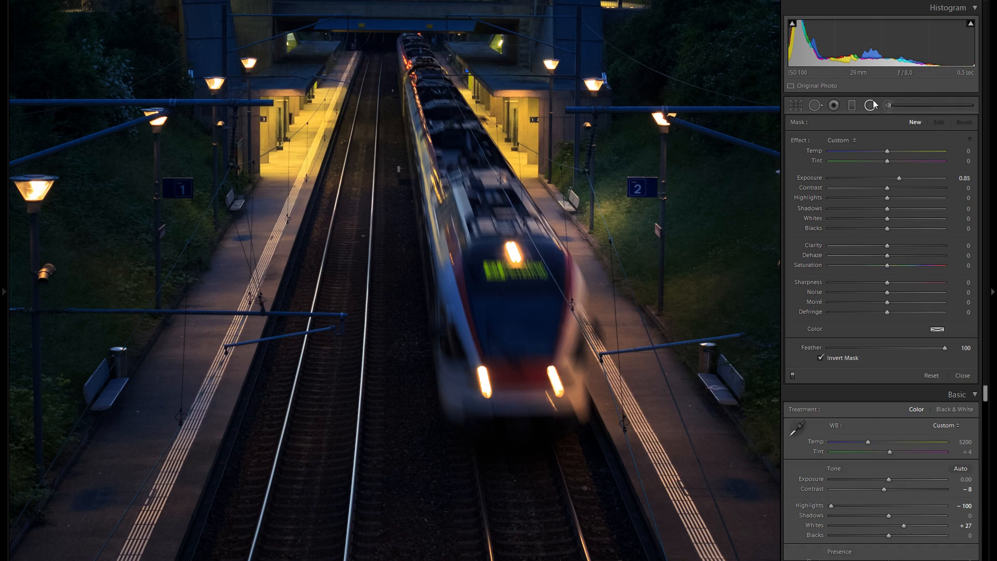
pyautogui.moveTo(364, 202); pyautogui.dragTo(461, 266)
pyautogui.rightClick(363, 202)
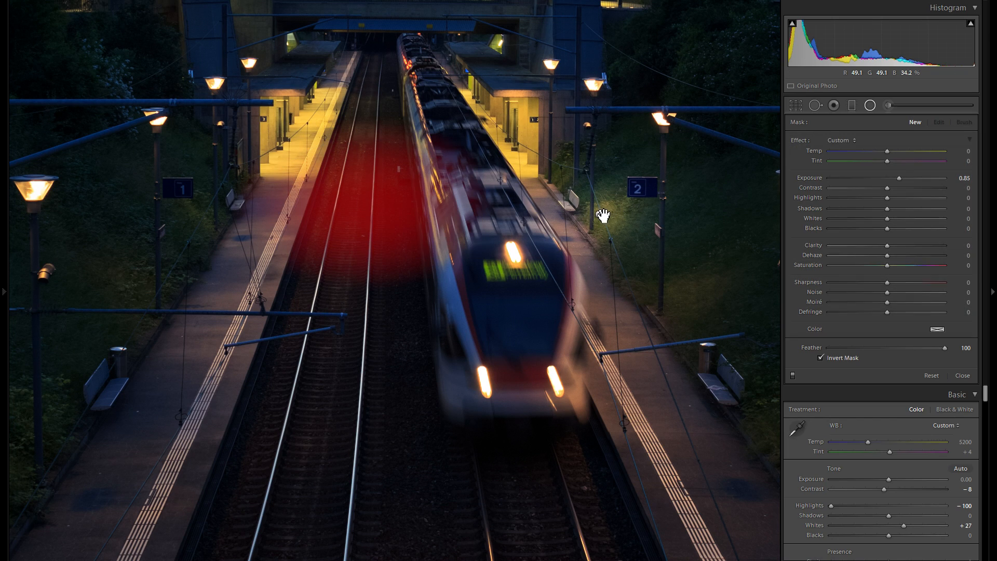
pyautogui.rightClick(603, 215)
pyautogui.click(607, 229)
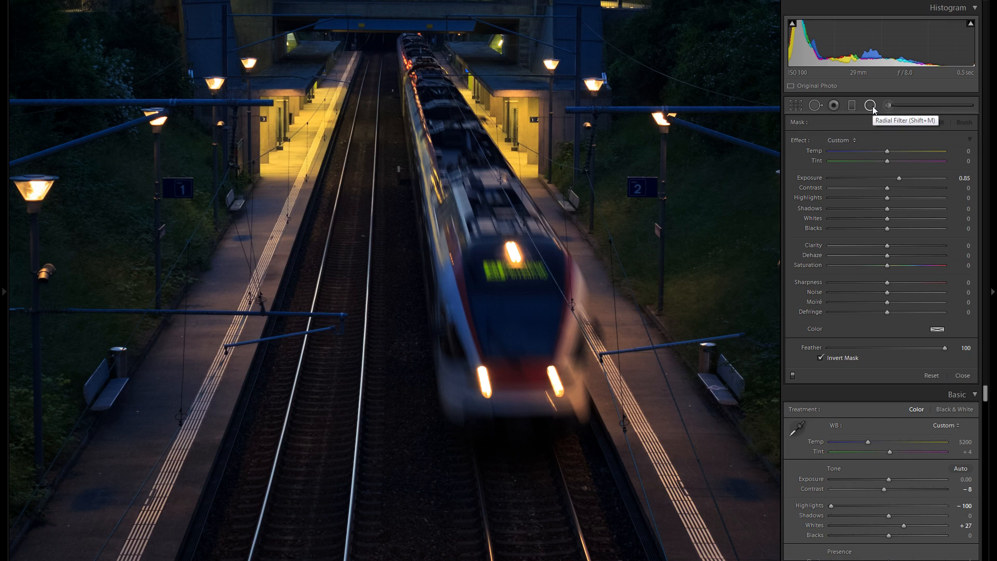
# - Draw an inverted radial filter with exposure 1.32 and feather 100 over the platform 2 shelter and embankment
pyautogui.moveTo(591, 215); pyautogui.dragTo(532, 265)
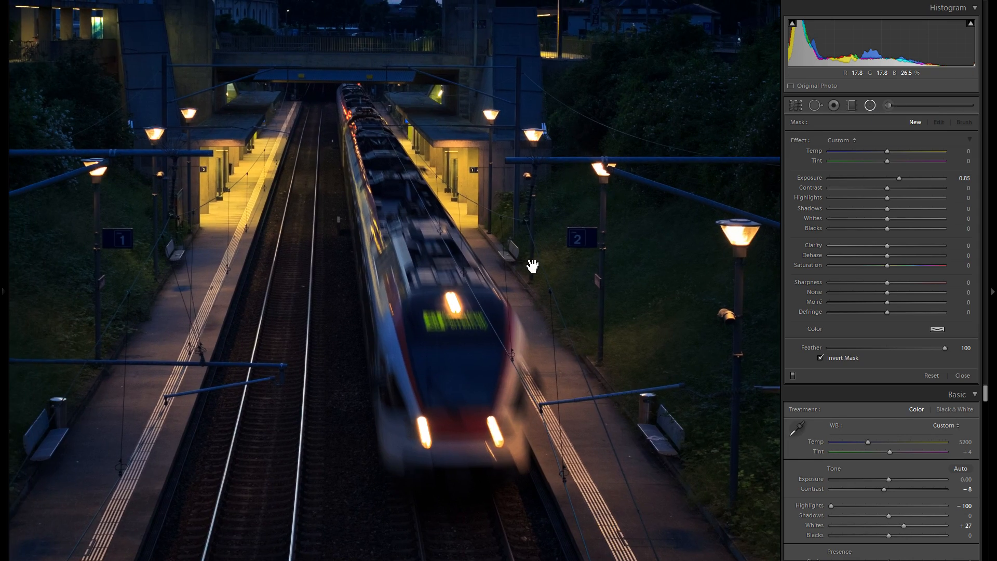
pyautogui.doubleClick(818, 177)
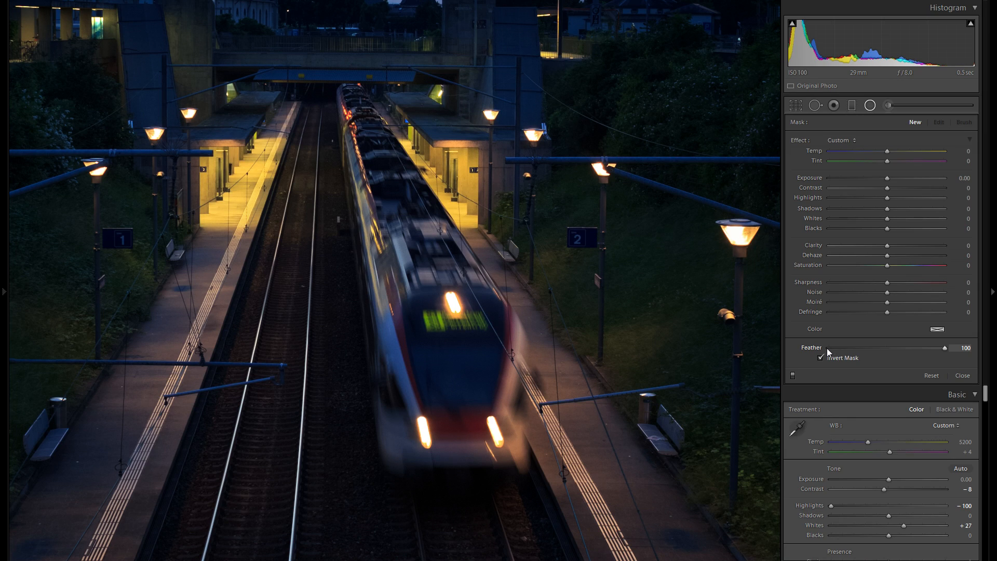
pyautogui.moveTo(888, 178); pyautogui.dragTo(907, 180)
pyautogui.moveTo(356, 197); pyautogui.dragTo(519, 314)
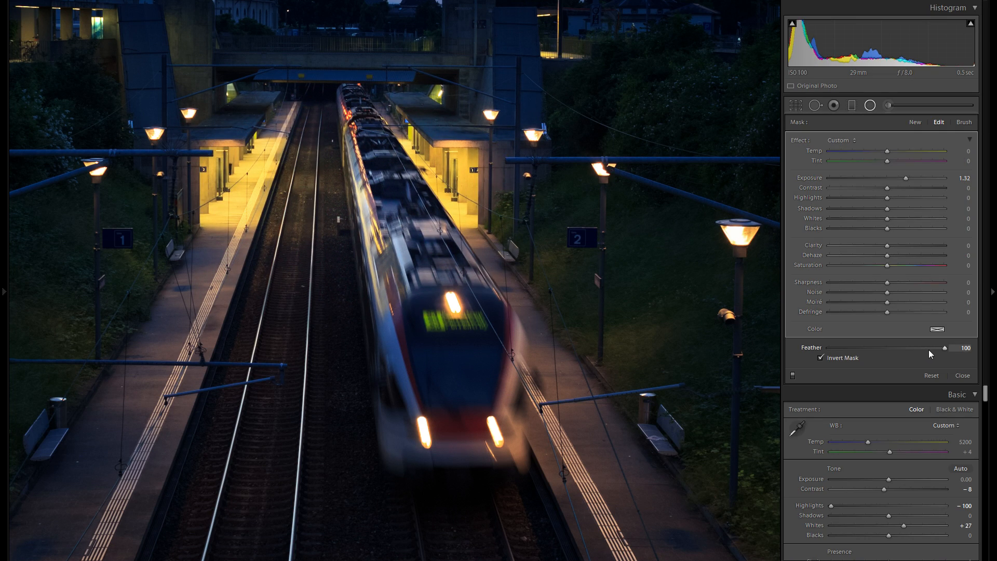
# - Try a feather of 0 while moving the radial filter over the platform 2 embankment, and set the feather back to 100
pyautogui.moveTo(915, 350); pyautogui.dragTo(803, 350)
pyautogui.moveTo(448, 182); pyautogui.dragTo(621, 188)
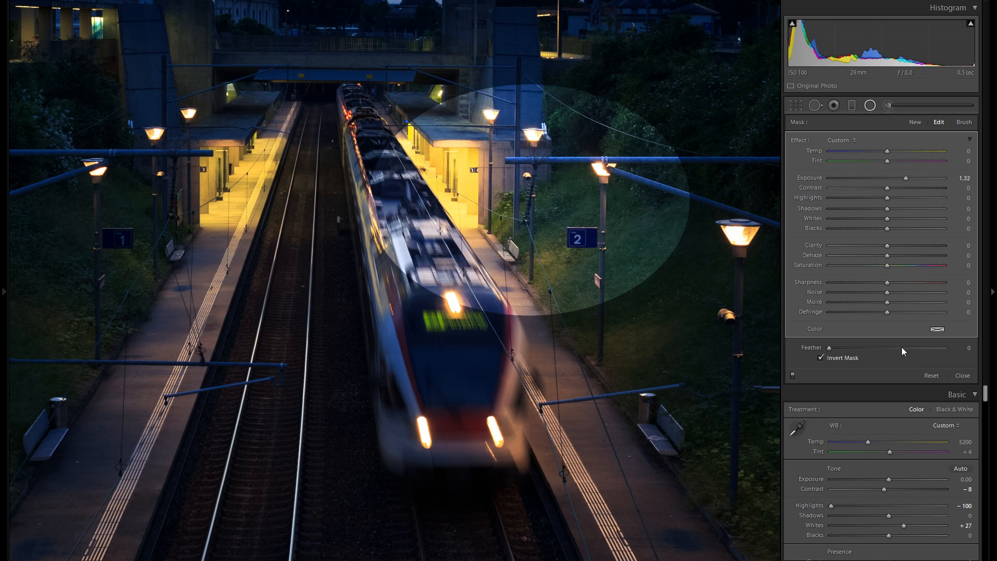
pyautogui.moveTo(563, 192); pyautogui.dragTo(614, 194)
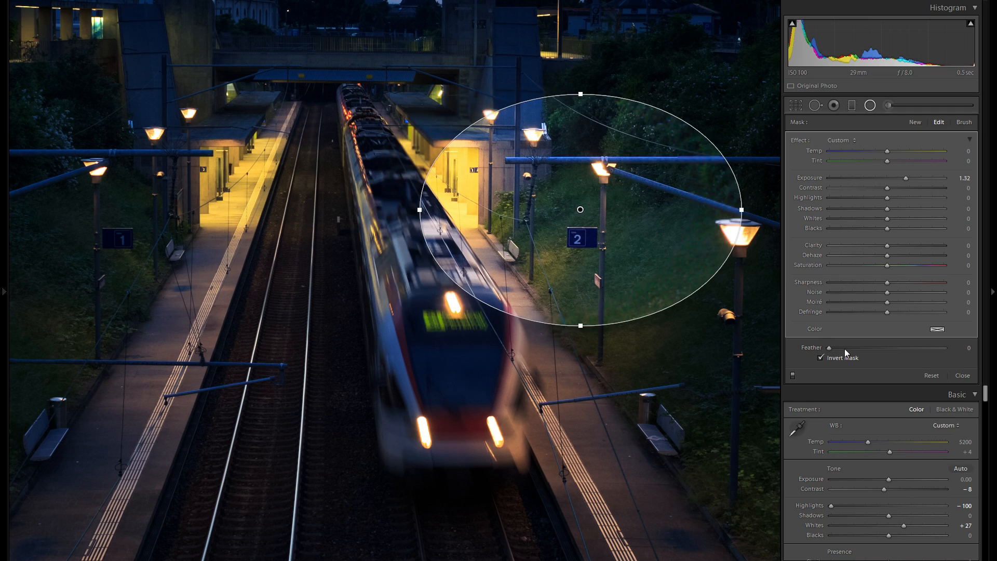
pyautogui.moveTo(856, 352); pyautogui.dragTo(982, 351)
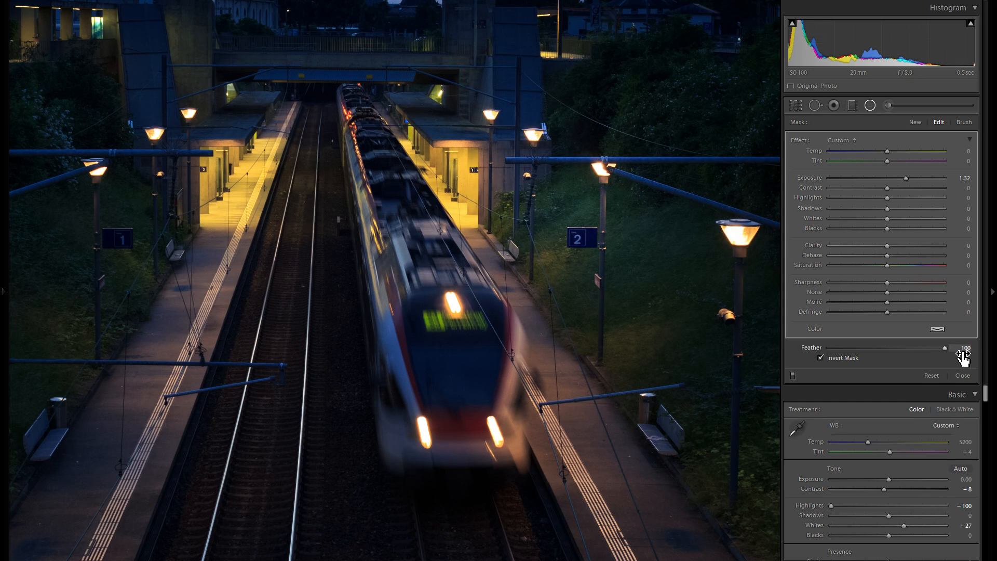
# - Try the mask without inversion and exposures of −1.03, 0.92 and −0.63, restoring the inverted mask and resetting the exposure to 0
pyautogui.click(827, 358)
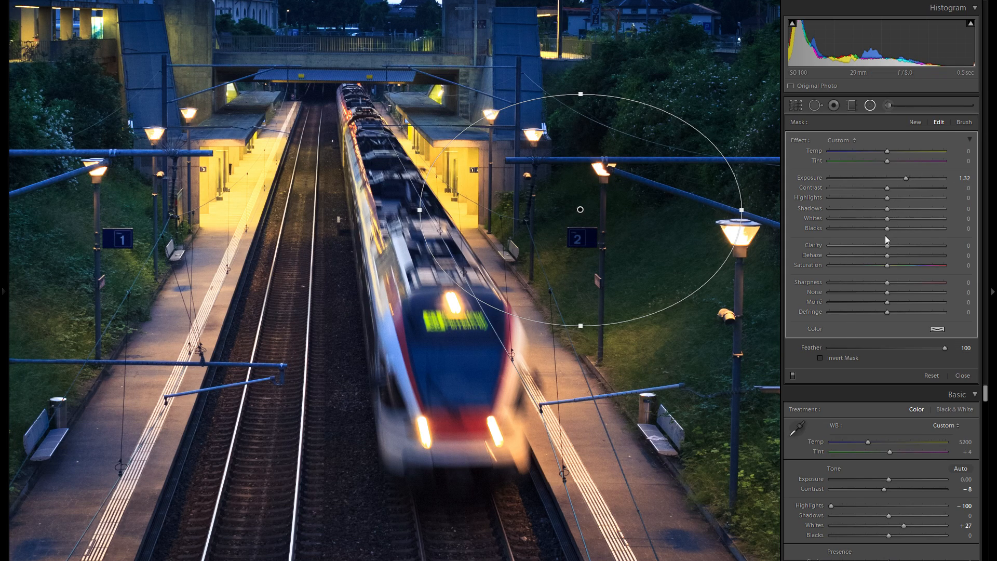
pyautogui.click(821, 358)
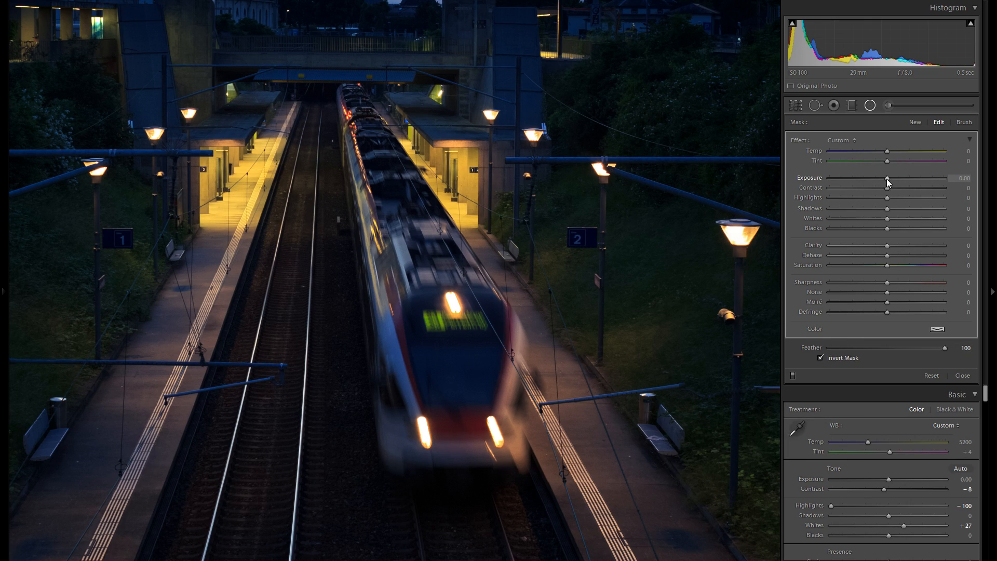
pyautogui.moveTo(886, 178)
pyautogui.mouseDown()
pyautogui.moveTo(903, 181)
pyautogui.moveTo(873, 179)
pyautogui.mouseUp()
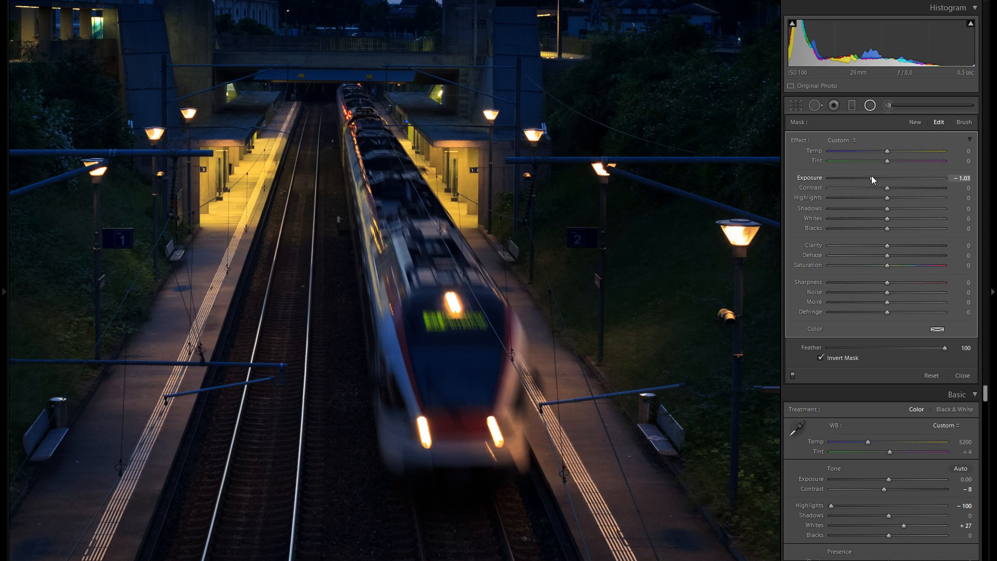
pyautogui.moveTo(872, 177); pyautogui.dragTo(901, 177)
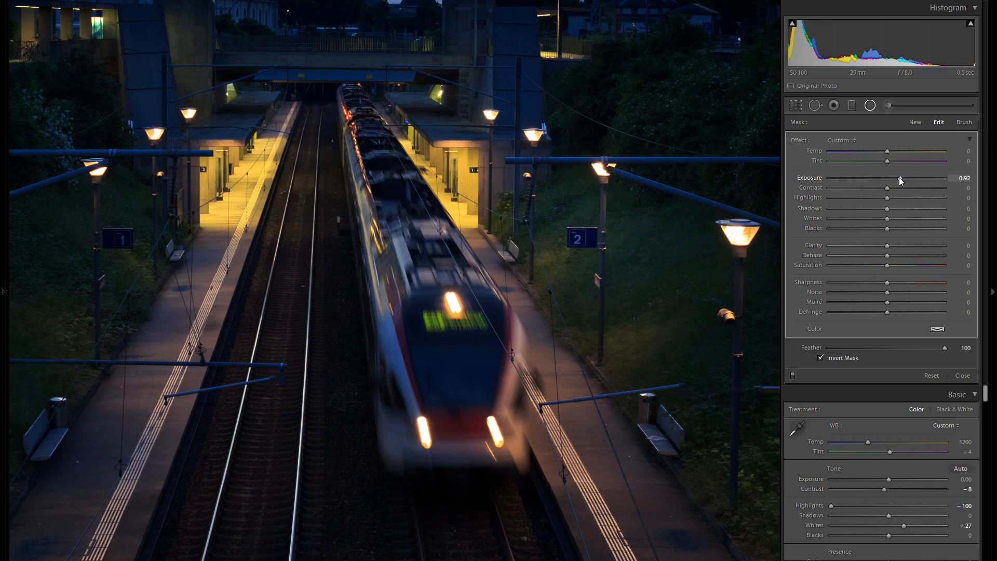
pyautogui.moveTo(901, 180); pyautogui.dragTo(878, 180)
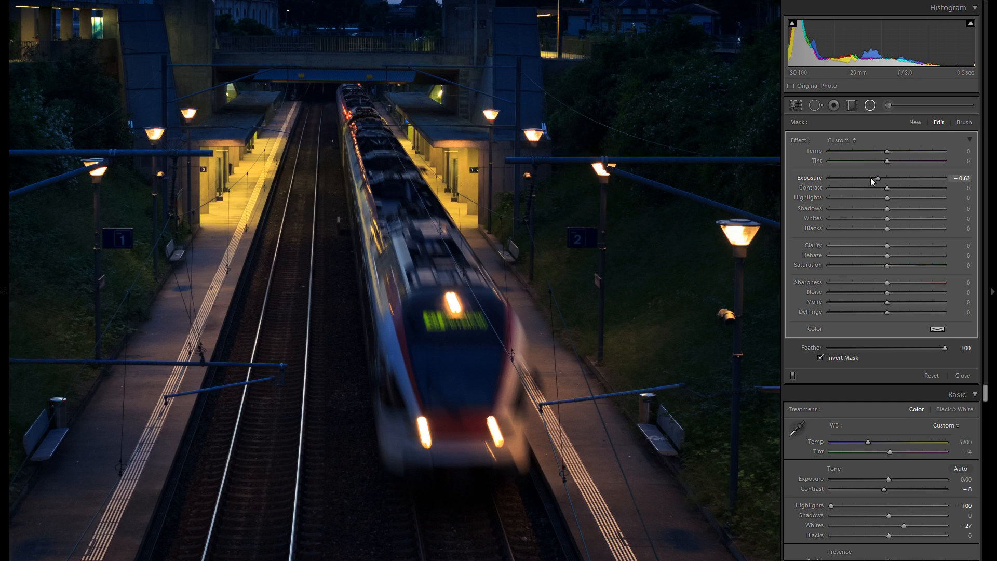
pyautogui.doubleClick(809, 178)
# - Move the radial filter onto the train, set its exposure to 0.60, and place it around the bench on platform 2
pyautogui.moveTo(650, 231); pyautogui.dragTo(438, 218)
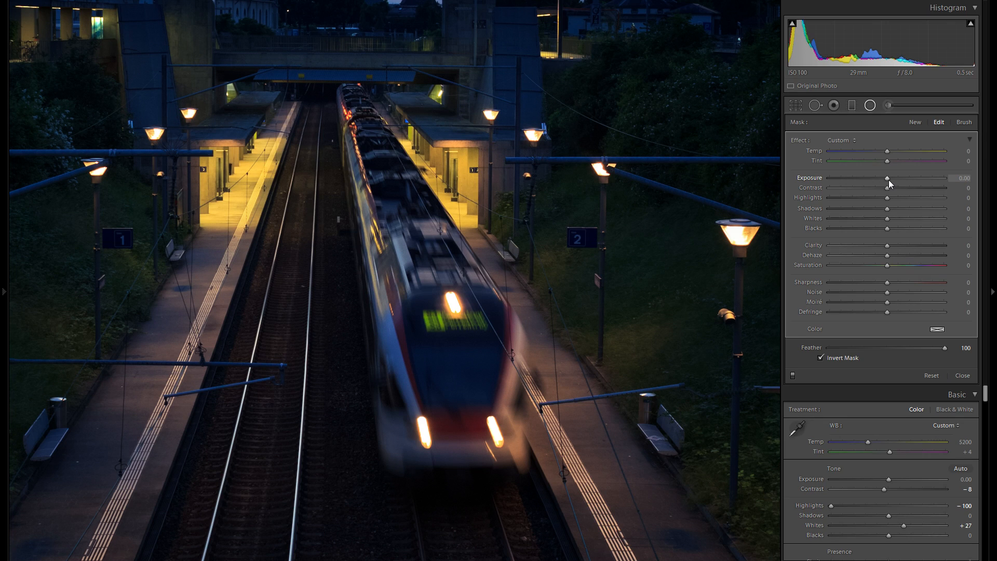
pyautogui.moveTo(887, 178); pyautogui.dragTo(895, 179)
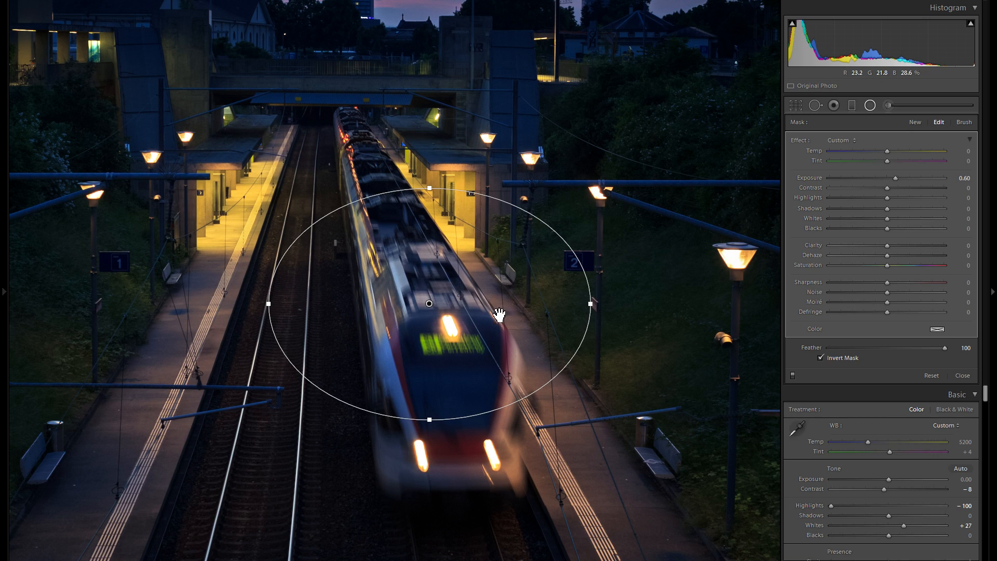
pyautogui.moveTo(480, 321); pyautogui.dragTo(709, 453)
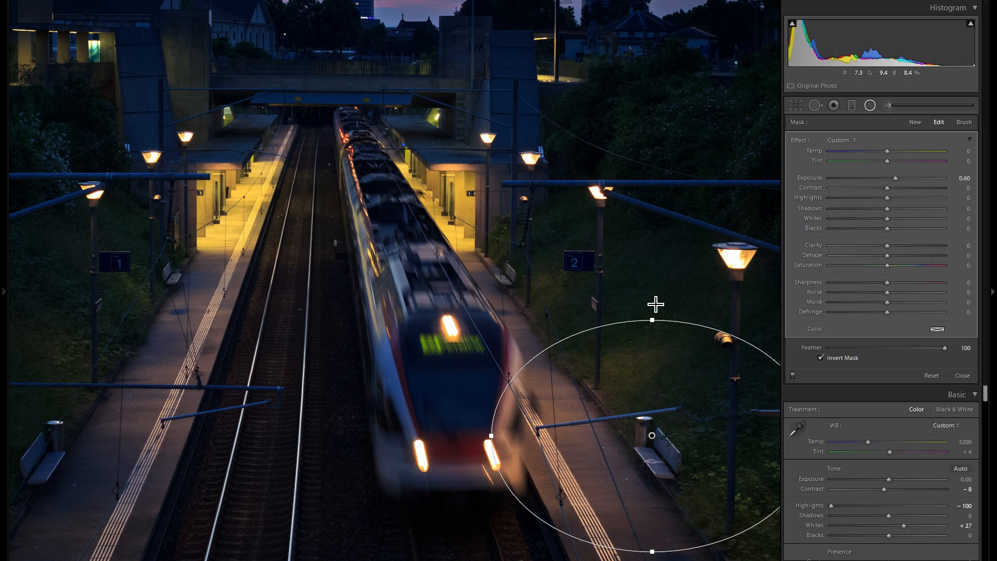
pyautogui.moveTo(663, 289); pyautogui.dragTo(613, 285)
pyautogui.moveTo(626, 421); pyautogui.dragTo(637, 352)
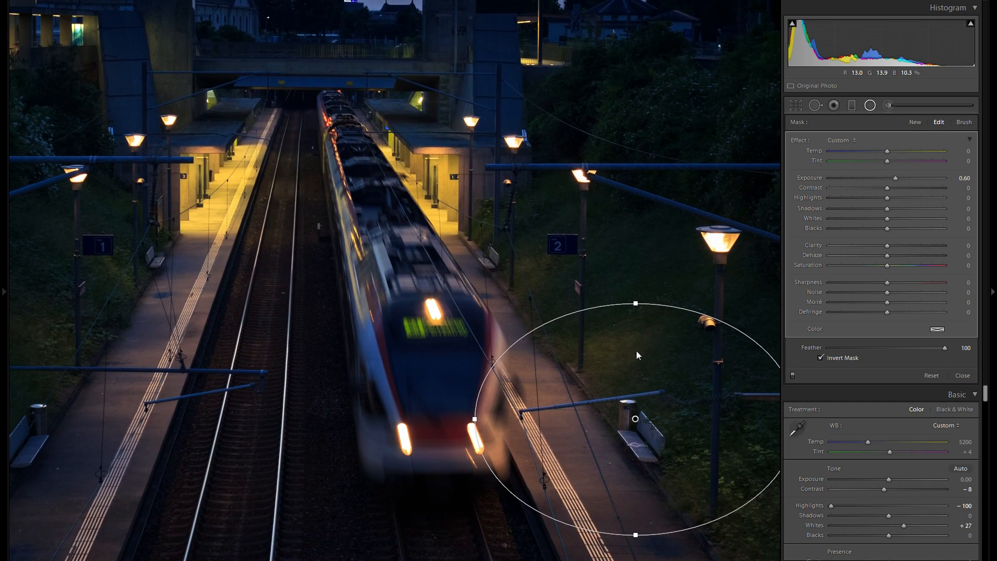
# - Move the radial filter up onto the dark shrubs beside the bridge and reset its exposure to 0
pyautogui.moveTo(637, 309); pyautogui.dragTo(661, 126)
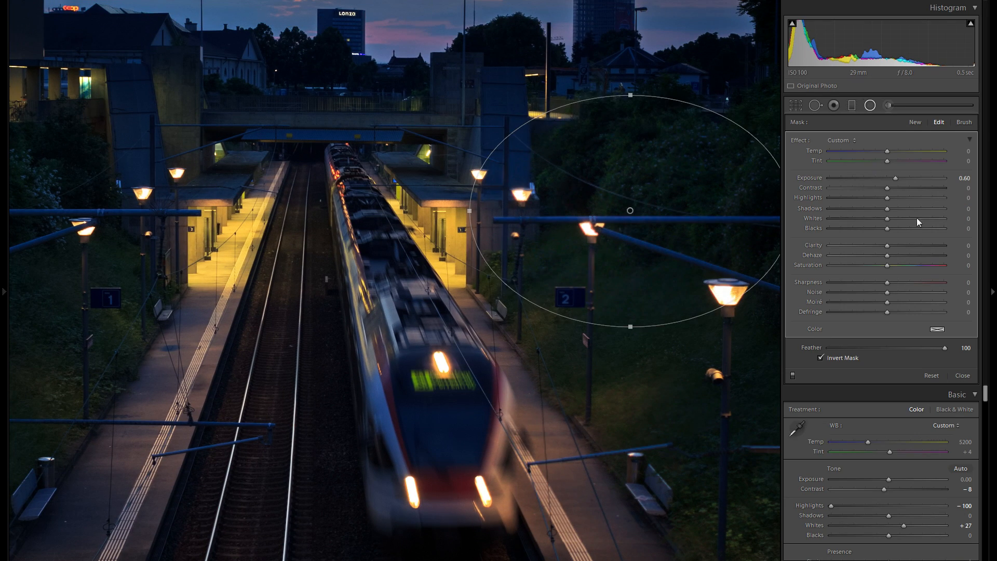
pyautogui.doubleClick(892, 180)
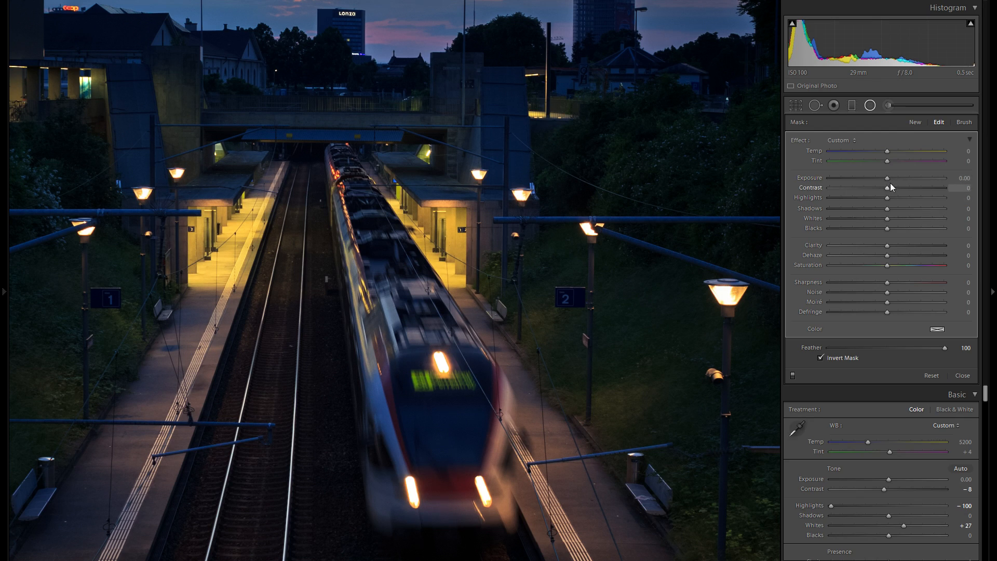
pyautogui.moveTo(685, 236); pyautogui.dragTo(684, 209)
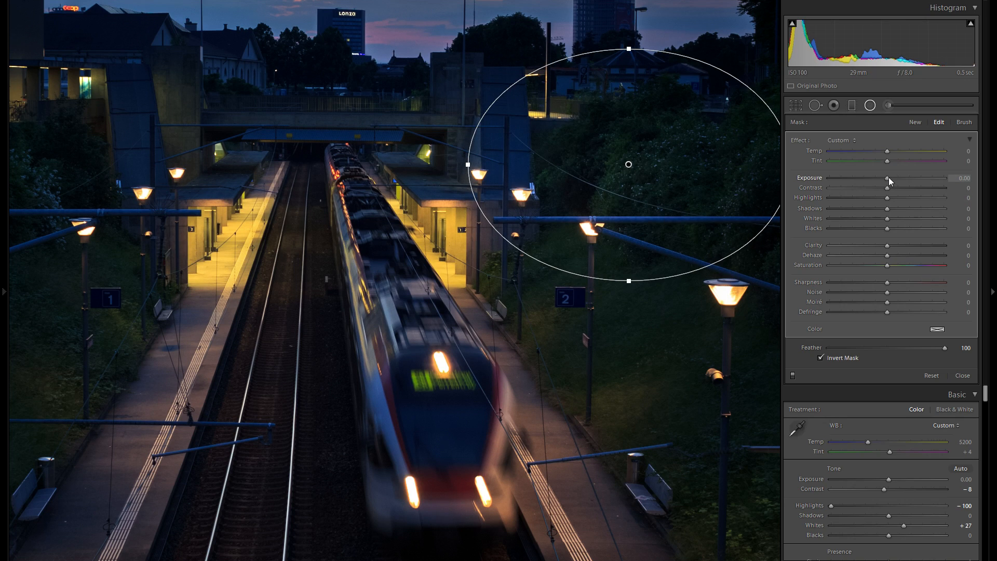
# - Set the filter's exposure over the shrubs to 1.43 and then 0.78, try raised highlights, and reset the highlights to 0
pyautogui.moveTo(888, 178); pyautogui.dragTo(909, 182)
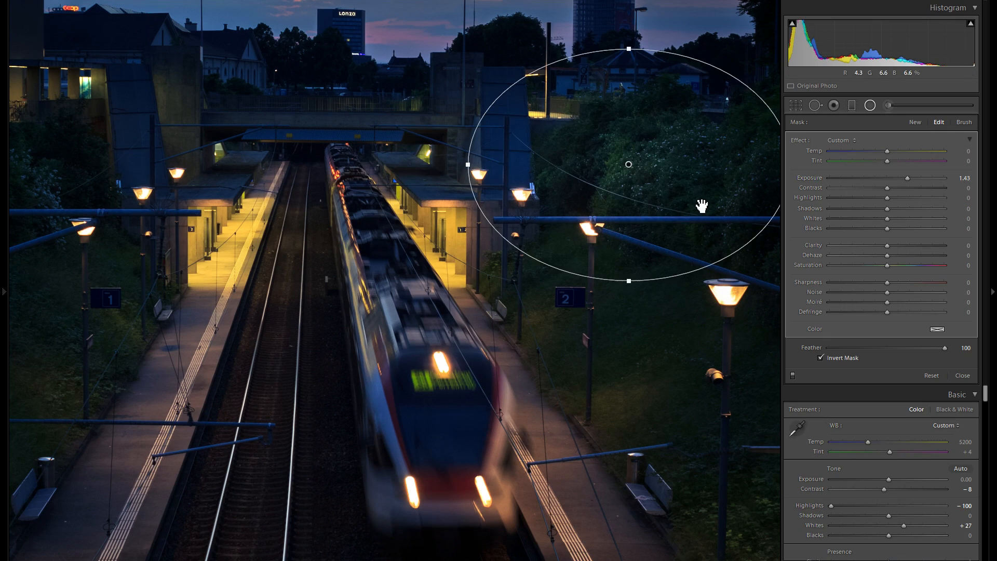
pyautogui.moveTo(908, 179)
pyautogui.mouseDown()
pyautogui.moveTo(918, 182)
pyautogui.moveTo(901, 185)
pyautogui.mouseUp()
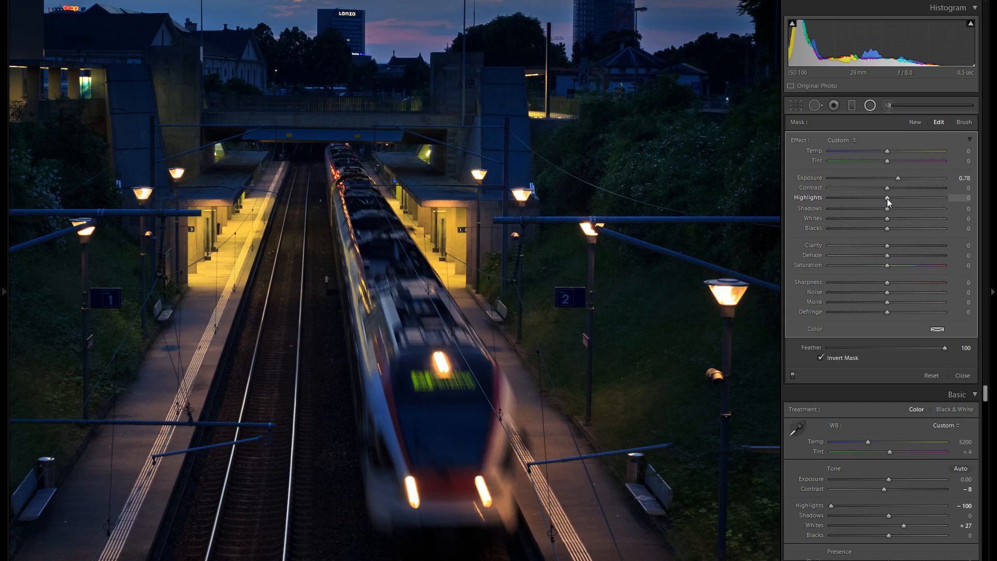
pyautogui.moveTo(887, 198); pyautogui.dragTo(944, 198)
pyautogui.doubleClick(806, 198)
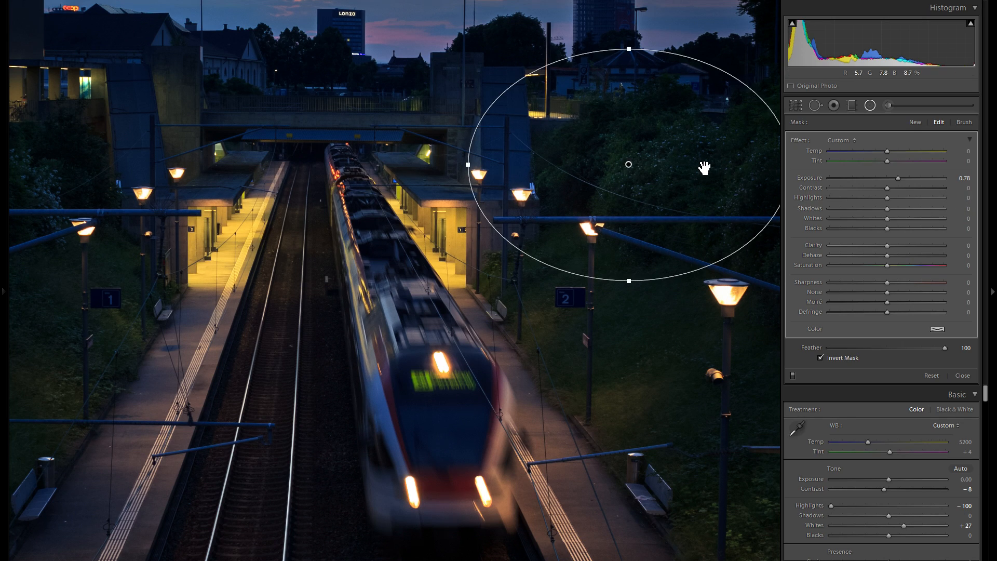
# - Move the radial filter over the platform 2 shelter and lamps, and set its exposure to 1.14
pyautogui.moveTo(705, 176); pyautogui.dragTo(597, 207)
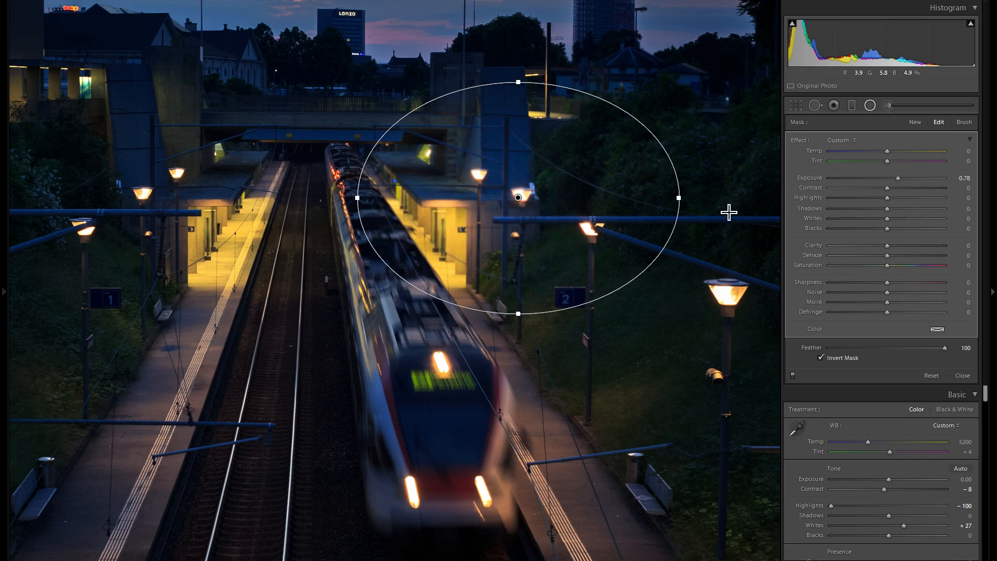
pyautogui.moveTo(898, 178); pyautogui.dragTo(903, 178)
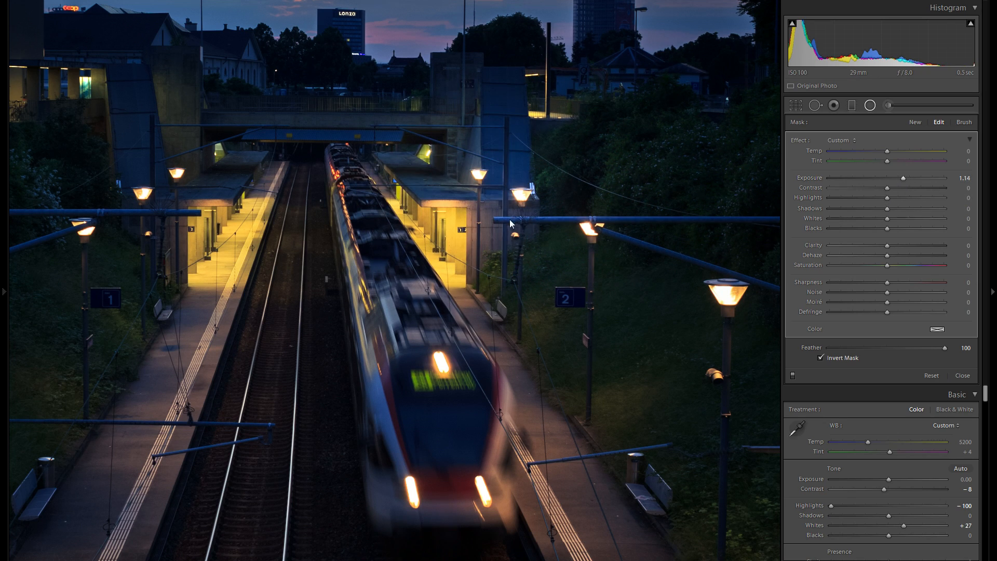
pyautogui.moveTo(553, 217); pyautogui.dragTo(534, 199)
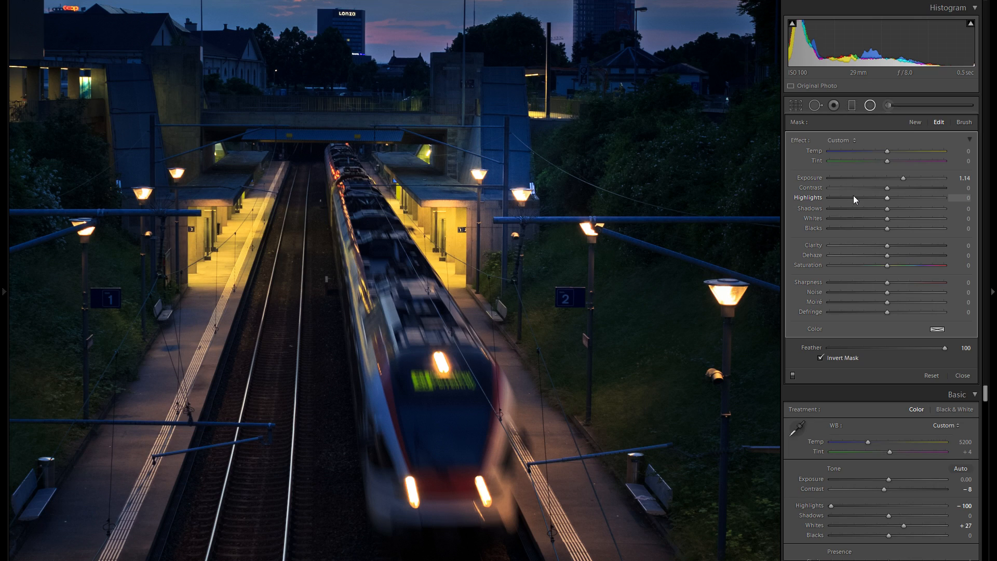
# - Set the filter's exposure to 1.21, try lowered highlights and highlights of 84, and reset the highlights to 0
pyautogui.moveTo(854, 199); pyautogui.dragTo(830, 205)
pyautogui.moveTo(907, 177); pyautogui.dragTo(938, 204)
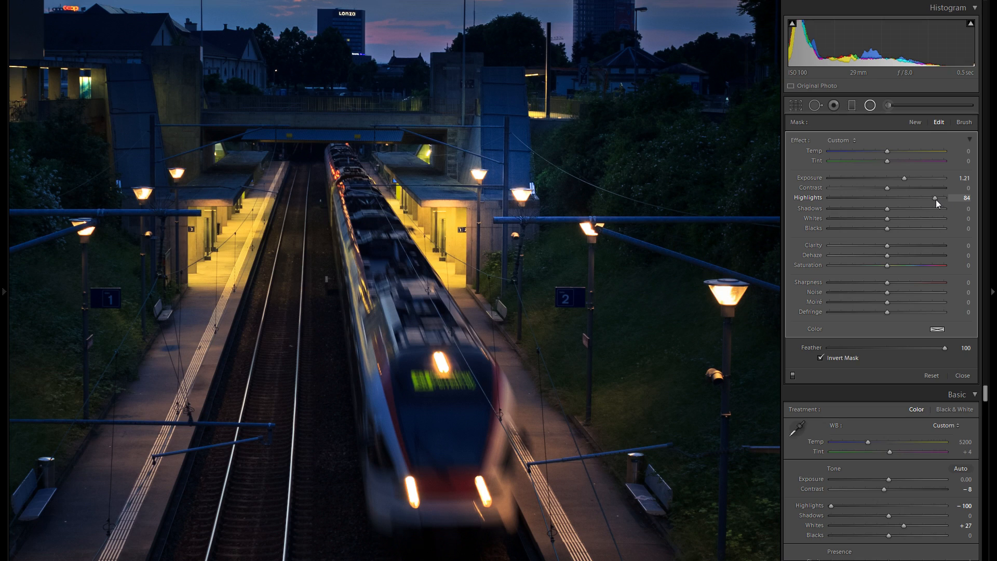
pyautogui.doubleClick(809, 197)
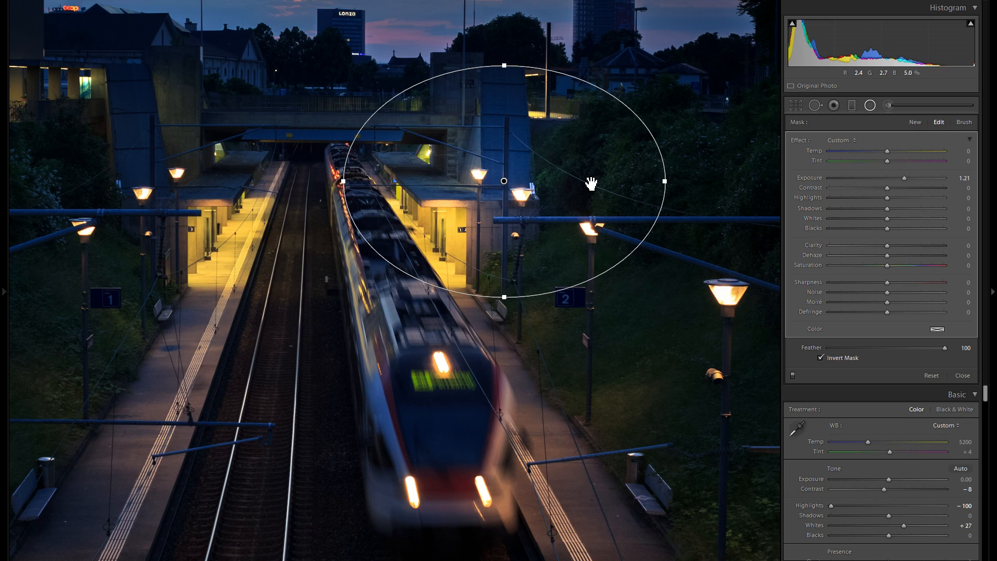
# - Move the radial filter onto the dark shrubs beside the bridge, try whites of 10, and reset the whites to 0
pyautogui.moveTo(591, 183); pyautogui.dragTo(712, 157)
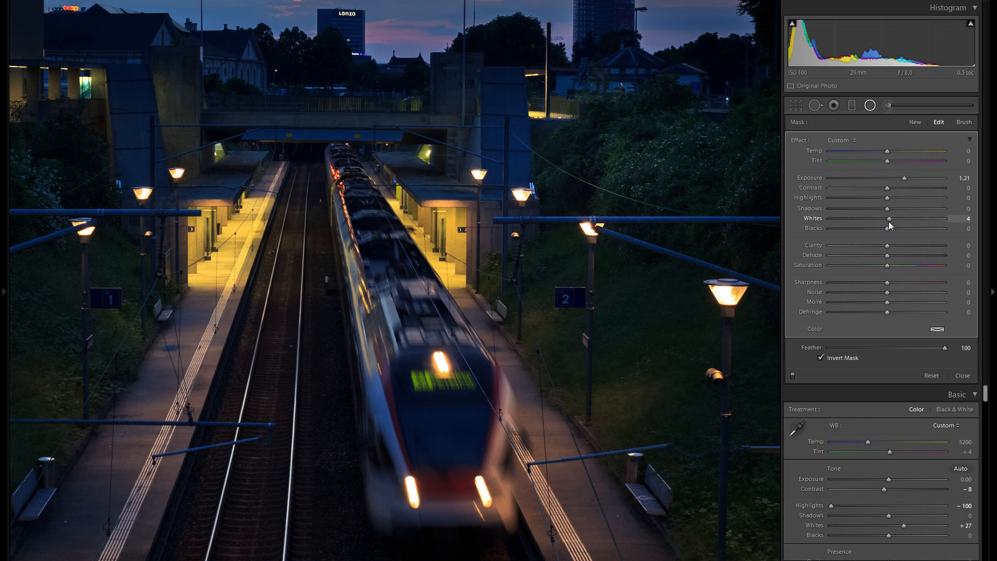
pyautogui.moveTo(893, 220); pyautogui.dragTo(892, 220)
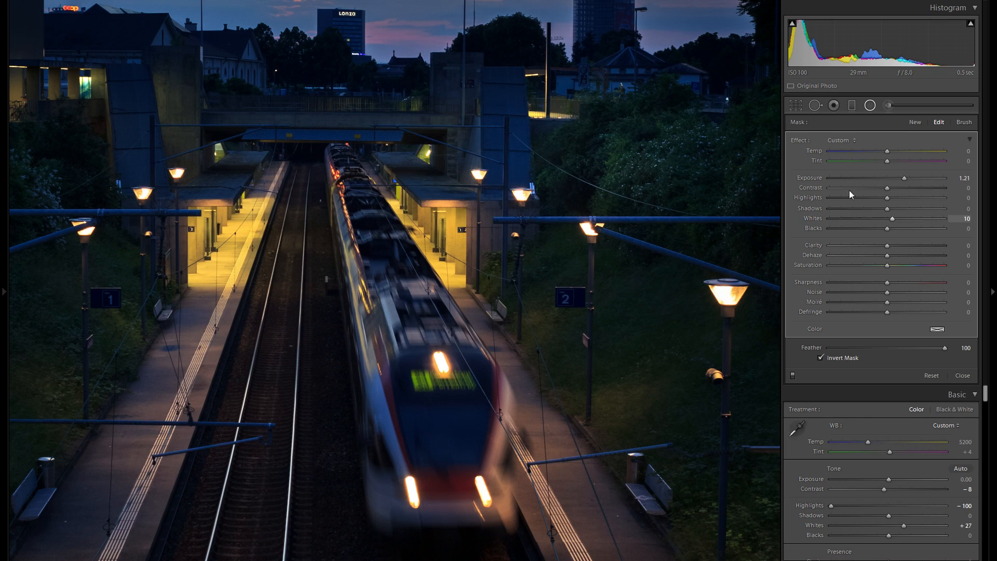
pyautogui.doubleClick(816, 219)
# - Reset the filter's exposure to 0, try whites of 100 over the shrubs, and reset the whites to 0
pyautogui.click(888, 179)
pyautogui.moveTo(887, 180)
pyautogui.mouseDown()
pyautogui.moveTo(900, 180)
pyautogui.moveTo(893, 182)
pyautogui.mouseUp()
pyautogui.doubleClick(815, 177)
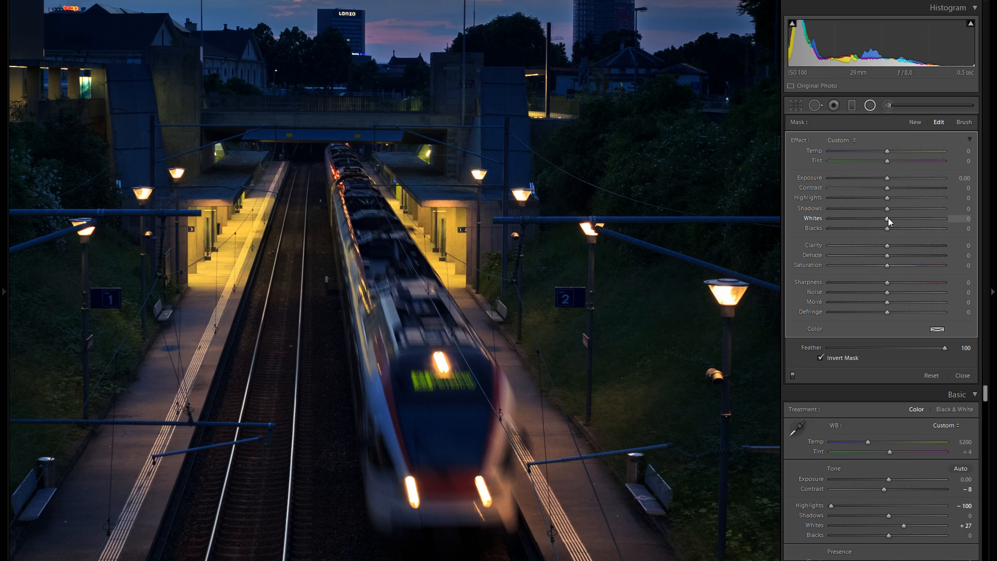
pyautogui.moveTo(888, 220); pyautogui.dragTo(913, 219)
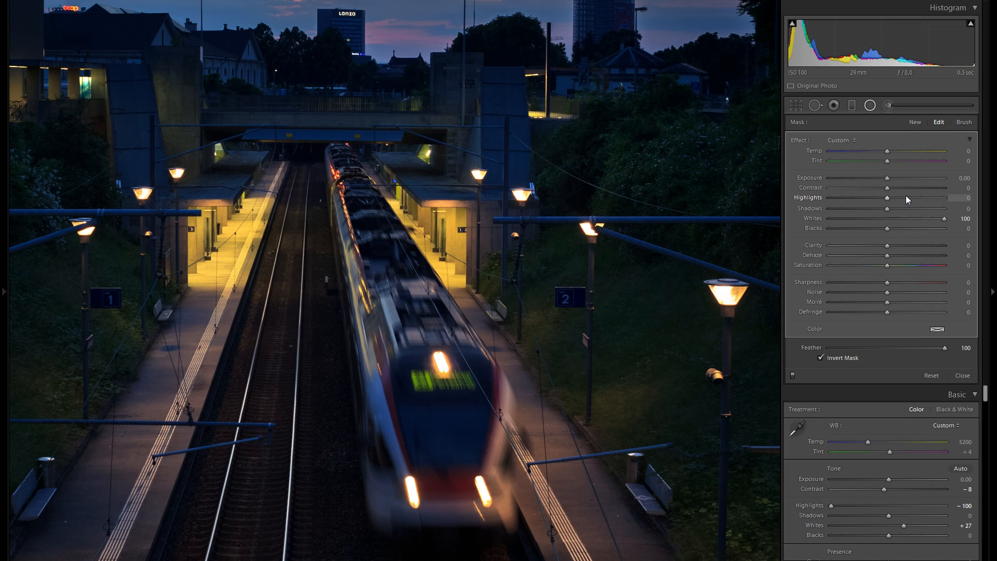
pyautogui.click(887, 219)
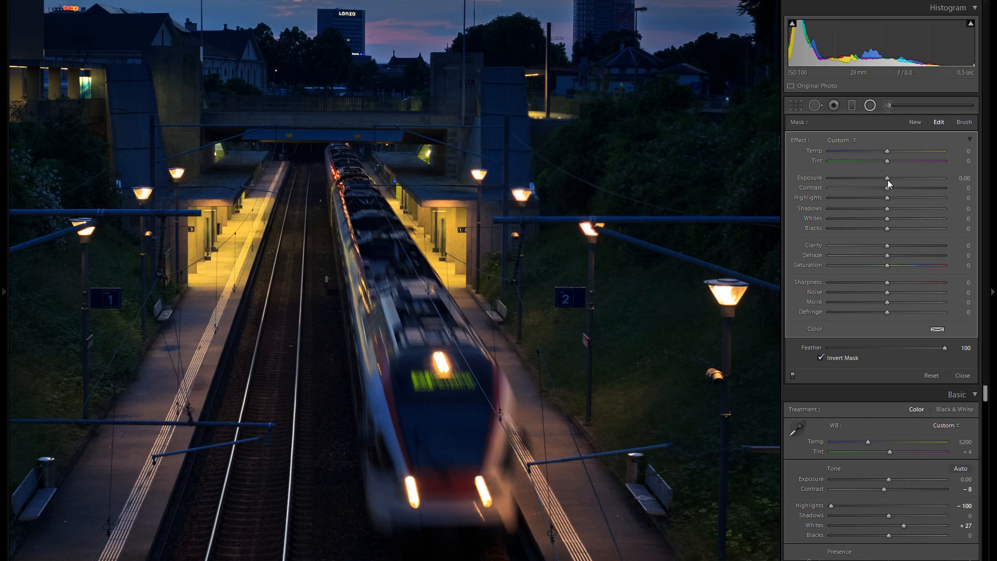
# - Set the filter's exposure to 0.74 and its whites to 81
pyautogui.moveTo(689, 178); pyautogui.dragTo(746, 221)
pyautogui.moveTo(888, 179); pyautogui.dragTo(899, 180)
pyautogui.click(926, 219)
pyautogui.moveTo(926, 220); pyautogui.dragTo(926, 219)
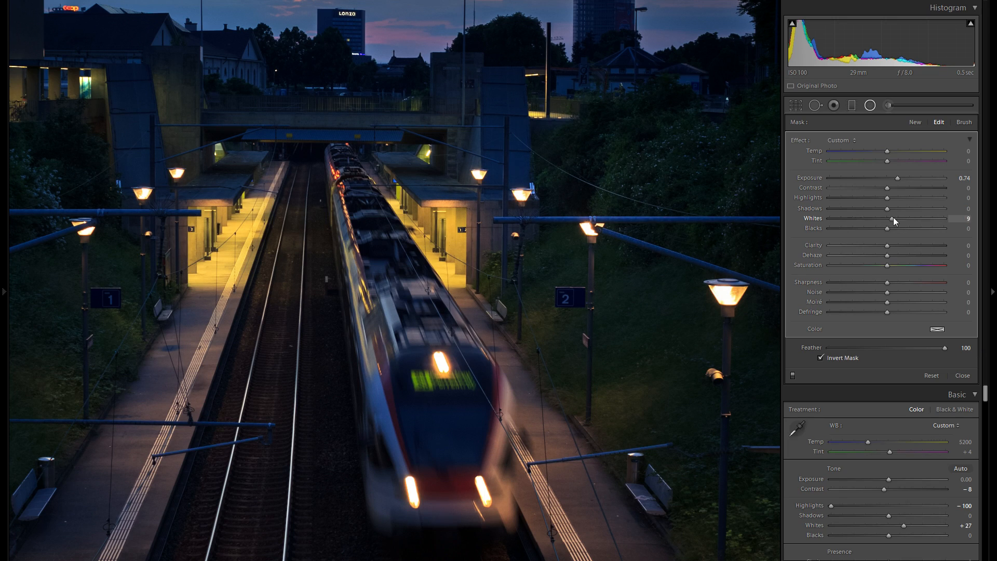
pyautogui.moveTo(925, 218); pyautogui.dragTo(934, 217)
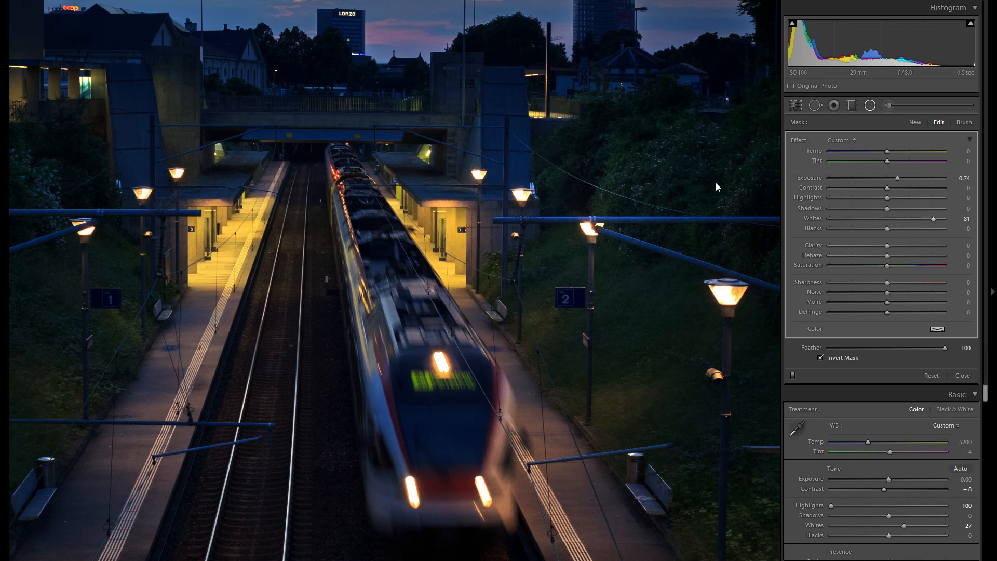
# - Shift the filter within the shrubs and set its whites to 57 and exposure to 0.71
pyautogui.moveTo(660, 186); pyautogui.dragTo(695, 161)
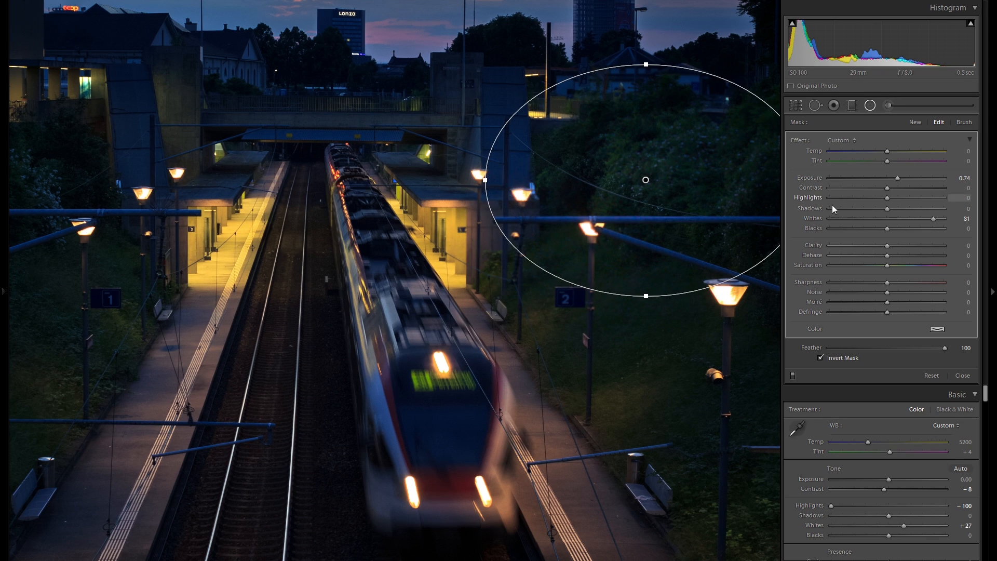
pyautogui.moveTo(888, 219); pyautogui.dragTo(909, 220)
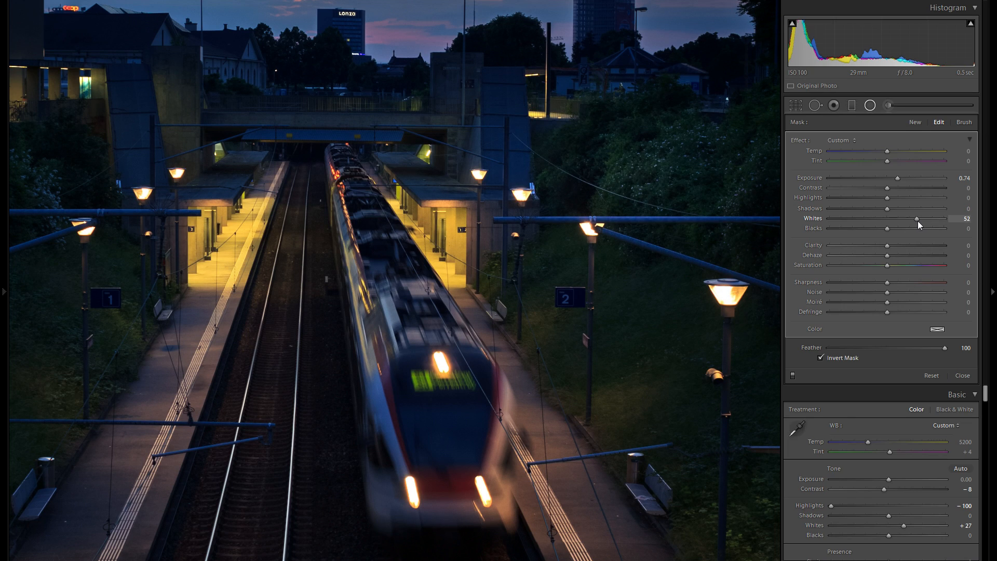
pyautogui.moveTo(920, 221); pyautogui.dragTo(920, 221)
pyautogui.moveTo(899, 179); pyautogui.dragTo(898, 180)
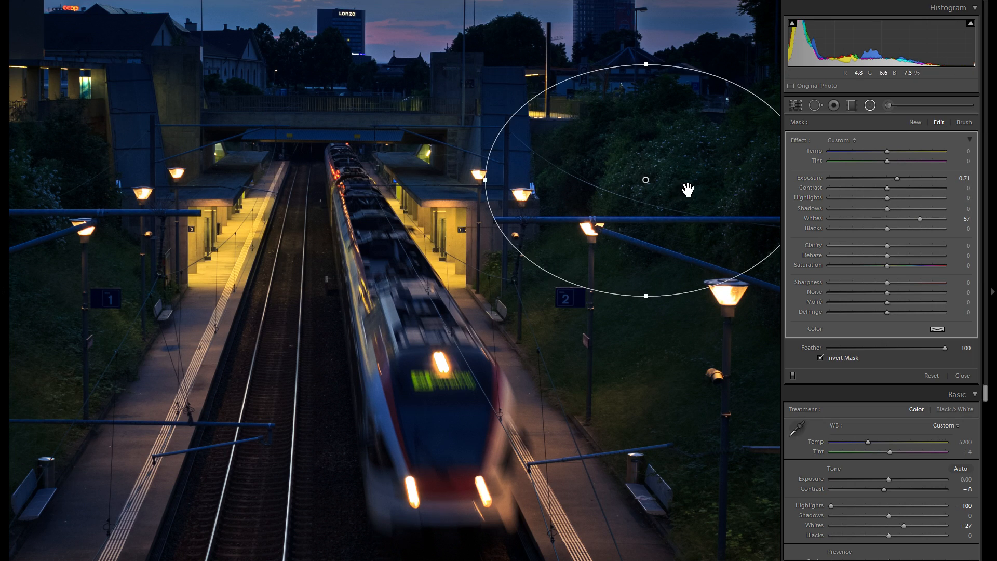
# - Move the filter over the platform 2 shelter and lamps, try lowered highlights, and reset the highlights to 0
pyautogui.moveTo(694, 190); pyautogui.dragTo(563, 196)
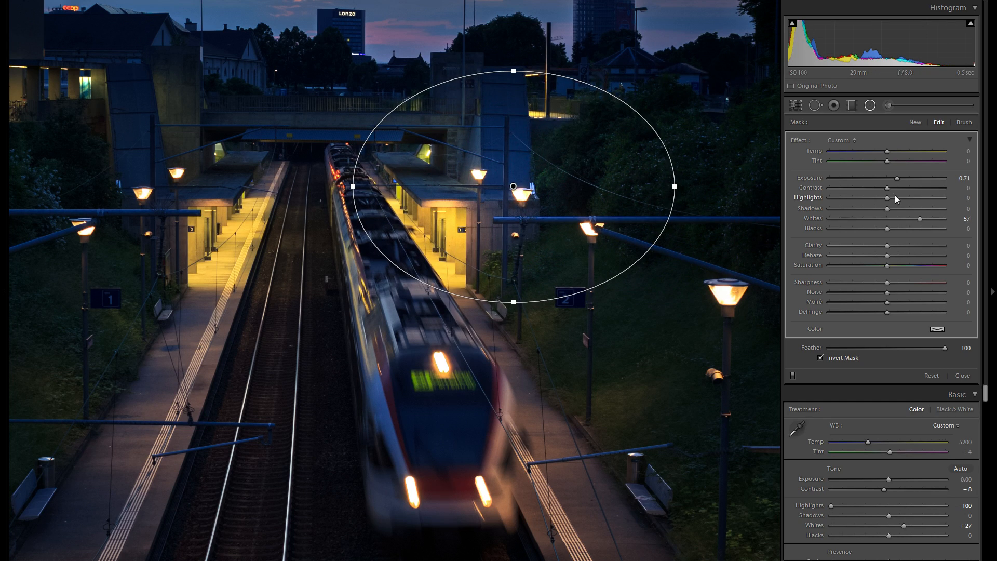
pyautogui.moveTo(886, 198); pyautogui.dragTo(828, 197)
pyautogui.doubleClick(811, 199)
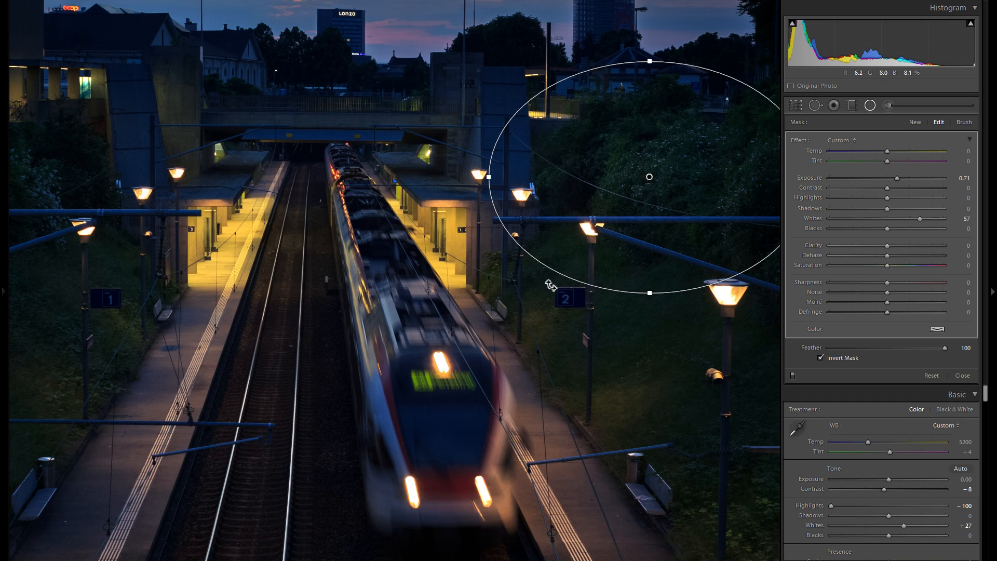
# - Reposition the filter over the shrubs, try a purple tint of hue 296, and set its color to hue 42 at 100% saturation
pyautogui.moveTo(626, 340); pyautogui.dragTo(587, 383)
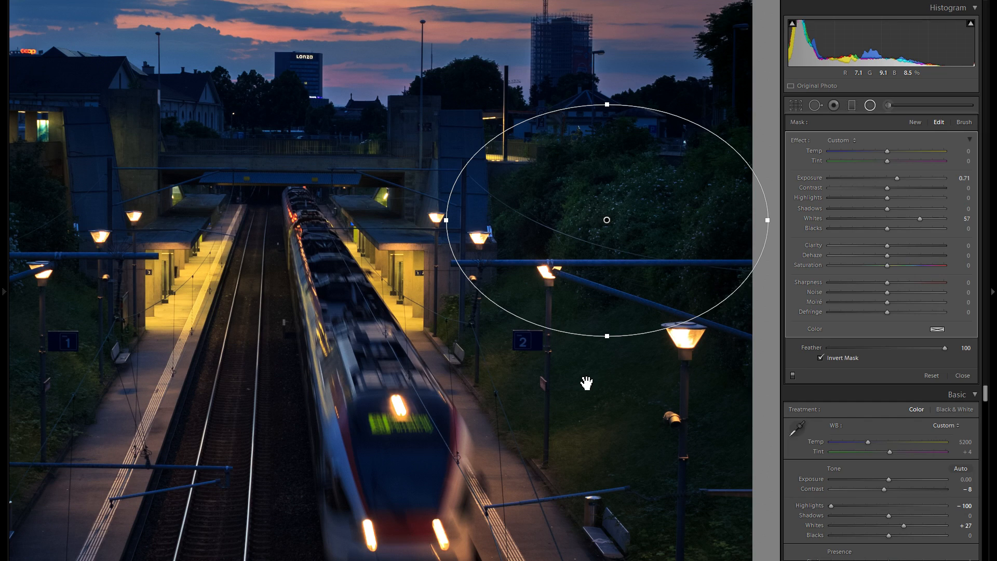
pyautogui.moveTo(636, 275)
pyautogui.mouseDown()
pyautogui.moveTo(639, 237)
pyautogui.moveTo(647, 260)
pyautogui.mouseUp()
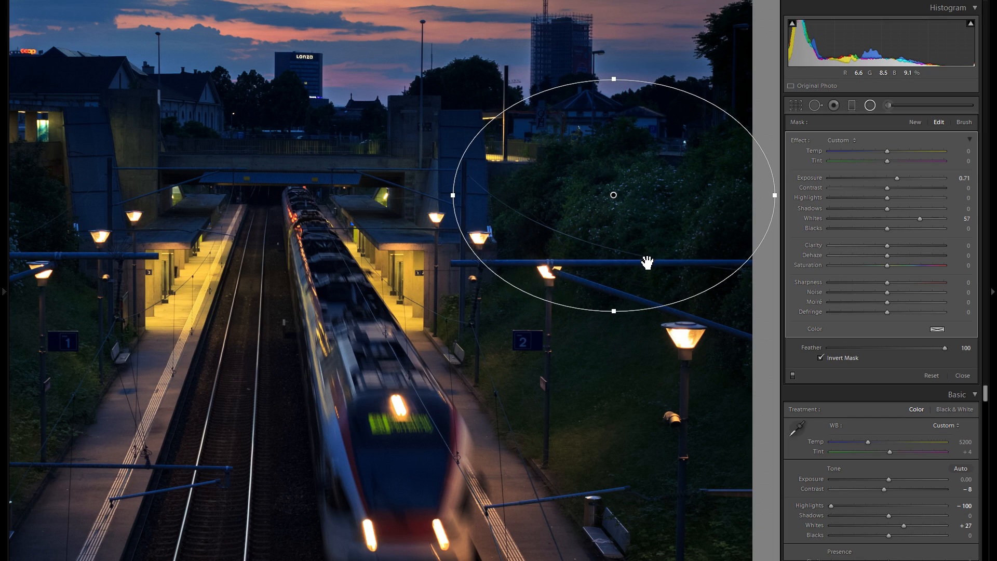
pyautogui.click(938, 329)
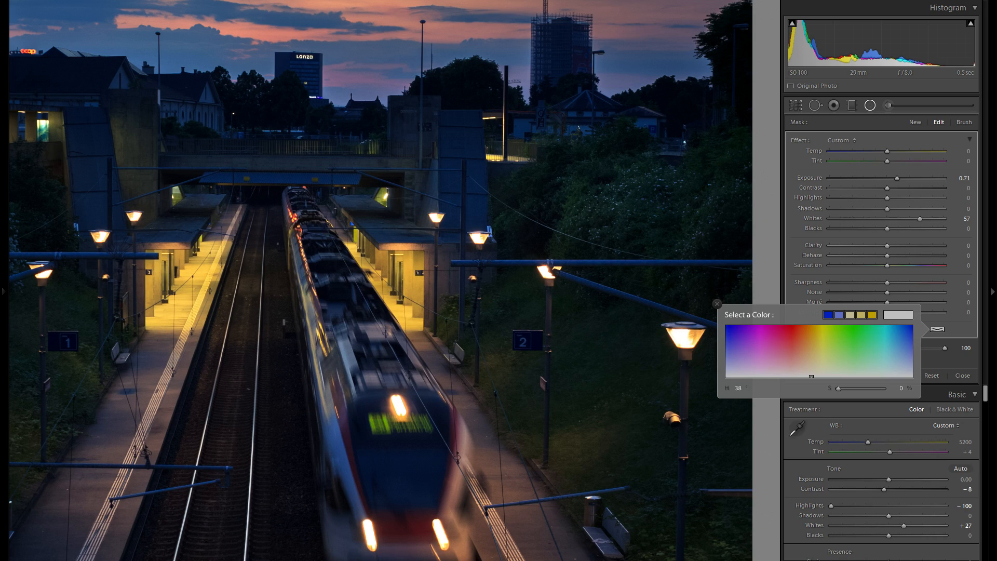
pyautogui.moveTo(824, 347)
pyautogui.mouseDown()
pyautogui.moveTo(827, 331)
pyautogui.moveTo(755, 332)
pyautogui.moveTo(816, 326)
pyautogui.mouseUp()
pyautogui.moveTo(817, 326); pyautogui.dragTo(817, 326)
pyautogui.moveTo(820, 326); pyautogui.dragTo(816, 326)
pyautogui.moveTo(811, 326); pyautogui.dragTo(758, 326)
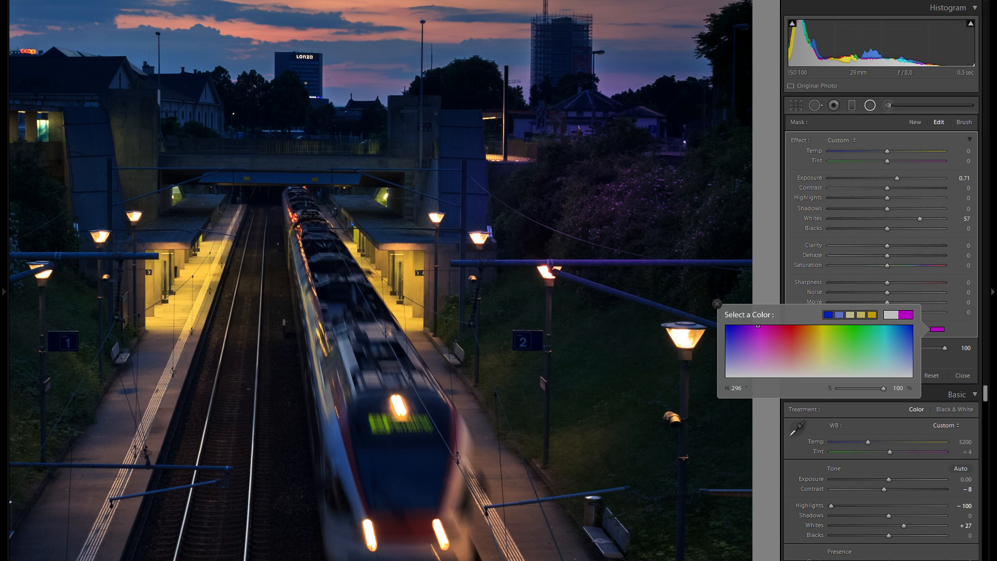
pyautogui.moveTo(759, 325); pyautogui.dragTo(812, 326)
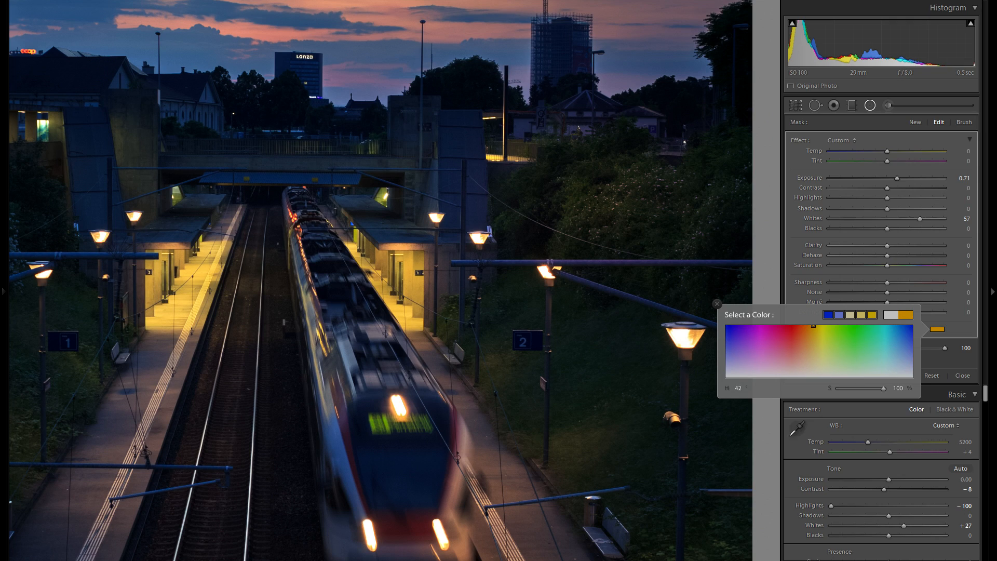
# - Shift the orange-tinted filter around the shrubs and onto the concrete wall by the bridge, trying a lower tint saturation
pyautogui.moveTo(647, 233); pyautogui.dragTo(679, 243)
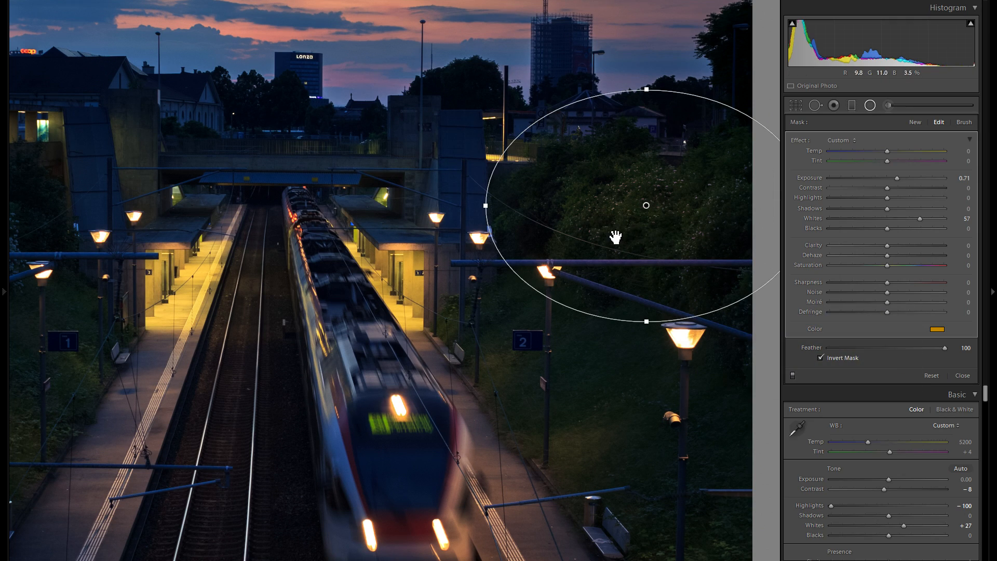
pyautogui.moveTo(675, 268); pyautogui.dragTo(666, 258)
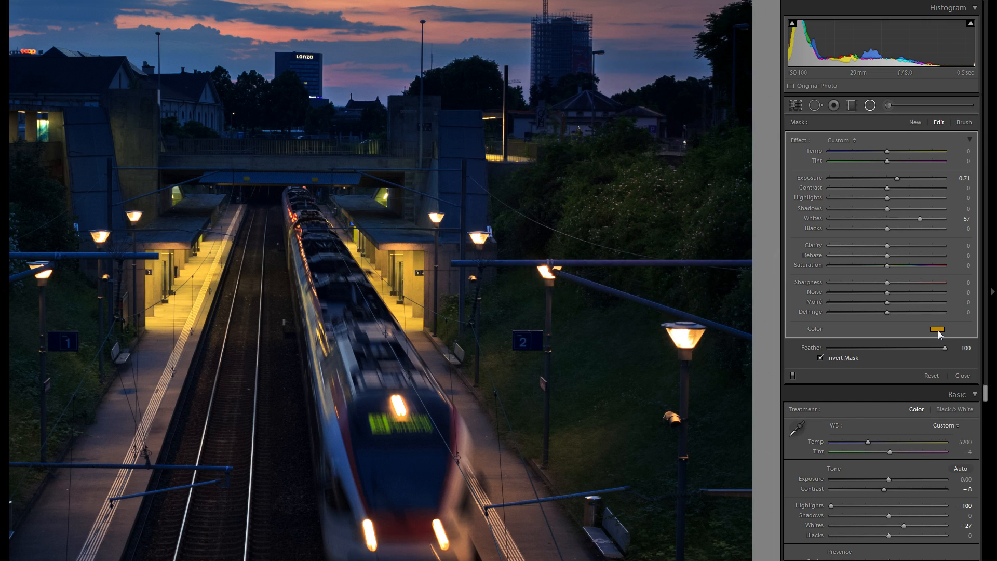
pyautogui.click(939, 331)
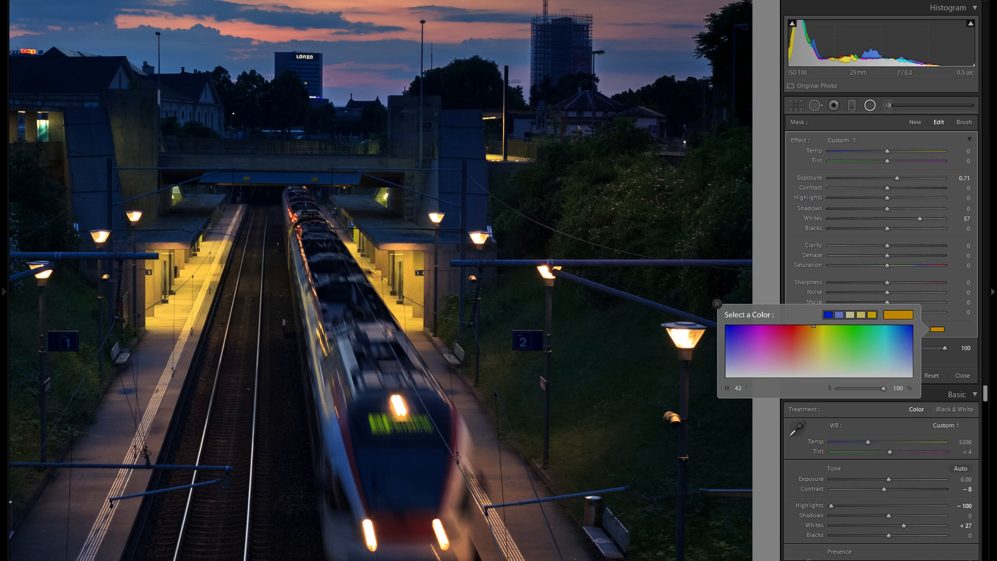
pyautogui.moveTo(884, 388); pyautogui.dragTo(838, 389)
pyautogui.click(937, 331)
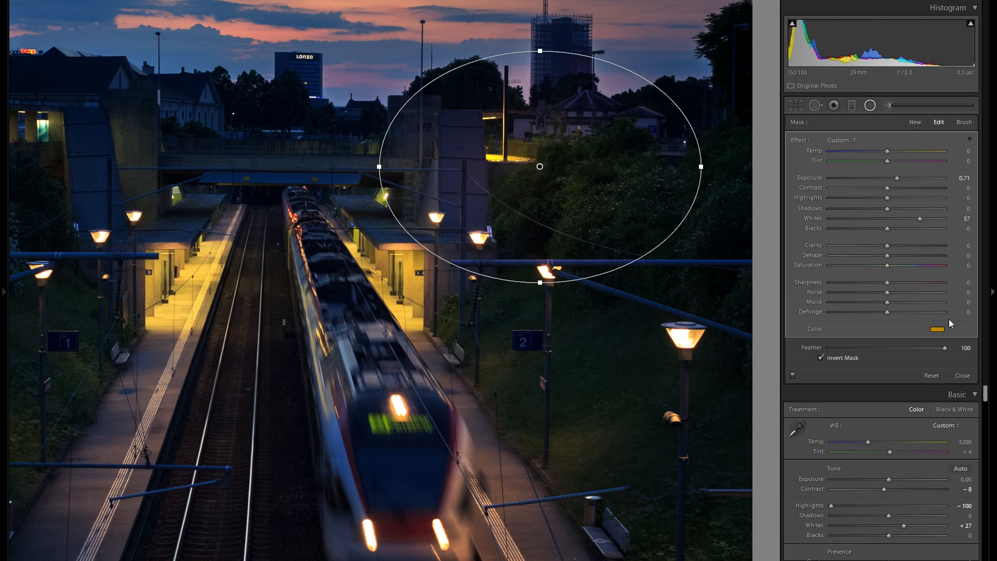
# - Try a red tint of hue 357 on the filter and set its color to orange at hue 39
pyautogui.click(938, 331)
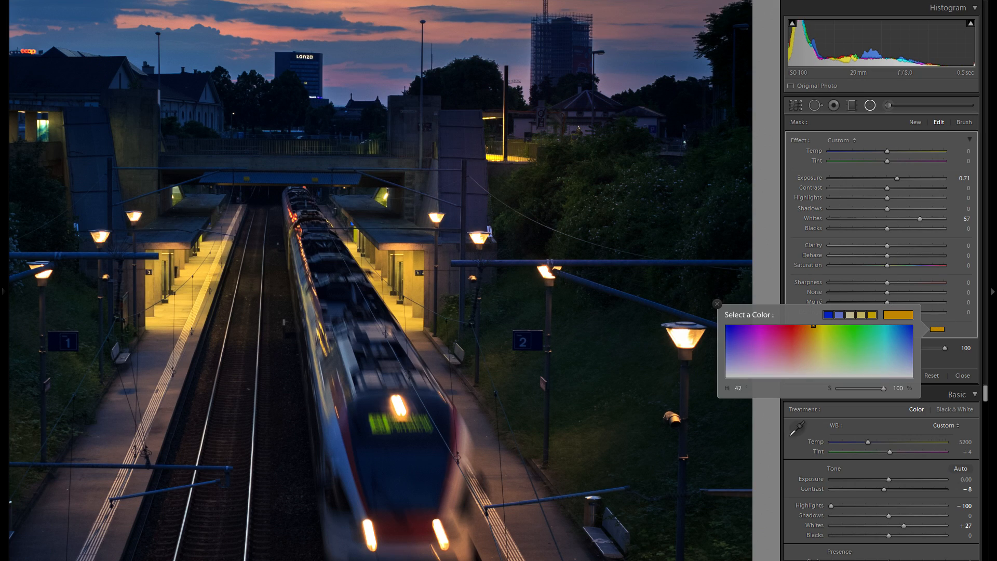
pyautogui.moveTo(814, 326)
pyautogui.mouseDown()
pyautogui.moveTo(863, 329)
pyautogui.moveTo(790, 327)
pyautogui.mouseUp()
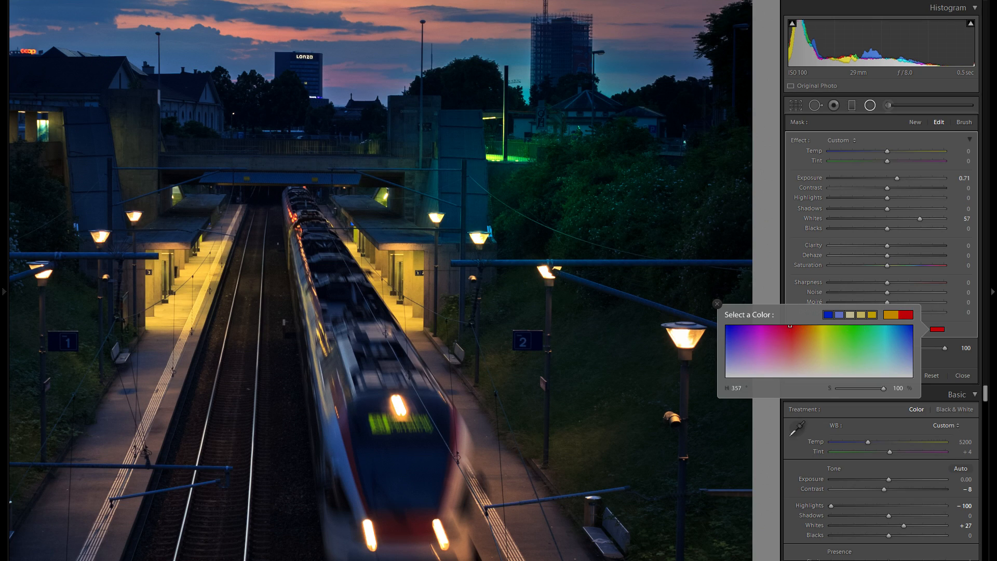
pyautogui.click(717, 304)
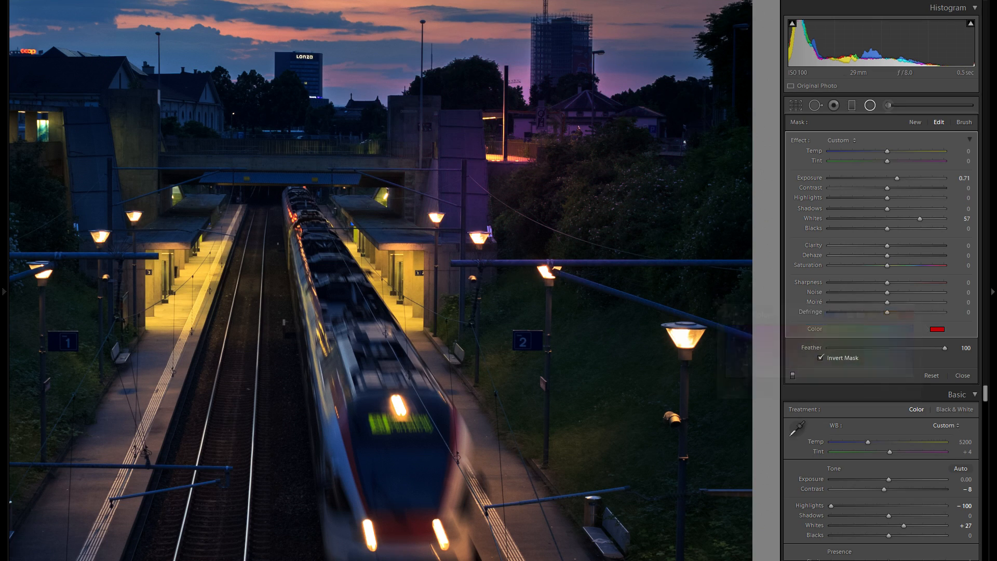
pyautogui.click(937, 330)
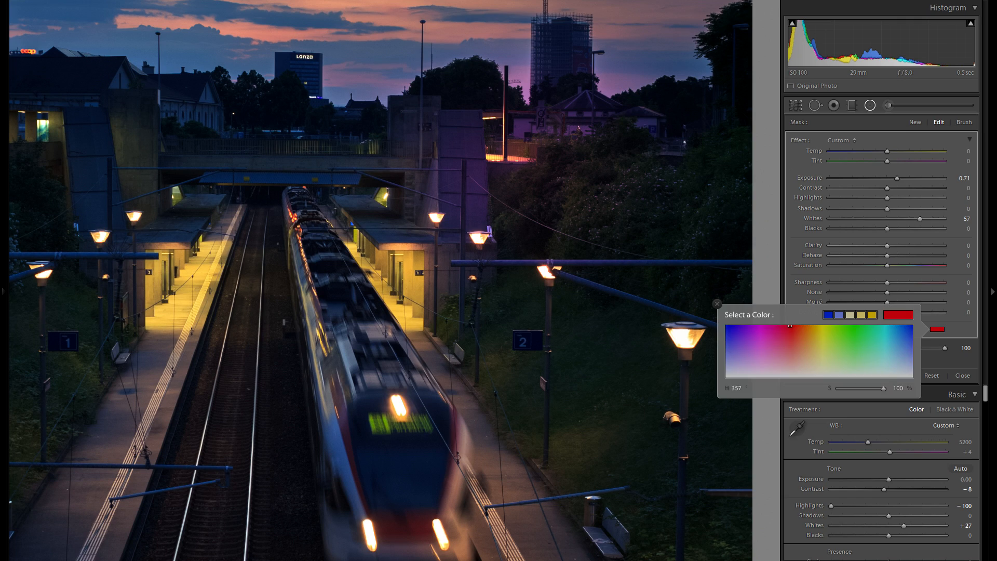
pyautogui.moveTo(790, 326); pyautogui.dragTo(813, 326)
pyautogui.click(718, 303)
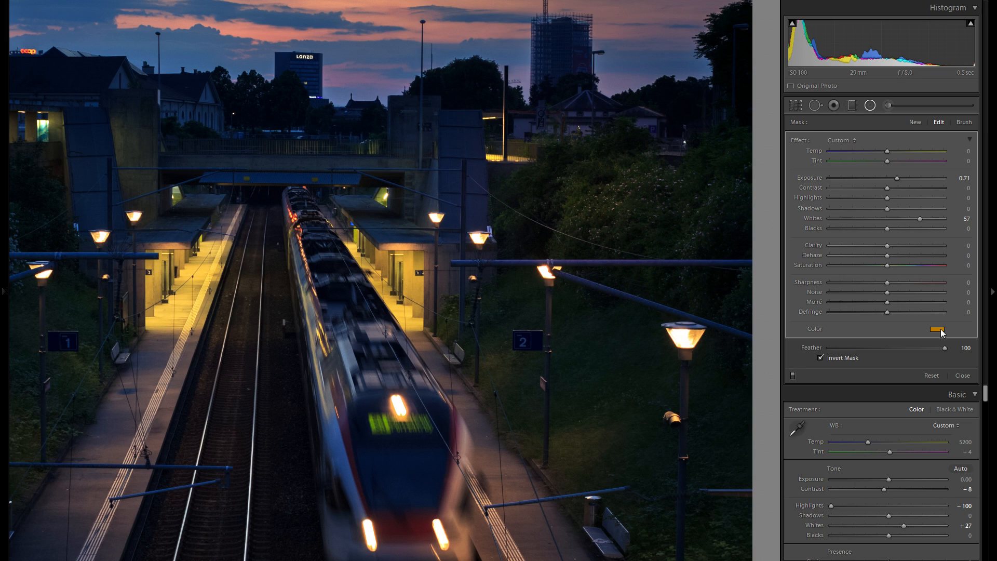
pyautogui.click(938, 329)
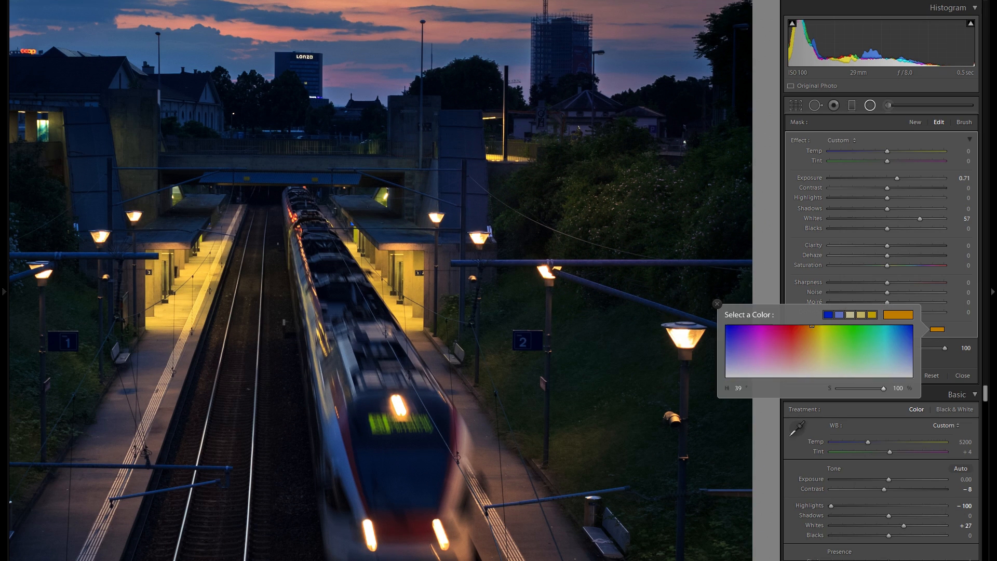
pyautogui.click(717, 304)
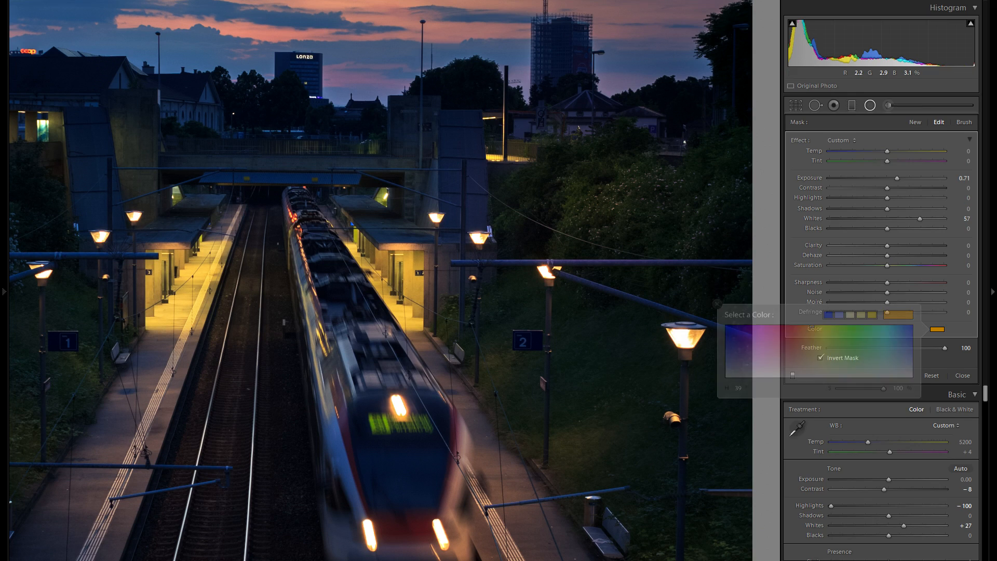
# - Move the filter down onto the grassy slope beside the platform 2 sign and reshape it into a taller, narrower ellipse
pyautogui.moveTo(662, 218)
pyautogui.mouseDown()
pyautogui.moveTo(674, 218)
pyautogui.moveTo(665, 218)
pyautogui.mouseUp()
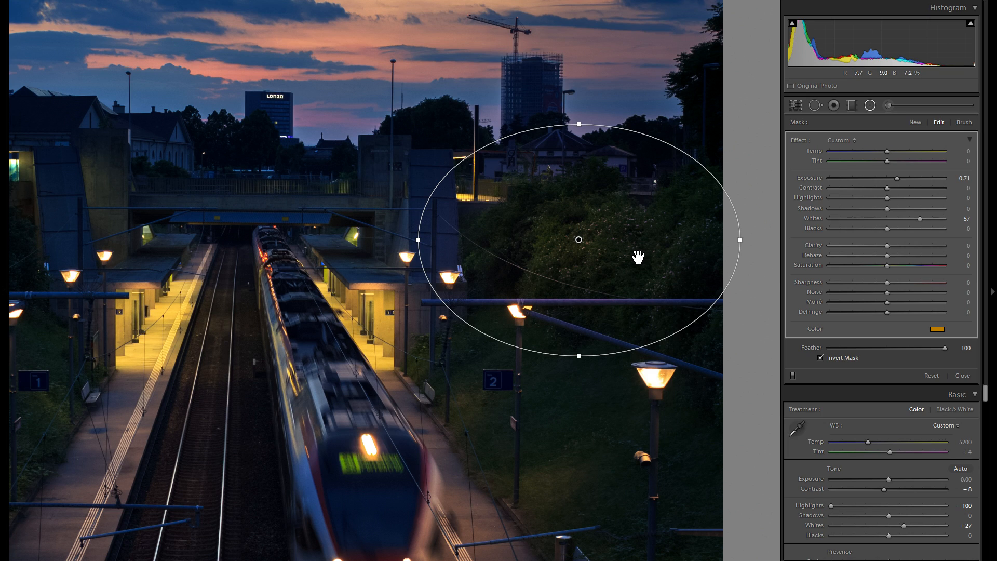
pyautogui.moveTo(591, 407); pyautogui.dragTo(583, 327)
pyautogui.moveTo(606, 208); pyautogui.dragTo(597, 341)
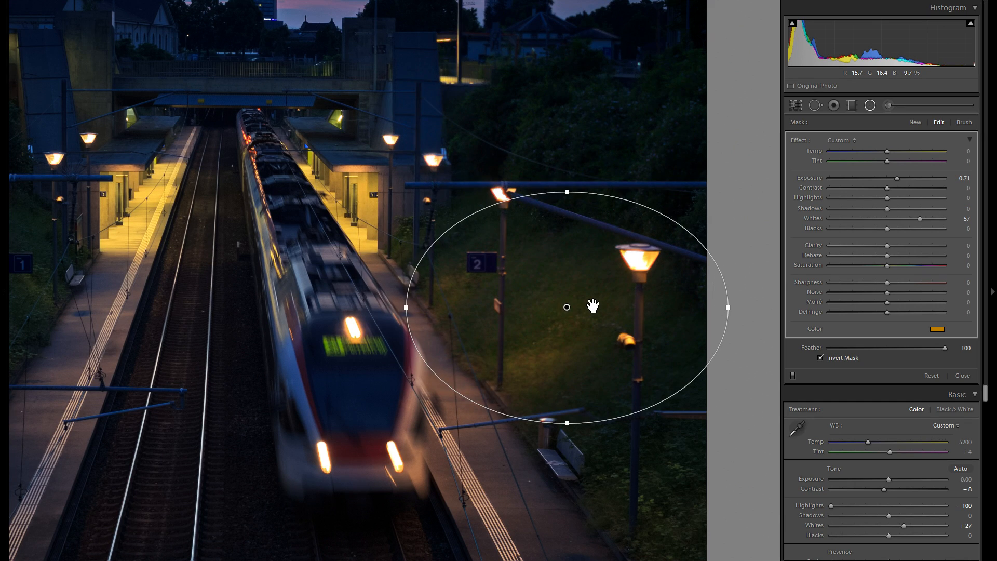
pyautogui.moveTo(567, 192); pyautogui.dragTo(565, 136)
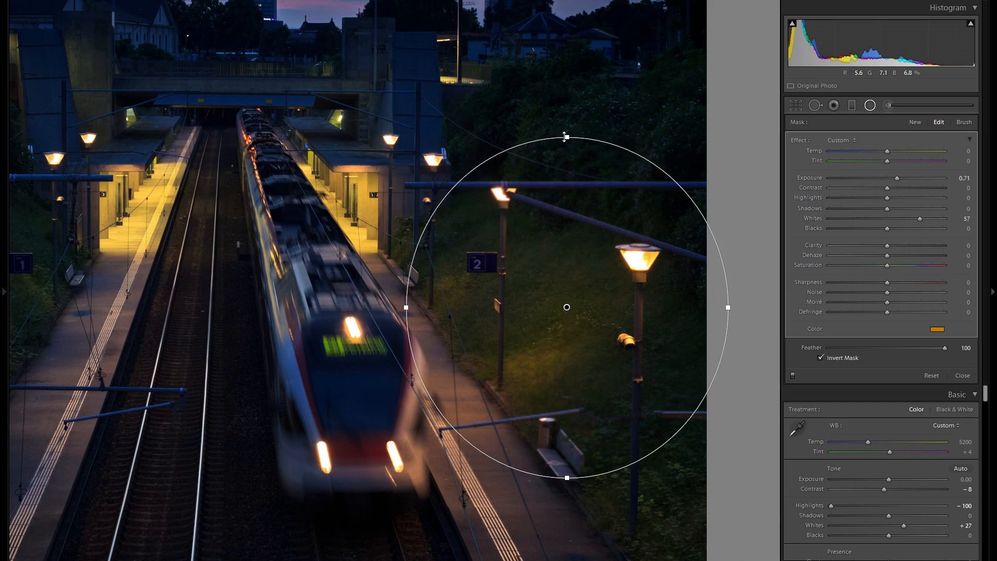
pyautogui.moveTo(729, 307); pyautogui.dragTo(691, 307)
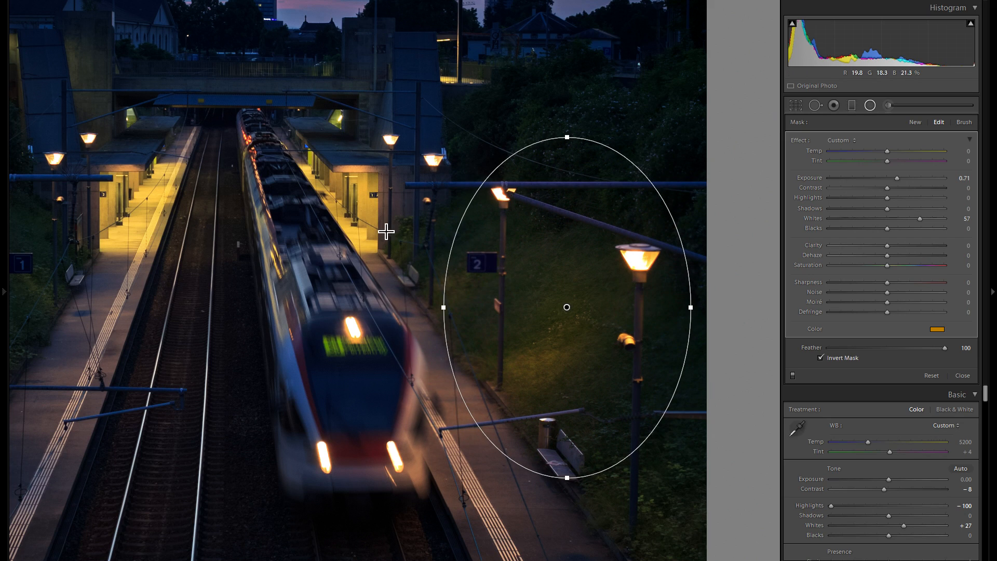
# - Move the reshaped filter over the nearest lamp post and the bench below it on platform 2
pyautogui.moveTo(448, 152); pyautogui.dragTo(462, 264)
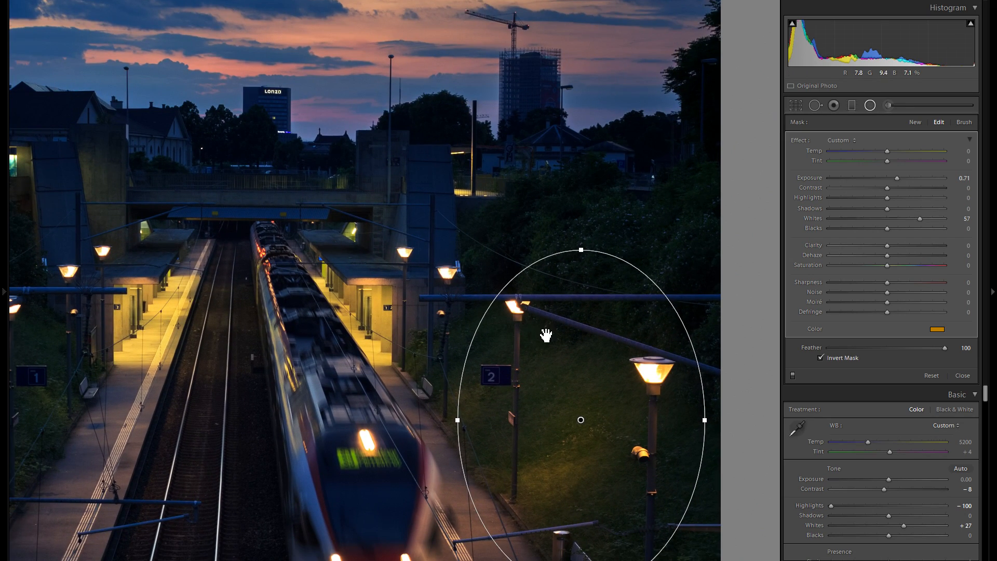
pyautogui.moveTo(597, 356); pyautogui.dragTo(566, 240)
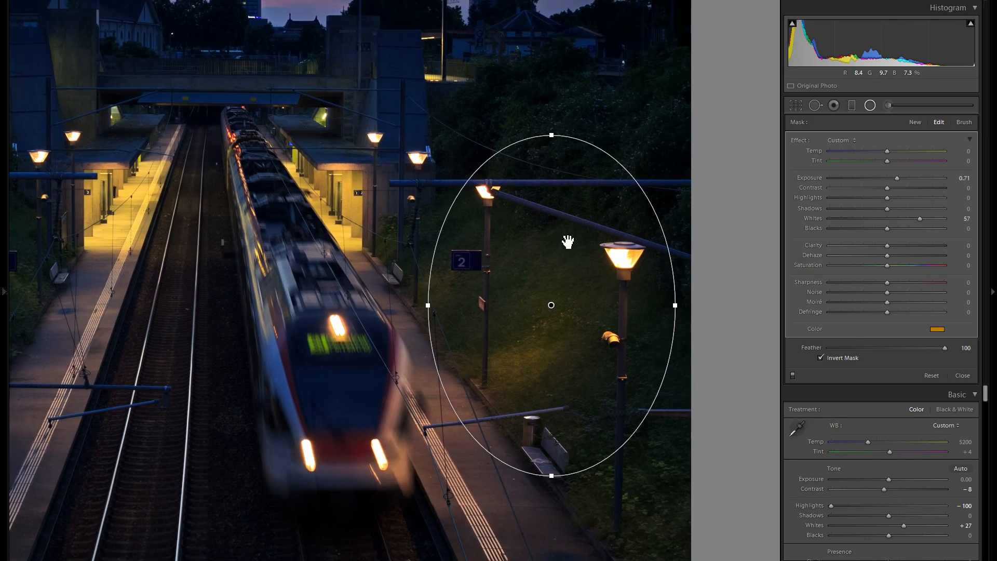
pyautogui.moveTo(598, 360); pyautogui.dragTo(641, 428)
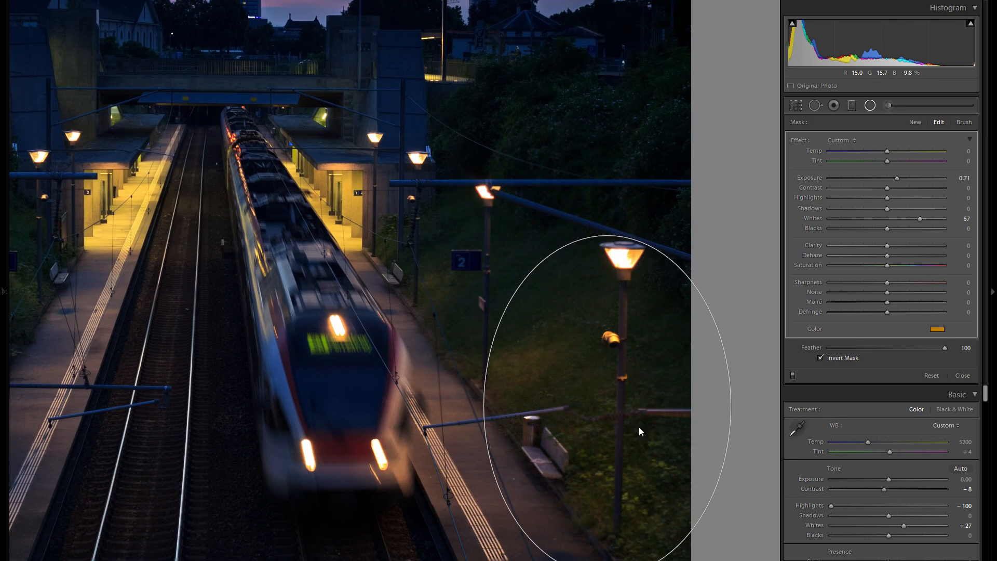
# - Narrow the radial filter's ellipse around the nearest platform 2 lamp post and set its orange tint to 79% saturation
pyautogui.moveTo(608, 238); pyautogui.dragTo(610, 215)
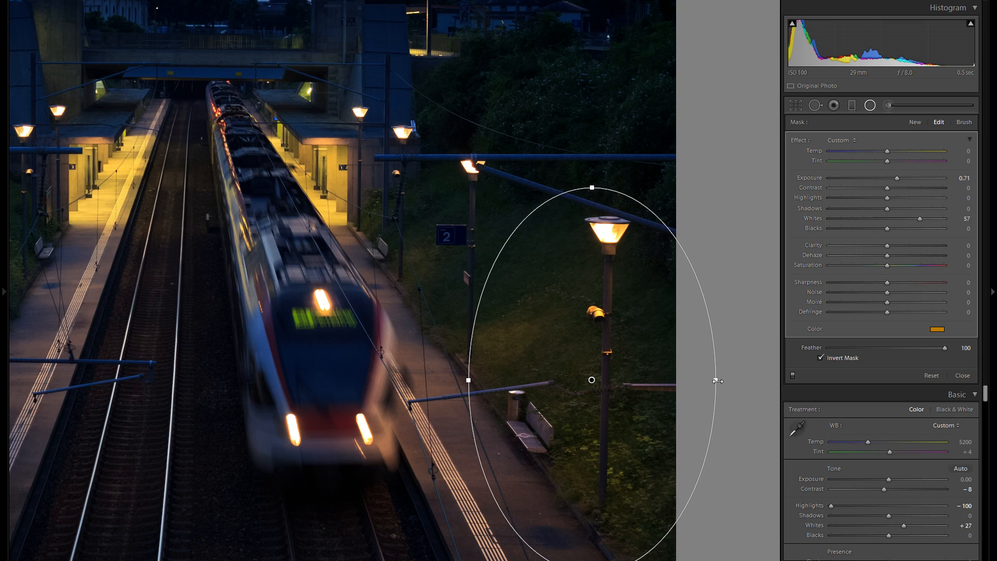
pyautogui.moveTo(717, 381); pyautogui.dragTo(662, 380)
pyautogui.moveTo(609, 332)
pyautogui.mouseDown()
pyautogui.moveTo(639, 345)
pyautogui.moveTo(626, 341)
pyautogui.mouseUp()
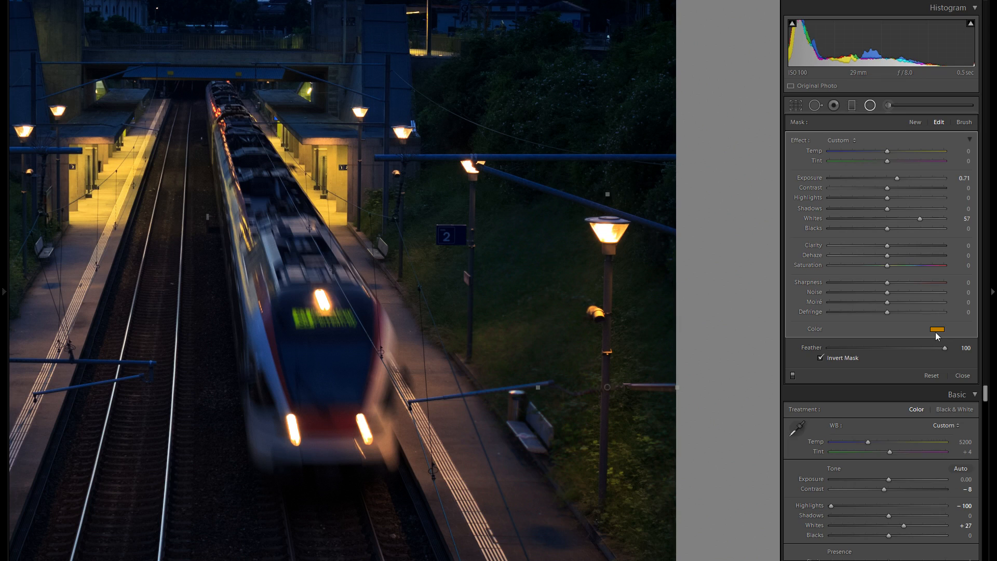
pyautogui.click(937, 329)
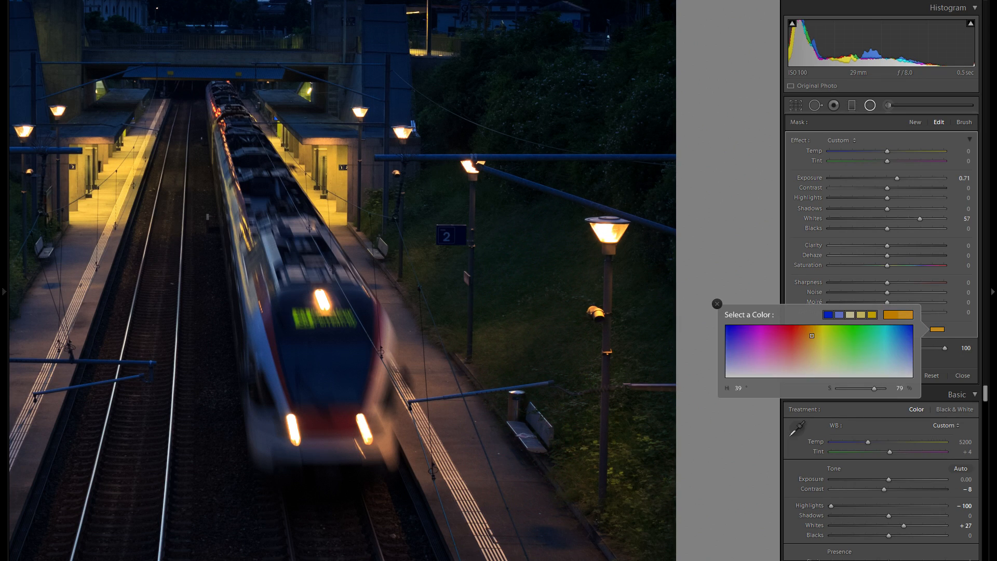
pyautogui.click(717, 304)
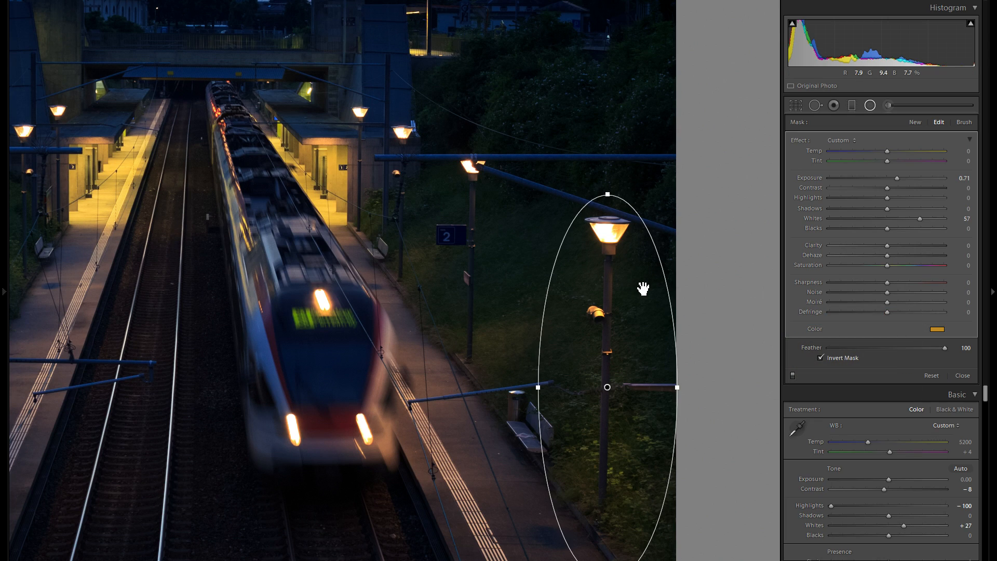
# - Fine-tune the filter's position on the nearest platform 2 lamp post, setting its exposure to 0.78 and whites to 60
pyautogui.moveTo(646, 291); pyautogui.dragTo(643, 289)
pyautogui.moveTo(633, 243); pyautogui.dragTo(633, 245)
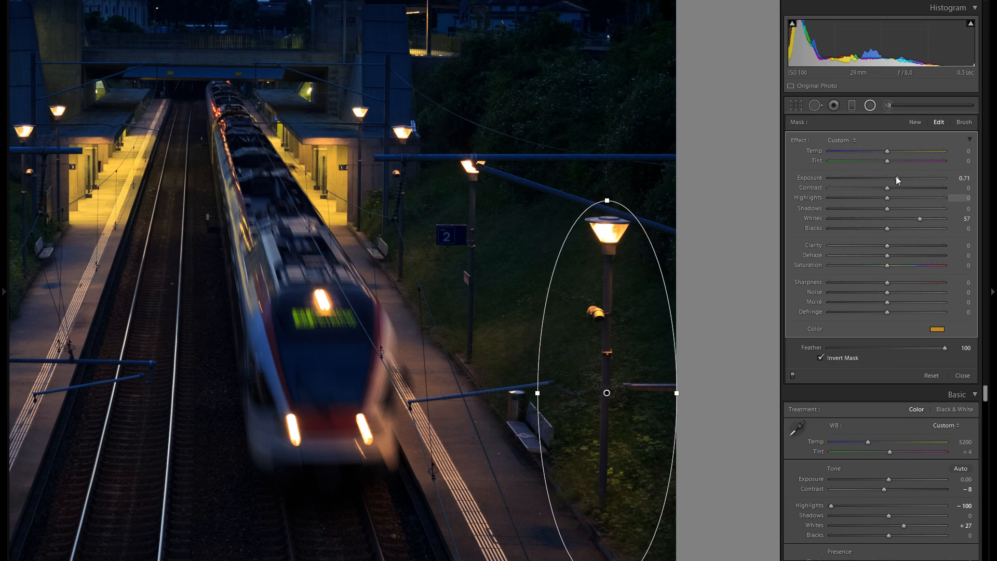
pyautogui.moveTo(897, 178); pyautogui.dragTo(899, 177)
pyautogui.moveTo(924, 218); pyautogui.dragTo(926, 218)
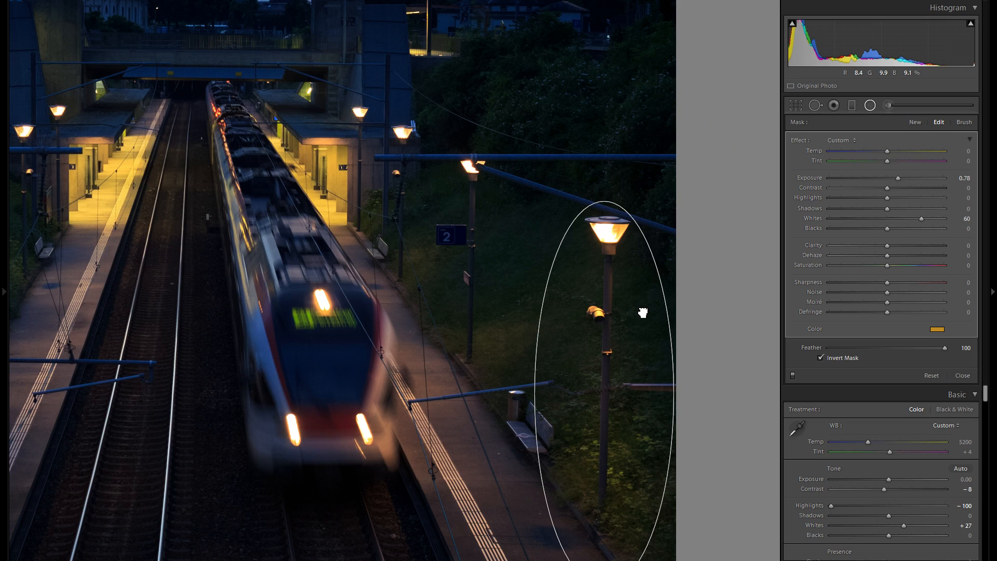
pyautogui.moveTo(641, 310)
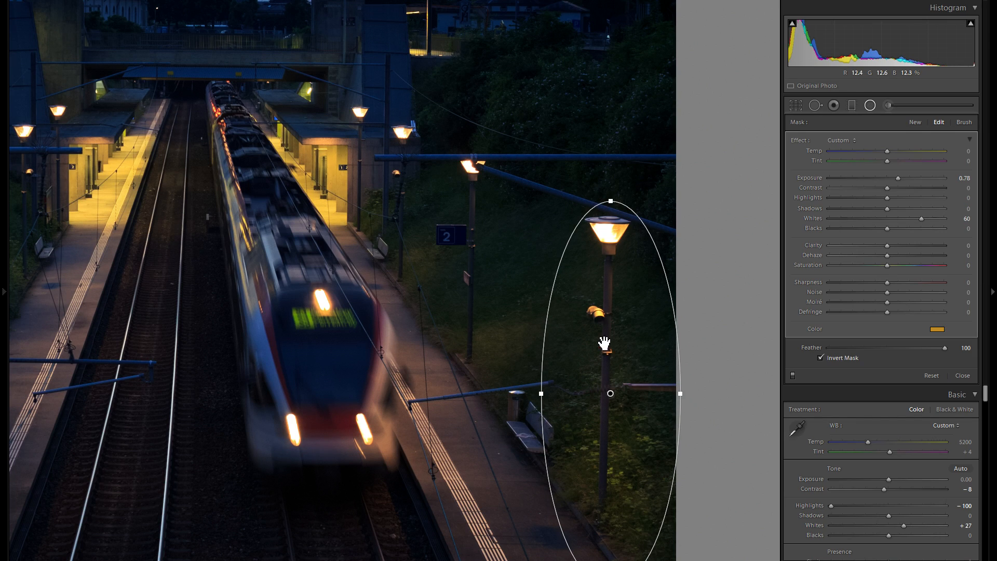
# - Duplicate the filter onto the lamp post beside the platform 2 sign and make the copy shorter and narrower
pyautogui.rightClick(632, 327)
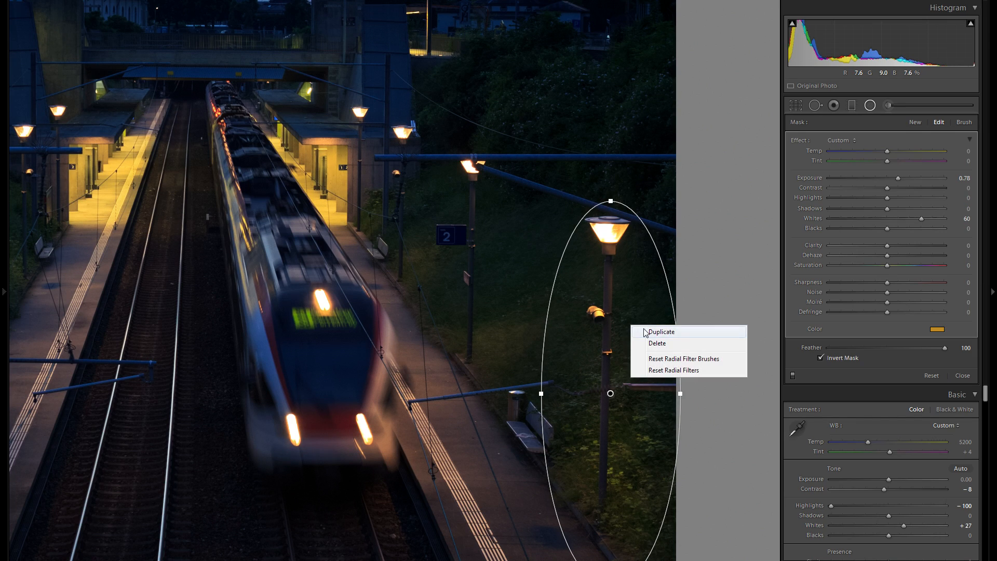
pyautogui.click(645, 332)
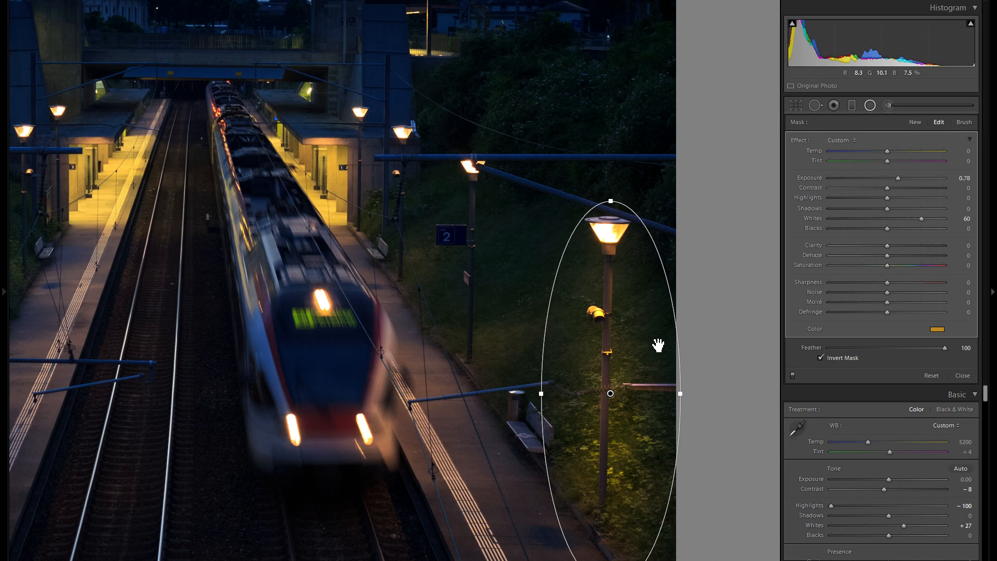
pyautogui.moveTo(659, 347); pyautogui.dragTo(527, 229)
pyautogui.moveTo(479, 82); pyautogui.dragTo(480, 139)
pyautogui.moveTo(550, 275); pyautogui.dragTo(518, 278)
# - Duplicate that smaller filter onto the third lamp post along platform 2 and shrink it to fit
pyautogui.rightClick(486, 271)
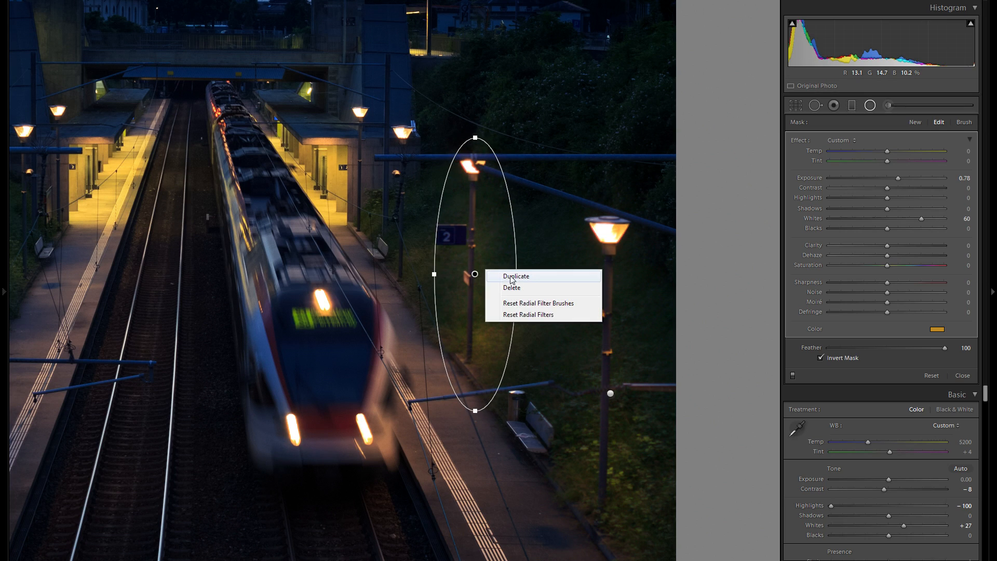
pyautogui.click(516, 277)
pyautogui.moveTo(482, 239); pyautogui.dragTo(413, 172)
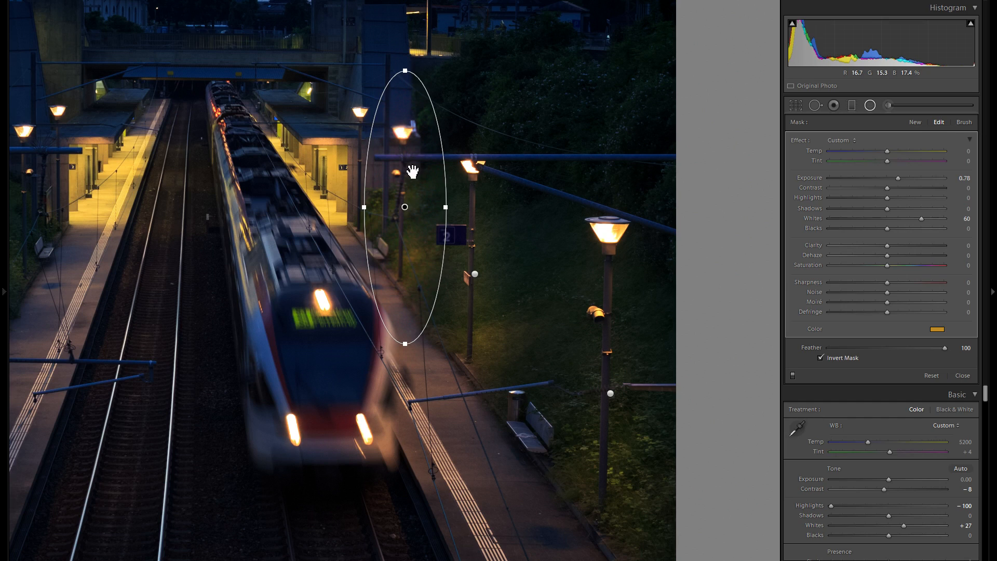
pyautogui.moveTo(405, 67); pyautogui.dragTo(405, 107)
pyautogui.moveTo(446, 208); pyautogui.dragTo(440, 207)
# - Duplicate the filter onto the farthest lamp post on platform 2 as a narrower ellipse
pyautogui.moveTo(423, 214); pyautogui.dragTo(391, 167)
pyautogui.rightClick(422, 215)
pyautogui.click(453, 222)
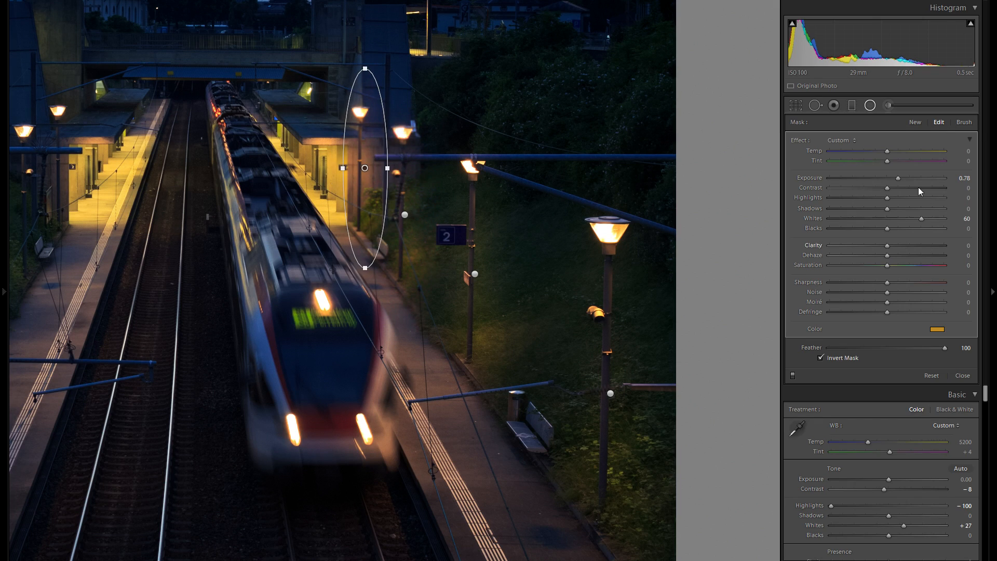
# - Duplicate the farthest platform 2 filter and place the copy over the third lamp post along platform 1
pyautogui.moveTo(419, 180); pyautogui.dragTo(589, 181)
pyautogui.rightClick(520, 139)
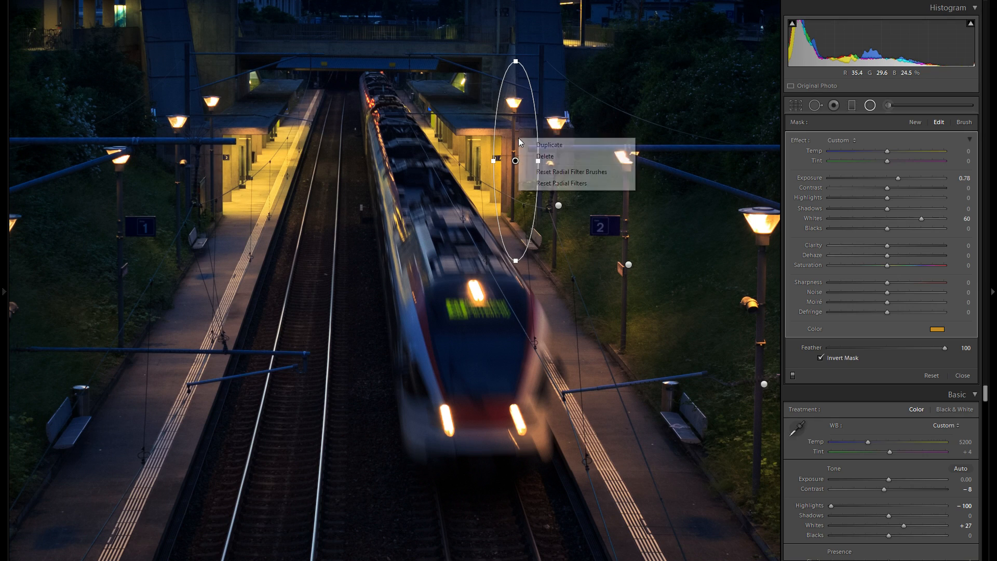
pyautogui.click(550, 144)
pyautogui.moveTo(514, 132); pyautogui.dragTo(186, 172)
pyautogui.moveTo(283, 202); pyautogui.dragTo(444, 213)
pyautogui.moveTo(352, 179); pyautogui.dragTo(344, 172)
# - Duplicate the filter onto the lamp post beside the platform 1 sign, making the copy taller and slightly wider
pyautogui.rightClick(344, 172)
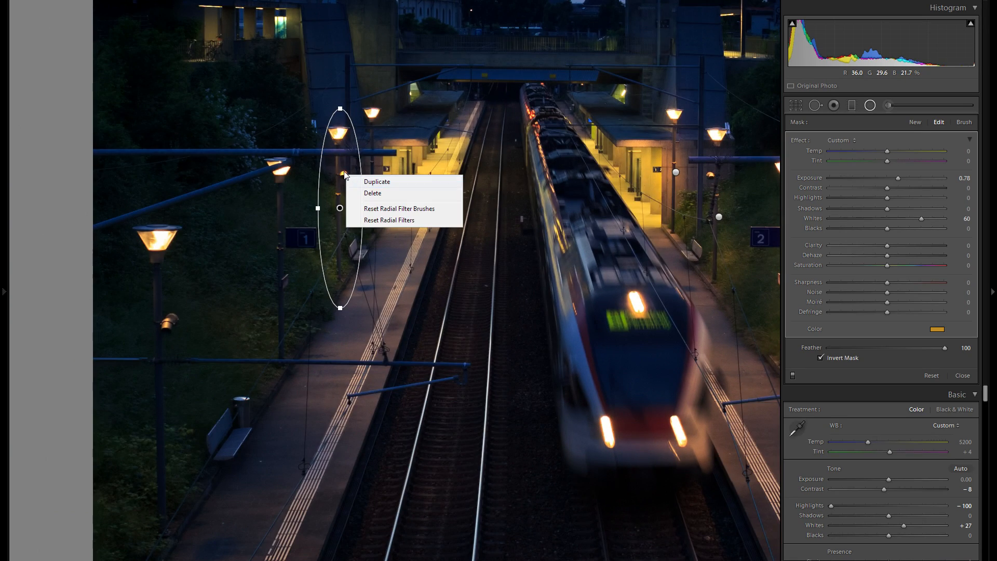
pyautogui.click(377, 181)
pyautogui.moveTo(348, 120); pyautogui.dragTo(289, 182)
pyautogui.moveTo(294, 263); pyautogui.dragTo(285, 235)
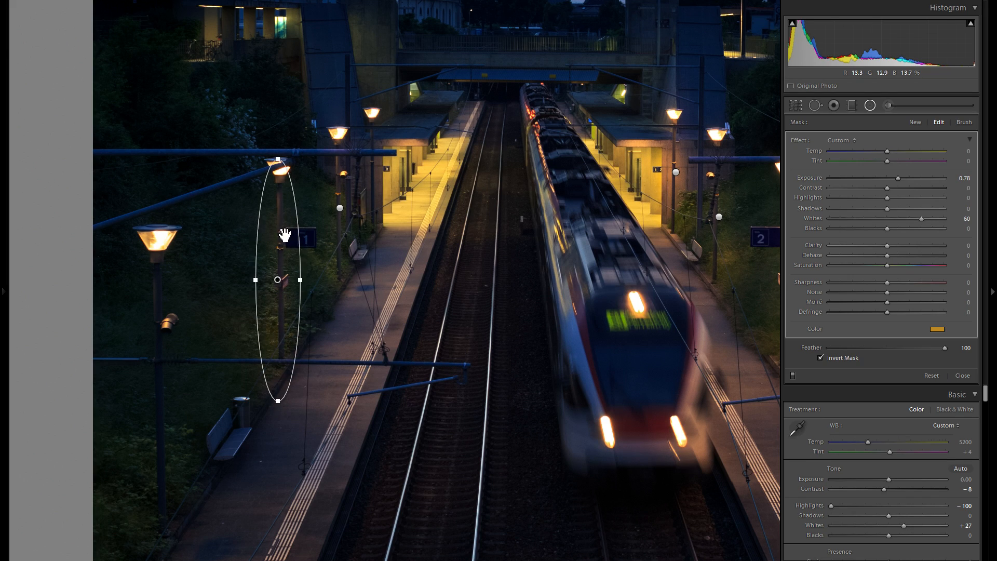
pyautogui.moveTo(280, 145); pyautogui.dragTo(279, 135)
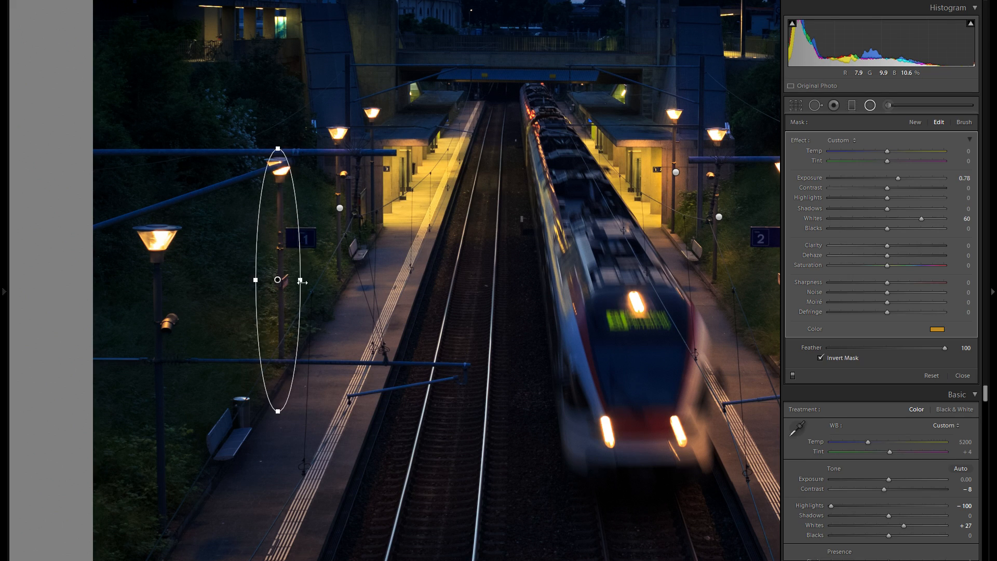
pyautogui.moveTo(300, 281); pyautogui.dragTo(310, 279)
# - Duplicate the filter onto the nearest platform 1 lamp post and enlarge the ellipse to cover the lamp, post and shrubs
pyautogui.rightClick(290, 276)
pyautogui.click(321, 282)
pyautogui.moveTo(277, 280); pyautogui.dragTo(150, 418)
pyautogui.moveTo(254, 429); pyautogui.dragTo(322, 349)
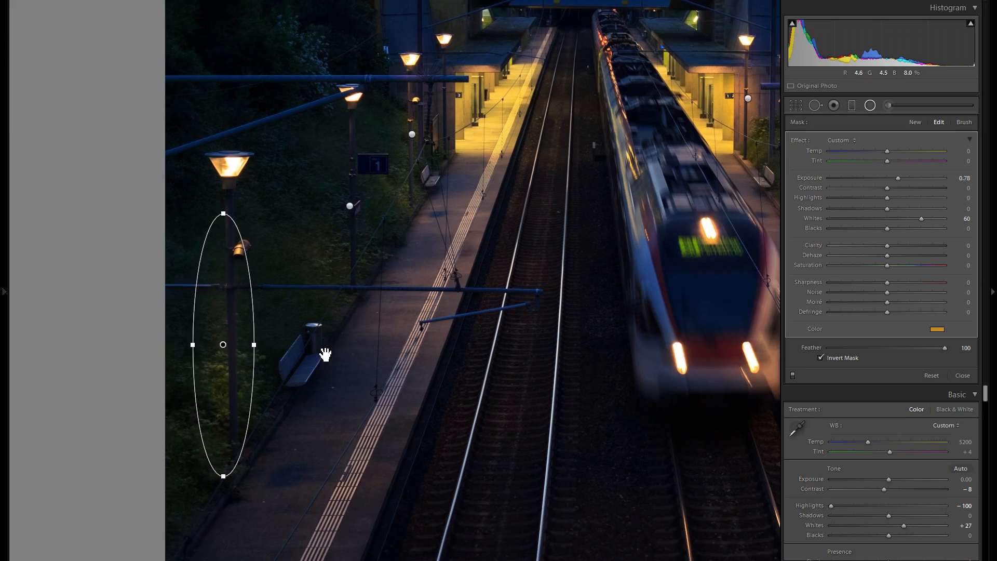
pyautogui.moveTo(224, 212); pyautogui.dragTo(235, 128)
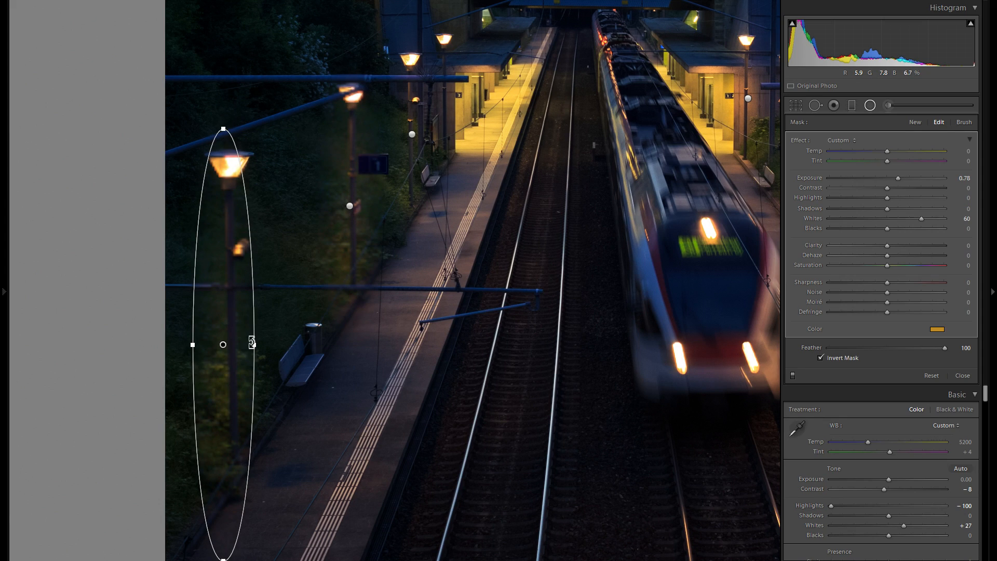
pyautogui.moveTo(274, 340); pyautogui.dragTo(309, 342)
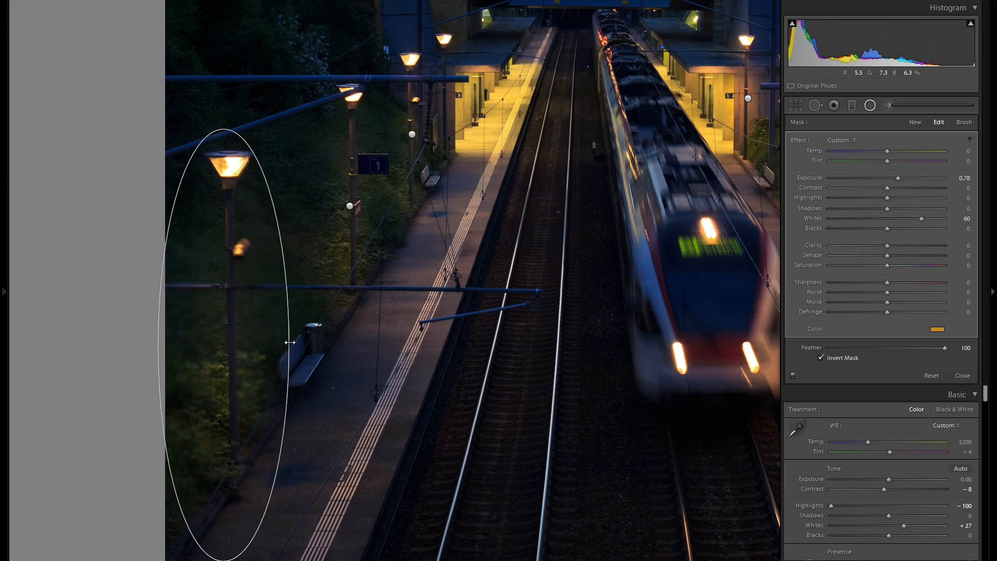
# - Duplicate the filter onto the farthest platform 1 lamp post, shrinking and narrowing the ellipse to fit that lamp
pyautogui.moveTo(384, 247); pyautogui.dragTo(302, 355)
pyautogui.rightClick(181, 337)
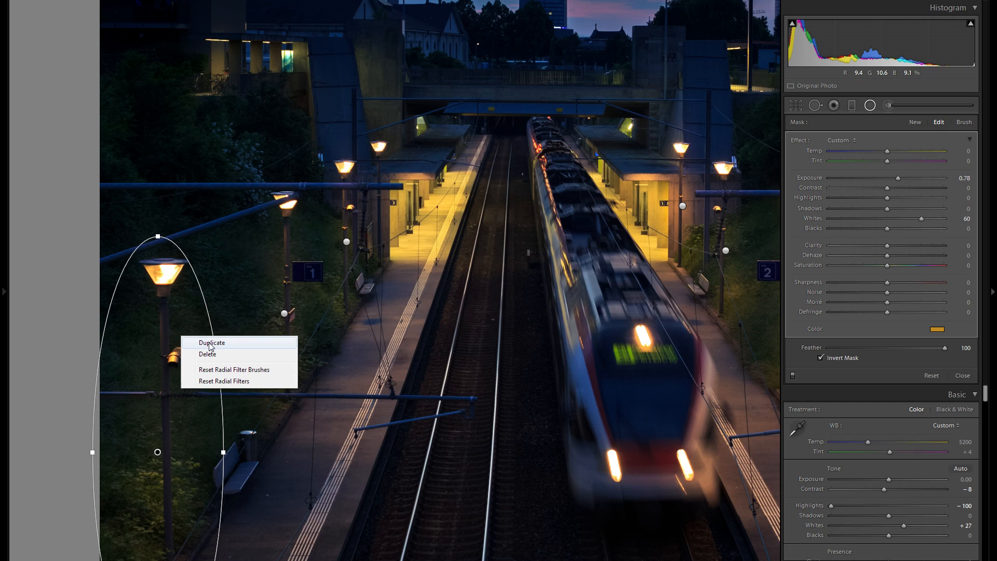
pyautogui.click(212, 342)
pyautogui.moveTo(212, 343); pyautogui.dragTo(390, 207)
pyautogui.moveTo(456, 312); pyautogui.dragTo(411, 320)
pyautogui.moveTo(392, 288); pyautogui.dragTo(381, 199)
pyautogui.moveTo(382, 120); pyautogui.dragTo(382, 139)
pyautogui.moveTo(381, 185); pyautogui.dragTo(382, 185)
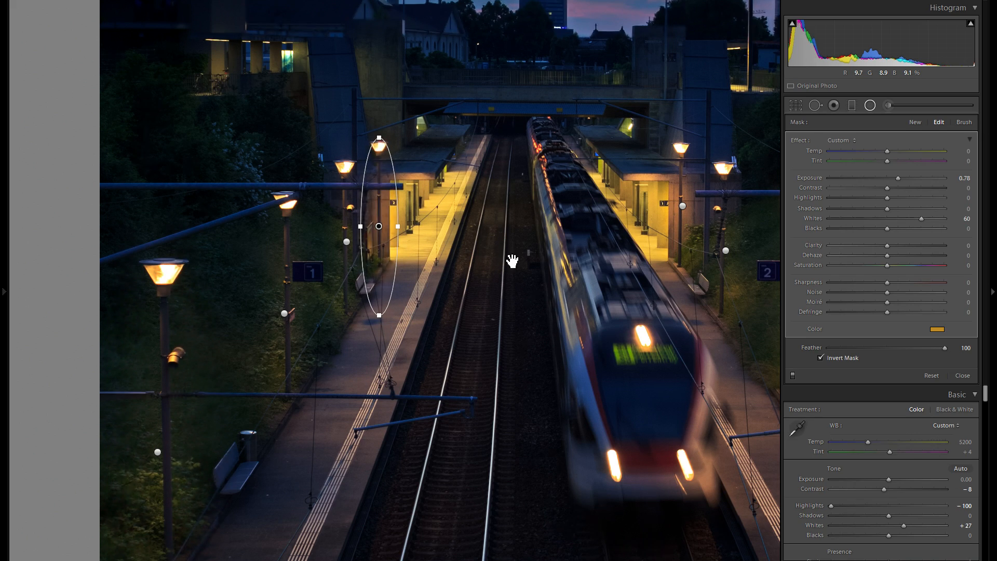
# - View the whole photo and compare it with the radial filters switched off and on
pyautogui.click(509, 260)
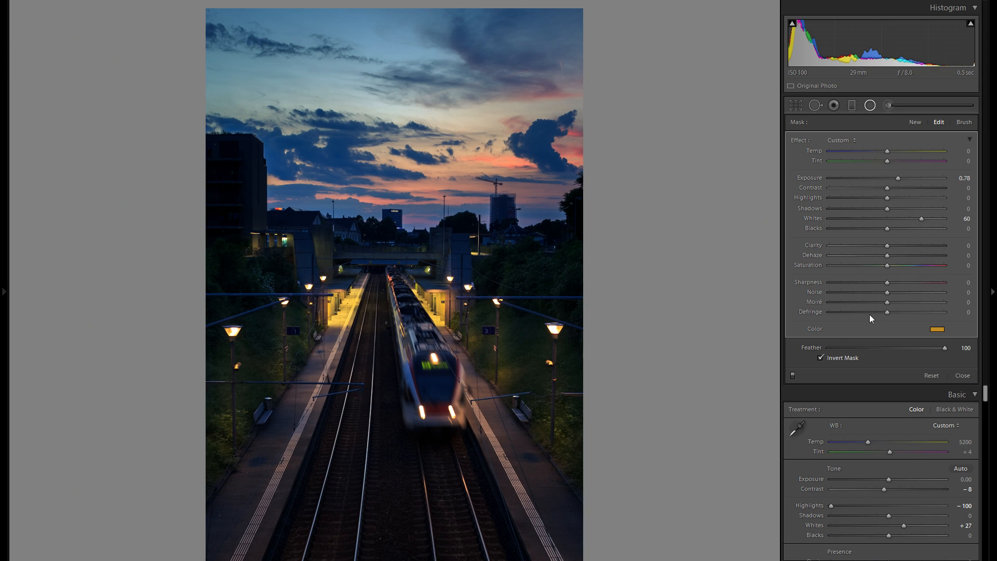
pyautogui.click(793, 376)
pyautogui.click(793, 377)
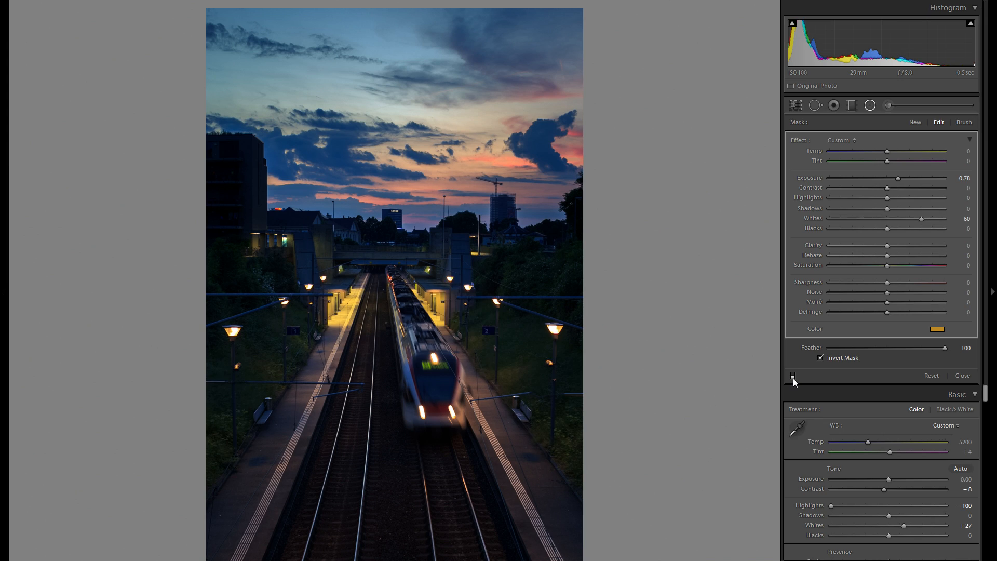
pyautogui.click(794, 376)
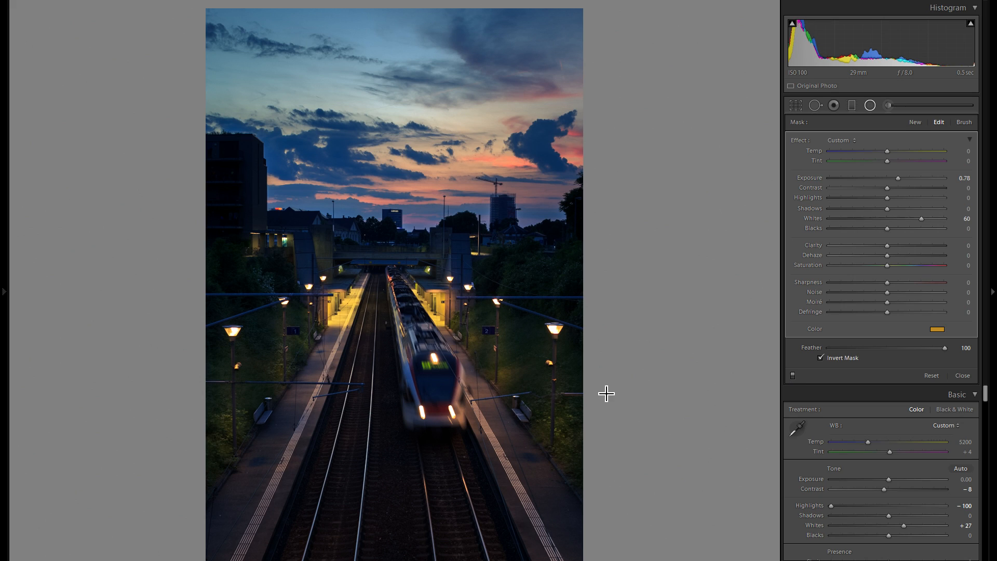
# - Make the filter on the lamp post beside the platform 2 sign slightly wider and shorter
pyautogui.click(564, 381)
pyautogui.click(415, 307)
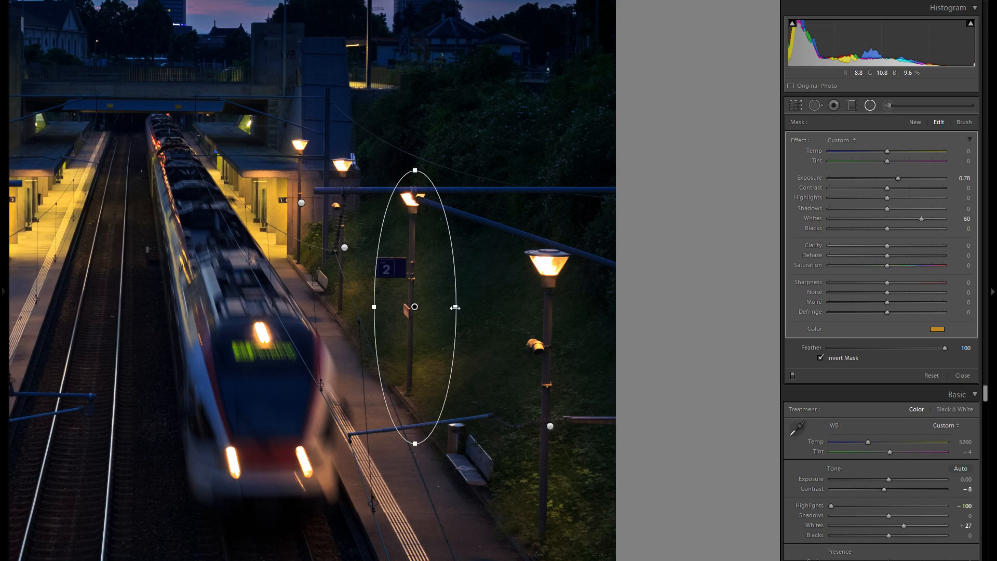
pyautogui.moveTo(455, 308); pyautogui.dragTo(461, 307)
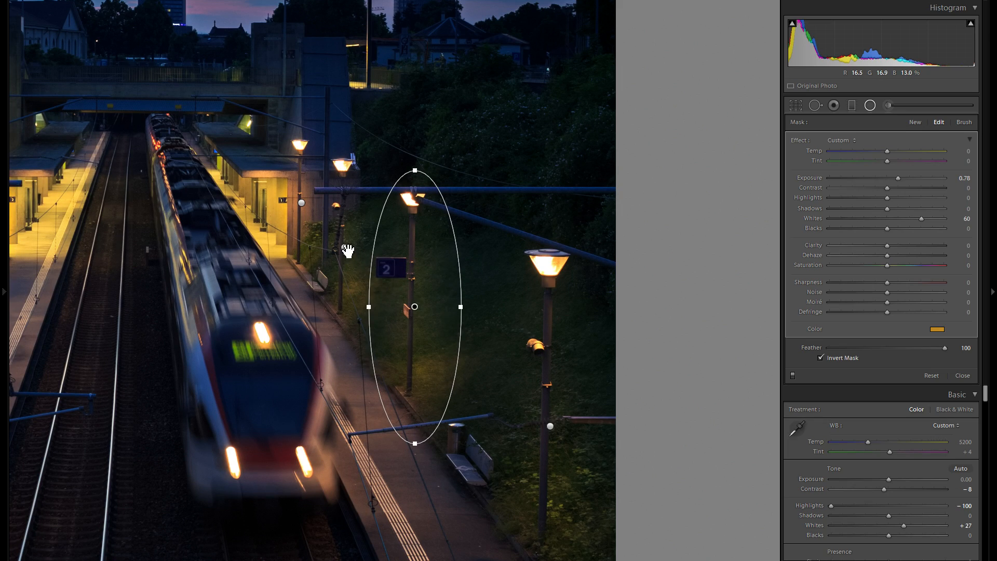
pyautogui.moveTo(415, 170); pyautogui.dragTo(415, 177)
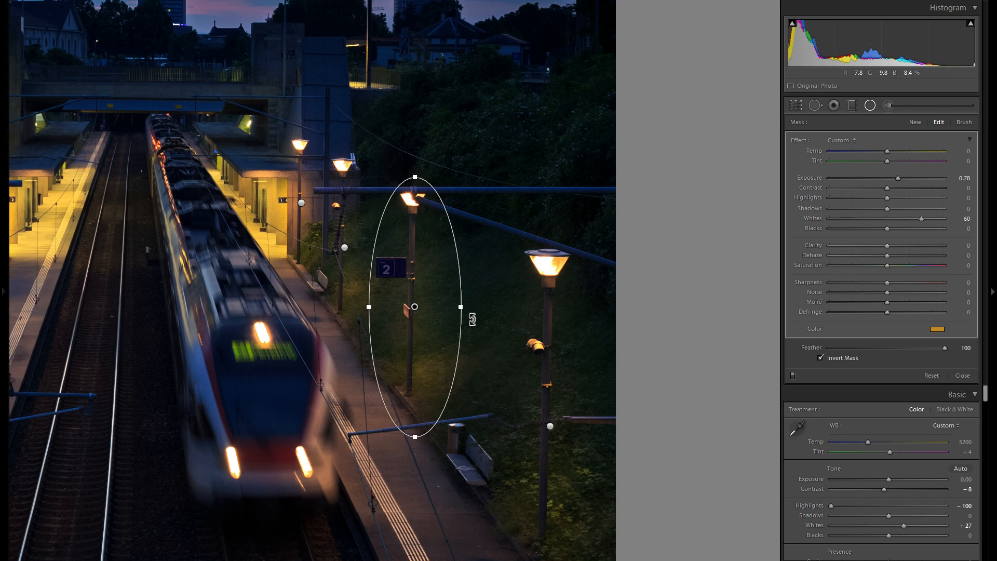
# - Widen the filter on the lamp post beside the platform 1 sign and lower the filter whites to 24
pyautogui.moveTo(210, 286); pyautogui.dragTo(548, 300)
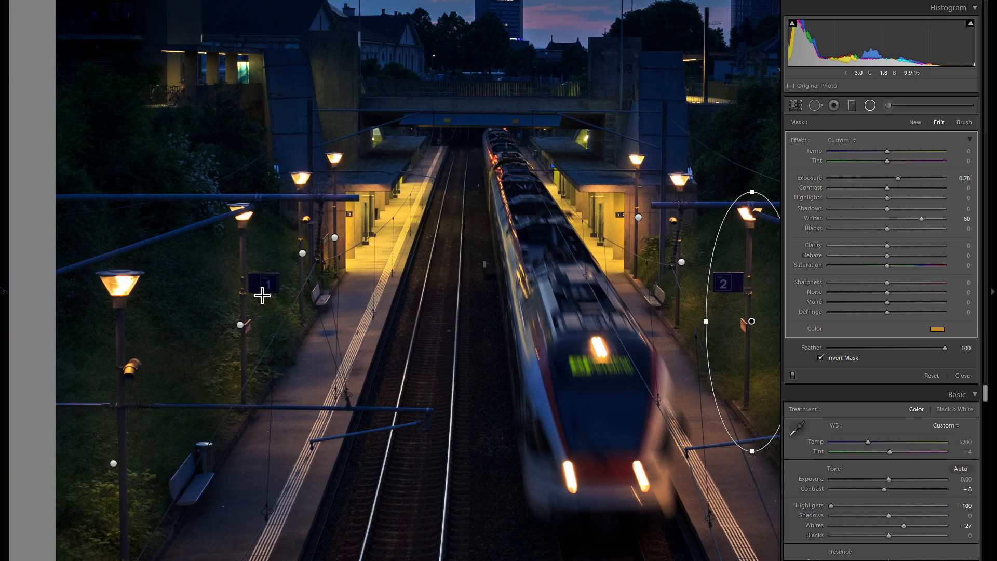
pyautogui.click(241, 326)
pyautogui.moveTo(272, 325); pyautogui.dragTo(276, 325)
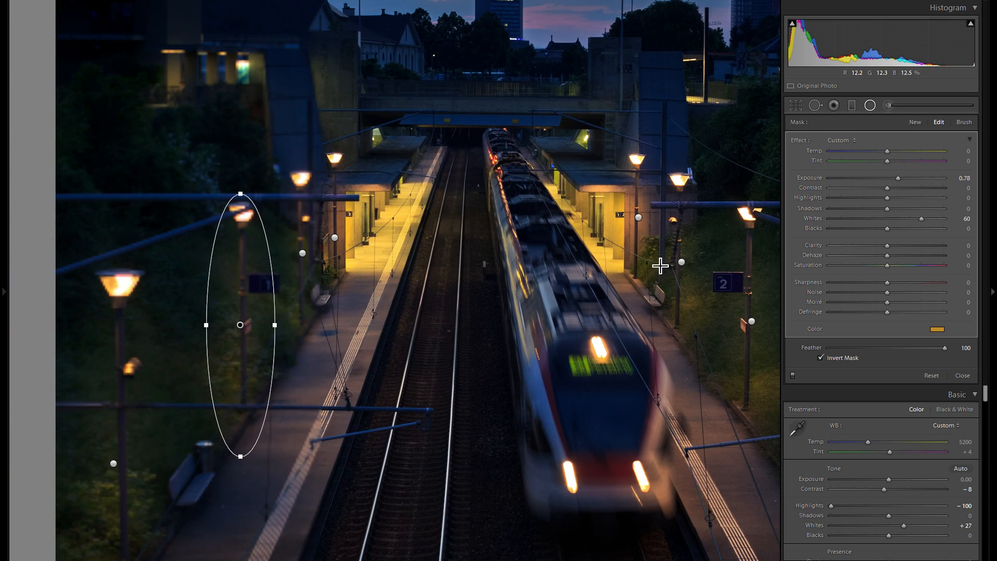
pyautogui.click(902, 222)
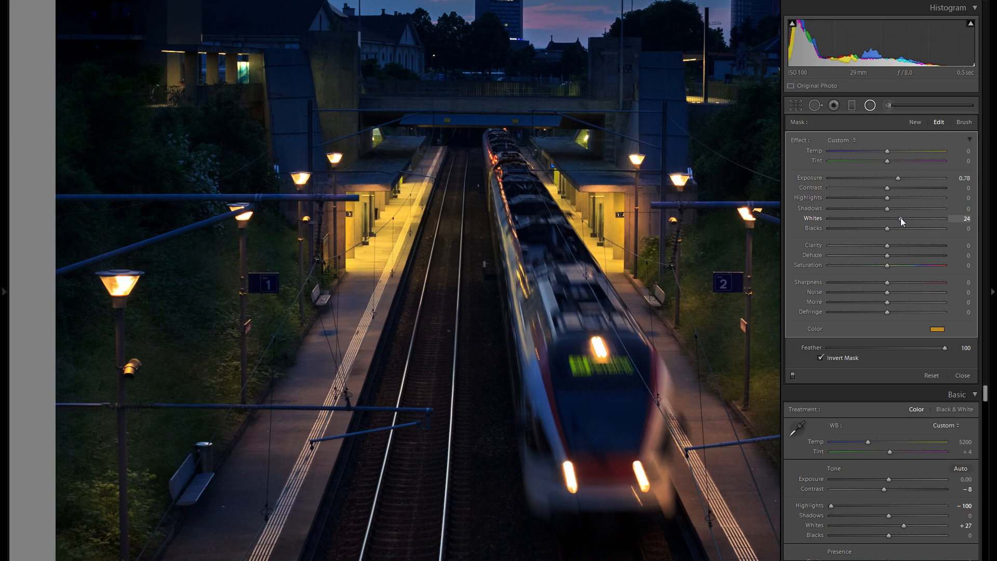
# - Select the filter on the nearest platform 1 lamp post and bring the filter whites to 45
pyautogui.moveTo(428, 314); pyautogui.dragTo(458, 243)
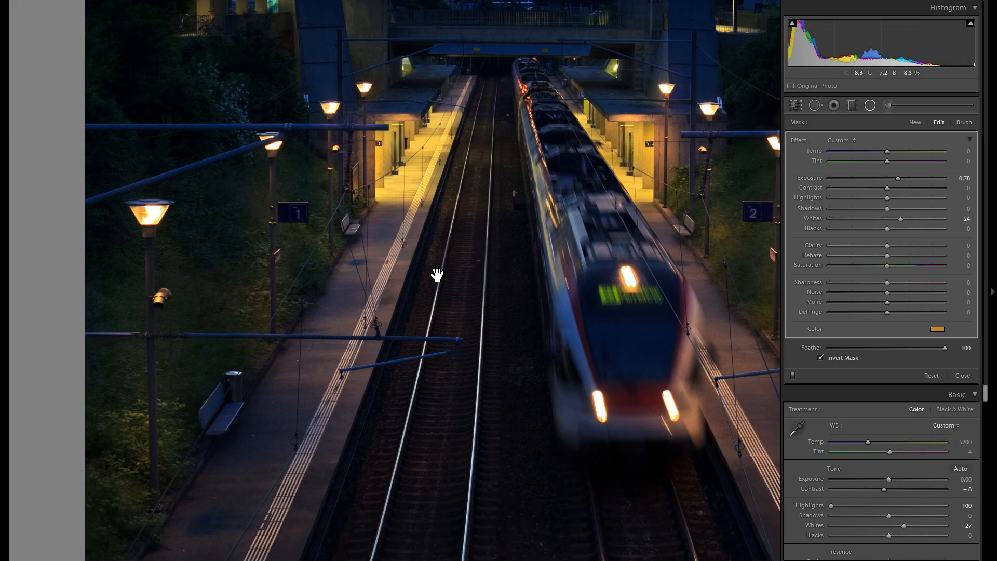
pyautogui.click(144, 396)
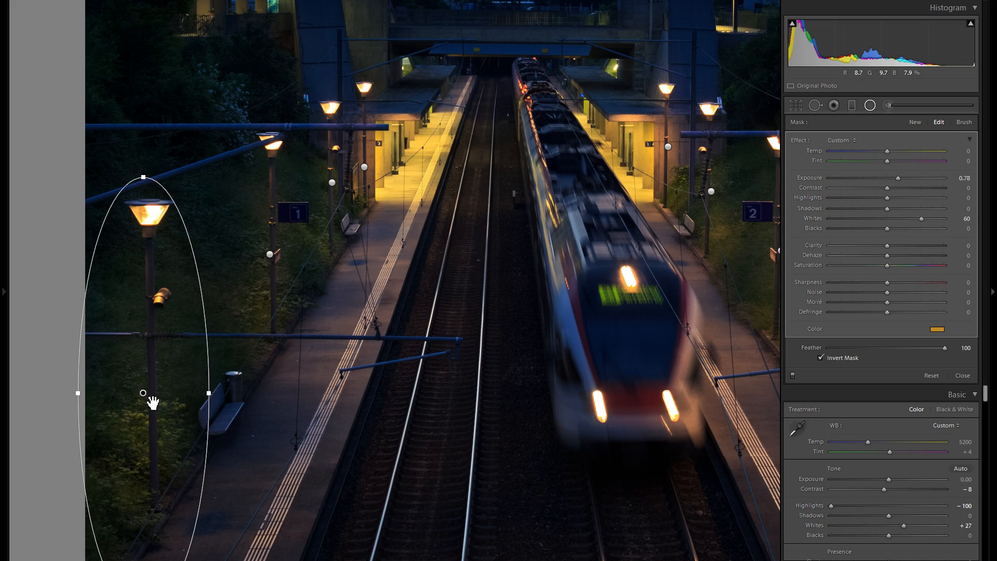
pyautogui.moveTo(638, 252); pyautogui.dragTo(325, 270)
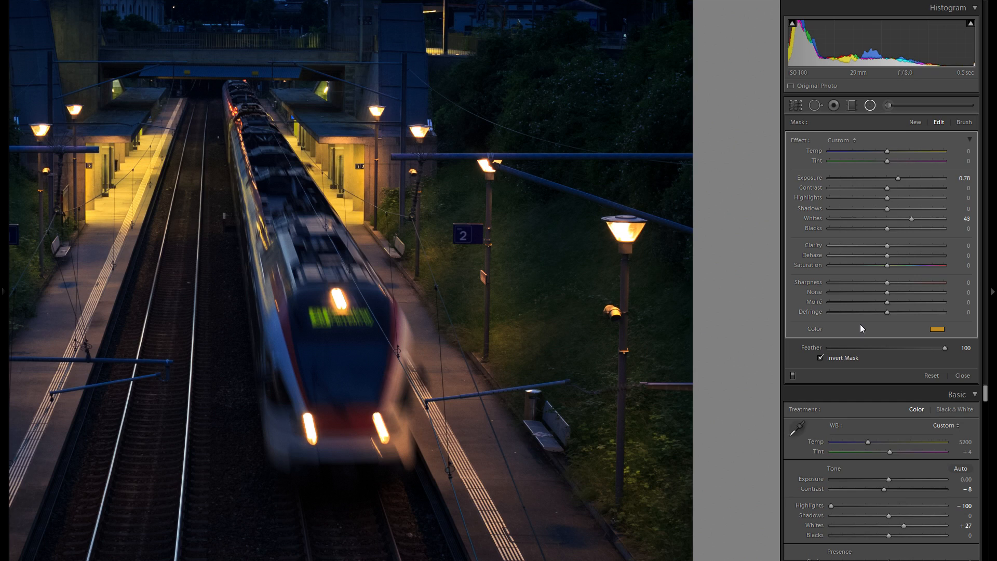
# - Raise the exposure of the filter on the lamp post beside the platform 2 sign to 1.68
pyautogui.click(492, 273)
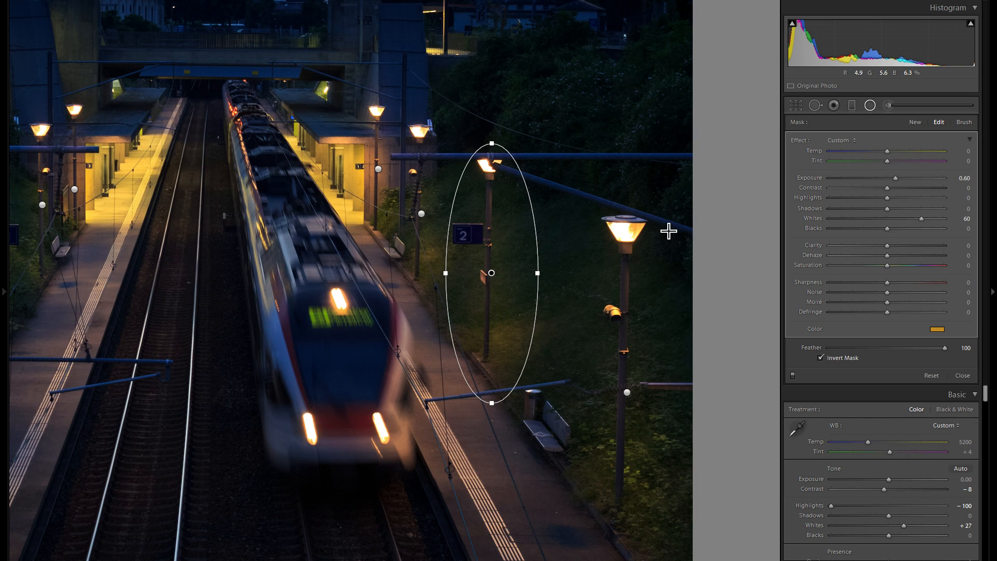
pyautogui.click(912, 178)
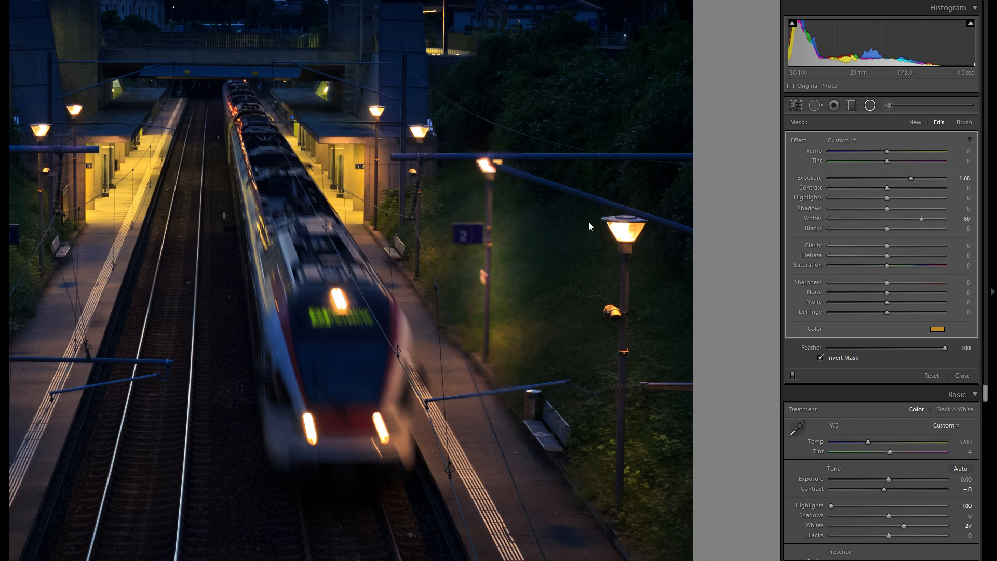
# - Lower the exposure of the filter on the lamp post beside the platform 2 sign to 0.63
pyautogui.press('z')
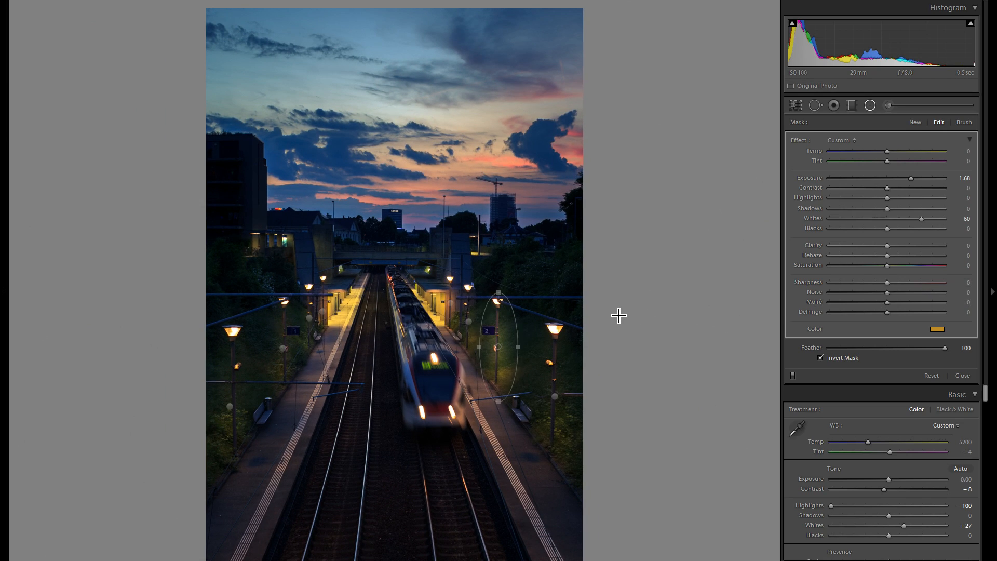
pyautogui.press('z')
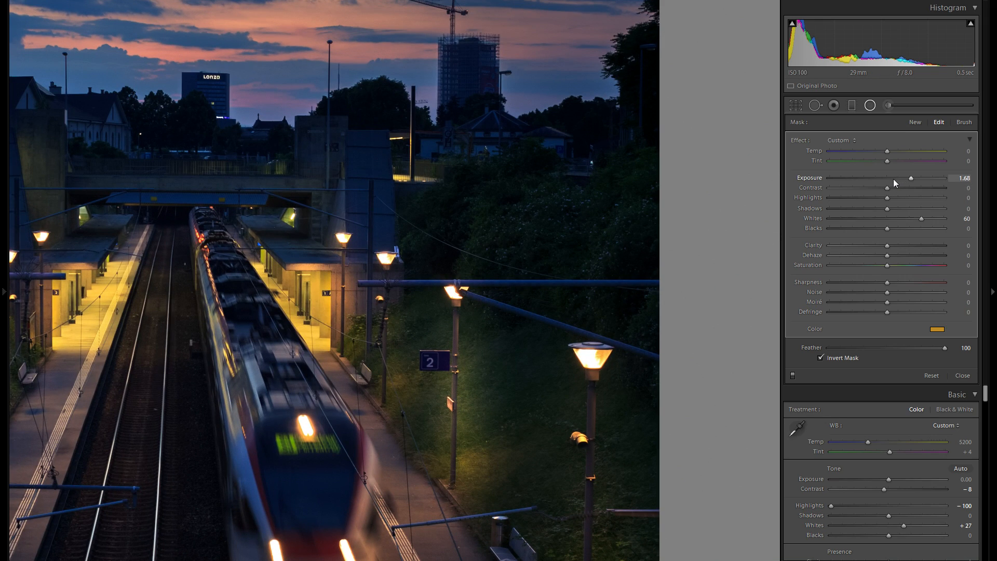
pyautogui.click(893, 179)
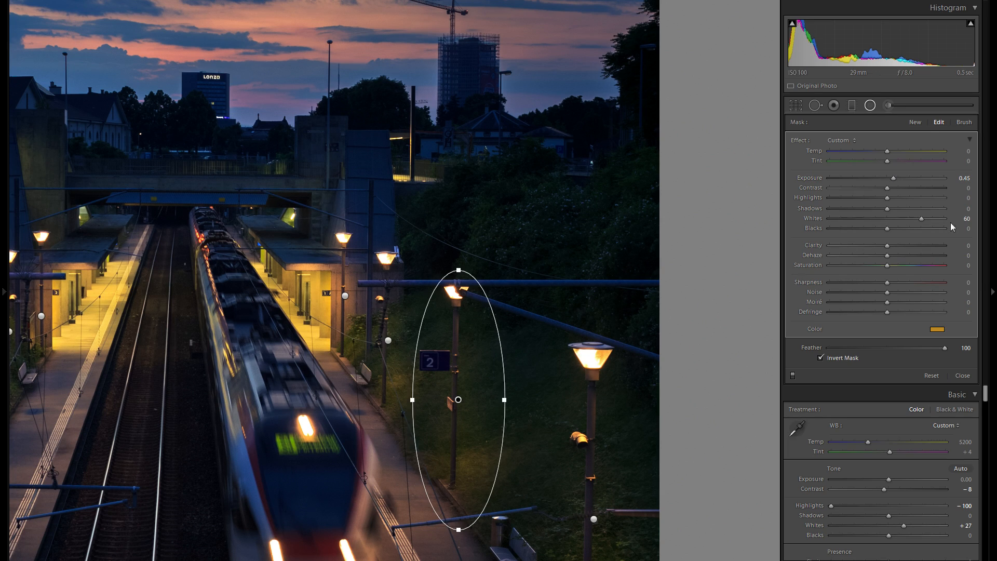
pyautogui.click(907, 178)
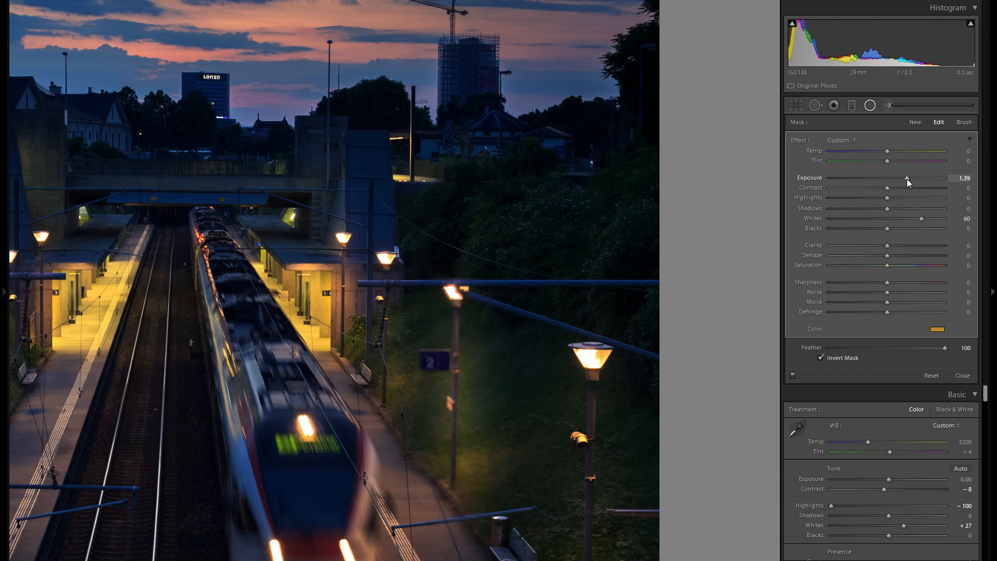
pyautogui.hotkey('ctrl', 'z')
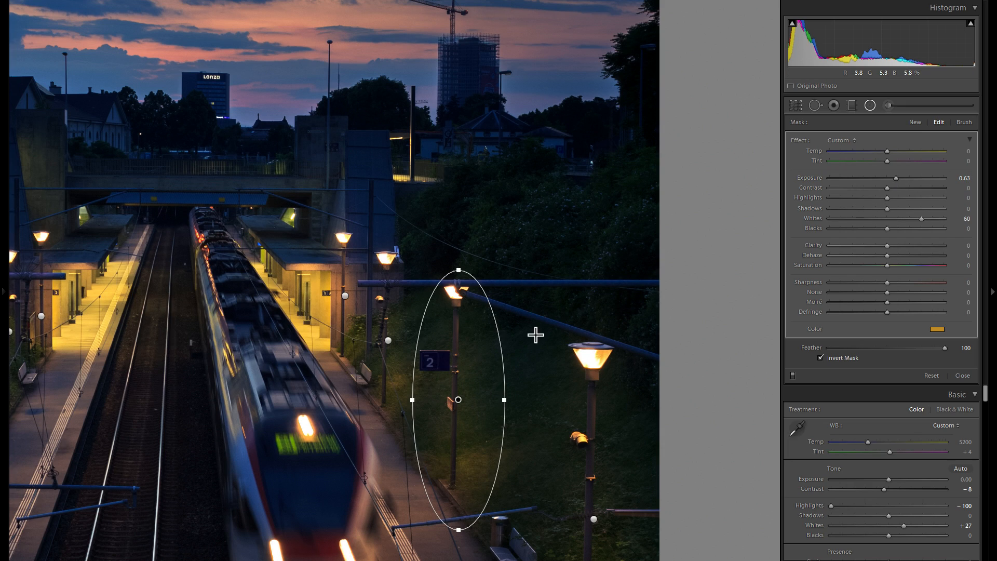
# - Duplicate that filter, move the copy onto the embankment between the two nearest platform 2 lamp posts and shorten it to a circle
pyautogui.moveTo(538, 319); pyautogui.dragTo(534, 252)
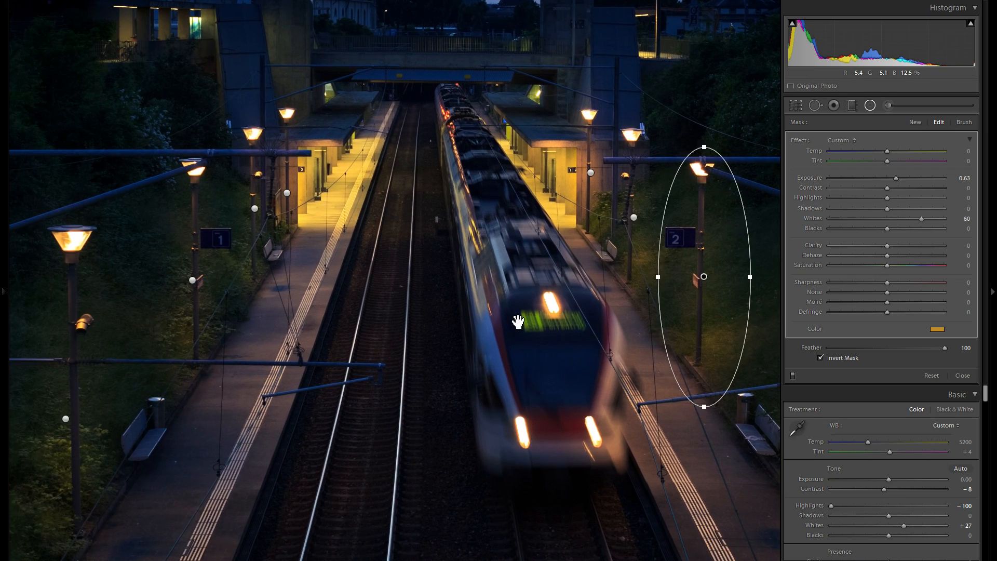
pyautogui.click(516, 318)
pyautogui.moveTo(575, 300); pyautogui.dragTo(255, 317)
pyautogui.rightClick(534, 281)
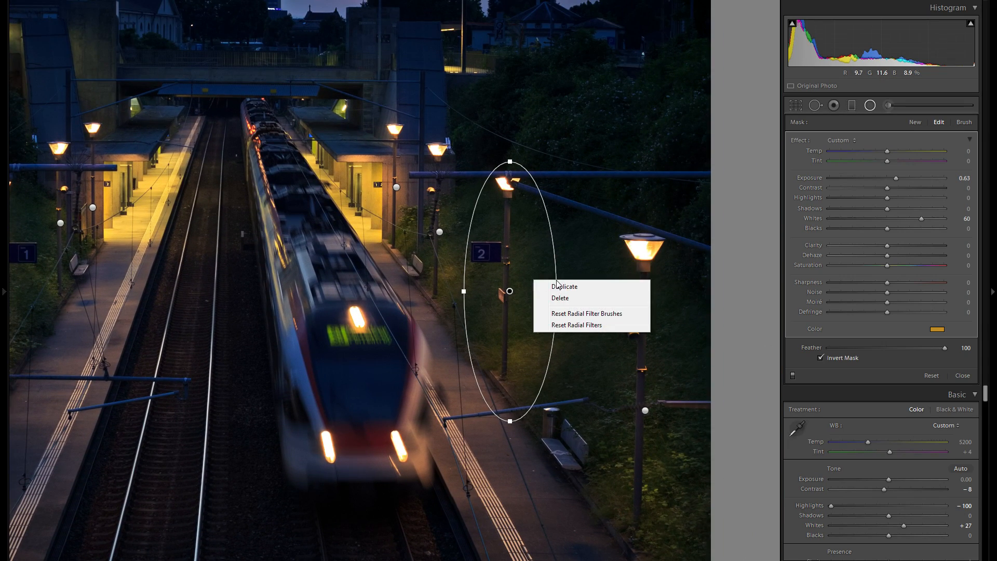
pyautogui.click(556, 287)
pyautogui.moveTo(514, 245); pyautogui.dragTo(588, 245)
pyautogui.moveTo(583, 162); pyautogui.dragTo(578, 240)
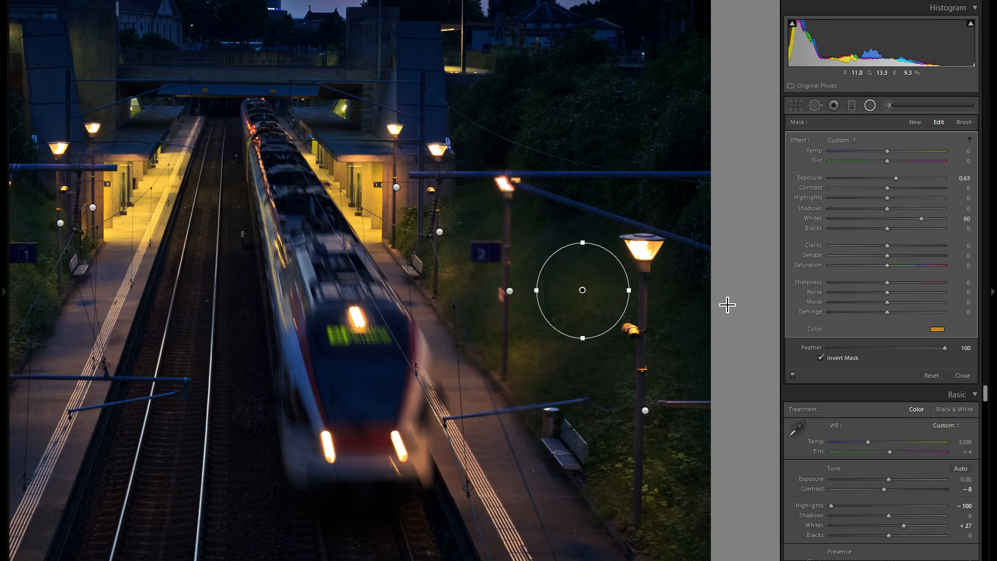
# - Set the embankment filter to whites 33, exposure 0.49 and a paler orange colour, and widen it toward the platform 2 sign's lamp post
pyautogui.moveTo(922, 219); pyautogui.dragTo(906, 220)
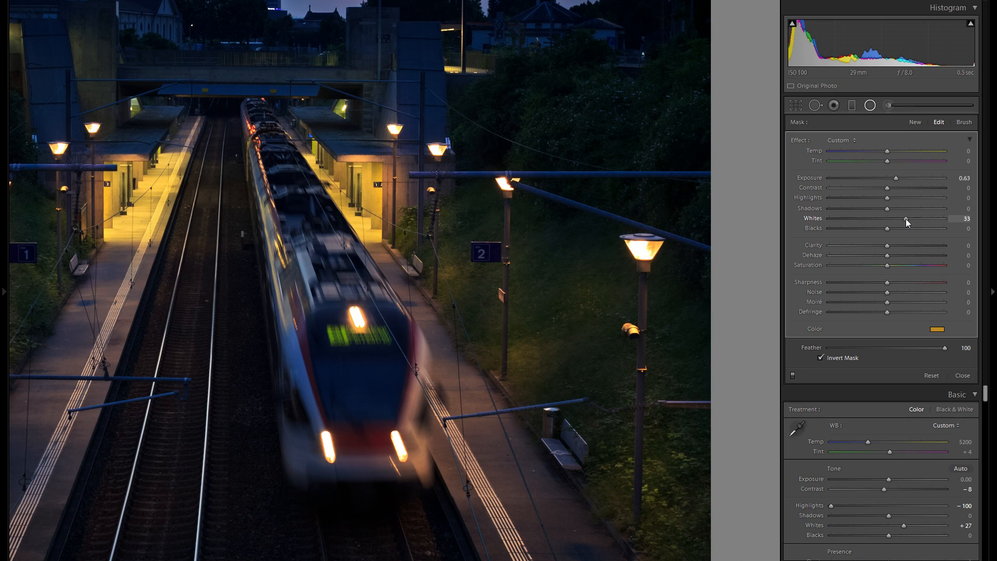
pyautogui.click(938, 329)
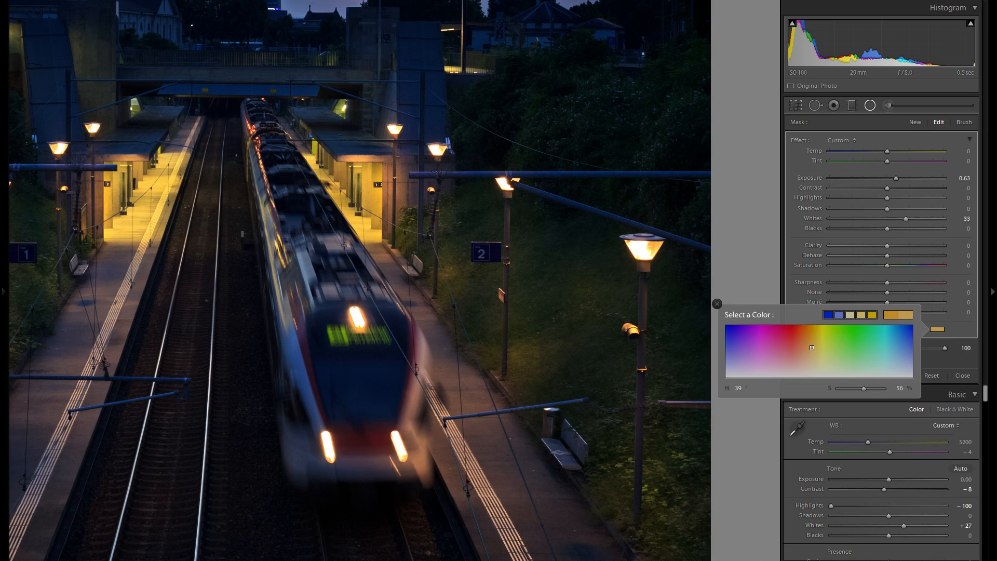
pyautogui.click(718, 304)
pyautogui.moveTo(898, 178); pyautogui.dragTo(897, 180)
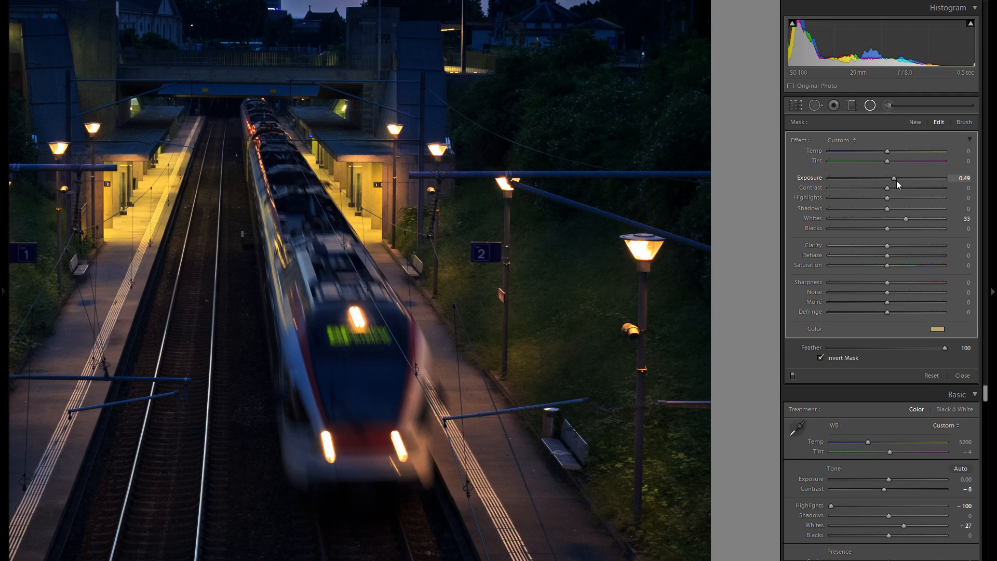
pyautogui.moveTo(607, 300)
pyautogui.mouseDown()
pyautogui.moveTo(581, 313)
pyautogui.moveTo(621, 303)
pyautogui.moveTo(597, 297)
pyautogui.mouseUp()
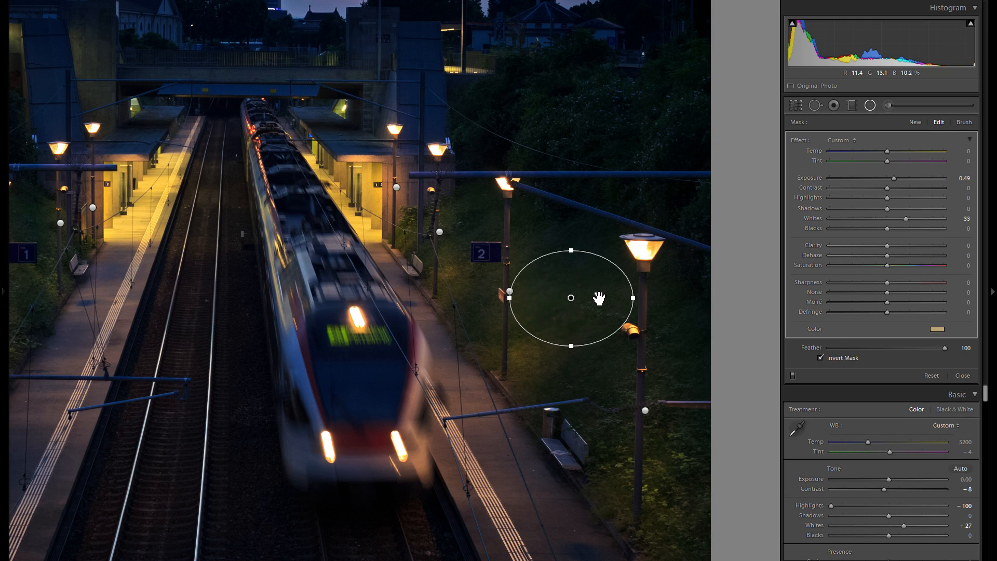
# - Duplicate the embankment filter twice, placing one copy at the photo's edge behind the nearest platform 2 lamp post and one beside the bench
pyautogui.rightClick(599, 297)
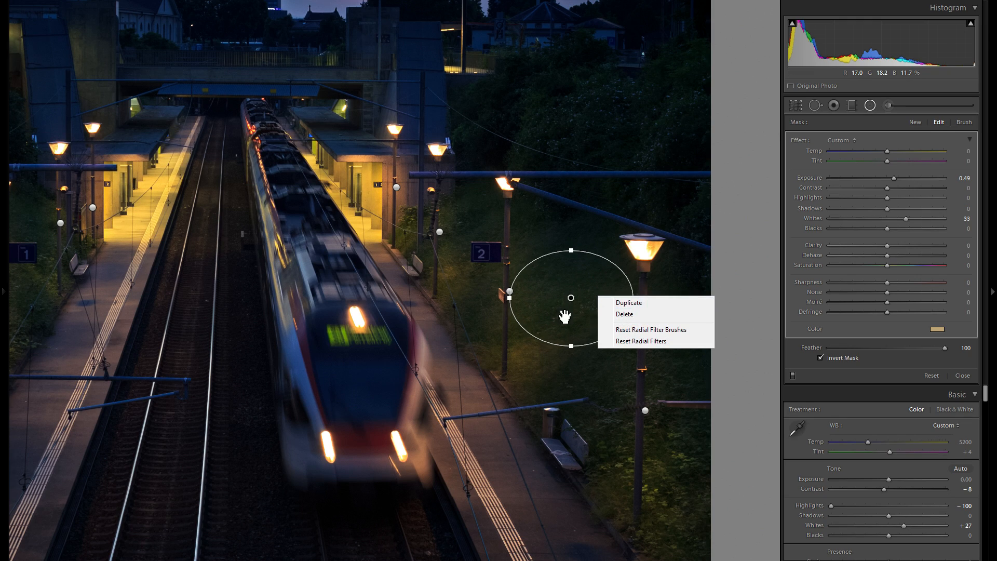
pyautogui.click(628, 302)
pyautogui.moveTo(565, 318); pyautogui.dragTo(693, 432)
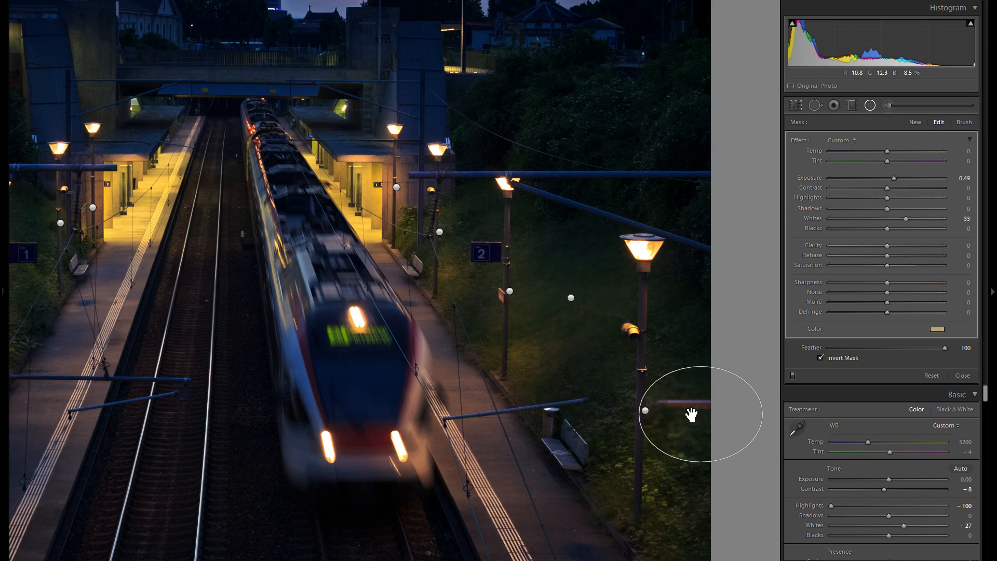
pyautogui.rightClick(694, 418)
pyautogui.click(712, 427)
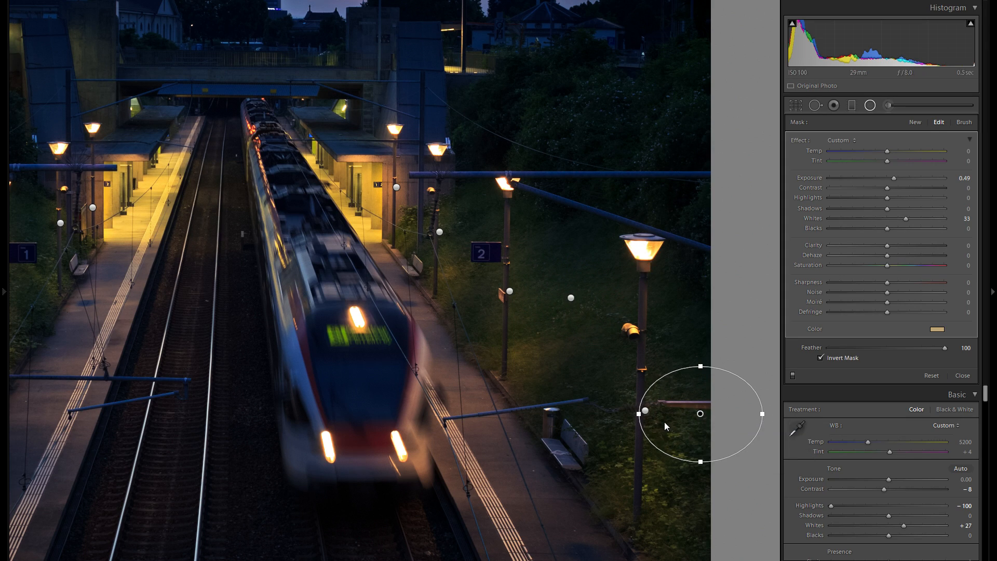
pyautogui.moveTo(666, 428); pyautogui.dragTo(573, 442)
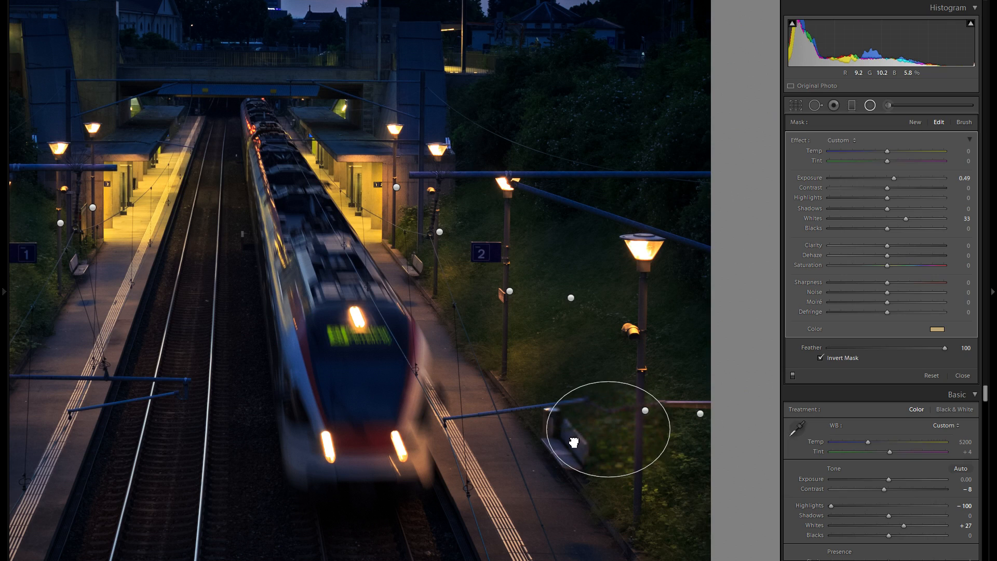
# - Add two more copies with whites 12, one below and one above the platform 2 sign, and narrow the upper one
pyautogui.rightClick(593, 441)
pyautogui.click(622, 446)
pyautogui.moveTo(604, 426); pyautogui.dragTo(476, 200)
pyautogui.rightClick(489, 320)
pyautogui.rightClick(482, 313)
pyautogui.click(513, 319)
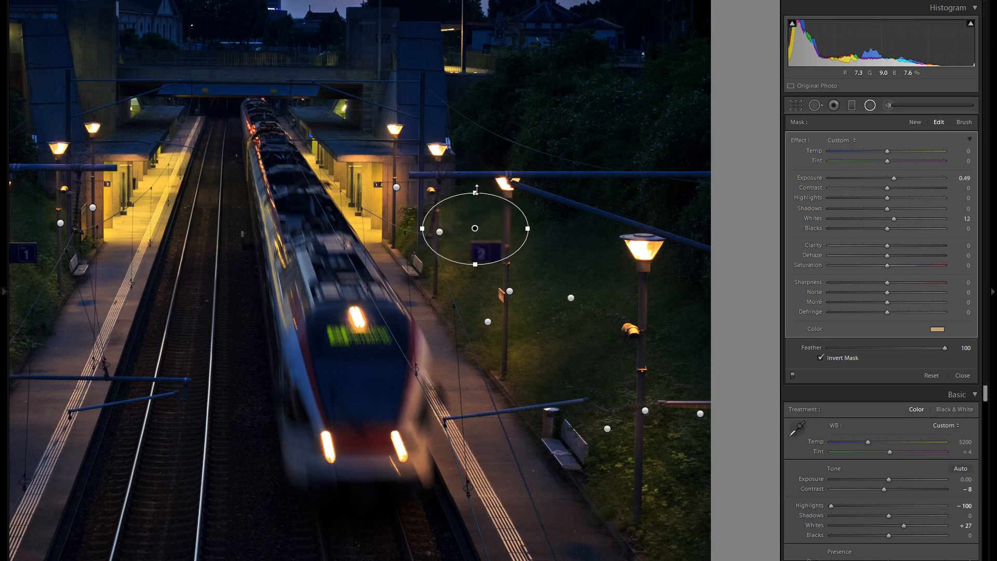
pyautogui.moveTo(530, 229); pyautogui.dragTo(473, 234)
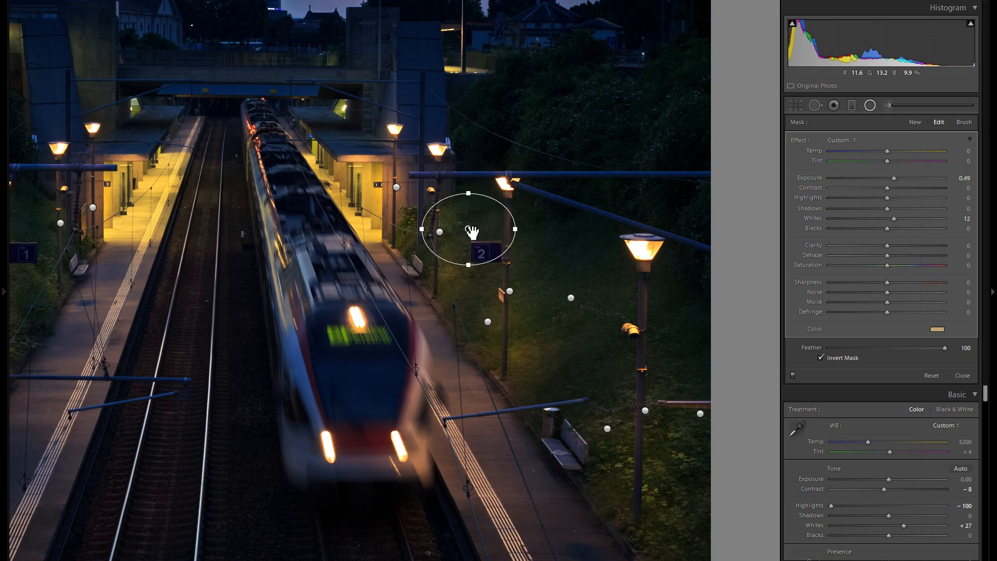
# - Duplicate the filter twice more, placing one copy over the platform 1 sign and one on the embankment behind its lamp post
pyautogui.rightClick(474, 230)
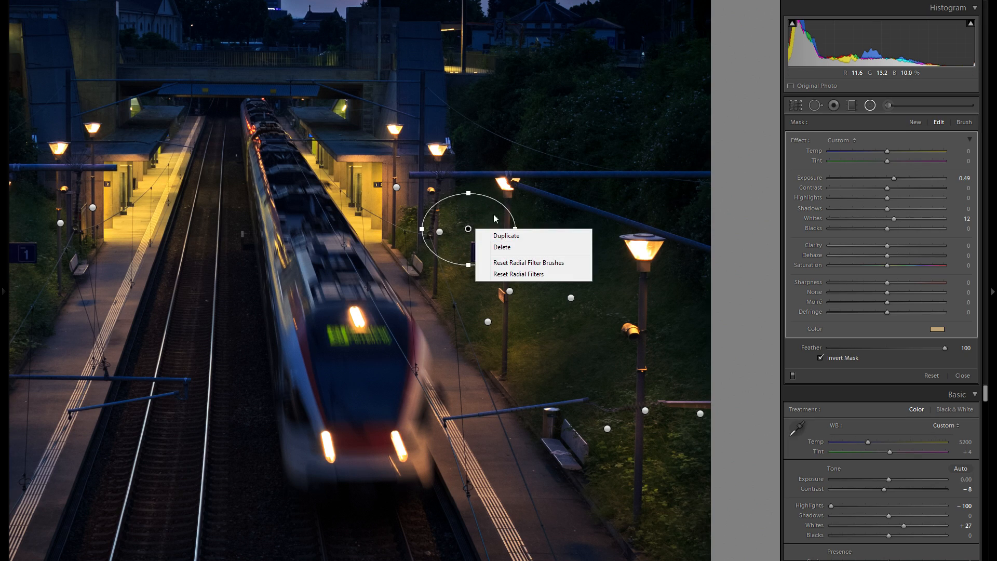
pyautogui.click(507, 235)
pyautogui.moveTo(485, 218); pyautogui.dragTo(70, 280)
pyautogui.moveTo(259, 281); pyautogui.dragTo(512, 276)
pyautogui.moveTo(399, 289); pyautogui.dragTo(398, 254)
pyautogui.rightClick(397, 252)
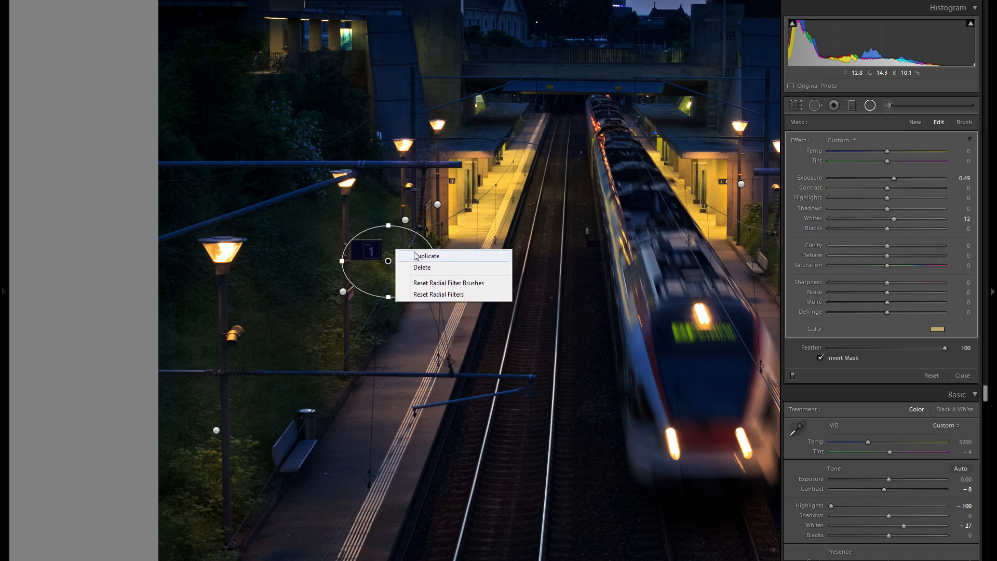
pyautogui.click(390, 259)
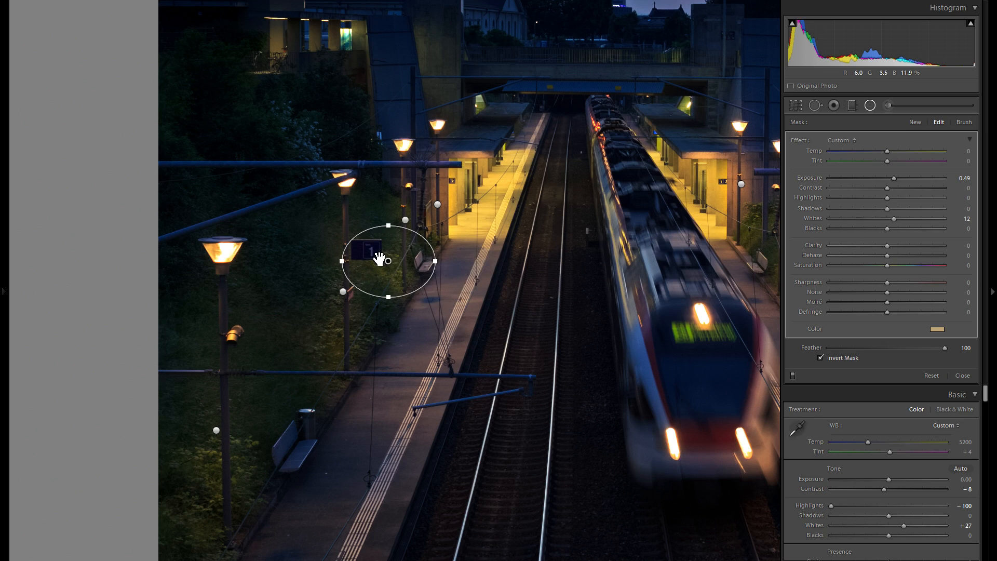
pyautogui.moveTo(377, 279); pyautogui.dragTo(304, 325)
# - Duplicate the filter twice, placing one copy on the embankment edge below the platform 1 sign and one over the nearest platform 1 bench
pyautogui.rightClick(328, 319)
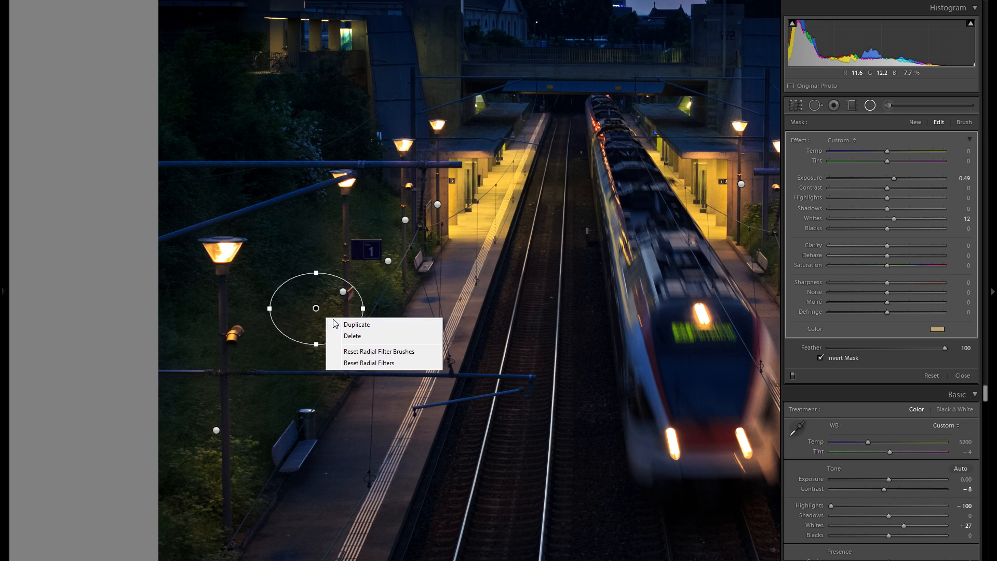
pyautogui.moveTo(333, 323)
pyautogui.mouseDown()
pyautogui.moveTo(393, 354)
pyautogui.moveTo(313, 469)
pyautogui.moveTo(294, 462)
pyautogui.mouseUp()
pyautogui.rightClick(383, 352)
pyautogui.click(394, 356)
pyautogui.moveTo(387, 458); pyautogui.dragTo(478, 390)
# - Duplicate the bench filter, move the copy between the bench and the nearest platform 1 lamp post, and make it taller
pyautogui.rightClick(388, 377)
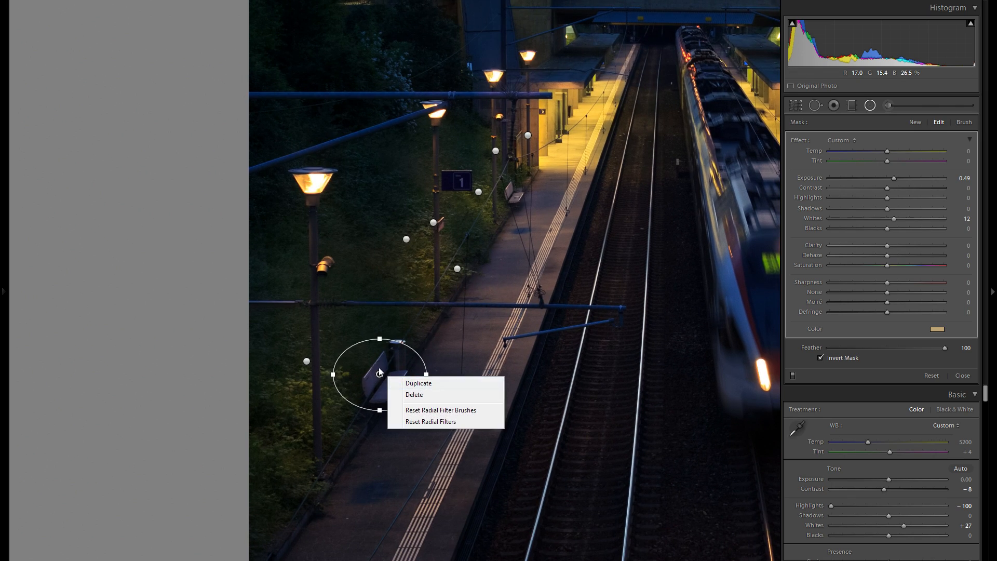
pyautogui.click(419, 382)
pyautogui.moveTo(380, 374); pyautogui.dragTo(352, 343)
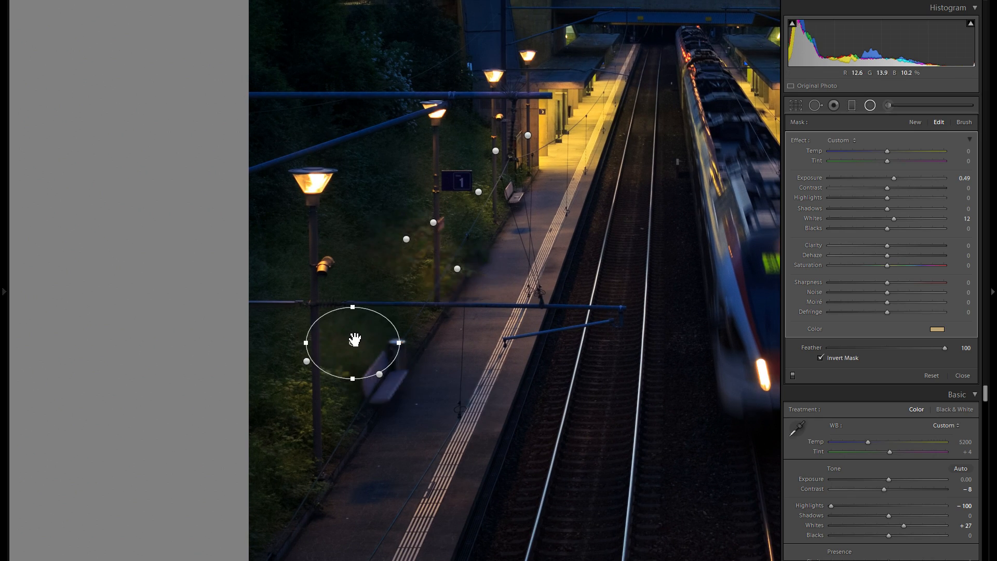
pyautogui.moveTo(354, 306); pyautogui.dragTo(354, 289)
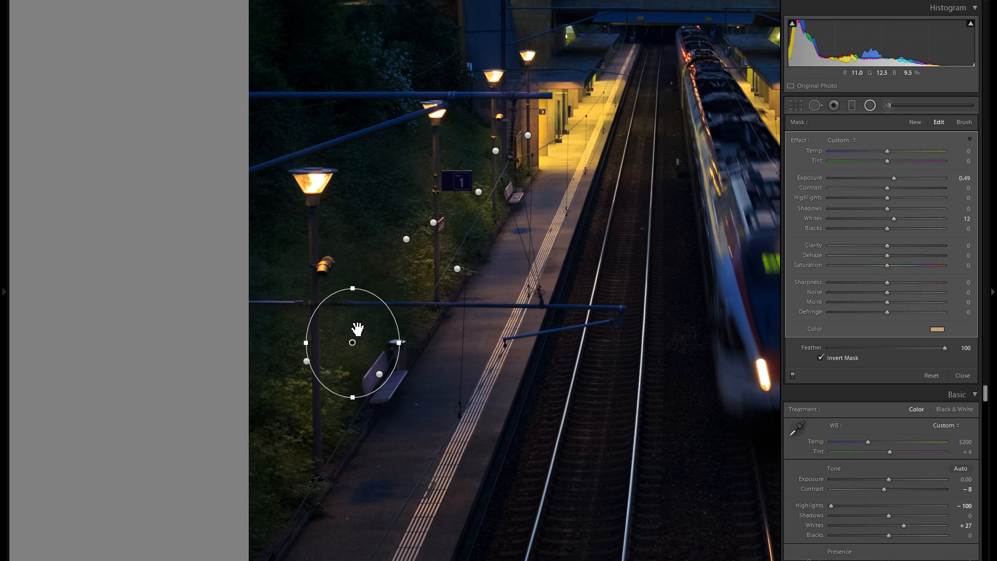
pyautogui.moveTo(358, 329); pyautogui.dragTo(357, 322)
# - Duplicate the taller filter twice, placing one copy behind the nearest platform 1 lamp post and one near the post's foot
pyautogui.rightClick(356, 319)
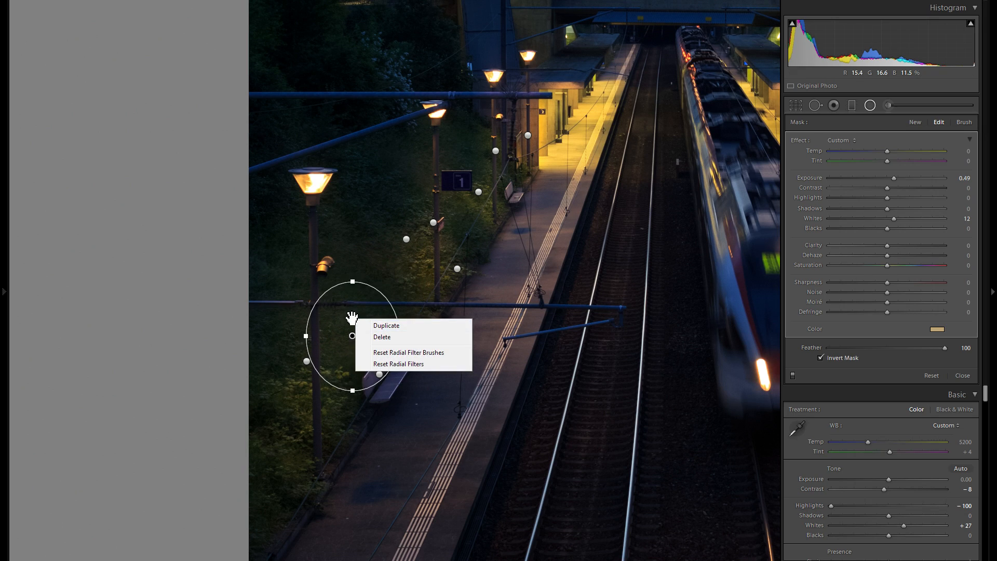
pyautogui.click(387, 325)
pyautogui.moveTo(359, 318); pyautogui.dragTo(291, 331)
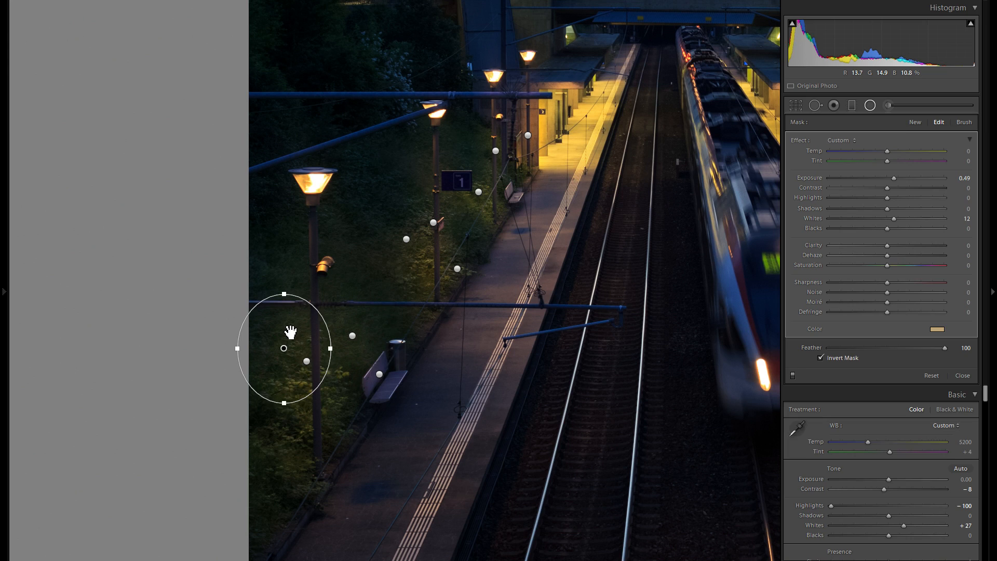
pyautogui.rightClick(290, 333)
pyautogui.click(306, 339)
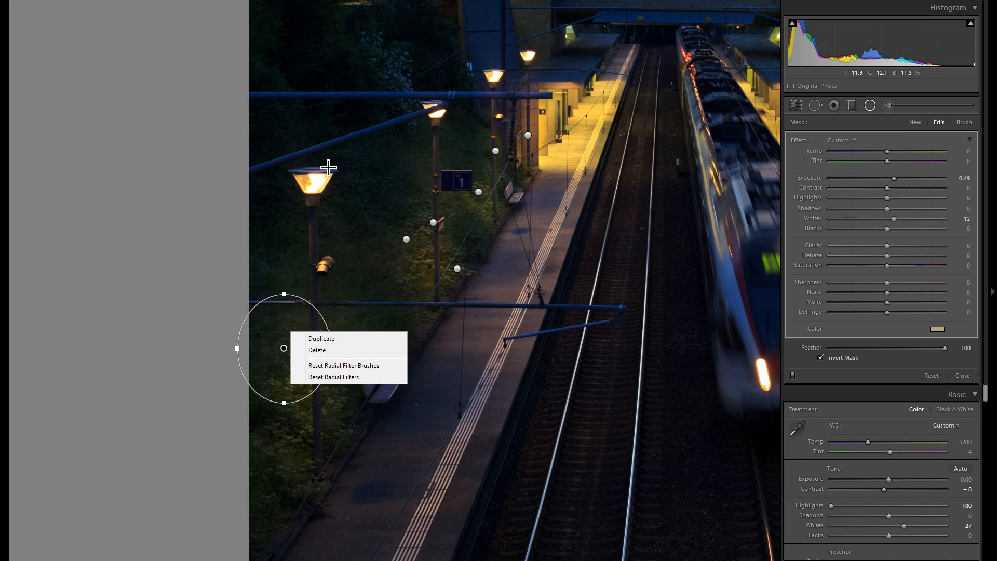
pyautogui.moveTo(306, 344); pyautogui.dragTo(310, 490)
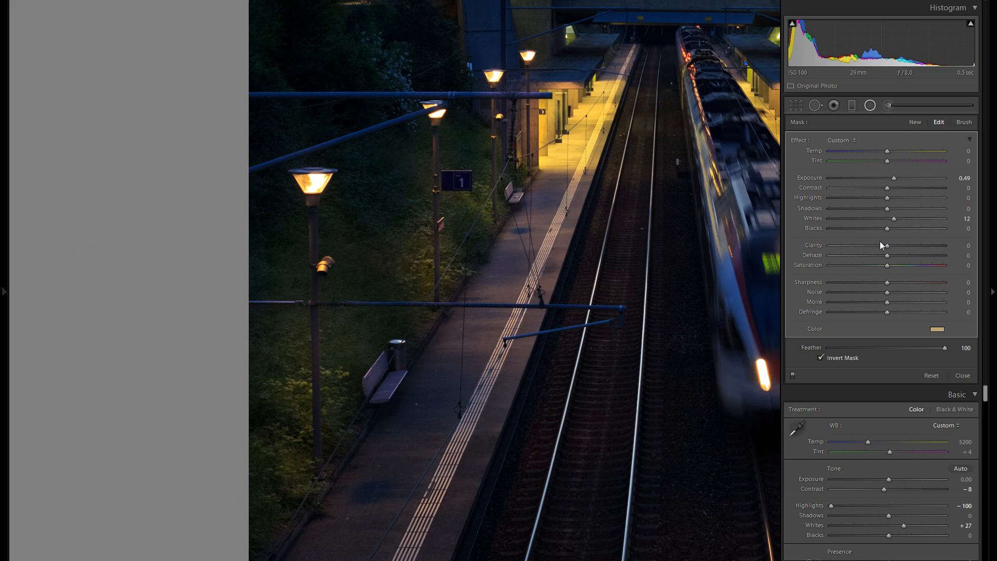
# - Compare the whole photo with the radial filters switched off and on
pyautogui.moveTo(580, 250); pyautogui.dragTo(470, 330)
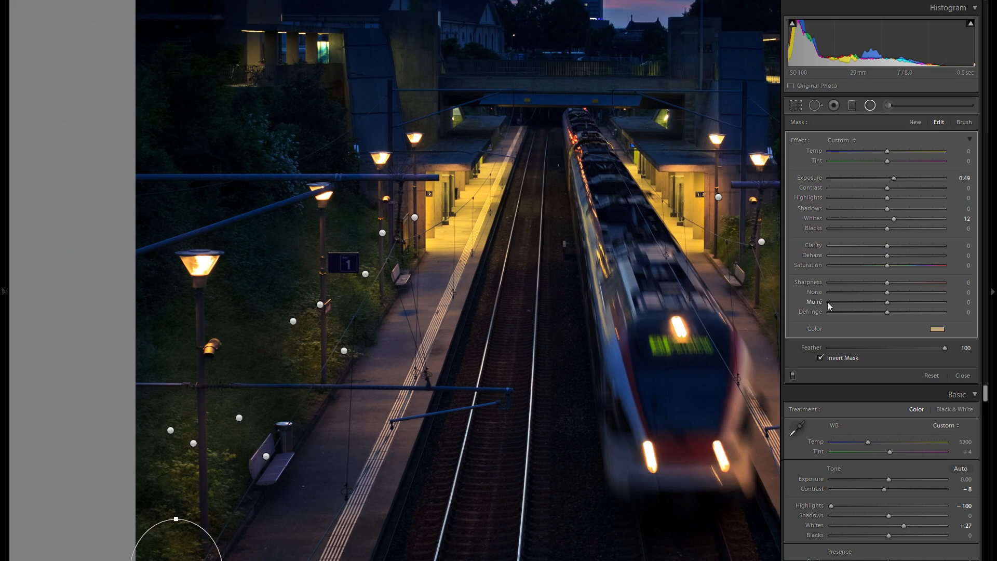
pyautogui.hotkey('ctrl', '-')
pyautogui.hotkey('ctrl', '-')
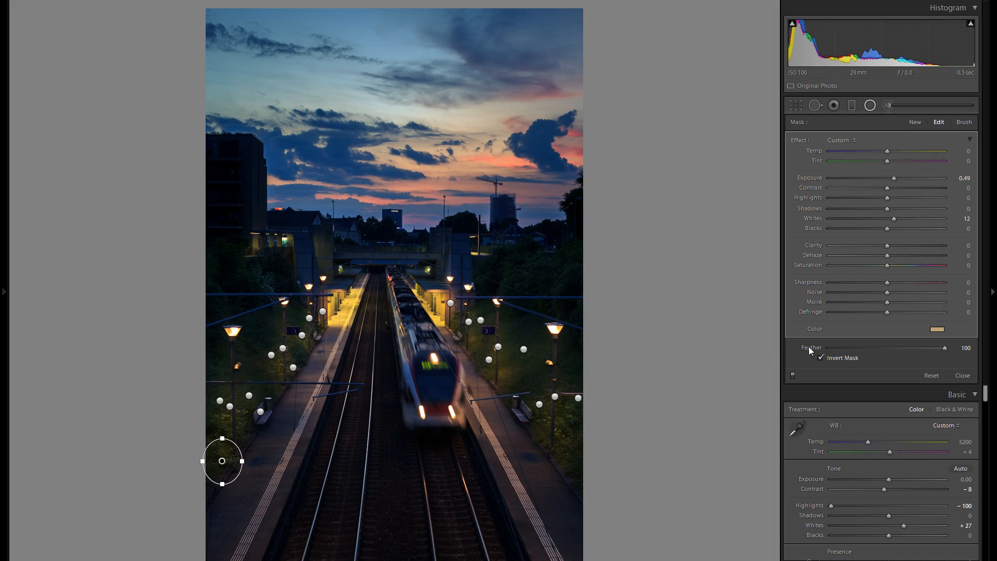
pyautogui.click(794, 375)
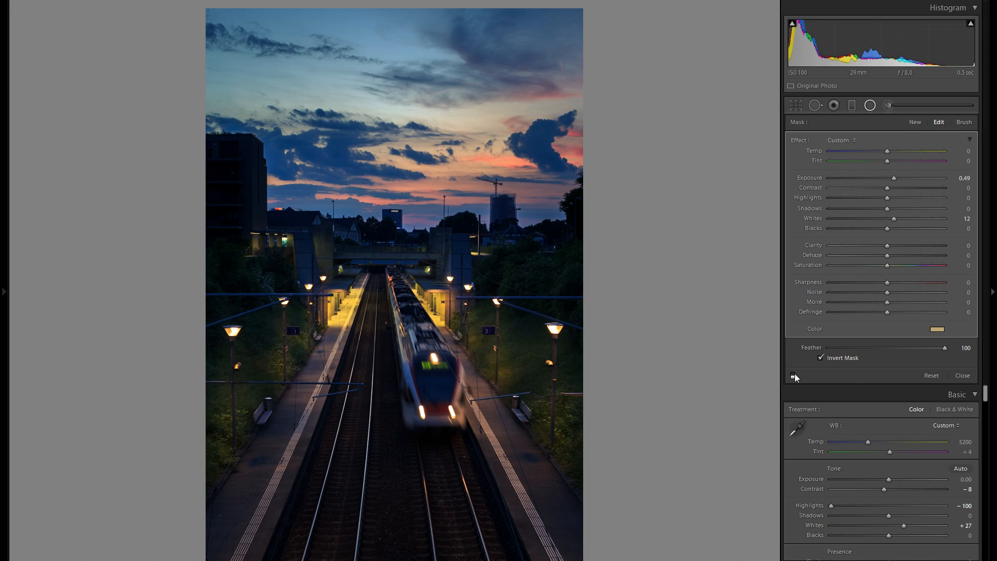
pyautogui.click(794, 375)
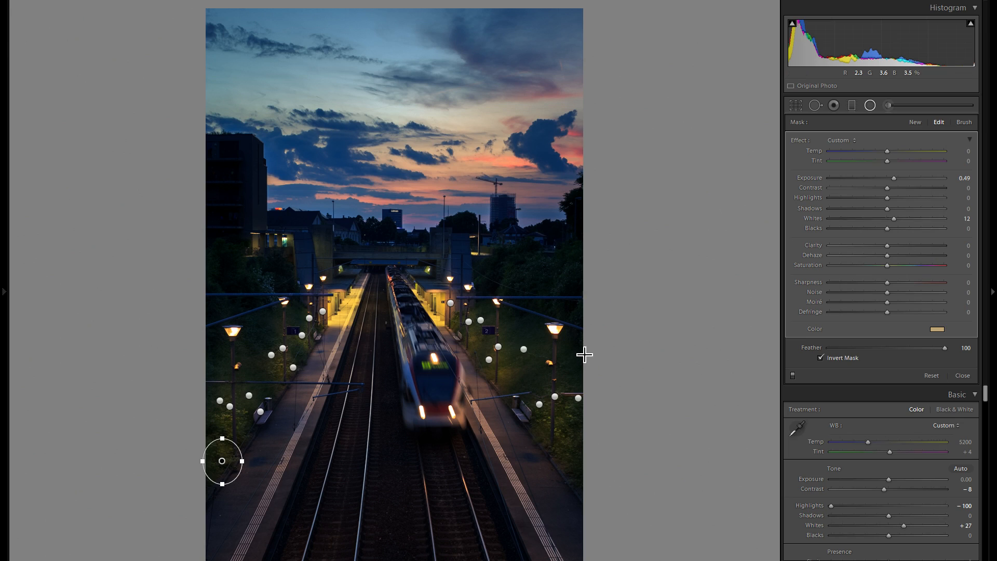
# - Move the filter between the two nearest platform 2 lamp posts slightly lower and closer to the platform, and compare the filters' effect
pyautogui.click(499, 347)
pyautogui.moveTo(524, 349); pyautogui.dragTo(514, 358)
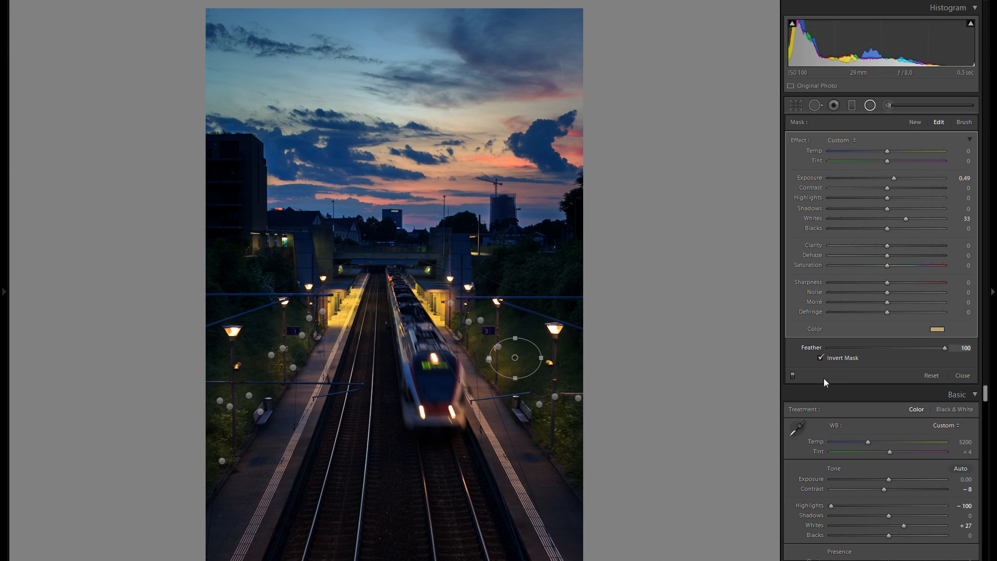
pyautogui.click(795, 378)
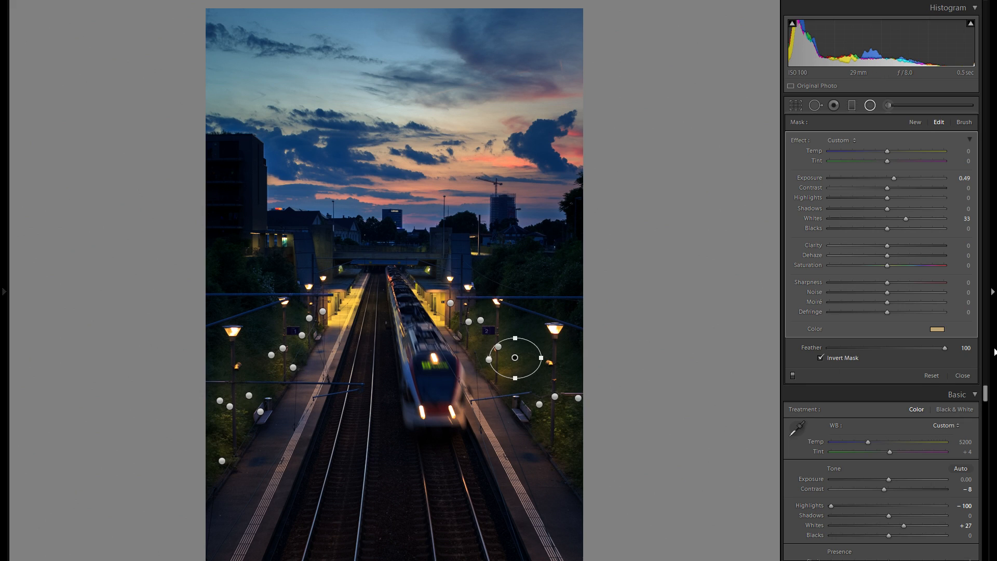
# - Compare the platform 1 embankment at close range with the radial filters switched off and on
pyautogui.click(236, 456)
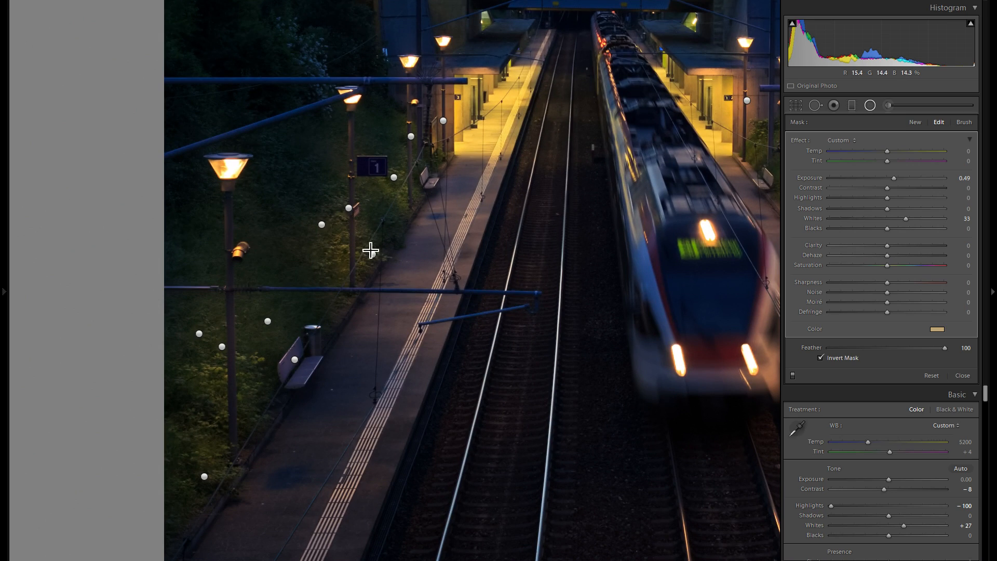
pyautogui.click(793, 374)
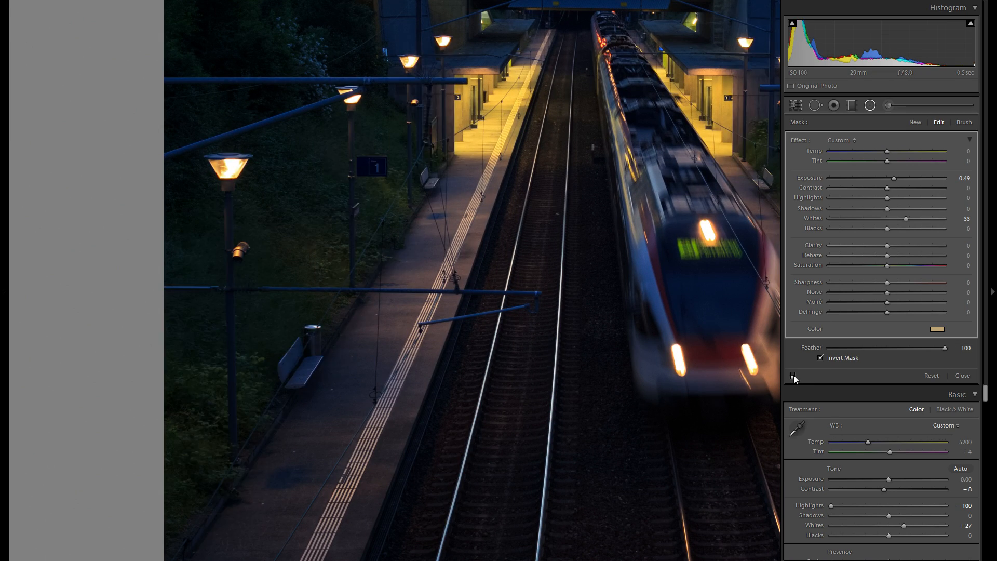
pyautogui.click(794, 375)
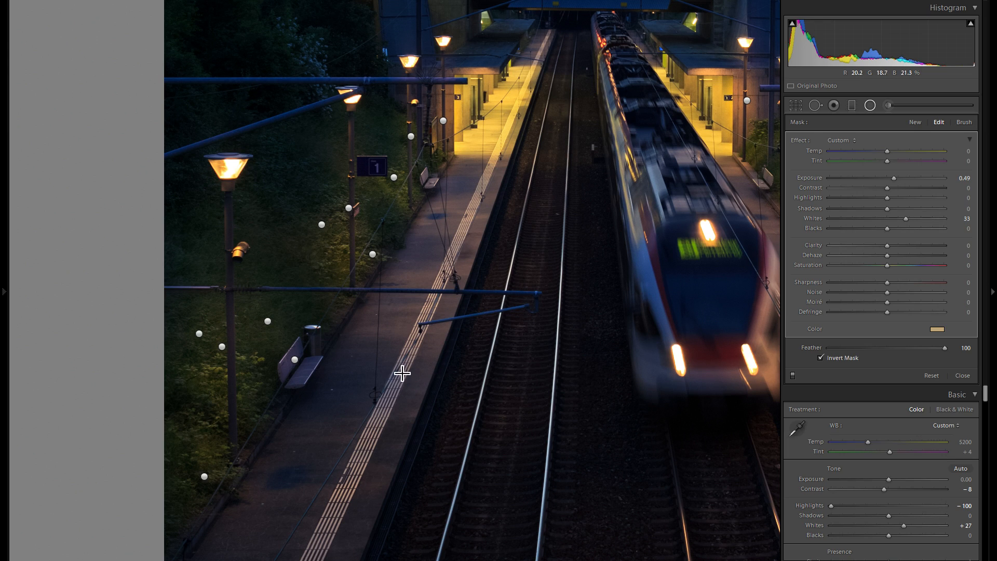
# - Draw a tall, narrow radial filter over the left rail in front of the train, lengthen it, and tilt it along the rail
pyautogui.moveTo(599, 444); pyautogui.dragTo(408, 315)
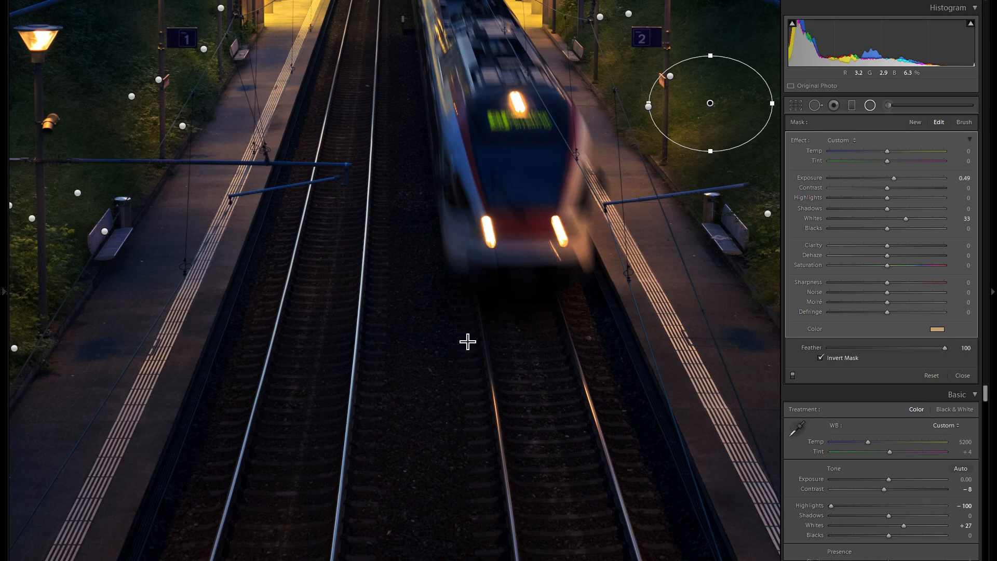
pyautogui.moveTo(468, 369); pyautogui.dragTo(437, 346)
pyautogui.moveTo(401, 288); pyautogui.dragTo(460, 502)
pyautogui.moveTo(416, 252); pyautogui.dragTo(460, 290)
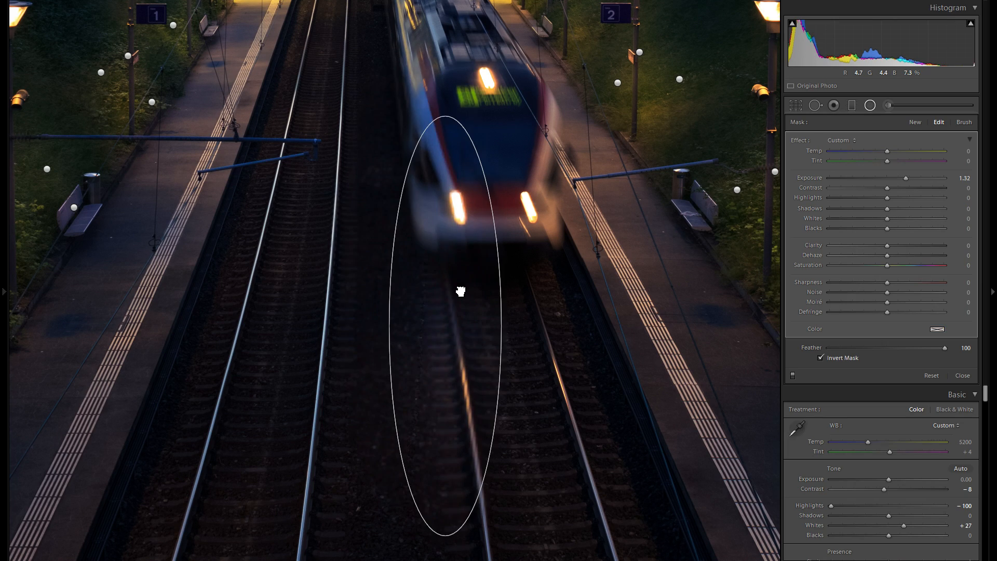
pyautogui.moveTo(445, 115); pyautogui.dragTo(445, 69)
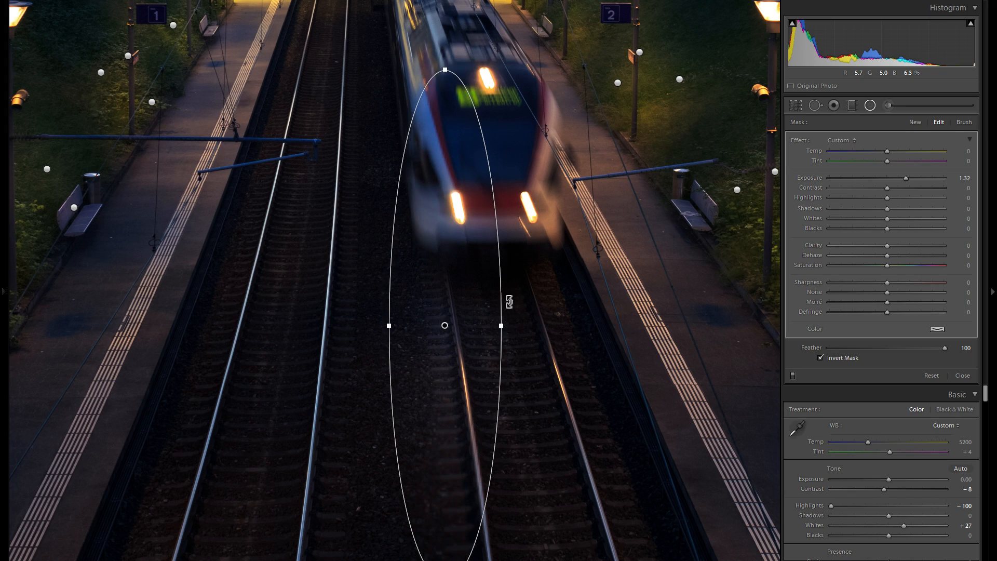
pyautogui.moveTo(509, 302)
pyautogui.mouseDown()
pyautogui.moveTo(514, 282)
pyautogui.moveTo(511, 302)
pyautogui.mouseUp()
pyautogui.moveTo(461, 256); pyautogui.dragTo(486, 287)
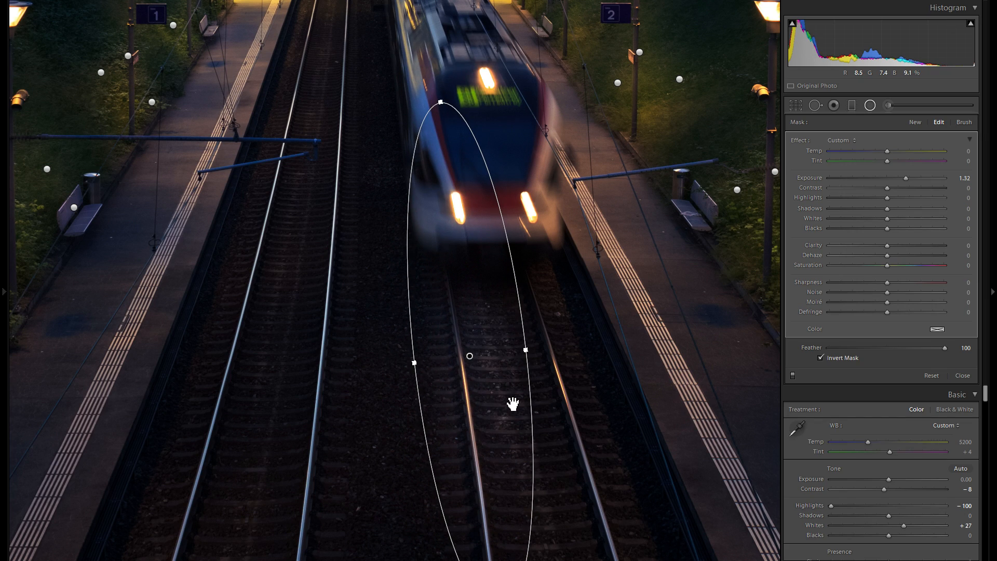
pyautogui.moveTo(589, 418); pyautogui.dragTo(583, 389)
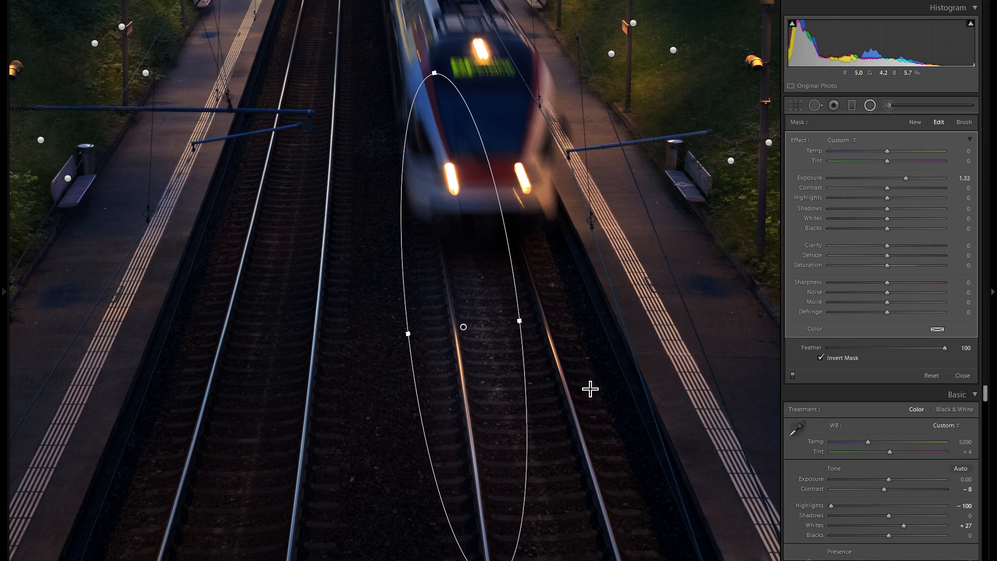
# - Tint the rail filter warm yellow with hue 47 and saturation 70%
pyautogui.click(938, 330)
pyautogui.moveTo(813, 347); pyautogui.dragTo(815, 341)
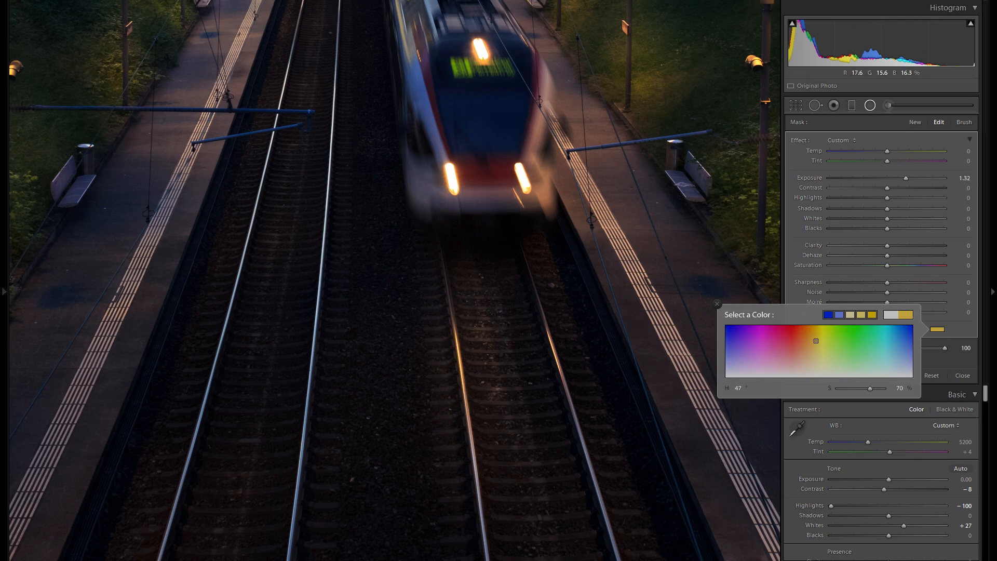
pyautogui.click(717, 304)
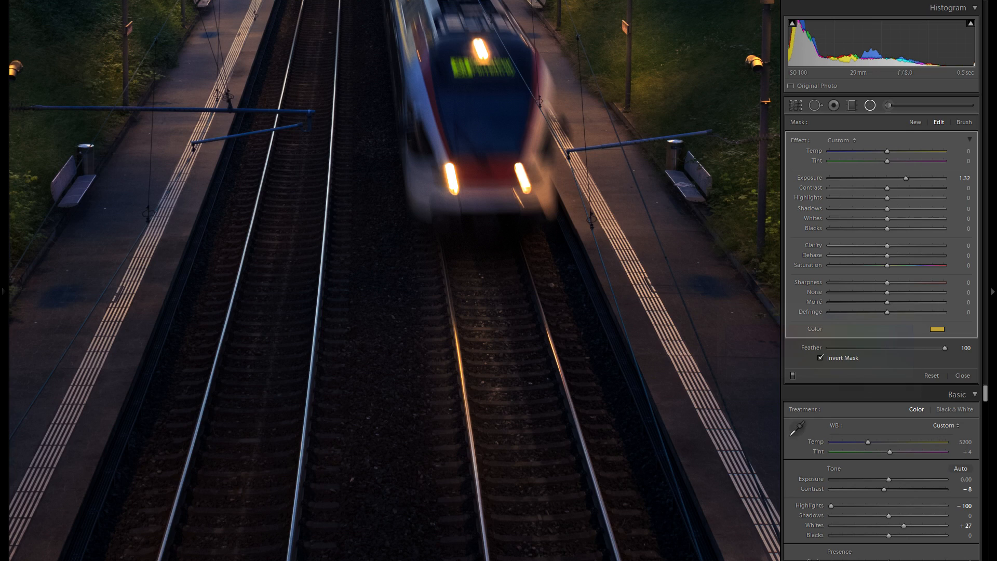
# - Set the rail filter's whites to 73 and exposure to 1.21, and narrow and tilt it to follow the rail more closely
pyautogui.click(929, 220)
pyautogui.moveTo(907, 178); pyautogui.dragTo(900, 179)
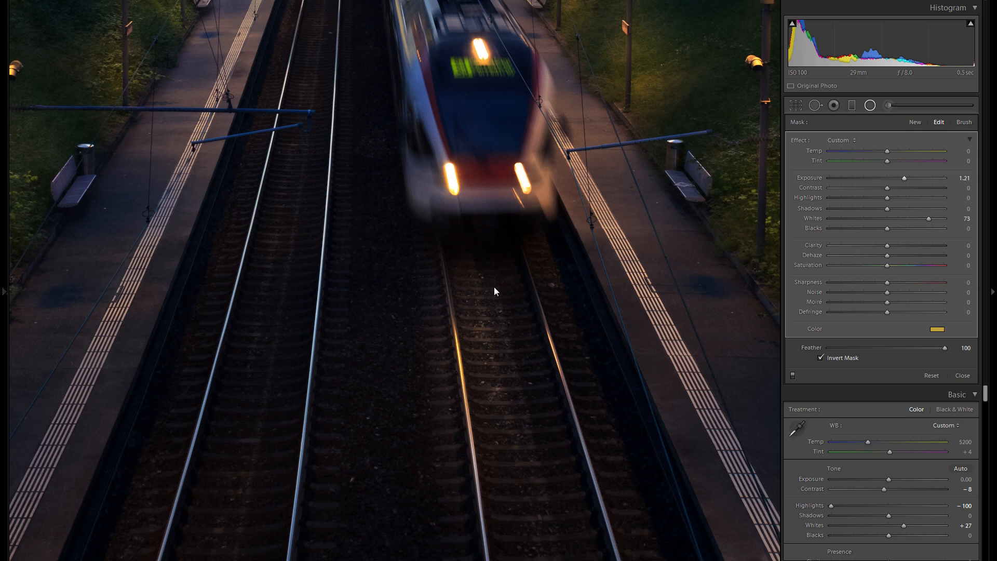
pyautogui.moveTo(515, 322); pyautogui.dragTo(510, 323)
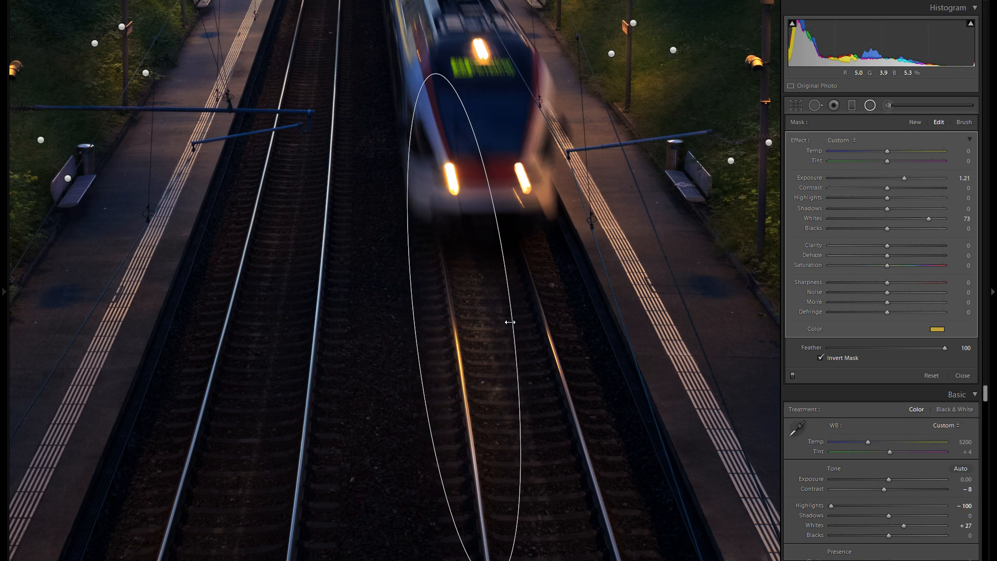
pyautogui.moveTo(500, 244); pyautogui.dragTo(494, 240)
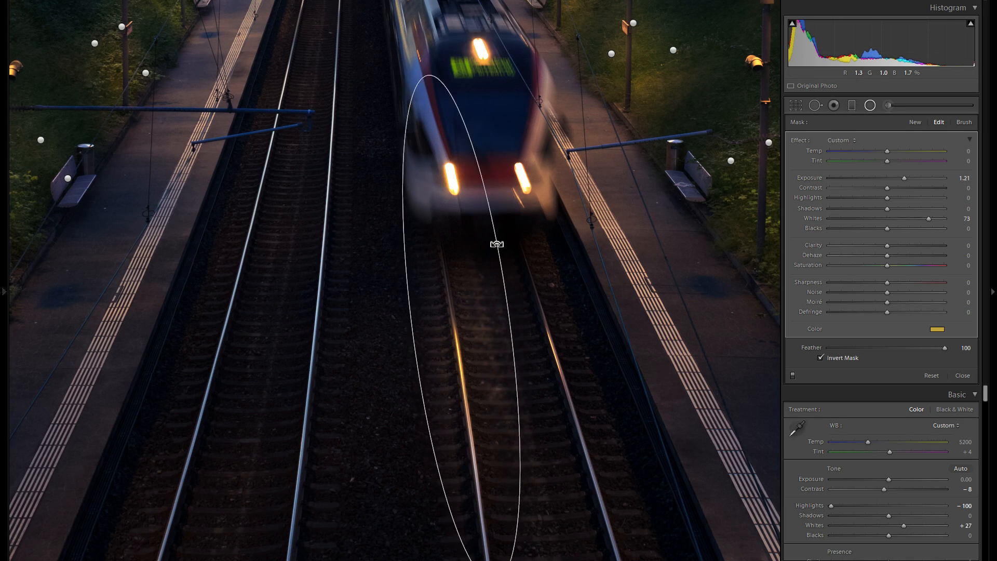
# - Duplicate the rail filter onto the right rail in front of the train, with whites at 48 and exposure at 0.96
pyautogui.rightClick(464, 270)
pyautogui.click(471, 280)
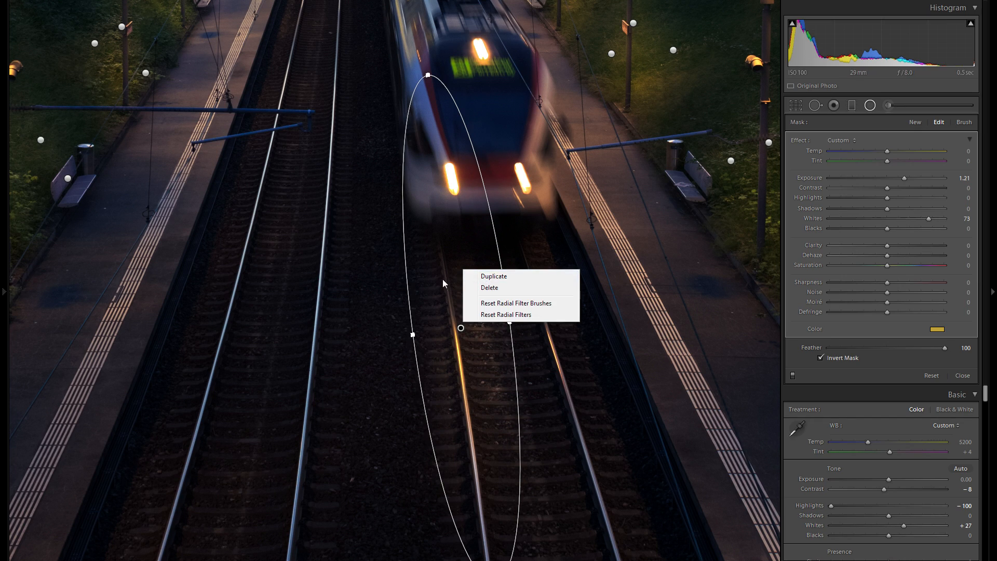
pyautogui.moveTo(452, 299); pyautogui.dragTo(547, 294)
pyautogui.moveTo(625, 397); pyautogui.dragTo(624, 401)
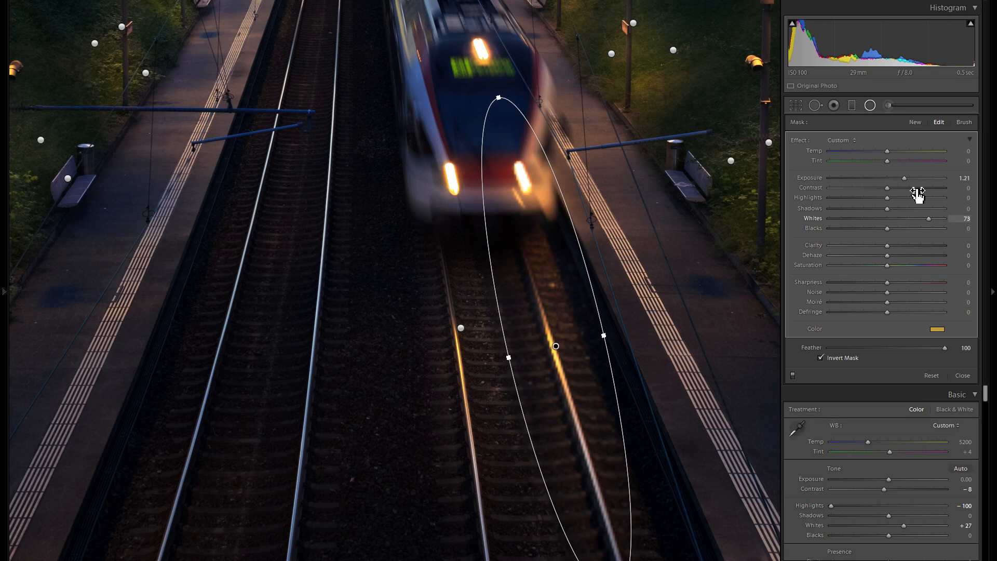
pyautogui.click(915, 219)
pyautogui.moveTo(907, 181); pyautogui.dragTo(902, 178)
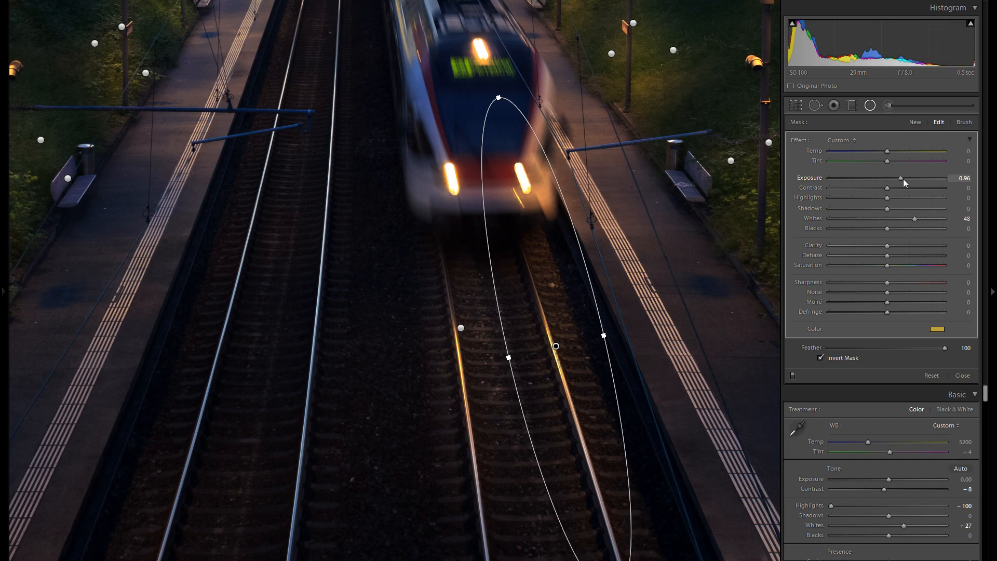
# - Select the left rail's filter and compare the tracks with the radial filters switched off and on
pyautogui.click(461, 327)
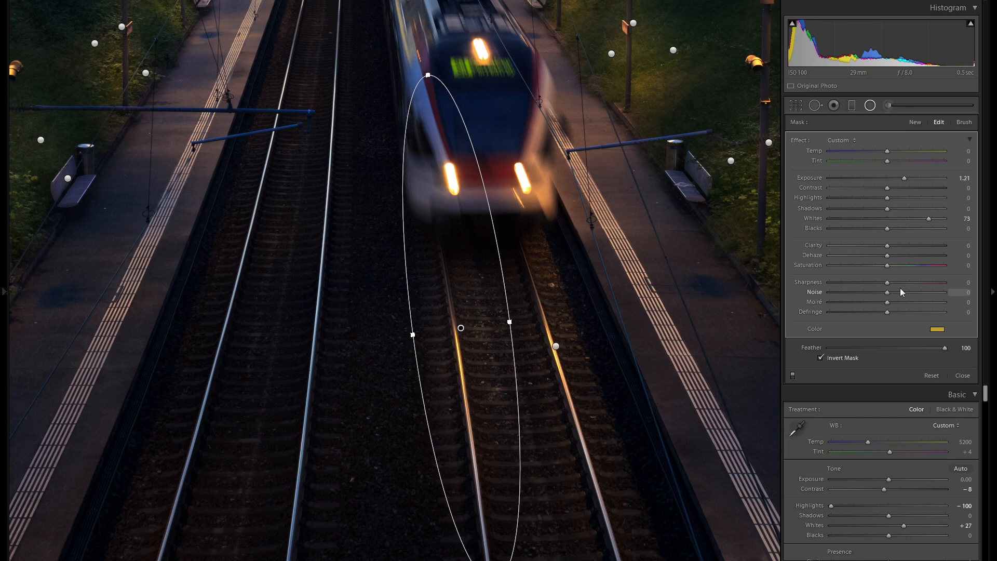
pyautogui.click(793, 376)
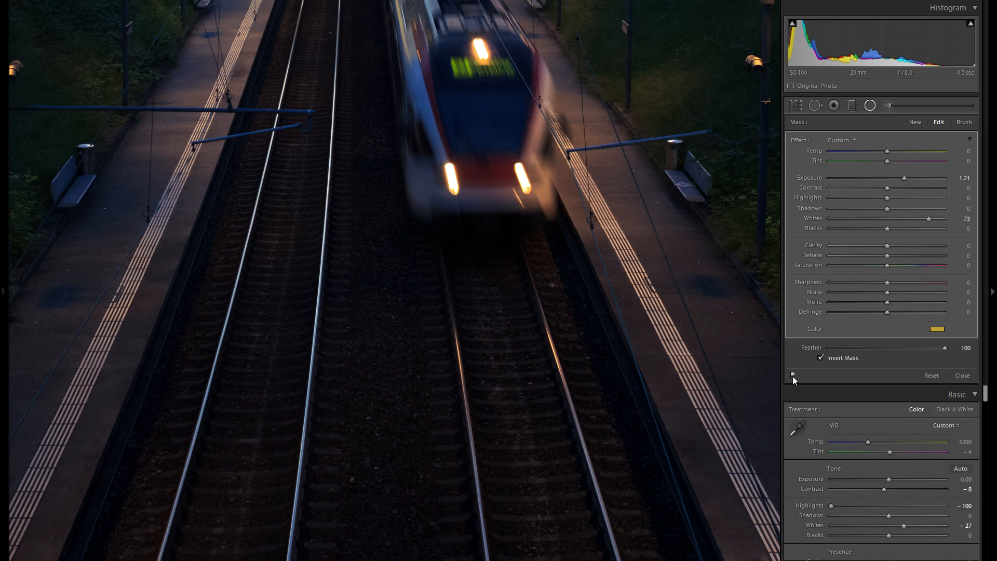
pyautogui.click(793, 376)
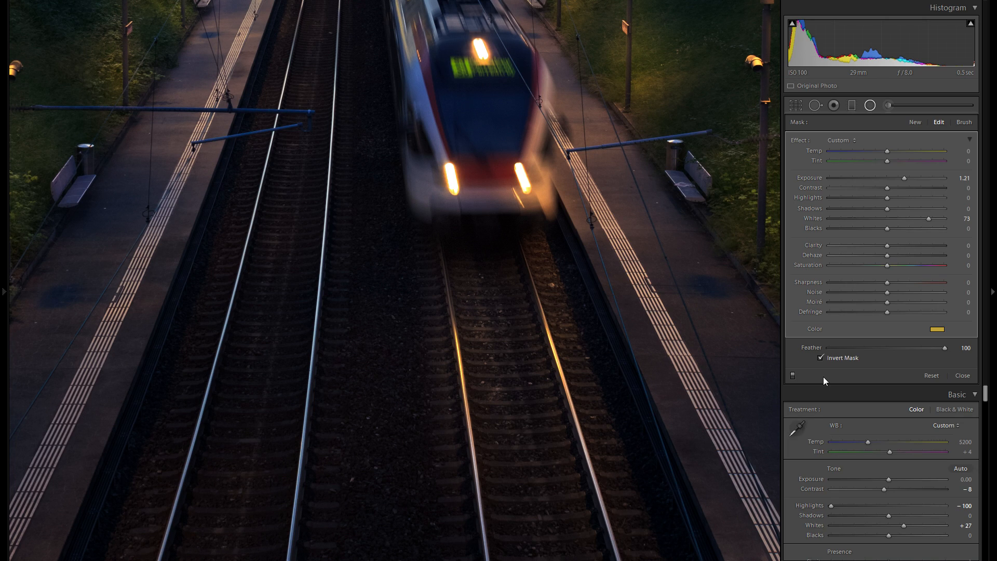
# - Draw a new radial filter with exposure 0.60 and whites 29 over the lit passage below the tall dark building, and widen it
pyautogui.moveTo(618, 147); pyautogui.dragTo(632, 394)
pyautogui.moveTo(511, 184); pyautogui.dragTo(606, 252)
pyautogui.moveTo(513, 190); pyautogui.dragTo(519, 345)
pyautogui.moveTo(361, 296); pyautogui.dragTo(437, 299)
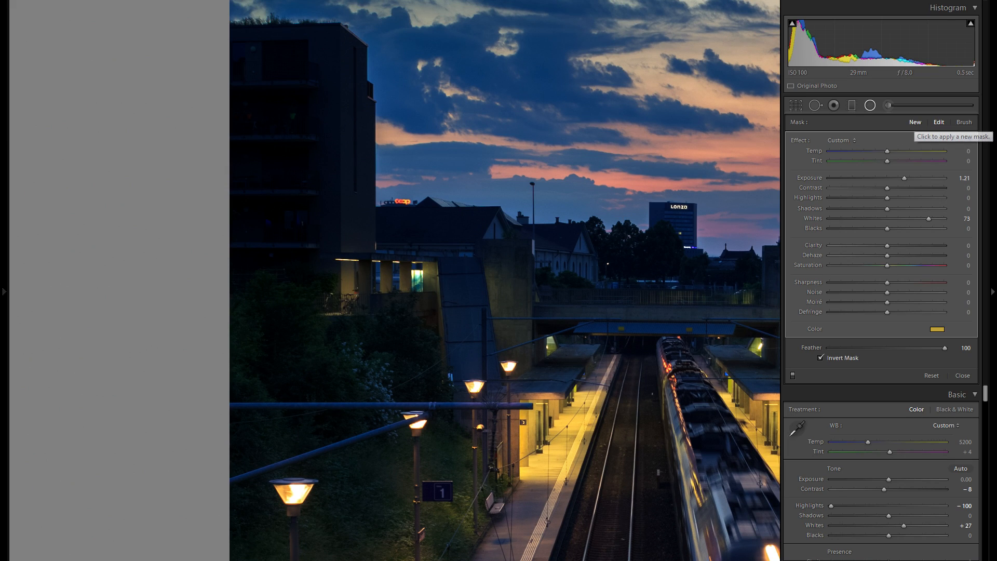
pyautogui.click(916, 124)
pyautogui.moveTo(907, 180); pyautogui.dragTo(896, 180)
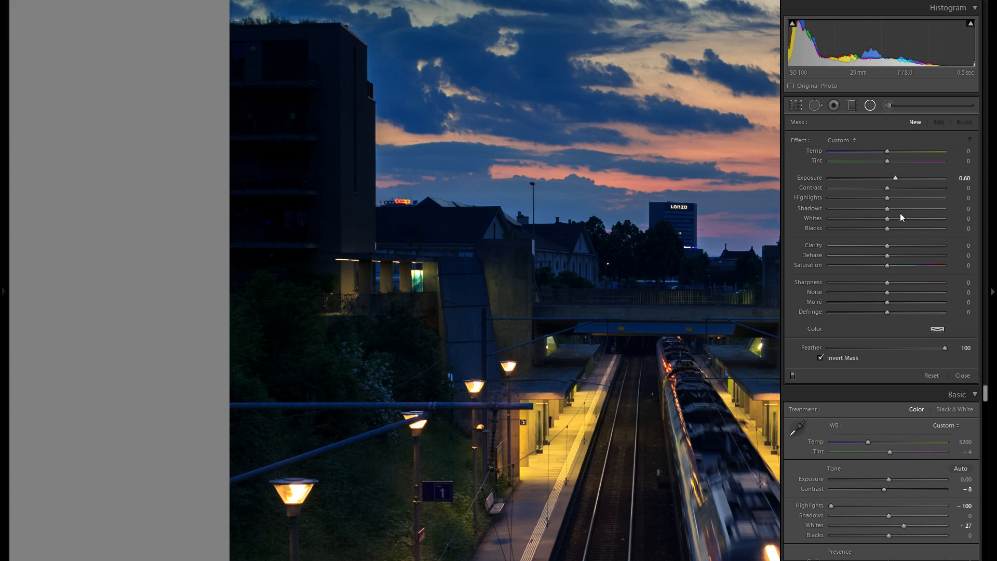
pyautogui.click(904, 218)
pyautogui.moveTo(350, 269); pyautogui.dragTo(377, 315)
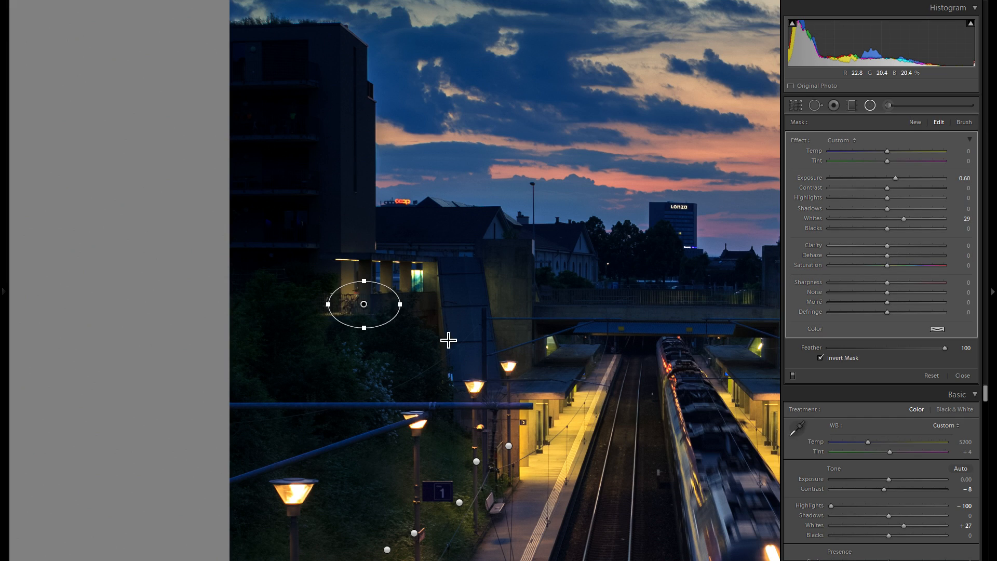
pyautogui.moveTo(374, 296); pyautogui.dragTo(353, 263)
pyautogui.moveTo(435, 273); pyautogui.dragTo(448, 274)
pyautogui.moveTo(386, 278); pyautogui.dragTo(370, 292)
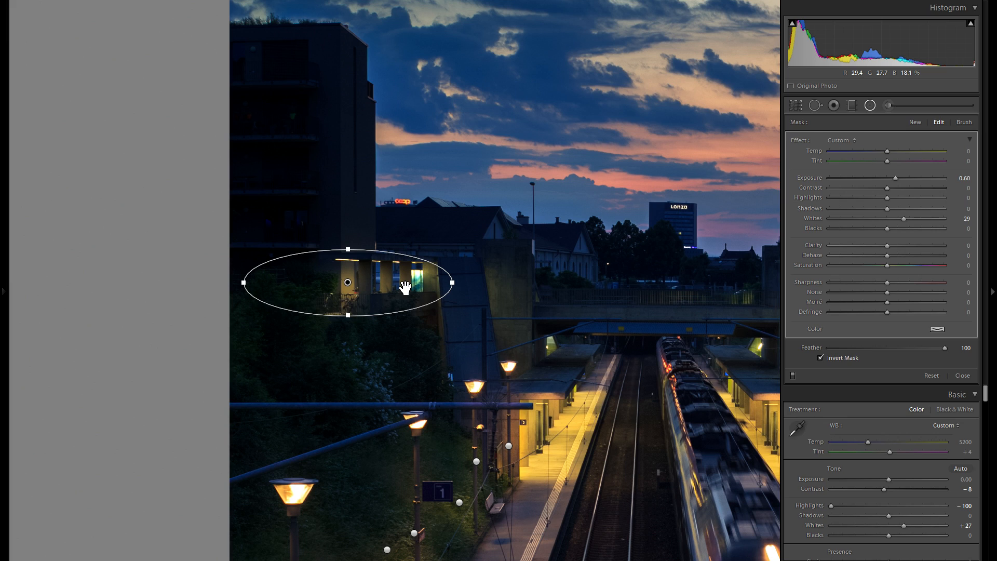
# - Set the passage filter's whites to 52 and tint it with hue 53 and saturation 33%
pyautogui.moveTo(910, 219); pyautogui.dragTo(918, 219)
pyautogui.click(938, 329)
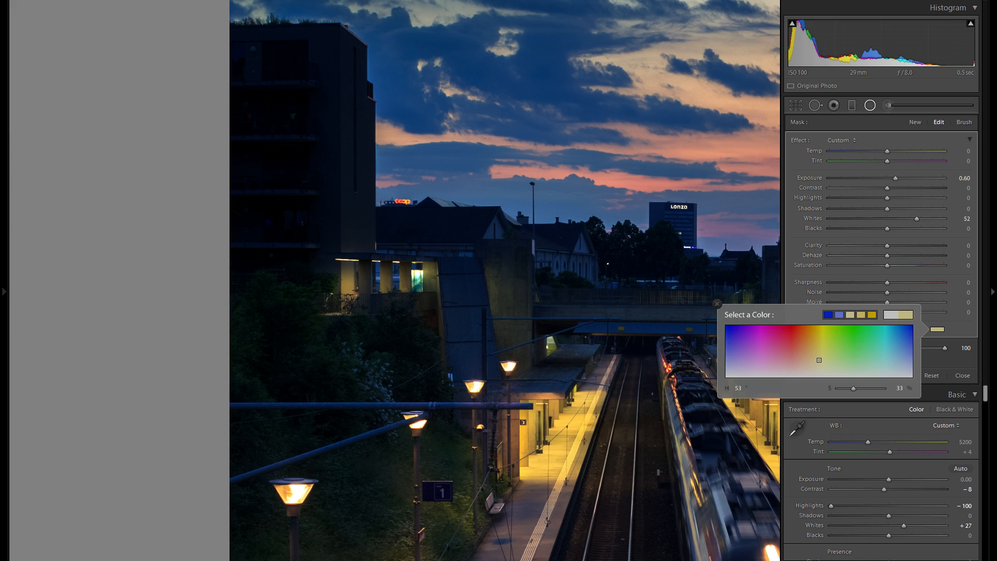
pyautogui.click(718, 304)
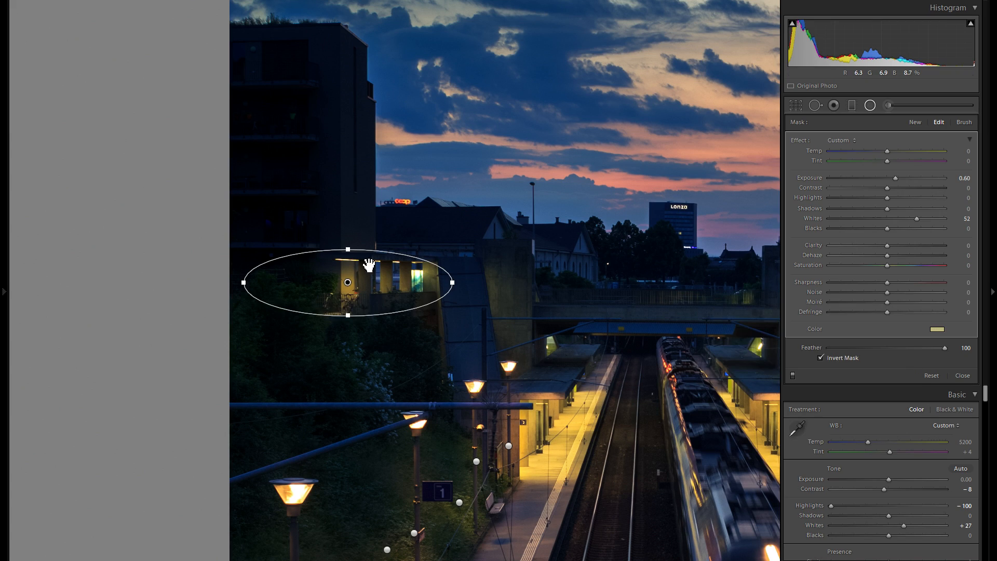
# - Make the passage filter slightly taller, set its whites to 58, and shift it slightly up over the lights
pyautogui.moveTo(347, 241); pyautogui.dragTo(347, 239)
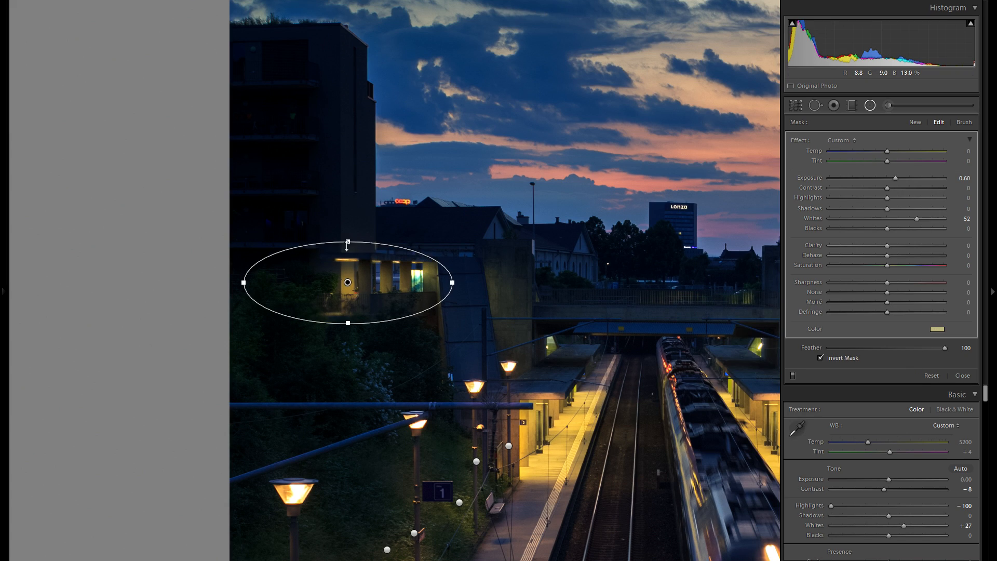
pyautogui.rightClick(377, 286)
pyautogui.moveTo(918, 218); pyautogui.dragTo(921, 218)
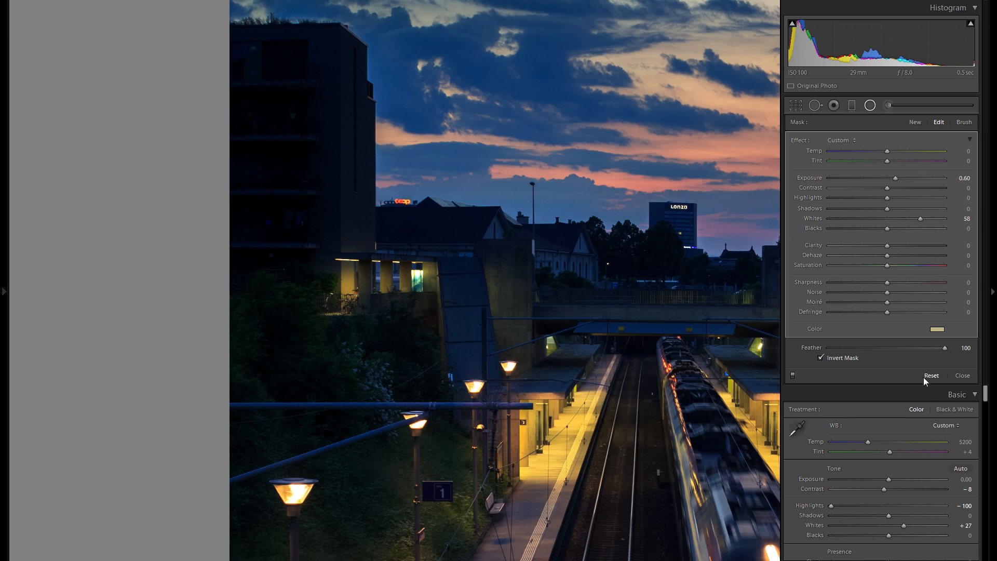
pyautogui.moveTo(393, 273); pyautogui.dragTo(399, 260)
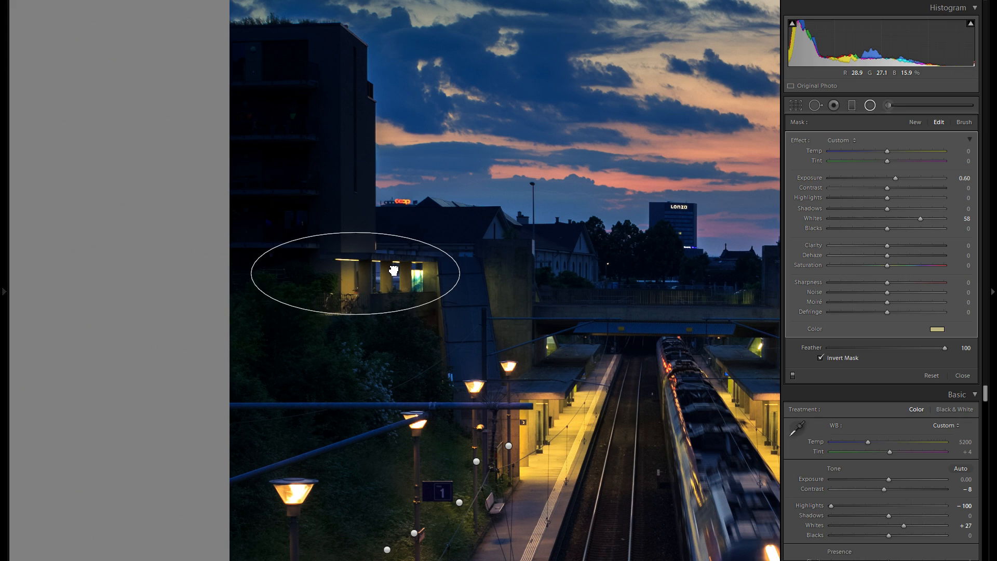
# - Duplicate the passage filter, move the copy over the lit spot by the pole below the crane tower, and narrow it
pyautogui.rightClick(392, 266)
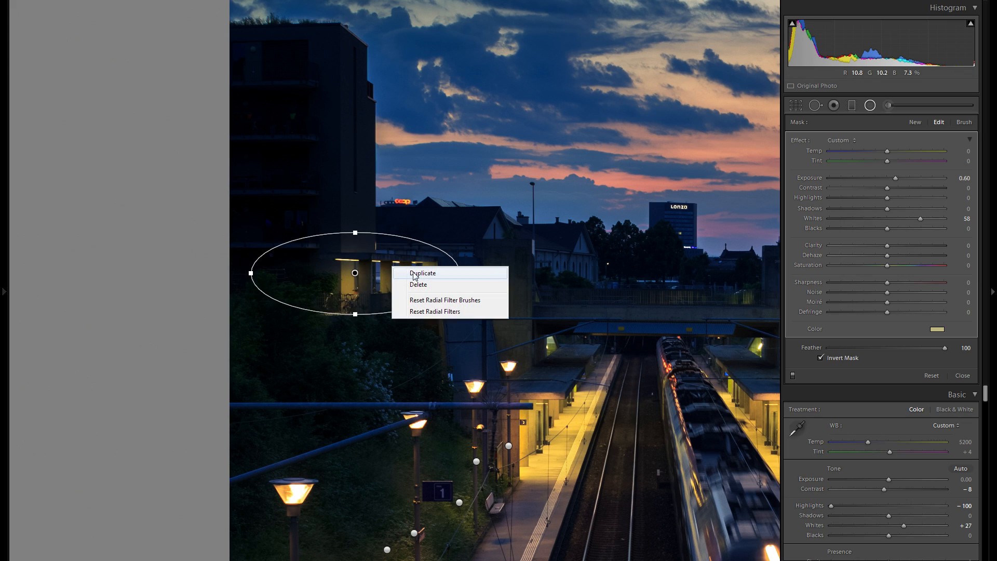
pyautogui.click(371, 272)
pyautogui.moveTo(381, 280); pyautogui.dragTo(541, 286)
pyautogui.moveTo(690, 274); pyautogui.dragTo(416, 271)
pyautogui.moveTo(262, 292); pyautogui.dragTo(632, 301)
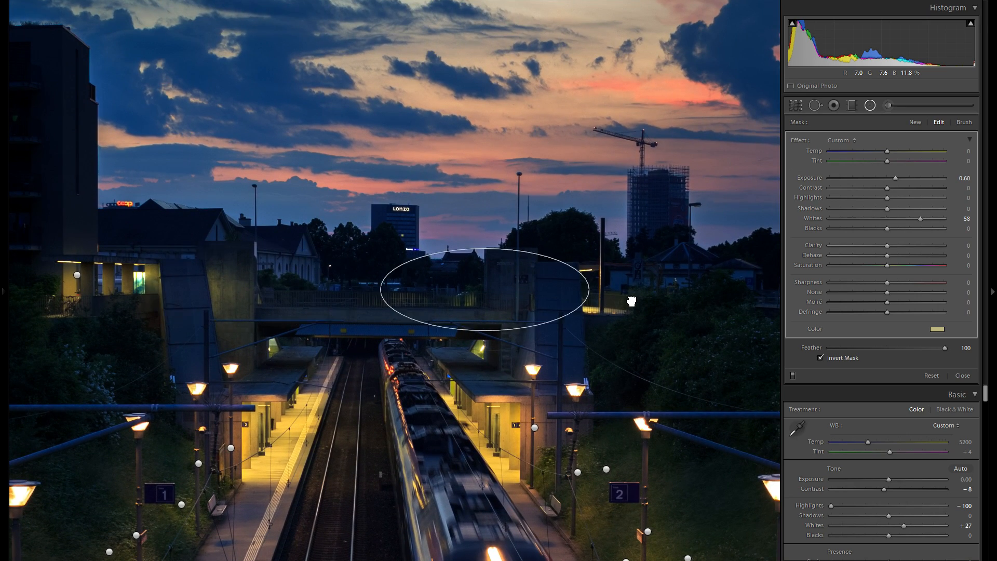
pyautogui.moveTo(699, 292); pyautogui.dragTo(676, 291)
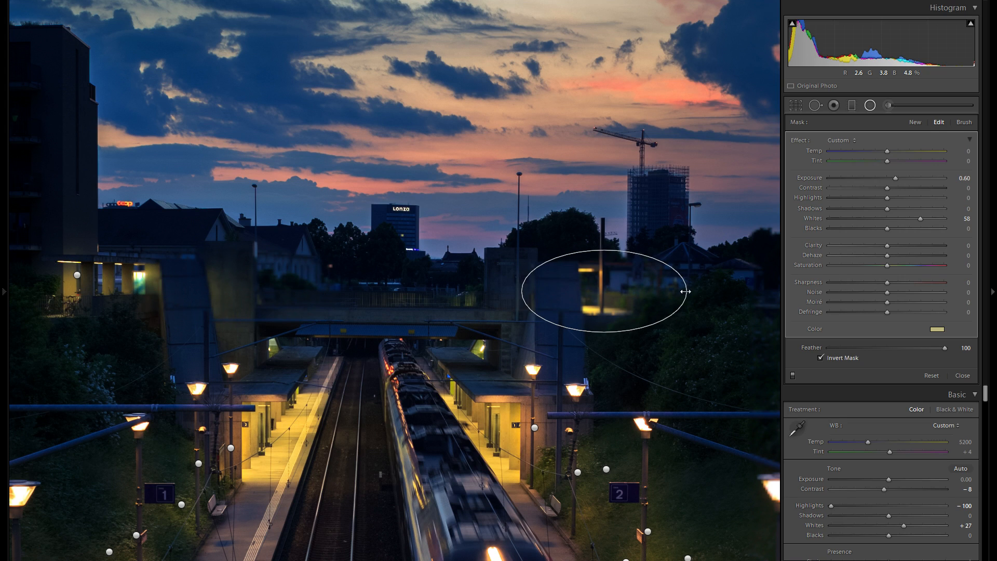
# - Duplicate the filter by the pole, move the copy onto platform 1, and tilt and reshape it along the lit walkway
pyautogui.moveTo(574, 405); pyautogui.dragTo(638, 302)
pyautogui.rightClick(727, 169)
pyautogui.click(743, 177)
pyautogui.moveTo(701, 188); pyautogui.dragTo(371, 421)
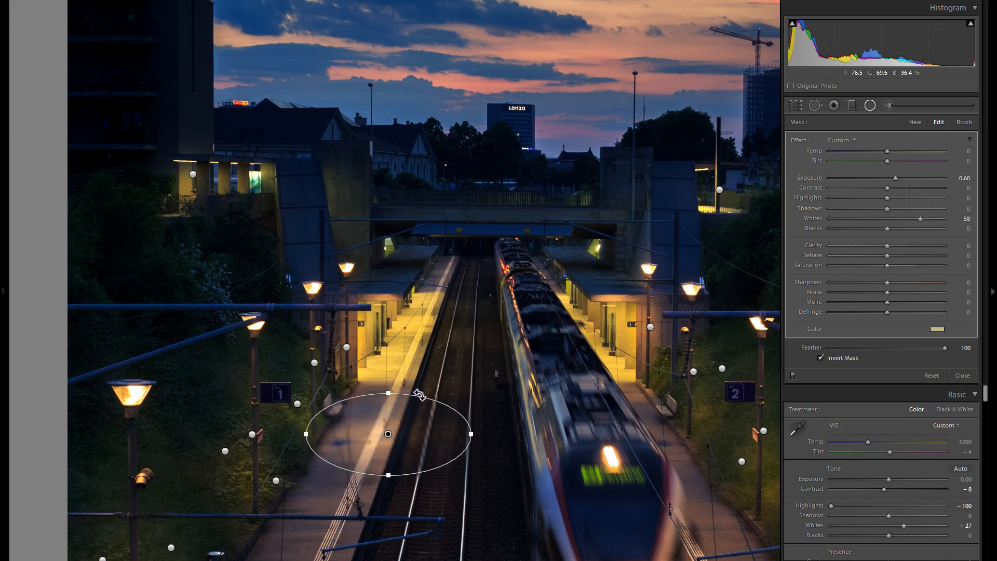
pyautogui.moveTo(476, 414); pyautogui.dragTo(446, 317)
pyautogui.moveTo(422, 375); pyautogui.dragTo(425, 287)
# - Set the platform 1 filter's whites to 29, exposure to 0.42, tint to 38, highlights to −51, and color to hue 47, saturation 33%
pyautogui.moveTo(921, 218); pyautogui.dragTo(905, 219)
pyautogui.moveTo(896, 179); pyautogui.dragTo(893, 177)
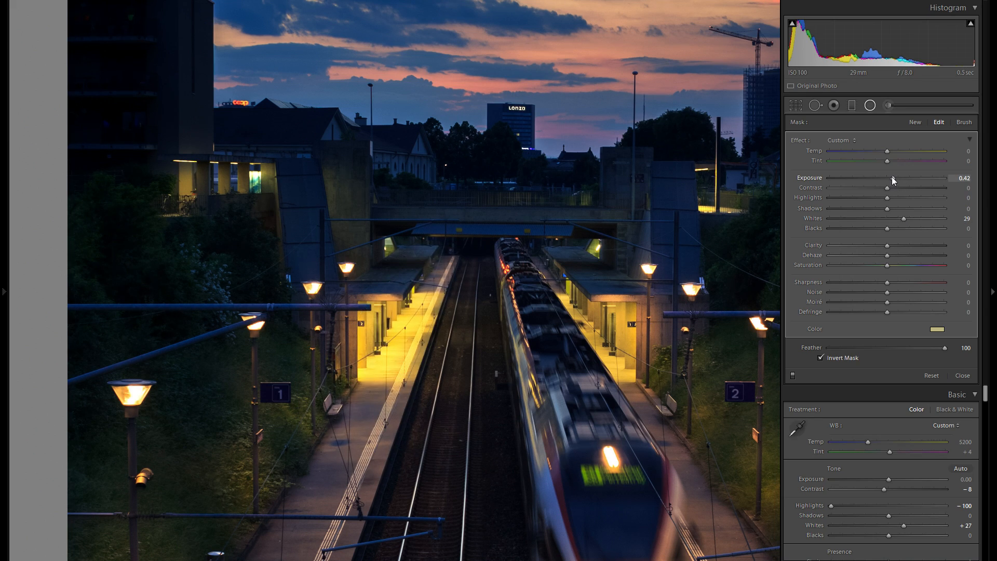
pyautogui.click(938, 329)
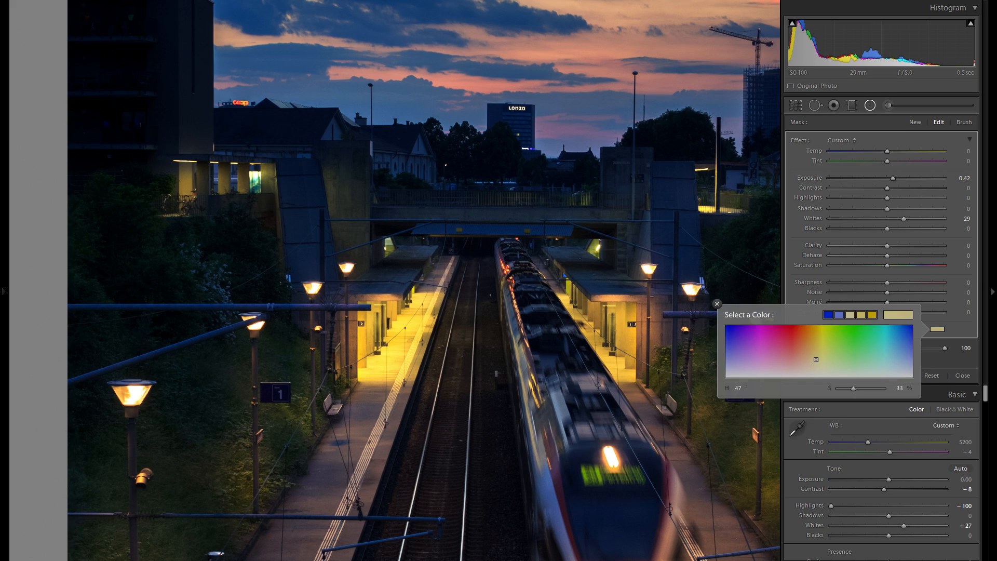
pyautogui.click(716, 304)
pyautogui.moveTo(888, 161); pyautogui.dragTo(904, 163)
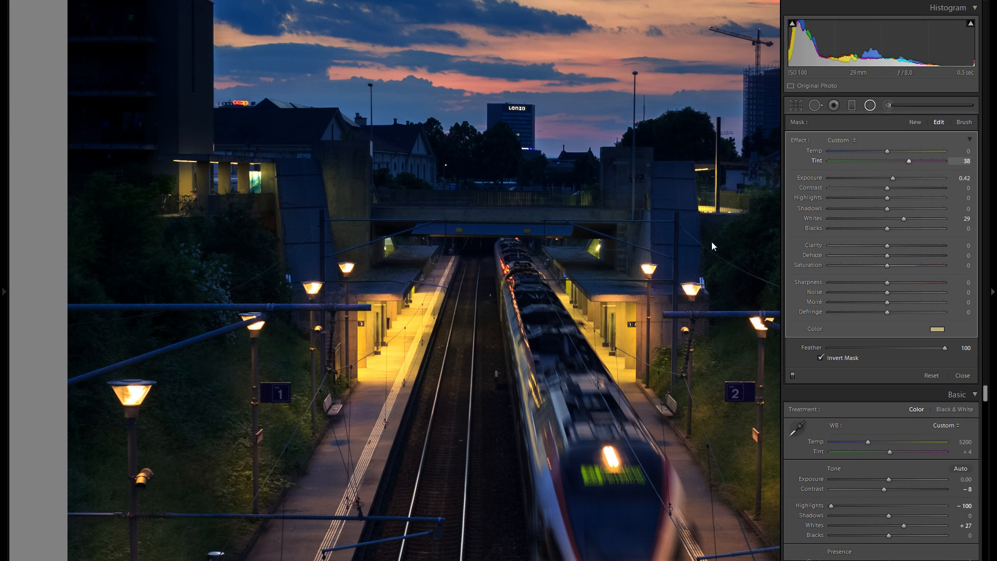
pyautogui.rightClick(407, 342)
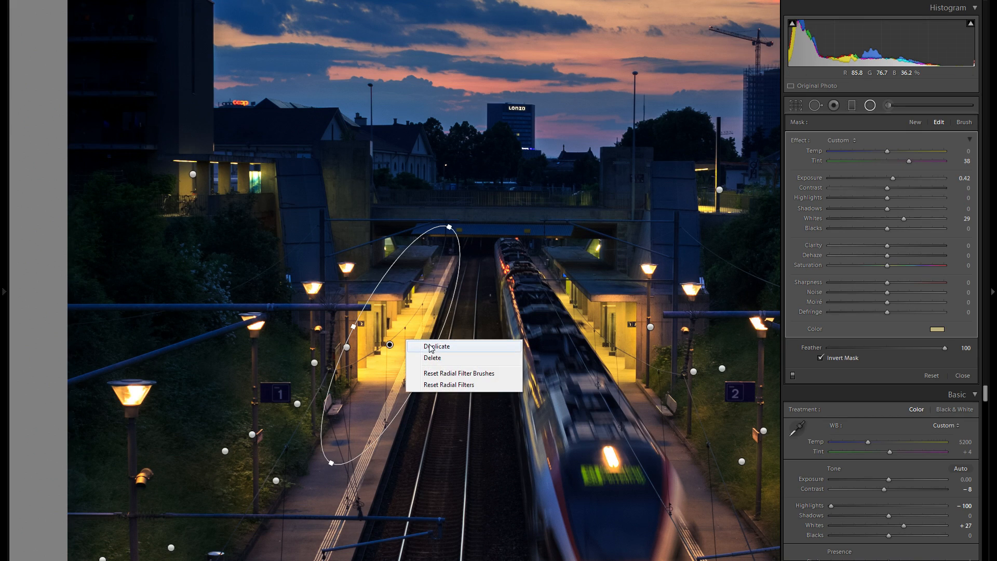
pyautogui.moveTo(887, 198); pyautogui.dragTo(852, 207)
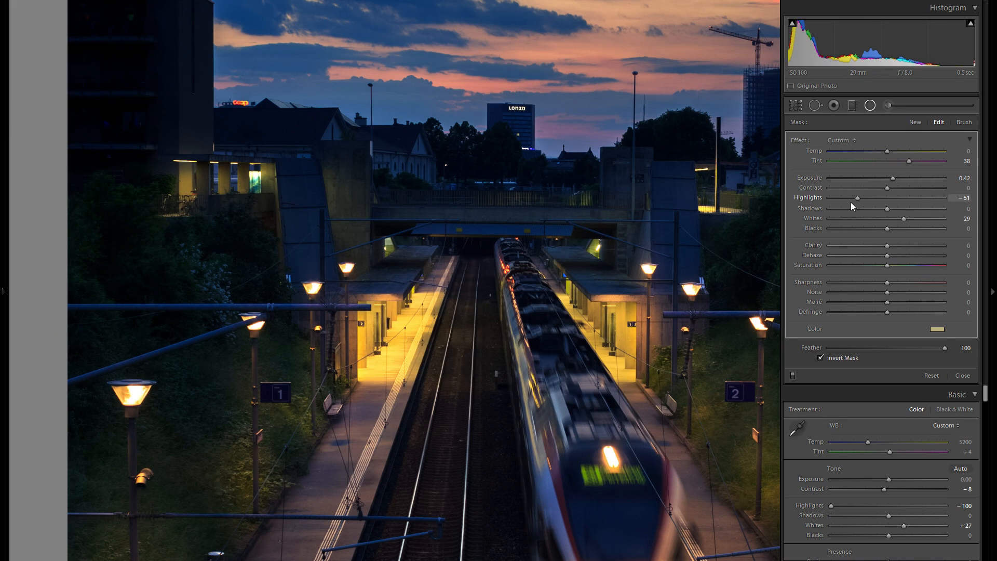
# - Duplicate the platform 1 filter, move the copy over the lit part of platform 2, and rotate it to follow that platform
pyautogui.rightClick(409, 329)
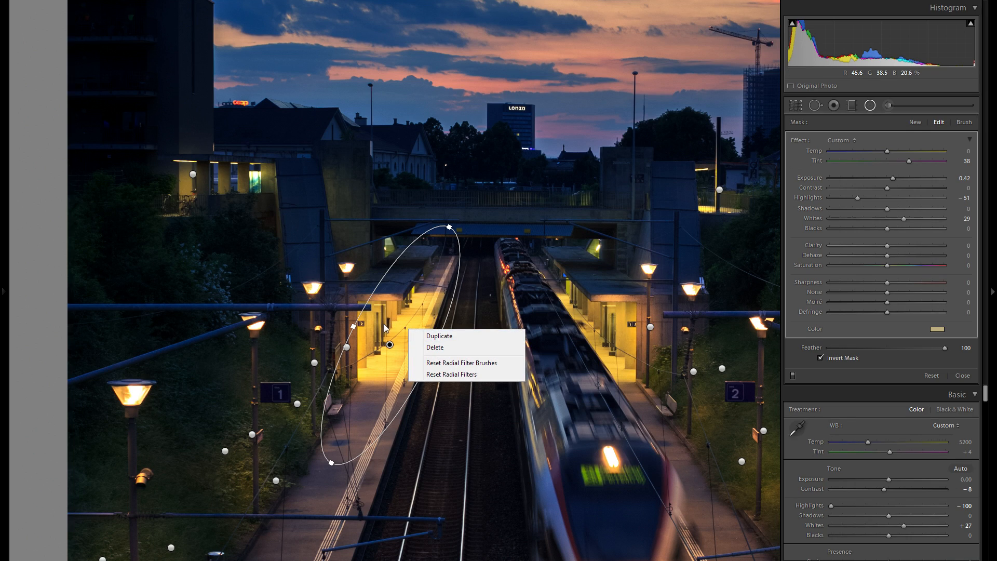
pyautogui.click(392, 326)
pyautogui.moveTo(393, 327); pyautogui.dragTo(573, 311)
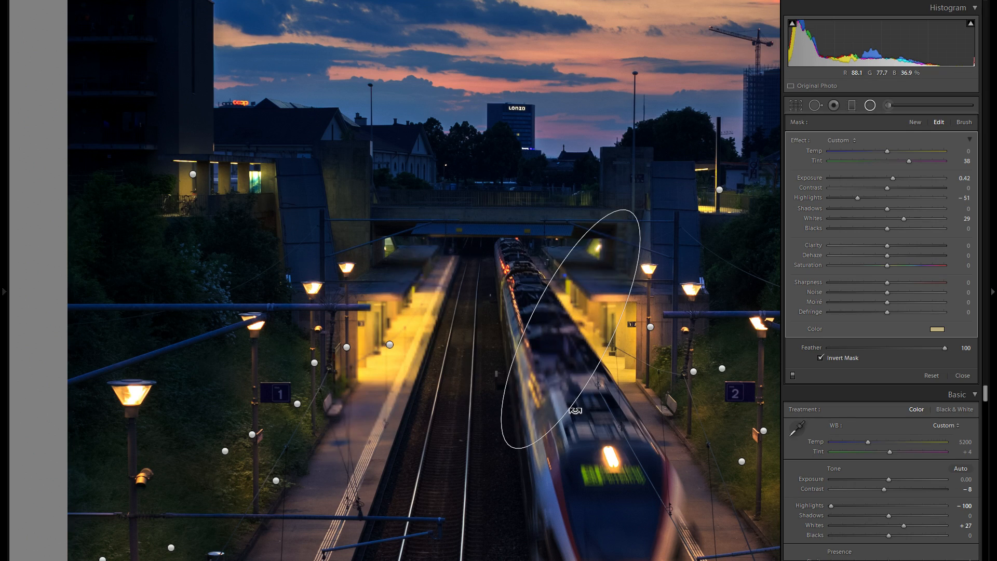
pyautogui.moveTo(595, 412); pyautogui.dragTo(638, 370)
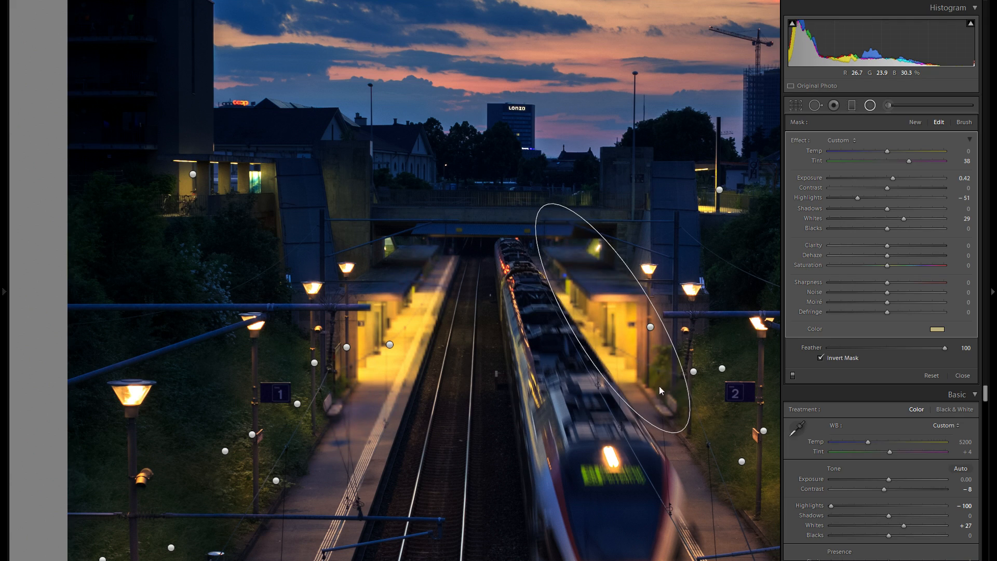
# - Shrink the radial filter around the right platform shelter and set its Tint to 83
pyautogui.moveTo(683, 430); pyautogui.dragTo(671, 404)
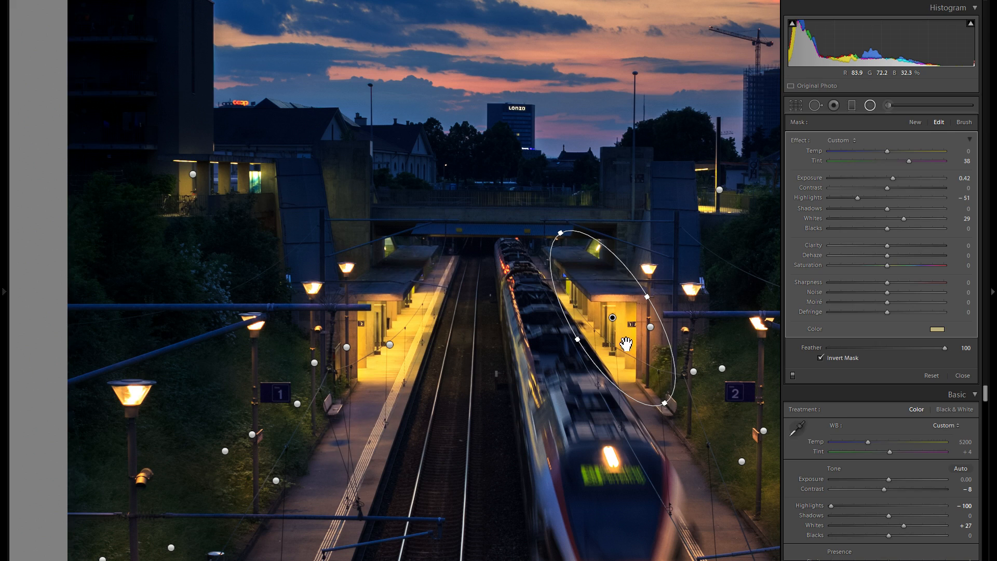
pyautogui.moveTo(909, 161); pyautogui.dragTo(934, 158)
pyautogui.moveTo(502, 416); pyautogui.dragTo(492, 353)
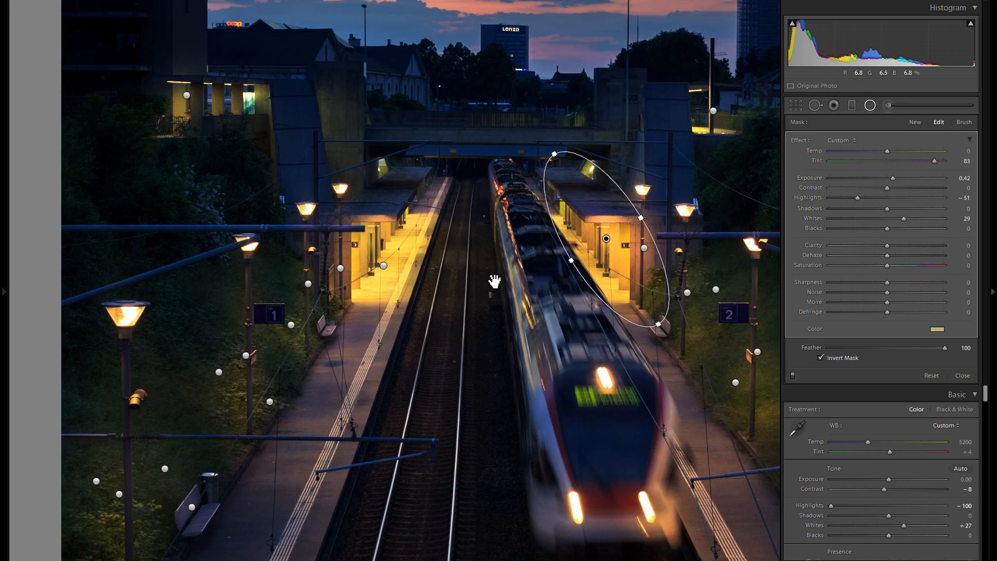
# - Compare the whole photo with the radial filters switched off and on
pyautogui.click(494, 281)
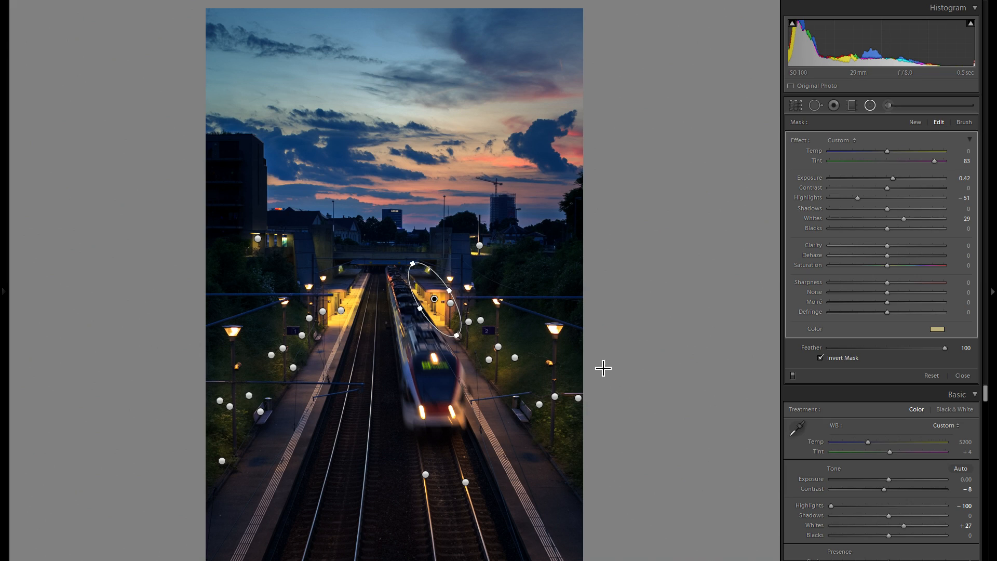
pyautogui.click(793, 375)
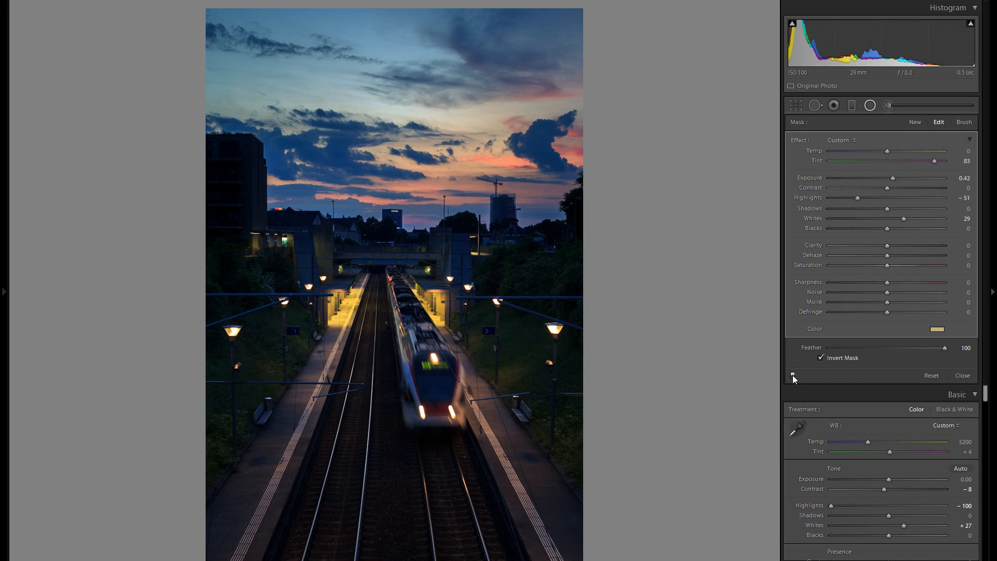
pyautogui.click(793, 375)
pyautogui.click(792, 375)
pyautogui.click(793, 375)
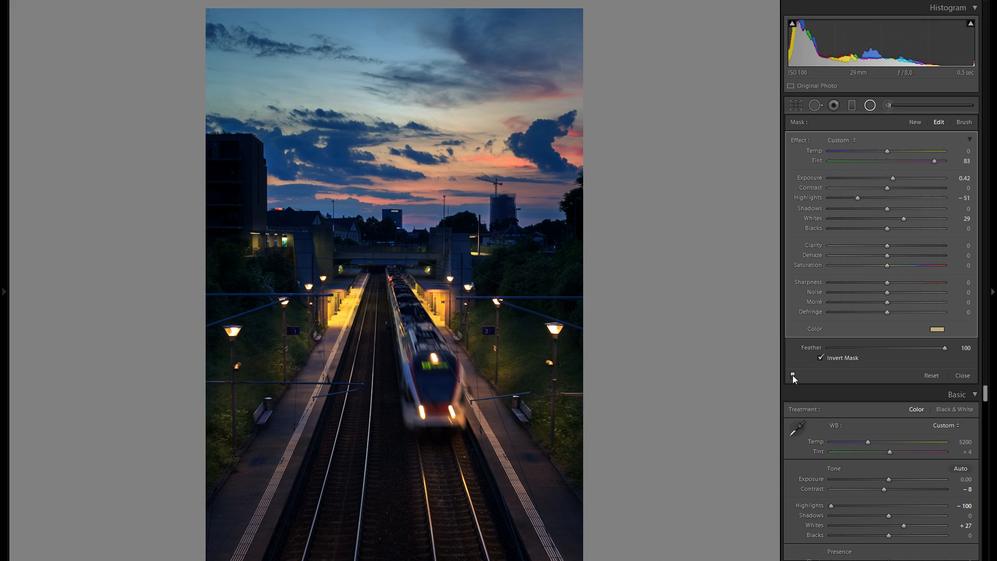
pyautogui.click(793, 375)
pyautogui.click(793, 375)
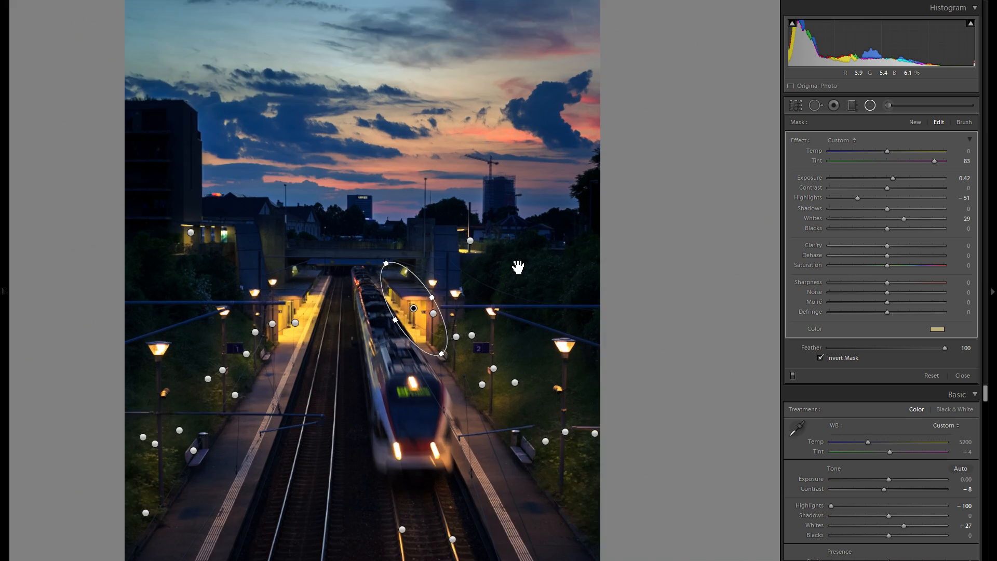
# - Add a small radial filter over the Lonza building's sign with Exposure 0.60, Whites 29 and an orange tint of hue 38, saturation 54
pyautogui.click(525, 276)
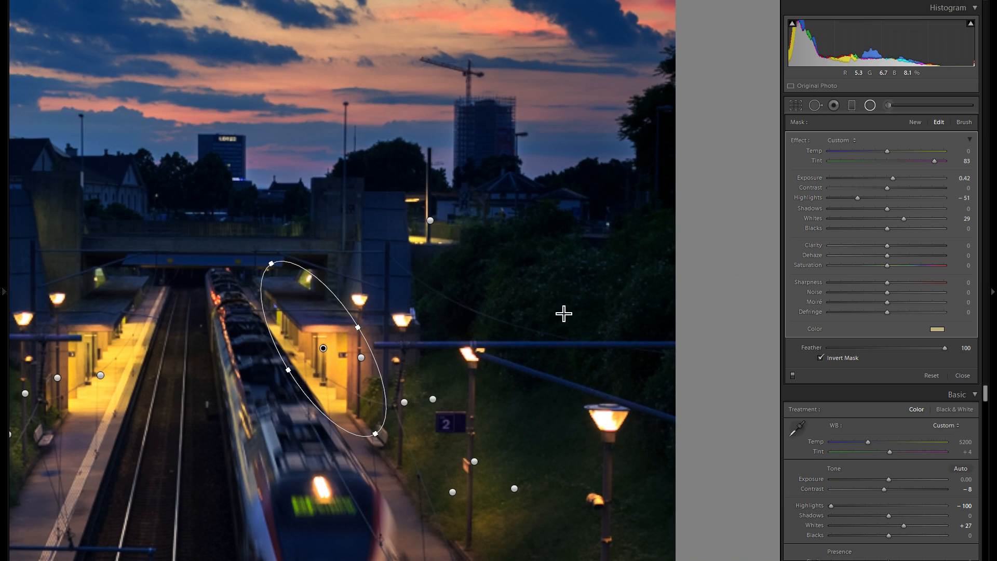
pyautogui.moveTo(260, 218); pyautogui.dragTo(417, 287)
pyautogui.moveTo(377, 210); pyautogui.dragTo(412, 227)
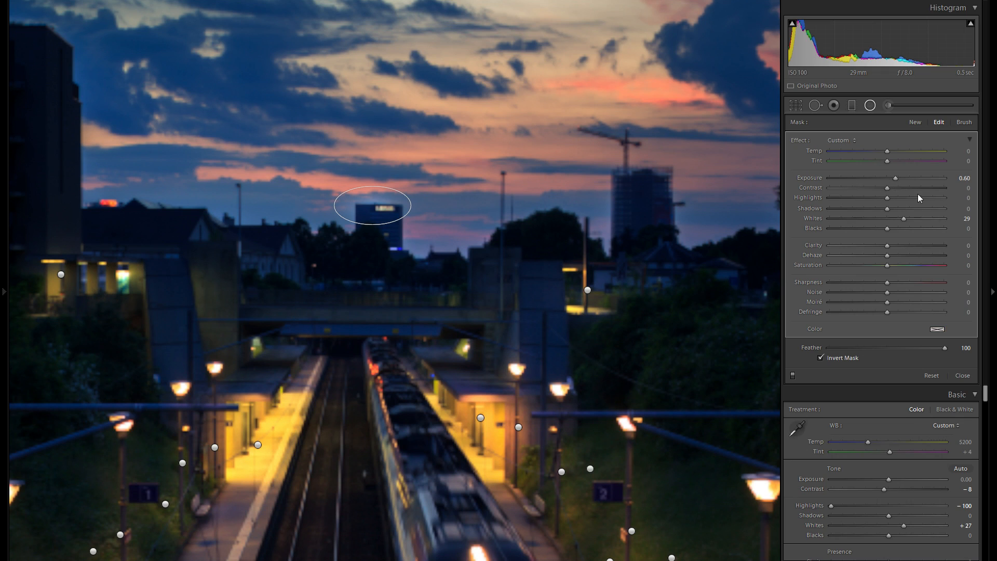
pyautogui.click(937, 329)
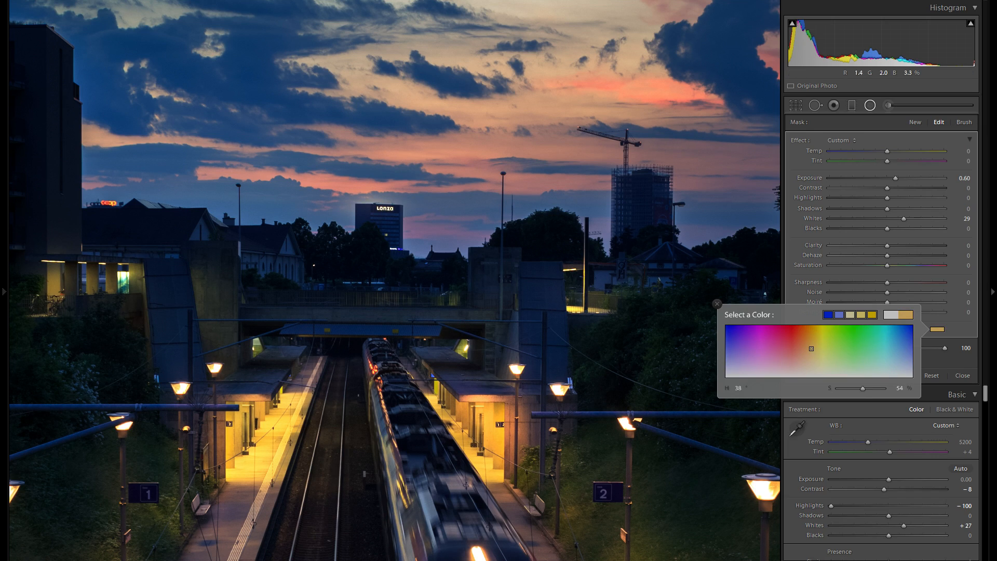
pyautogui.click(717, 304)
pyautogui.moveTo(405, 219); pyautogui.dragTo(407, 217)
# - Duplicate the Lonza sign filter onto the house left of it, enlarge the copy, and set Exposure to 0.71 and Whites to 31
pyautogui.rightClick(405, 215)
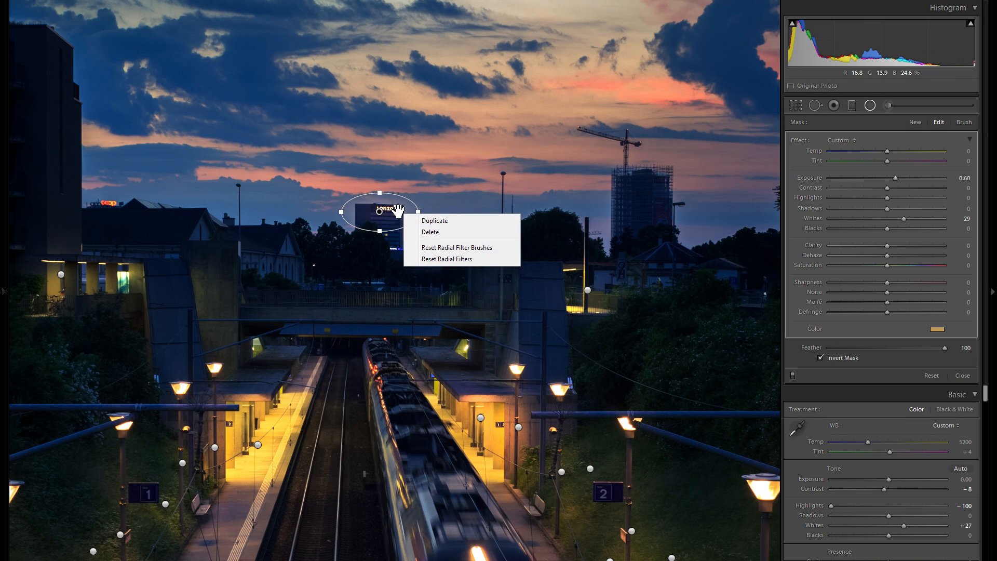
pyautogui.click(398, 207)
pyautogui.moveTo(399, 219); pyautogui.dragTo(326, 262)
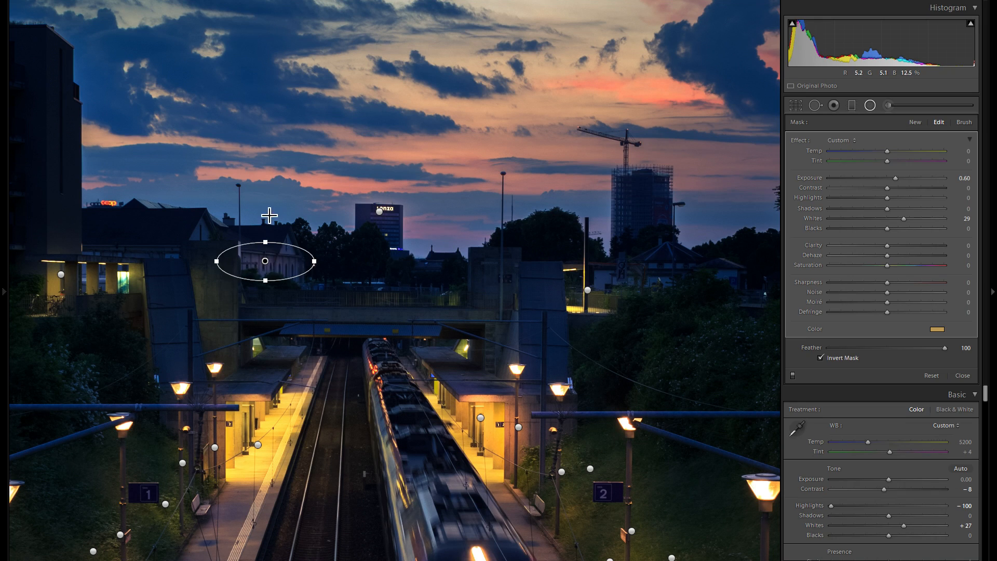
pyautogui.moveTo(896, 176); pyautogui.dragTo(897, 177)
pyautogui.moveTo(905, 220); pyautogui.dragTo(906, 220)
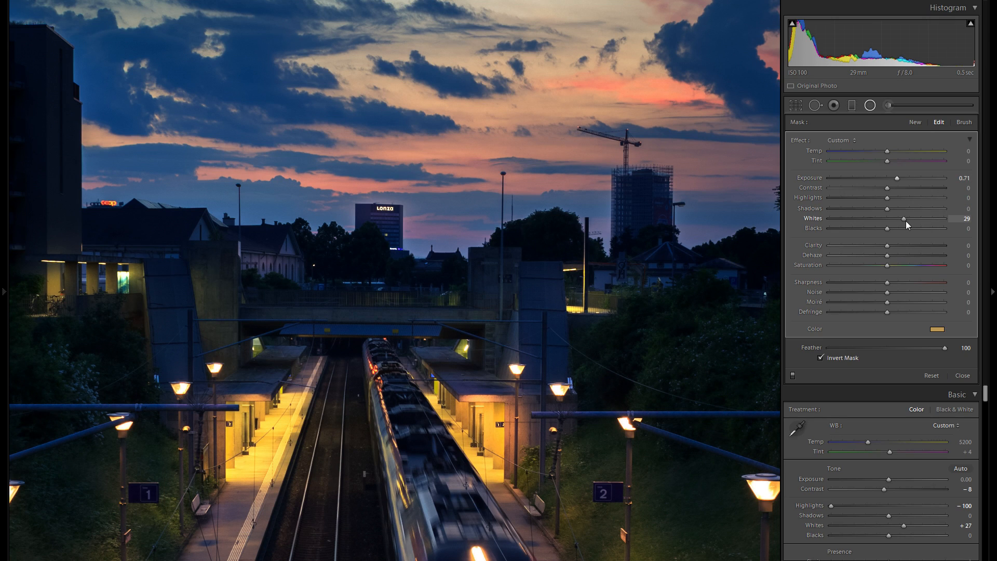
pyautogui.moveTo(267, 282); pyautogui.dragTo(268, 286)
# - Duplicate the house filter, shift the copy up and right over the facade, and set Exposure to 0.52 and Whites to 19
pyautogui.rightClick(280, 262)
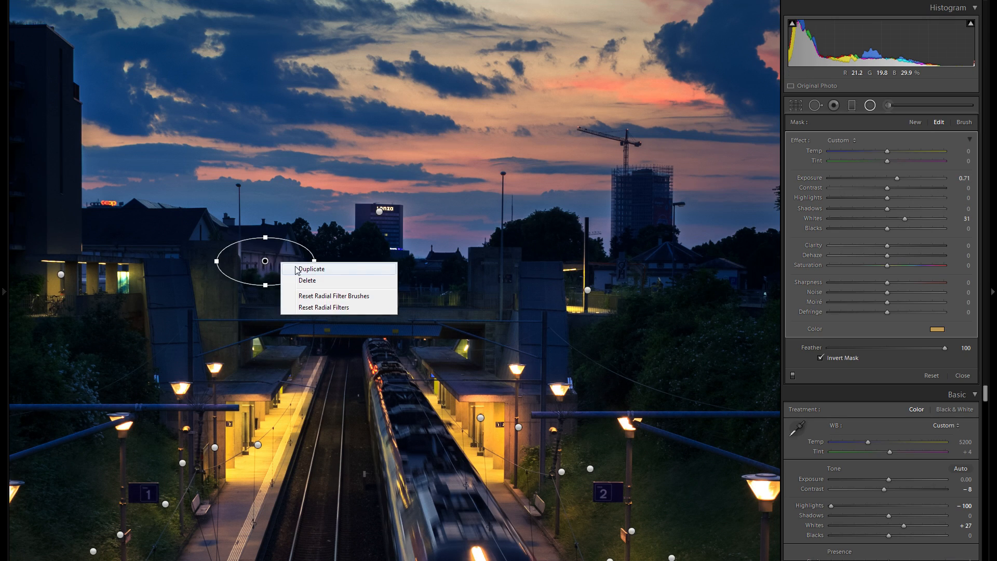
pyautogui.click(311, 269)
pyautogui.moveTo(281, 258); pyautogui.dragTo(300, 247)
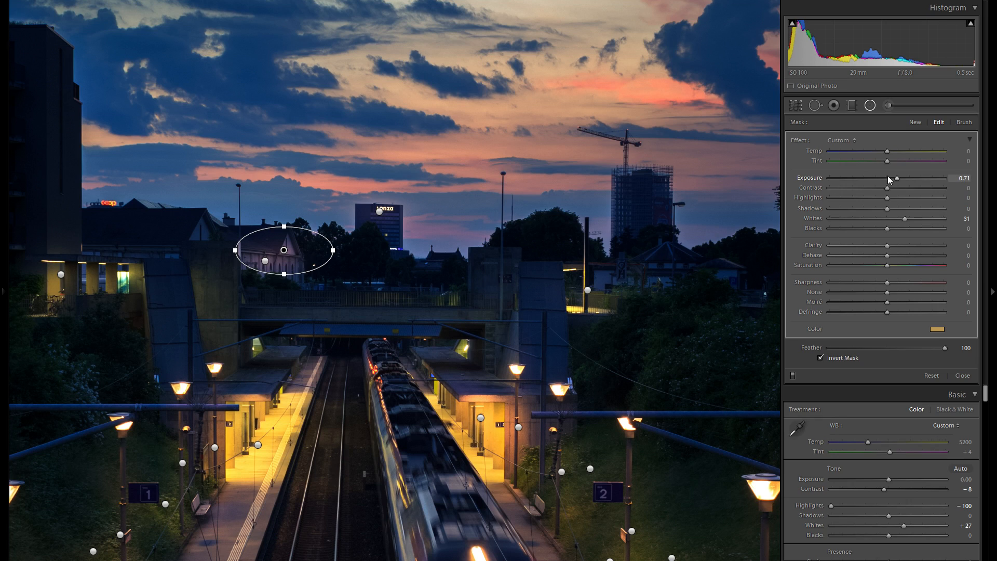
pyautogui.click(898, 219)
pyautogui.moveTo(899, 178); pyautogui.dragTo(896, 177)
pyautogui.press('h')
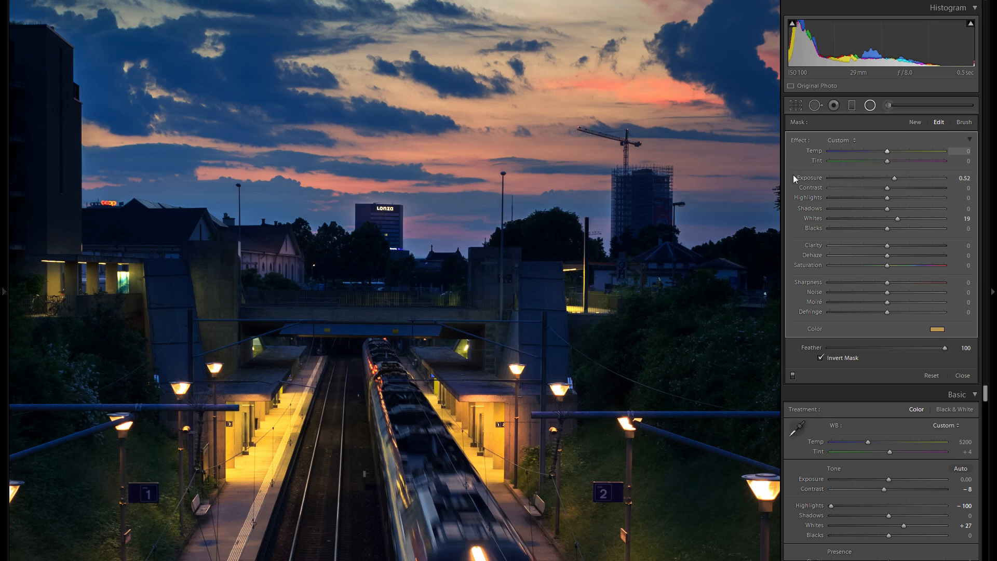
# - Set the upper house filter's Temp to 29 and compare the photo with the radial filters off and on
pyautogui.click(909, 151)
pyautogui.moveTo(904, 152); pyautogui.dragTo(904, 151)
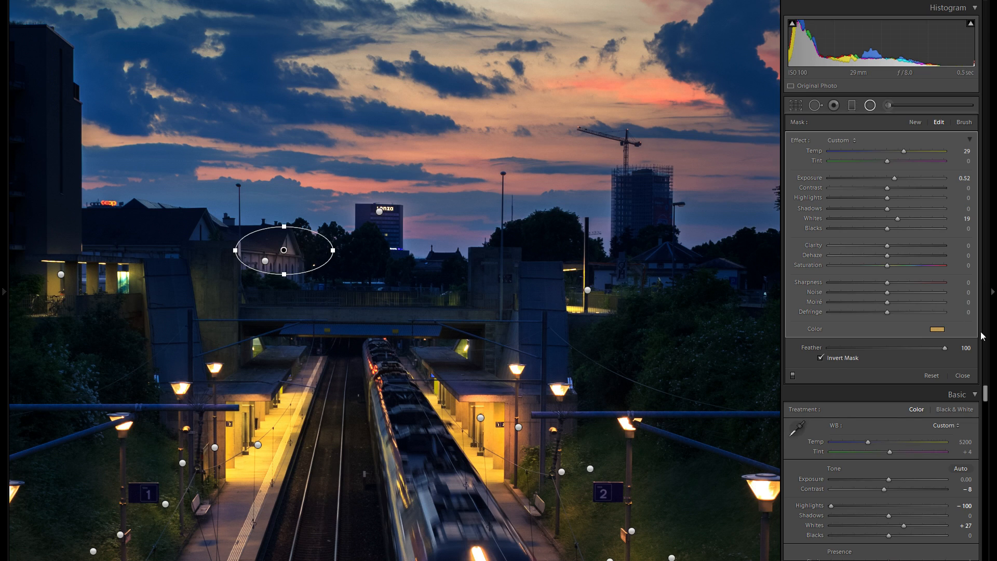
pyautogui.click(794, 375)
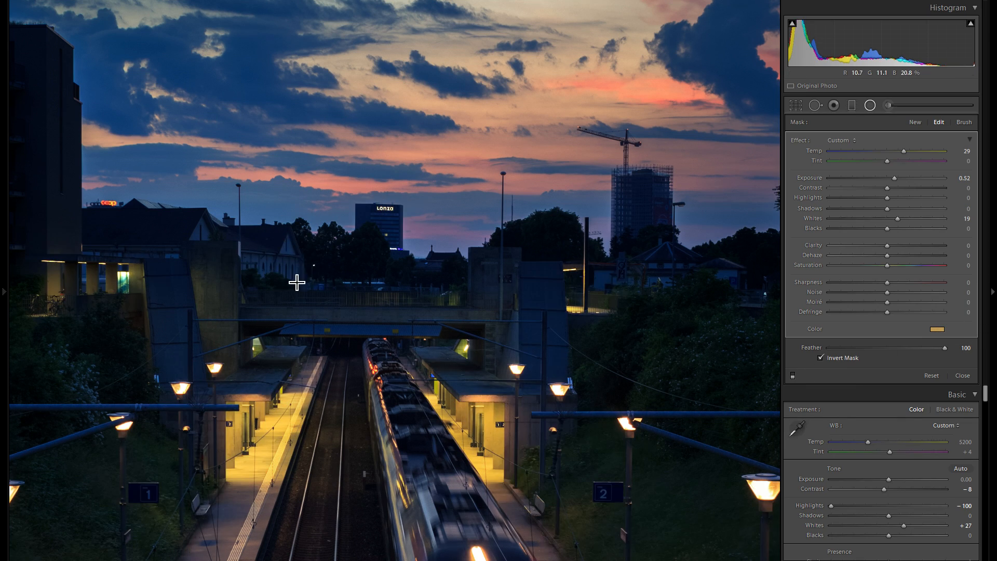
pyautogui.click(794, 374)
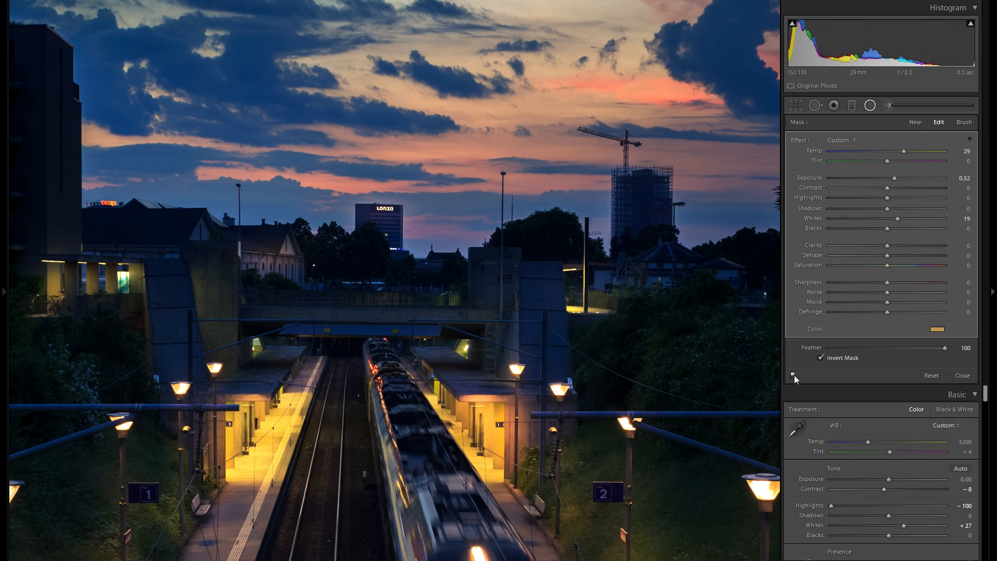
# - Flatten the first house filter slightly, duplicate it, and reshape the copy into a circle over the concrete wall left of the bridge
pyautogui.click(265, 261)
pyautogui.moveTo(264, 241); pyautogui.dragTo(264, 247)
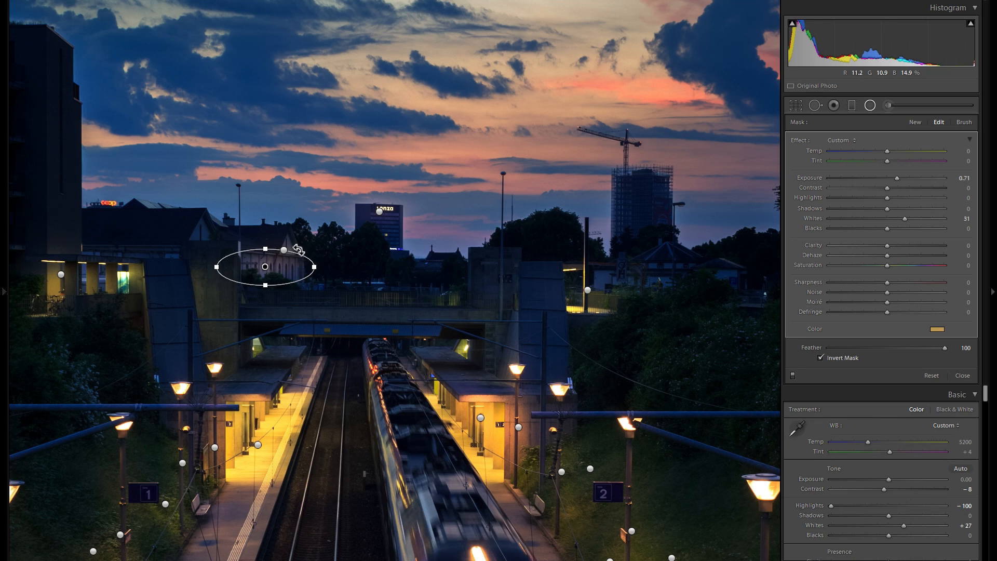
pyautogui.moveTo(343, 240); pyautogui.dragTo(442, 221)
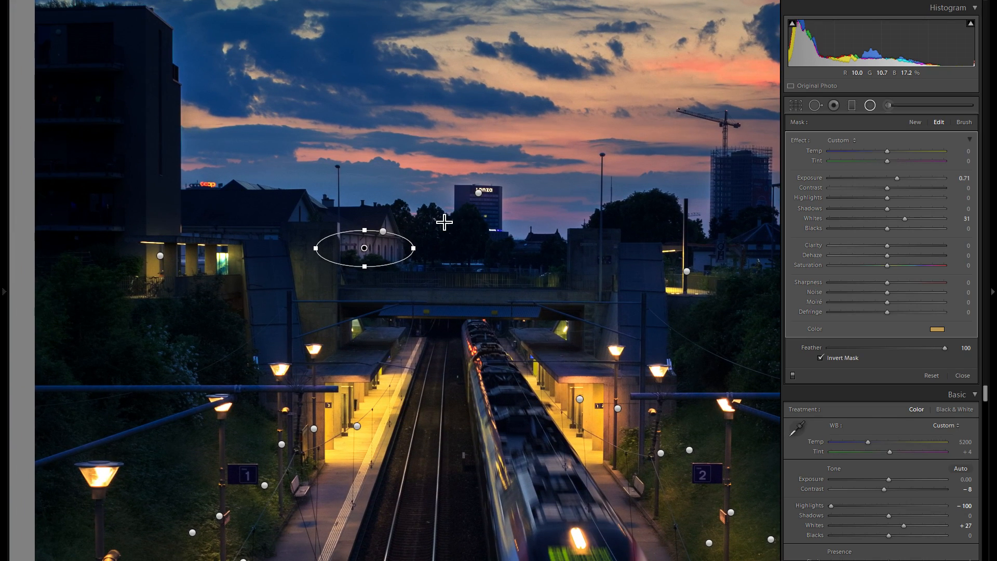
pyautogui.rightClick(404, 254)
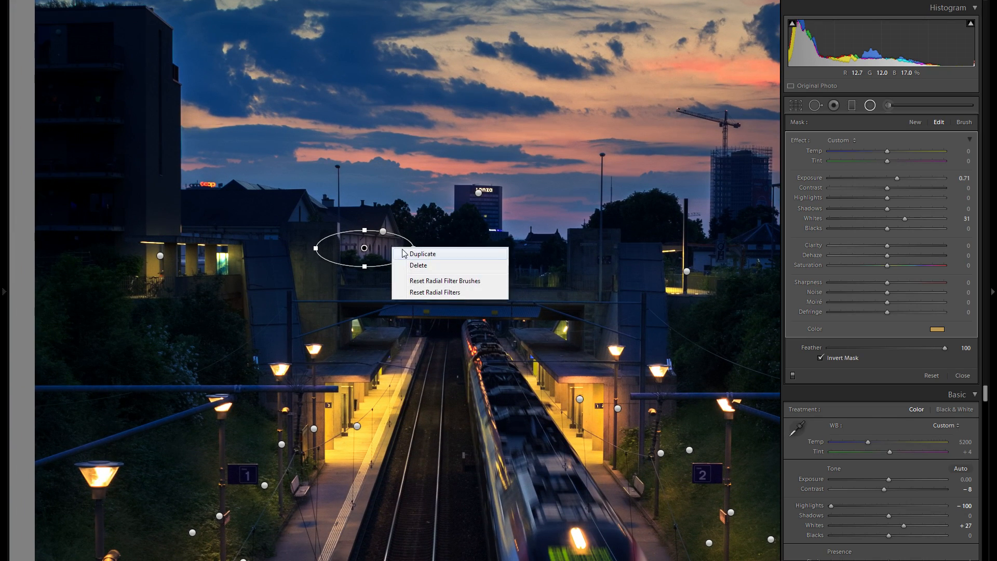
pyautogui.click(374, 249)
pyautogui.moveTo(380, 254); pyautogui.dragTo(306, 281)
pyautogui.moveTo(355, 241); pyautogui.dragTo(343, 242)
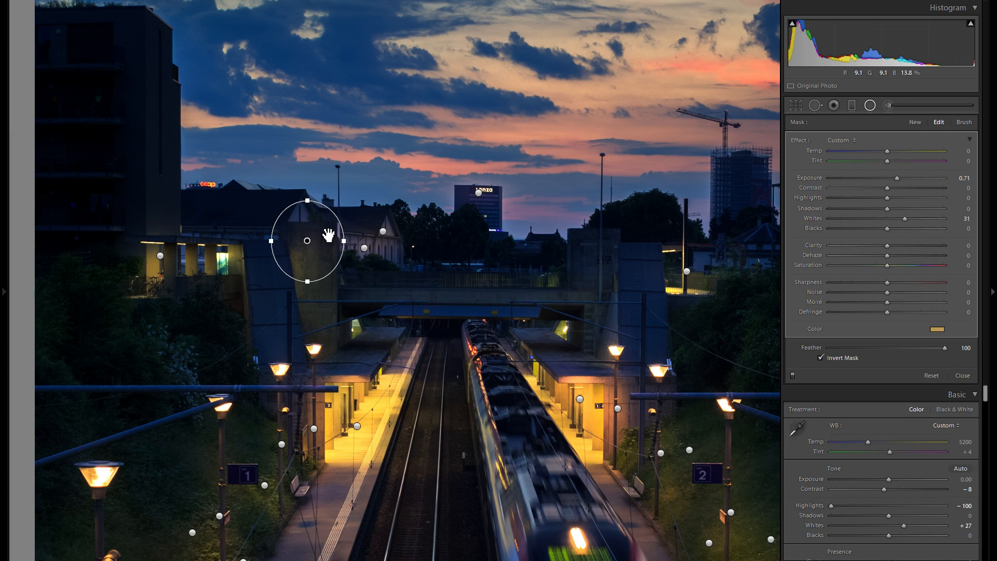
pyautogui.moveTo(328, 218); pyautogui.dragTo(331, 229)
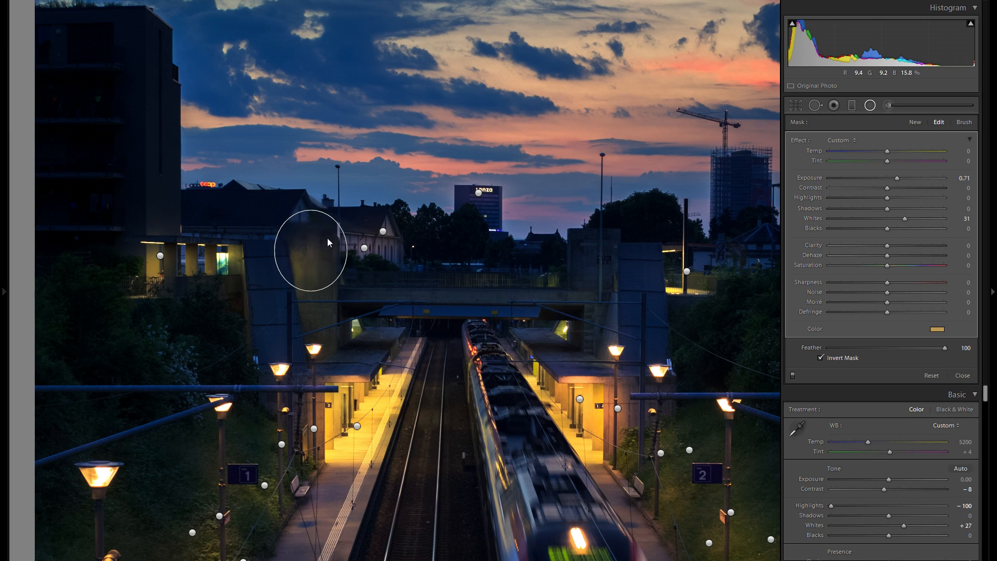
# - Duplicate the circular filter onto the outer concrete wall right of the bridge, stretch it into a tall ellipse, and set Temp to 32
pyautogui.rightClick(327, 243)
pyautogui.click(332, 250)
pyautogui.moveTo(323, 253); pyautogui.dragTo(636, 245)
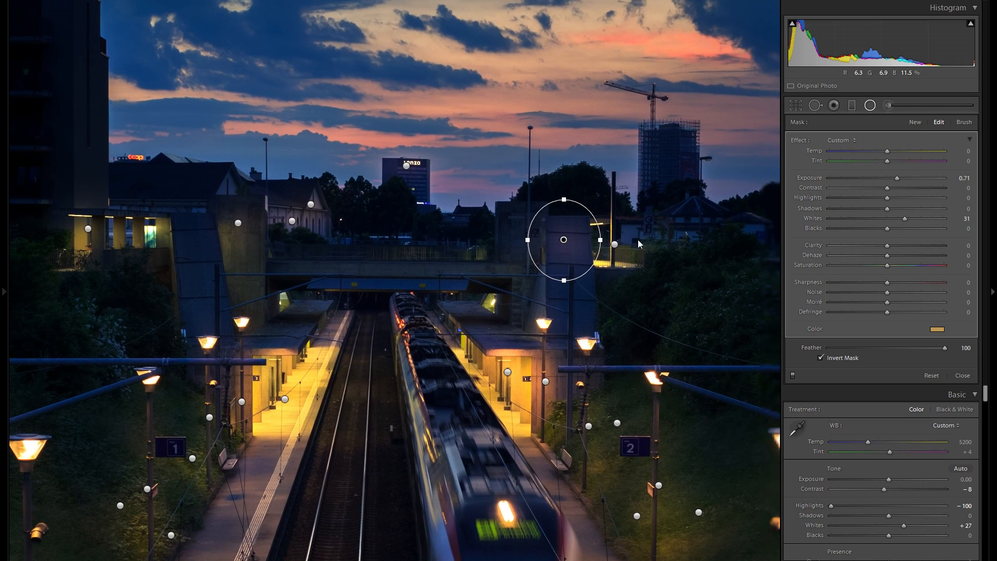
pyautogui.moveTo(564, 282); pyautogui.dragTo(564, 304)
pyautogui.moveTo(578, 258); pyautogui.dragTo(581, 273)
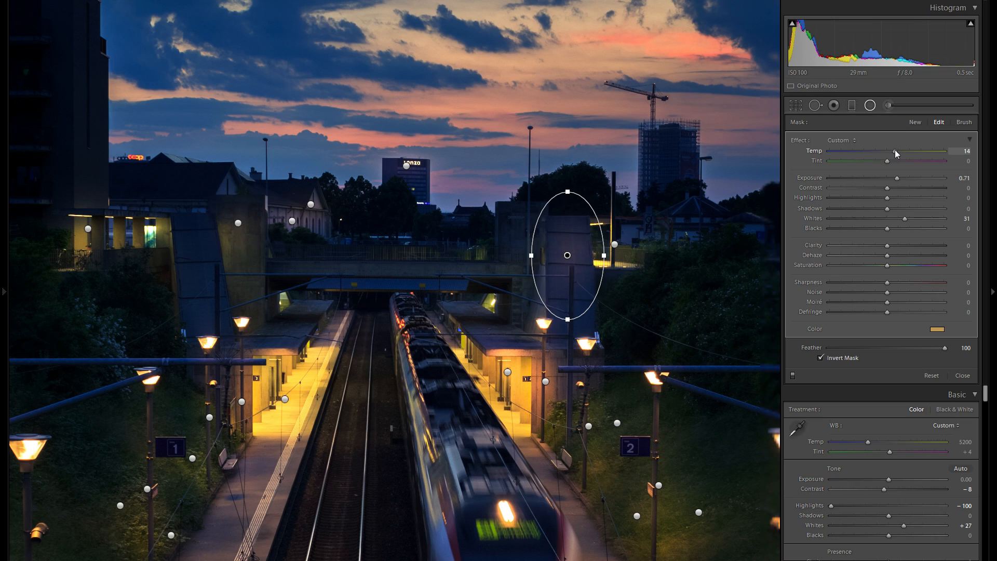
pyautogui.moveTo(898, 151); pyautogui.dragTo(906, 151)
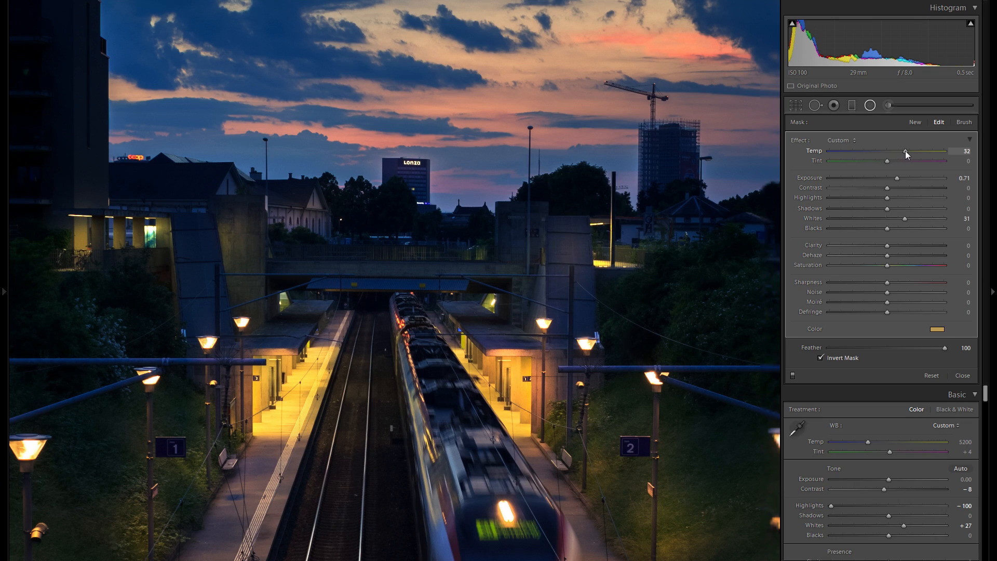
# - Duplicate the tall filter onto the neighbouring inner concrete wall and reduce the copy's height to fit that wall
pyautogui.rightClick(580, 245)
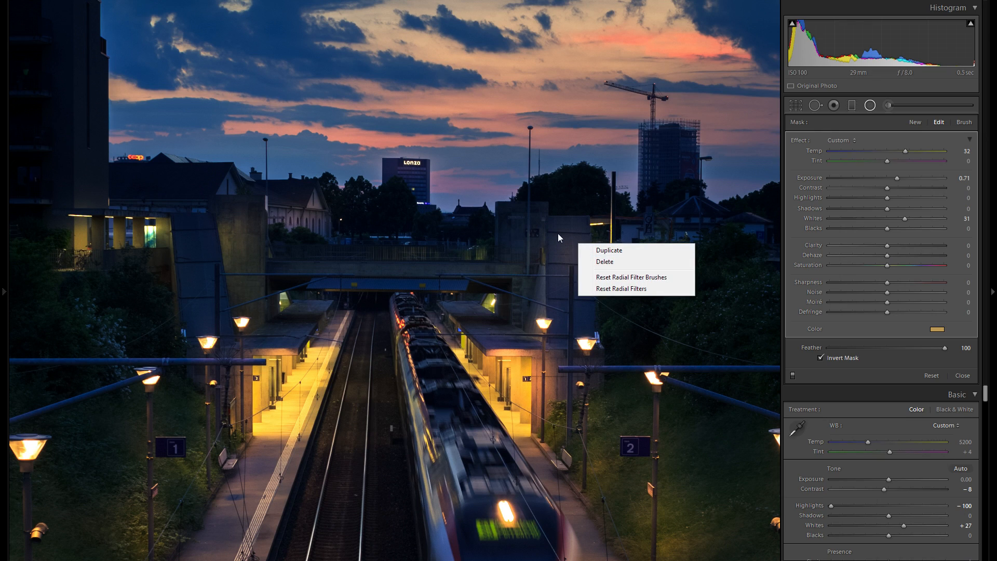
pyautogui.click(609, 250)
pyautogui.moveTo(571, 235); pyautogui.dragTo(520, 213)
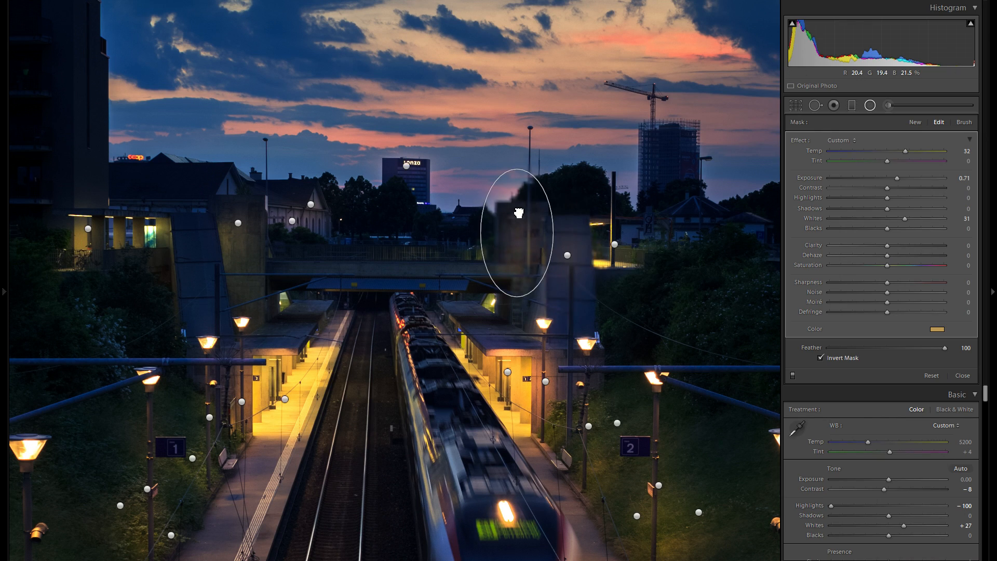
pyautogui.moveTo(517, 169); pyautogui.dragTo(526, 220)
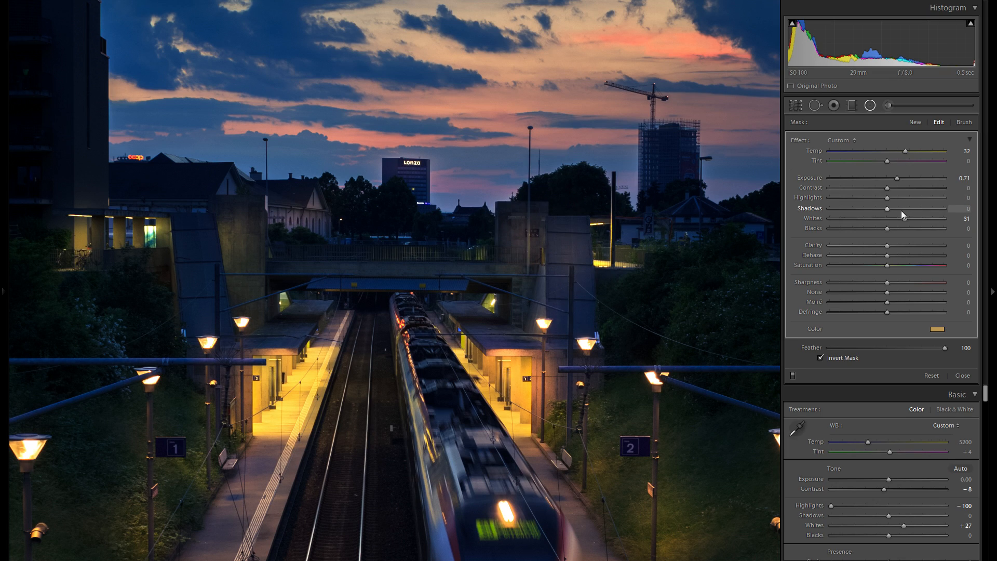
# - Duplicate the inner wall filter onto the bridge and reshape the copy into a wide, flat ellipse along the bridge beam
pyautogui.moveTo(524, 283); pyautogui.dragTo(587, 289)
pyautogui.rightClick(592, 241)
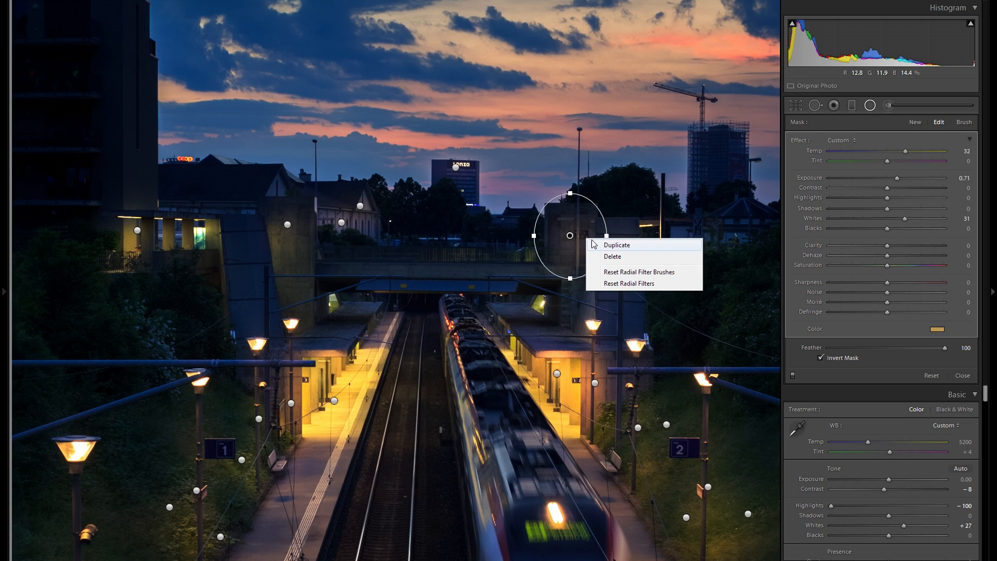
pyautogui.moveTo(576, 224); pyautogui.dragTo(387, 265)
pyautogui.moveTo(523, 265); pyautogui.dragTo(541, 271)
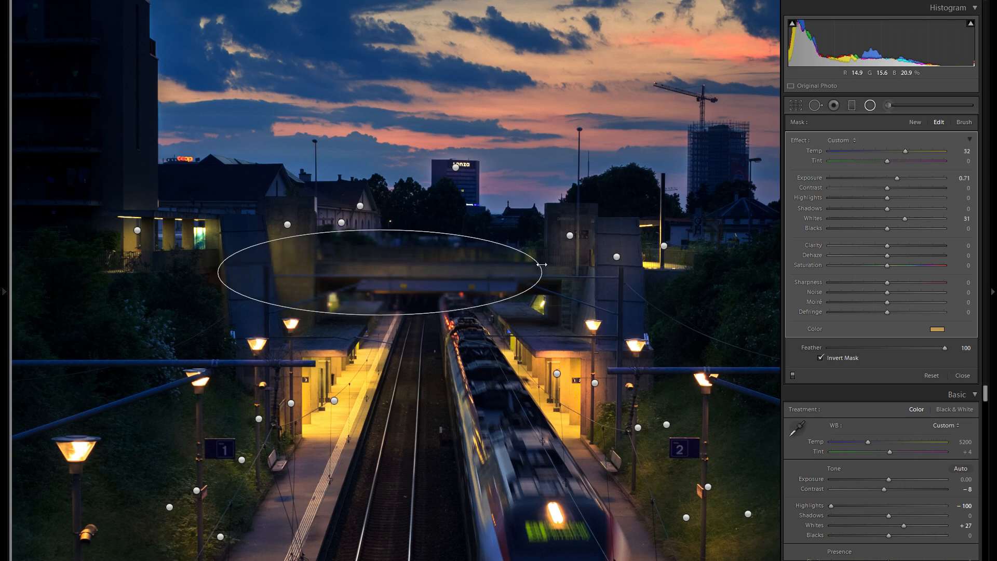
pyautogui.moveTo(379, 228); pyautogui.dragTo(374, 254)
pyautogui.moveTo(430, 270); pyautogui.dragTo(448, 271)
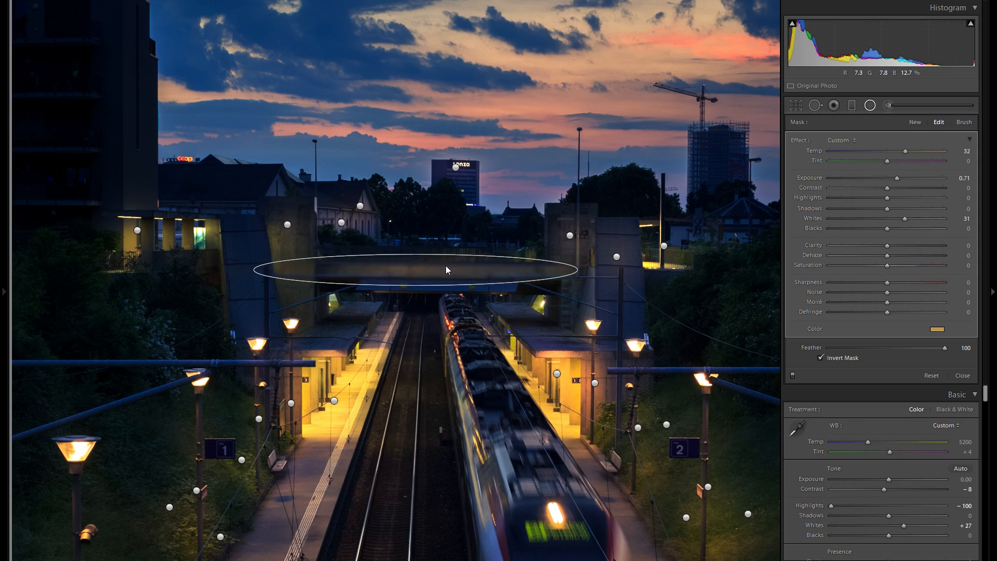
# - Duplicate the bridge beam filter, move the copy up onto the bridge railing, and make it flatter and narrower
pyautogui.rightClick(448, 269)
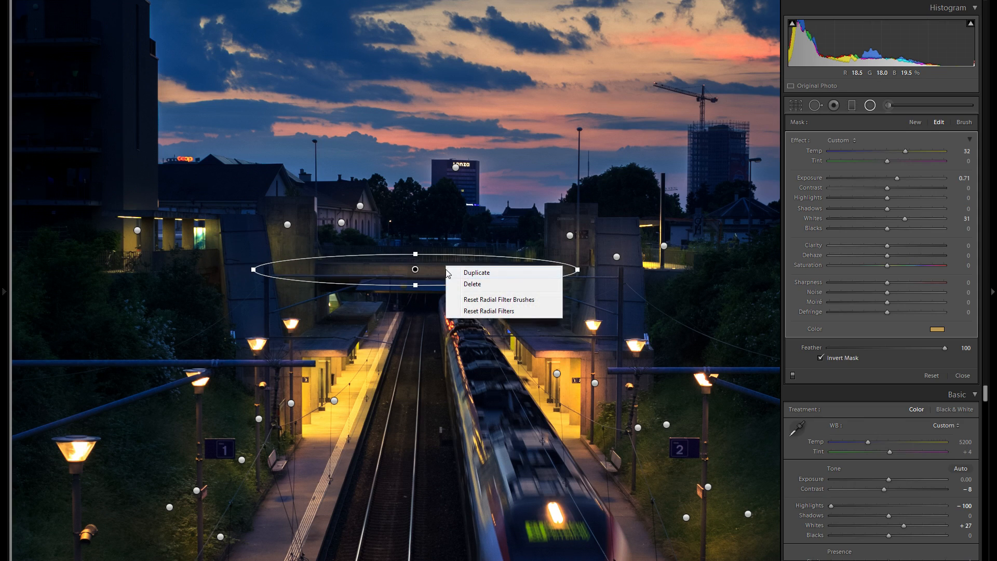
pyautogui.click(476, 273)
pyautogui.moveTo(526, 277); pyautogui.dragTo(436, 233)
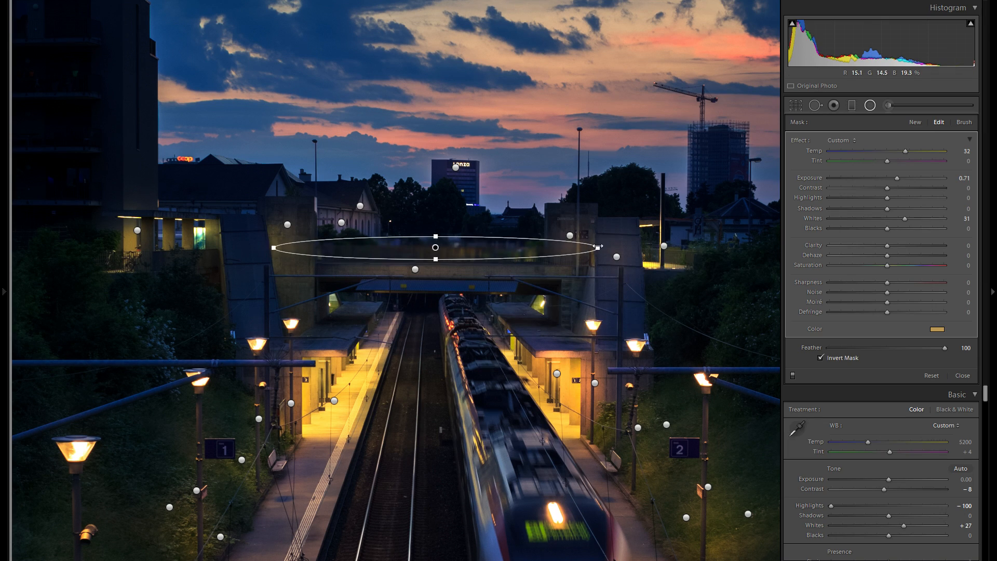
pyautogui.moveTo(557, 246); pyautogui.dragTo(558, 248)
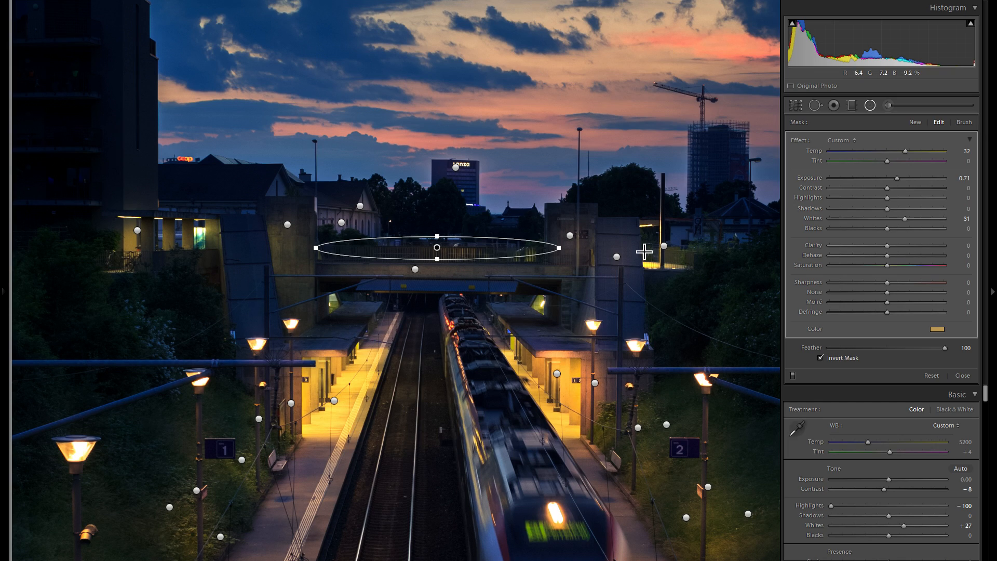
# - Switch the radial filters off and back on to compare the photo with and without them
pyautogui.click(793, 375)
pyautogui.click(793, 375)
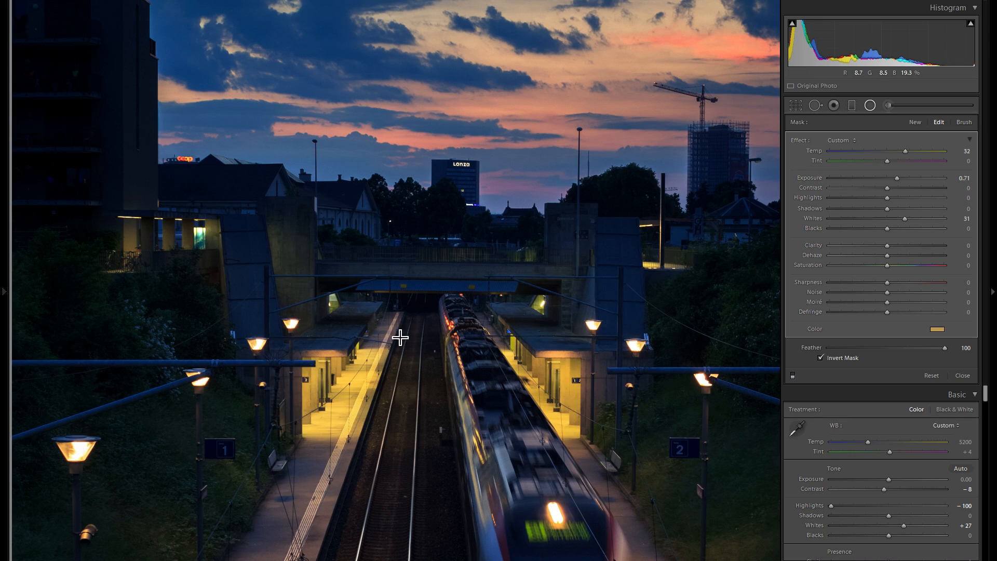
pyautogui.click(793, 375)
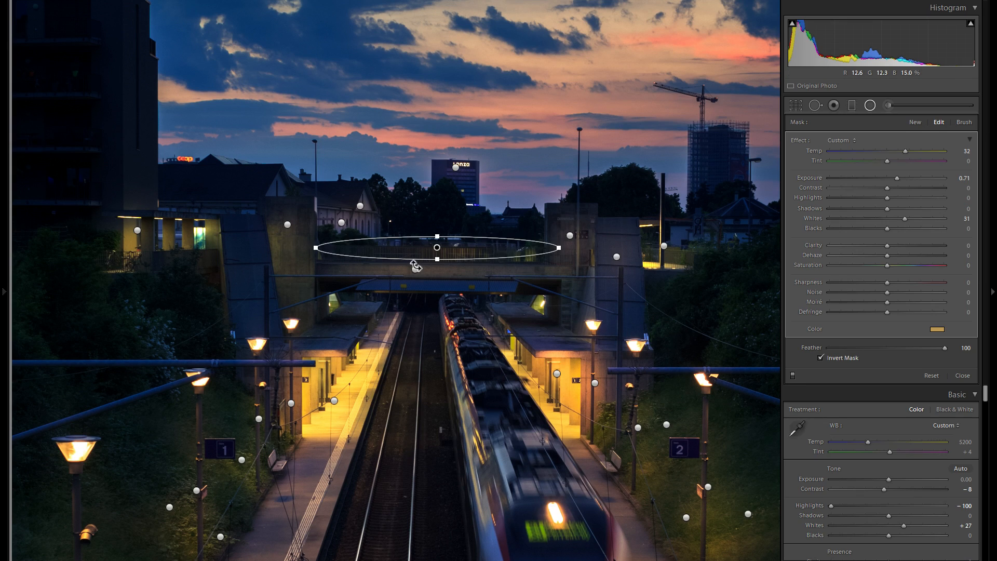
# - Duplicate the bridge beam filter onto the right platform's roof below the bridge and reshape the copy into a small circle
pyautogui.rightClick(449, 273)
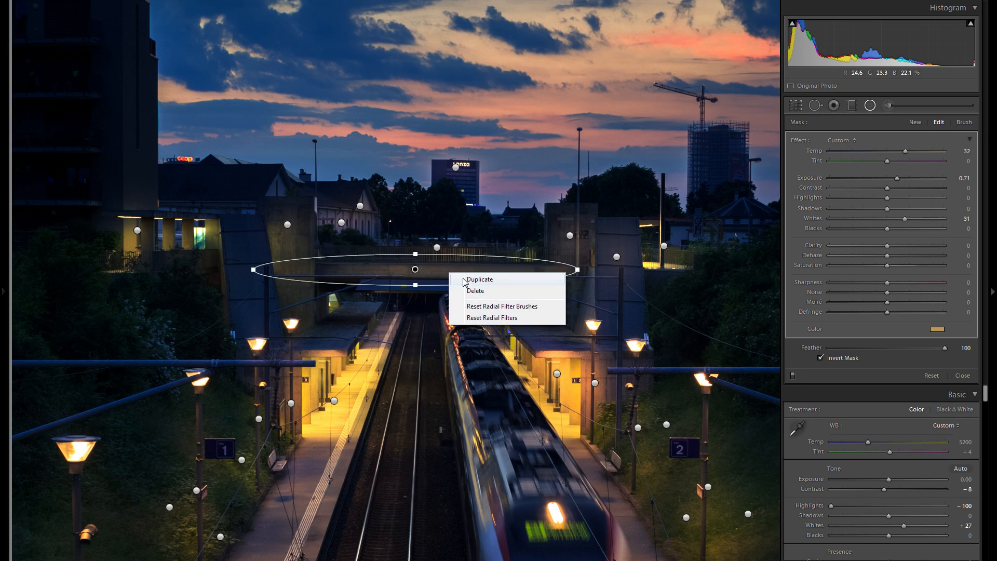
pyautogui.click(435, 276)
pyautogui.moveTo(435, 276); pyautogui.dragTo(546, 333)
pyautogui.moveTo(688, 322); pyautogui.dragTo(525, 295)
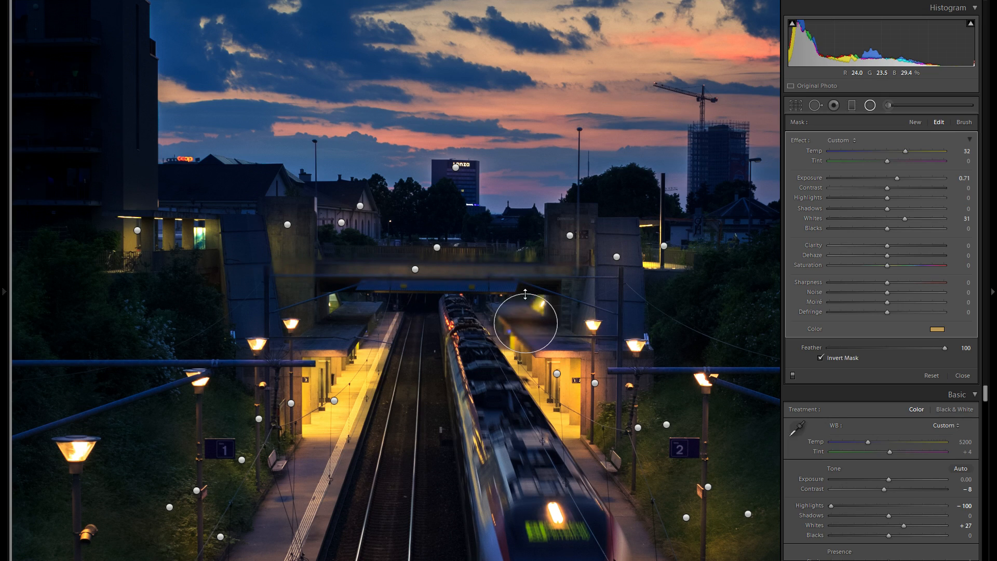
# - Set the right roof filter's Whites to 21, Exposure to 0.52 and Temp to 0, and stretch it into a tilted ellipse over the roof
pyautogui.moveTo(905, 219); pyautogui.dragTo(899, 218)
pyautogui.moveTo(898, 178); pyautogui.dragTo(894, 178)
pyautogui.doubleClick(814, 154)
pyautogui.moveTo(568, 339); pyautogui.dragTo(576, 324)
pyautogui.moveTo(512, 286); pyautogui.dragTo(508, 280)
pyautogui.moveTo(539, 311); pyautogui.dragTo(546, 310)
# - Duplicate the right roof filter onto the left platform's roof, tilt the copy the opposite way, and set its color to hue 38, saturation 39%
pyautogui.rightClick(543, 309)
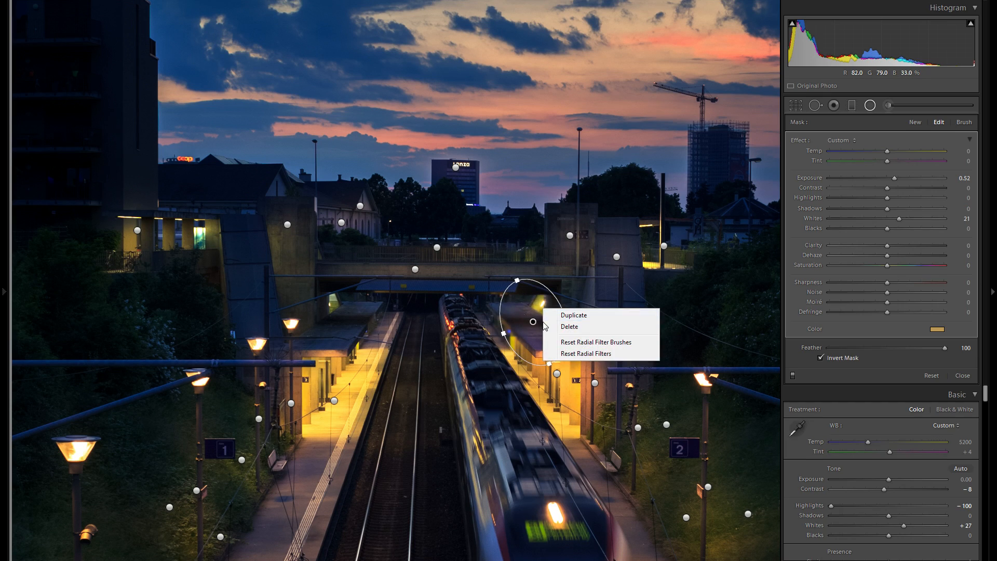
pyautogui.click(574, 315)
pyautogui.moveTo(533, 322); pyautogui.dragTo(346, 331)
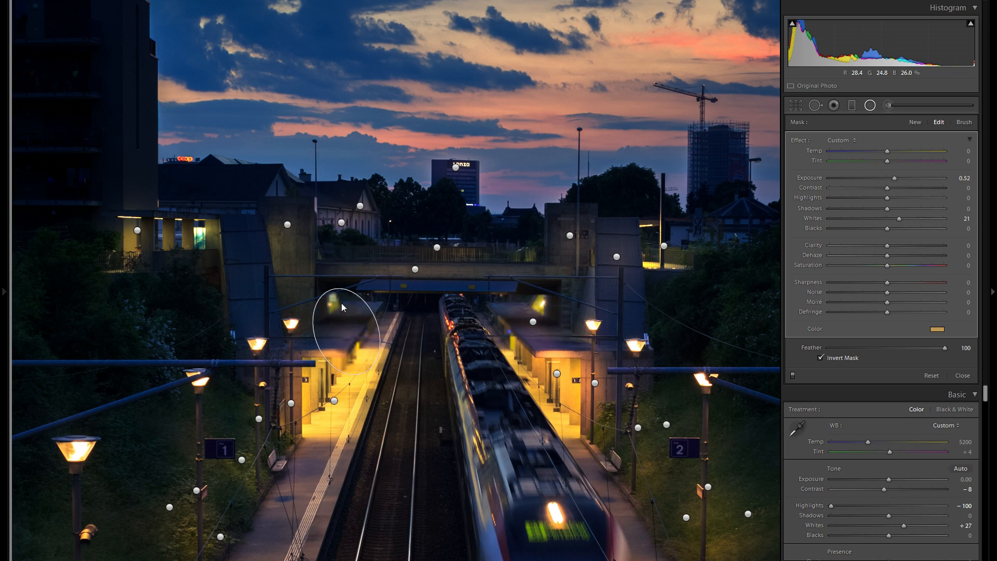
pyautogui.moveTo(368, 291); pyautogui.dragTo(353, 317)
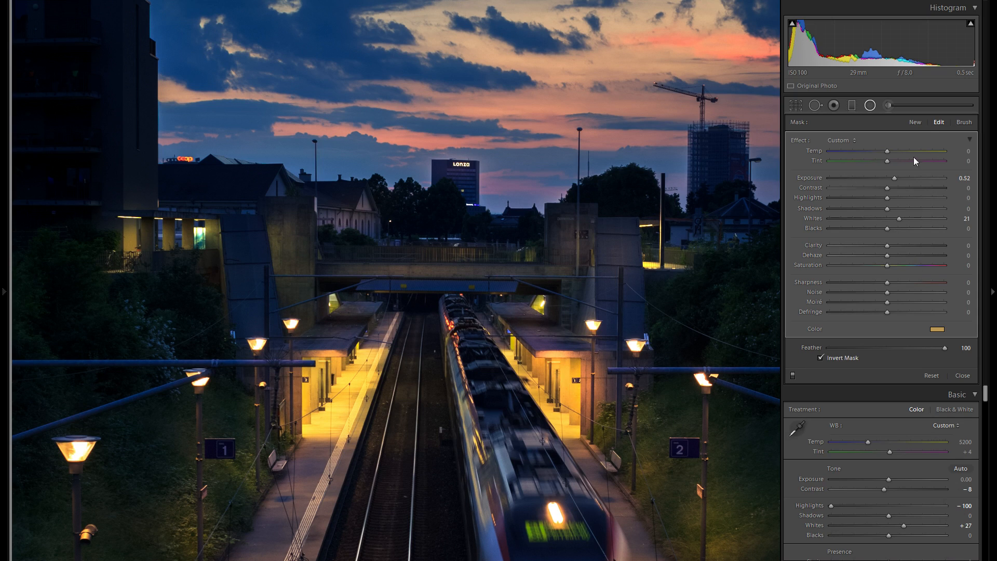
pyautogui.click(937, 329)
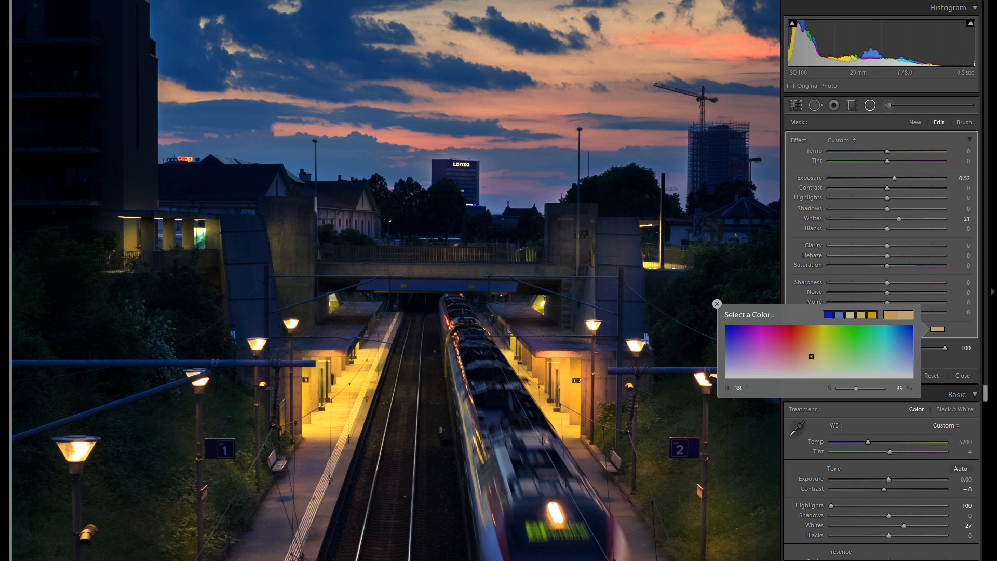
pyautogui.click(718, 304)
# - Duplicate the left roof filter and move the copy onto the far end of the train
pyautogui.rightClick(358, 311)
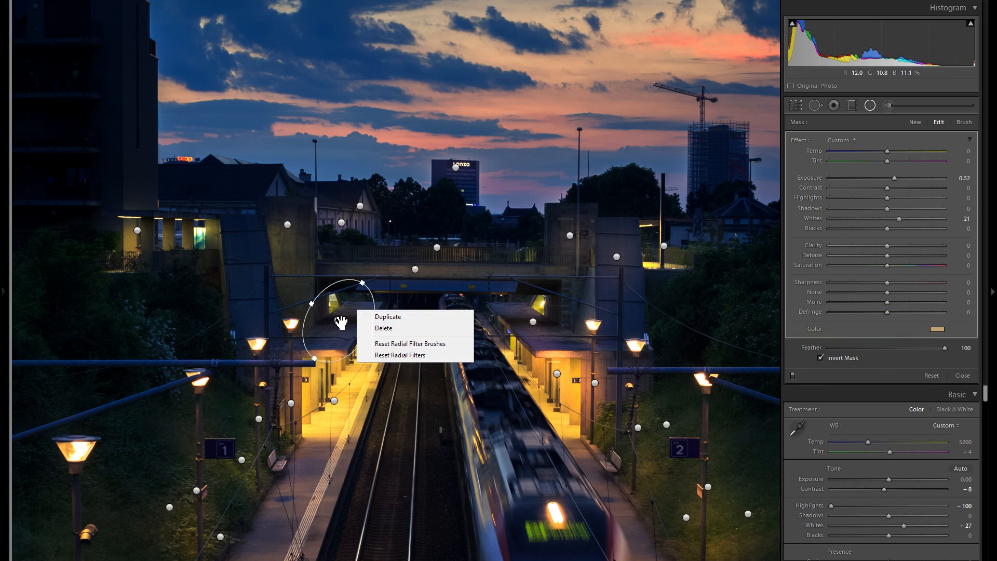
pyautogui.click(343, 329)
pyautogui.moveTo(346, 335); pyautogui.dragTo(456, 333)
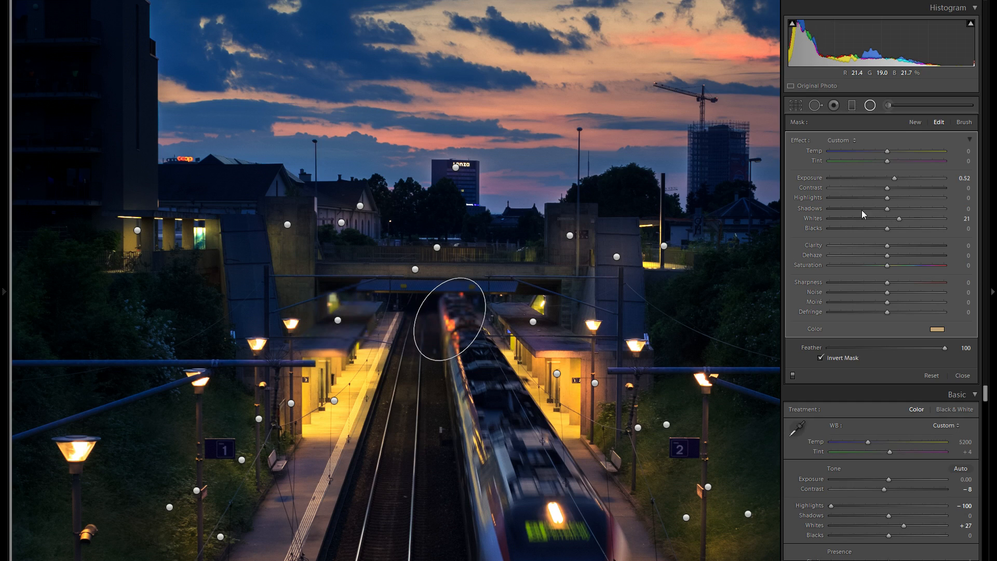
# - Try the copy at Exposure 2.95 on the train and right platform roof, reduce it to 0.63, and move it back onto the train
pyautogui.click(913, 178)
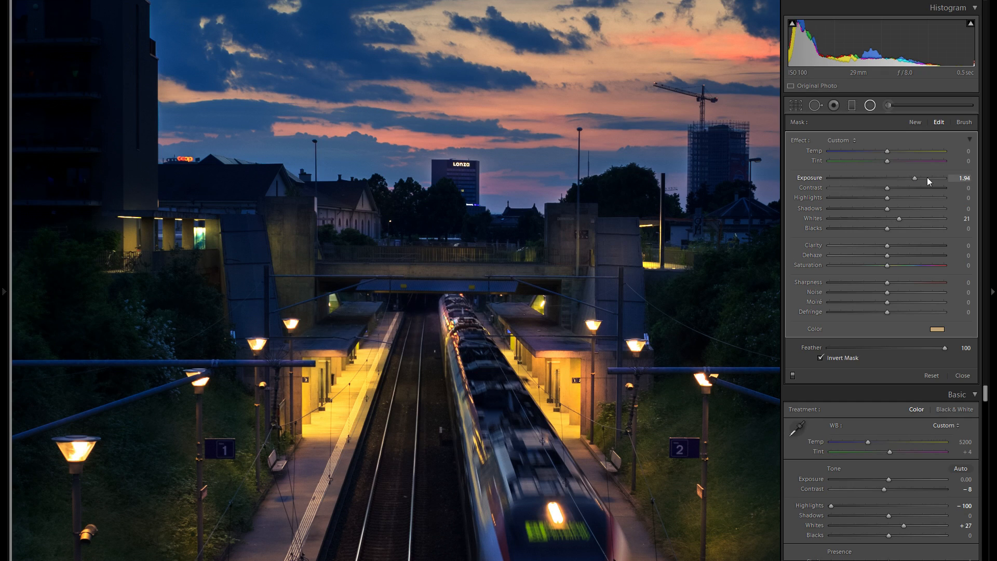
pyautogui.moveTo(929, 178); pyautogui.dragTo(930, 178)
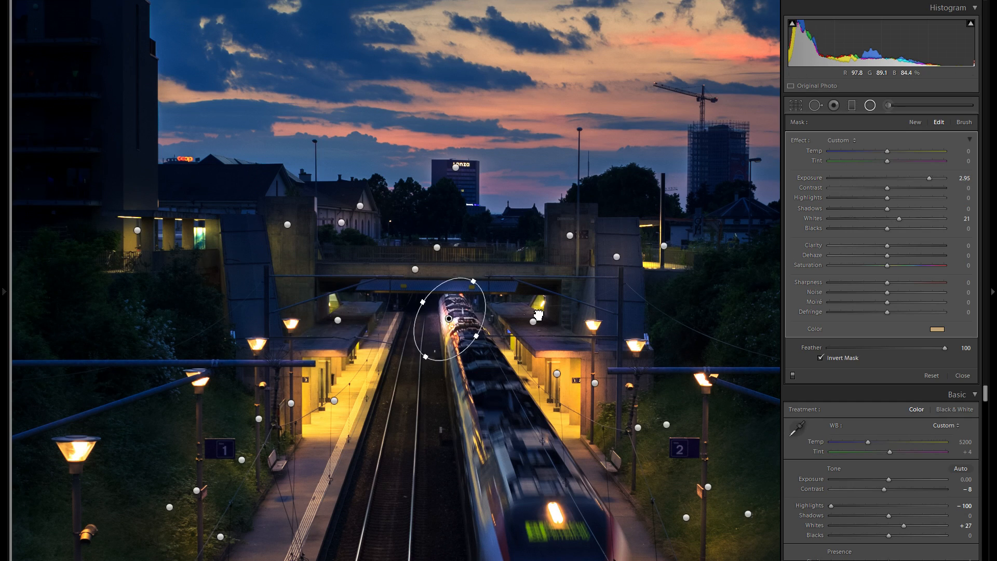
pyautogui.moveTo(450, 321); pyautogui.dragTo(539, 314)
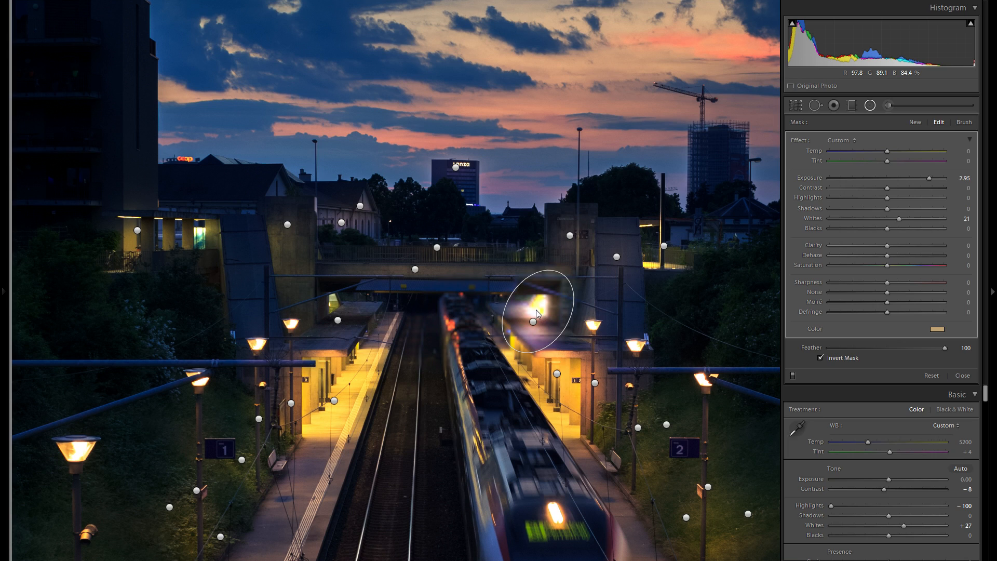
pyautogui.click(896, 180)
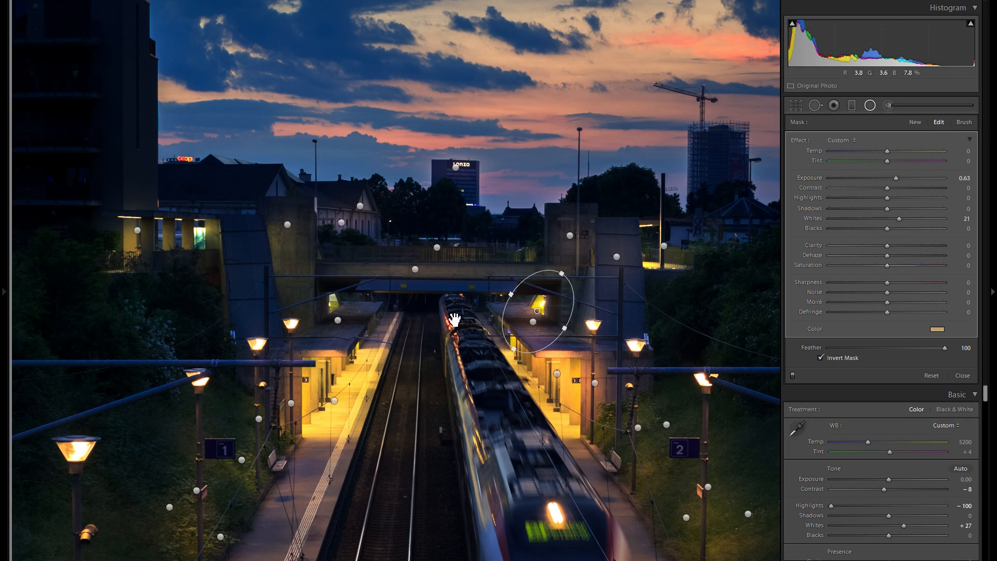
pyautogui.moveTo(466, 318); pyautogui.dragTo(362, 316)
pyautogui.moveTo(441, 296); pyautogui.dragTo(168, 436)
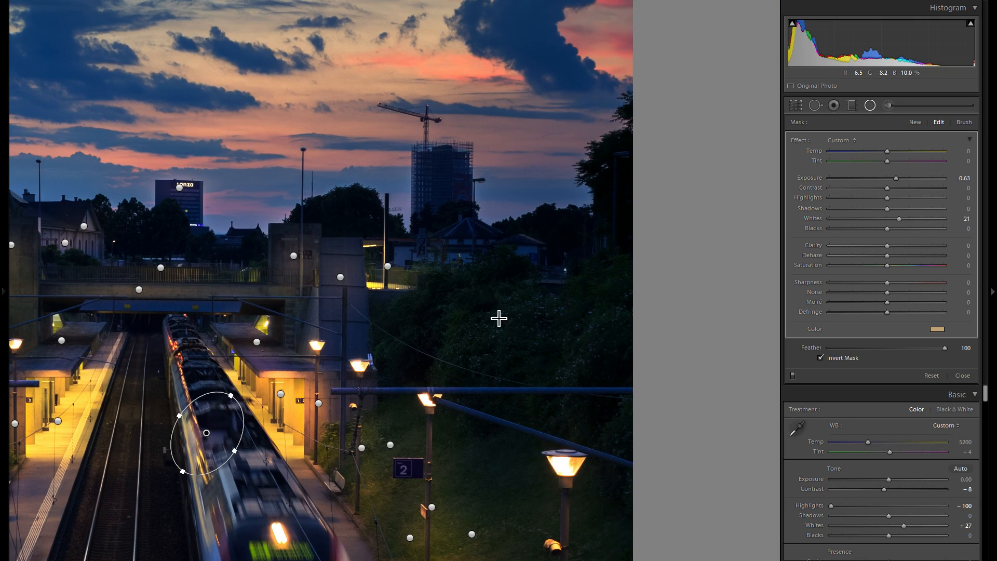
# - Move the train filter onto the dark bushes right of the bridge, enlarge it, and set Exposure to 0.45 and Whites to 76
pyautogui.press('z')
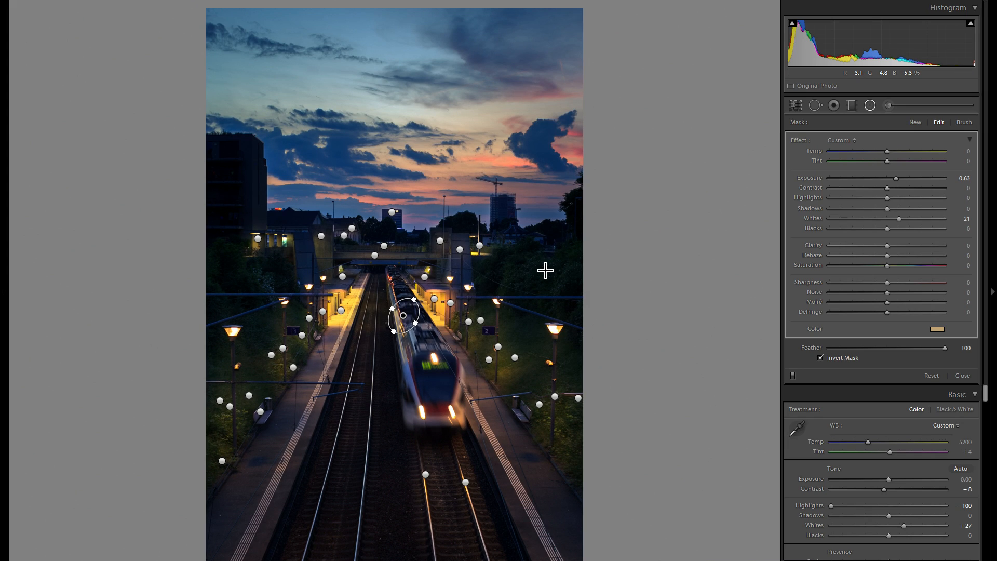
pyautogui.press('z')
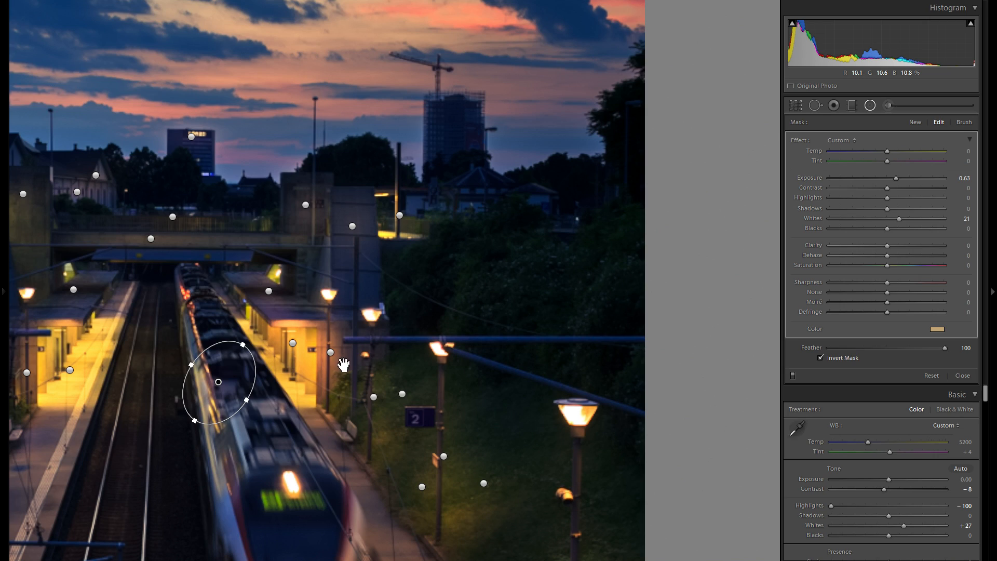
pyautogui.moveTo(234, 375); pyautogui.dragTo(541, 318)
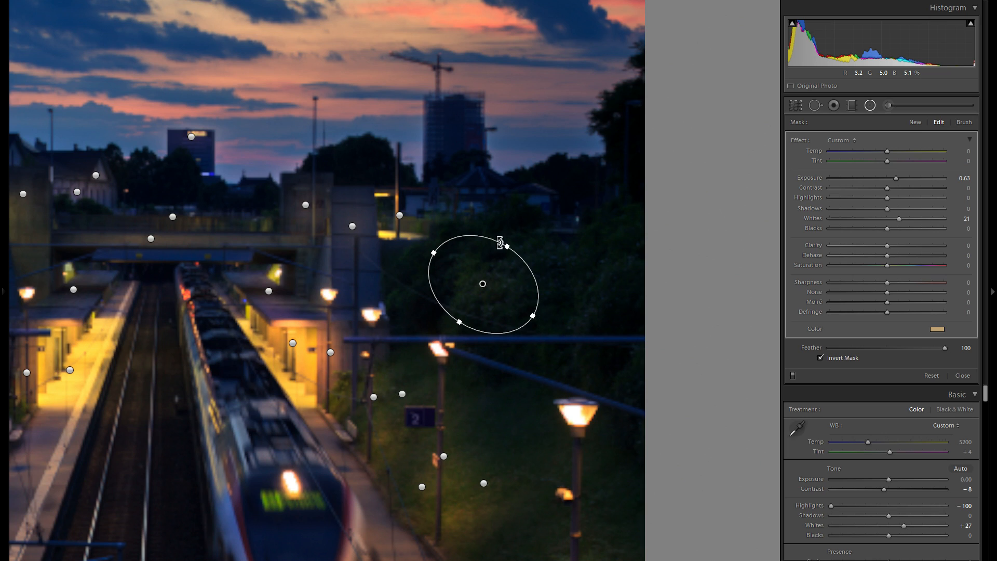
pyautogui.moveTo(526, 231); pyautogui.dragTo(539, 227)
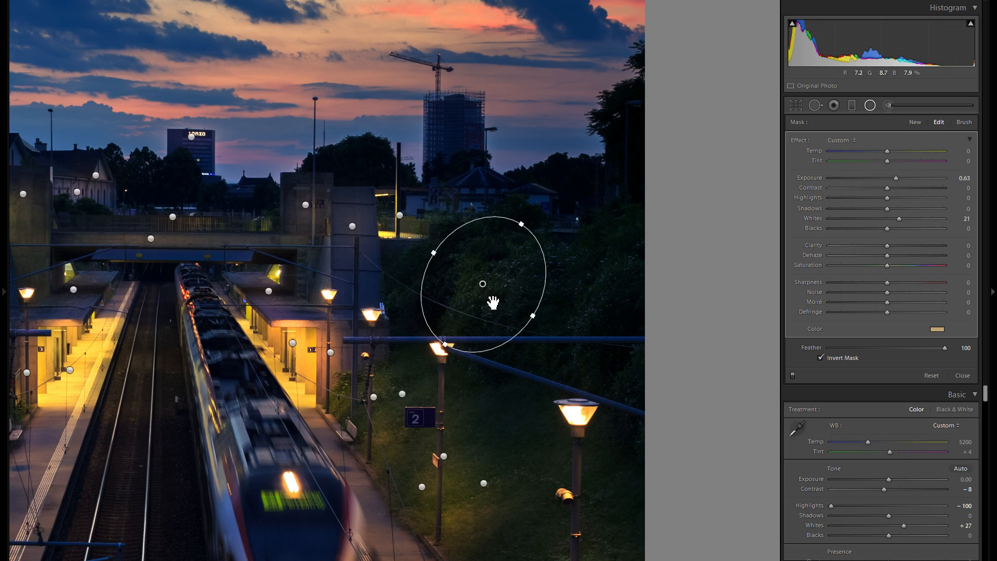
pyautogui.moveTo(895, 179); pyautogui.dragTo(892, 182)
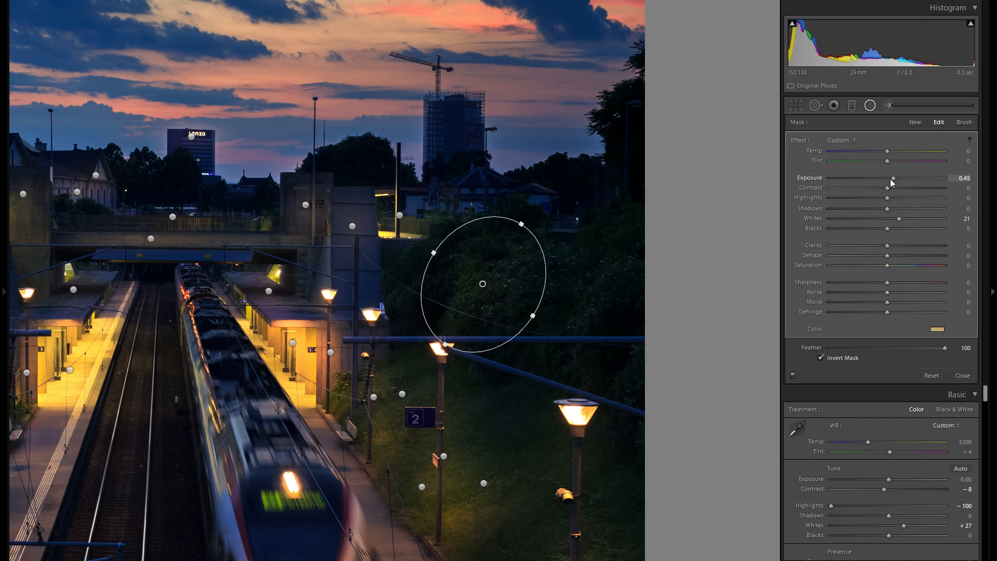
pyautogui.click(931, 219)
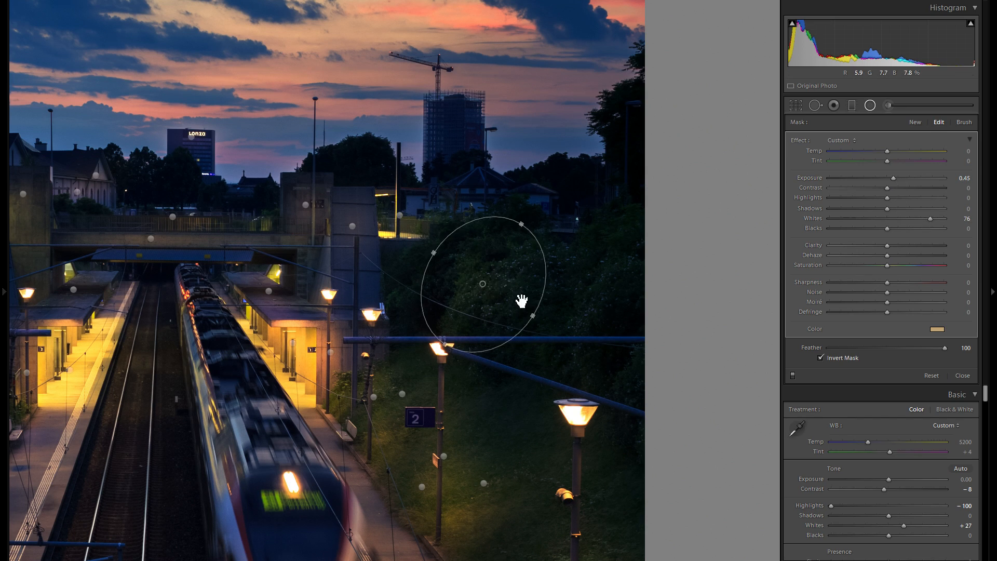
# - Duplicate the bush filter and place the copy over the bushes at the photo's right edge
pyautogui.rightClick(498, 280)
pyautogui.click(529, 286)
pyautogui.moveTo(489, 266); pyautogui.dragTo(628, 260)
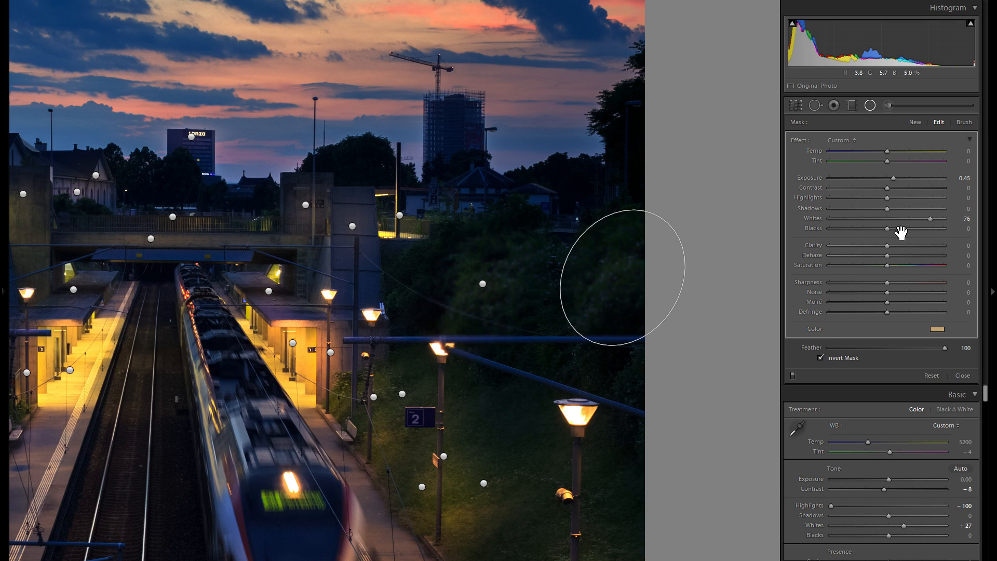
# - Duplicate the right-edge bush filter onto the bushes beside the bridge's concrete wall and narrow the copy
pyautogui.rightClick(653, 279)
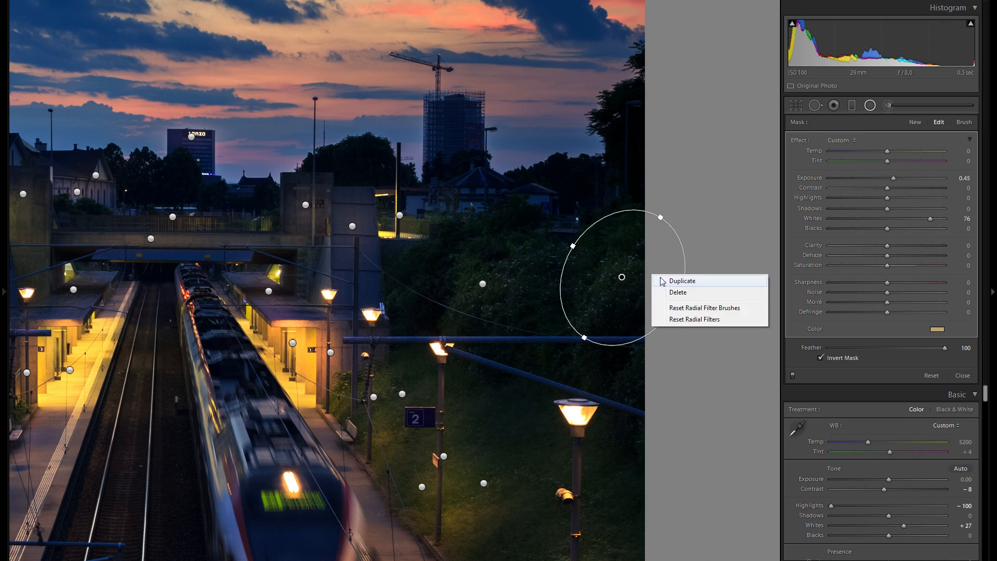
pyautogui.click(658, 254)
pyautogui.moveTo(650, 256); pyautogui.dragTo(442, 240)
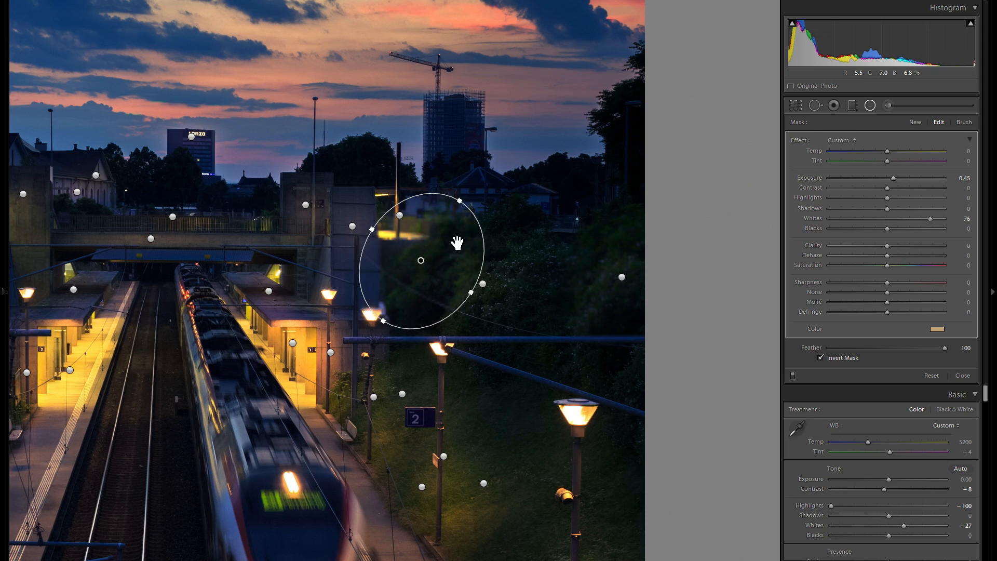
pyautogui.moveTo(473, 292); pyautogui.dragTo(456, 283)
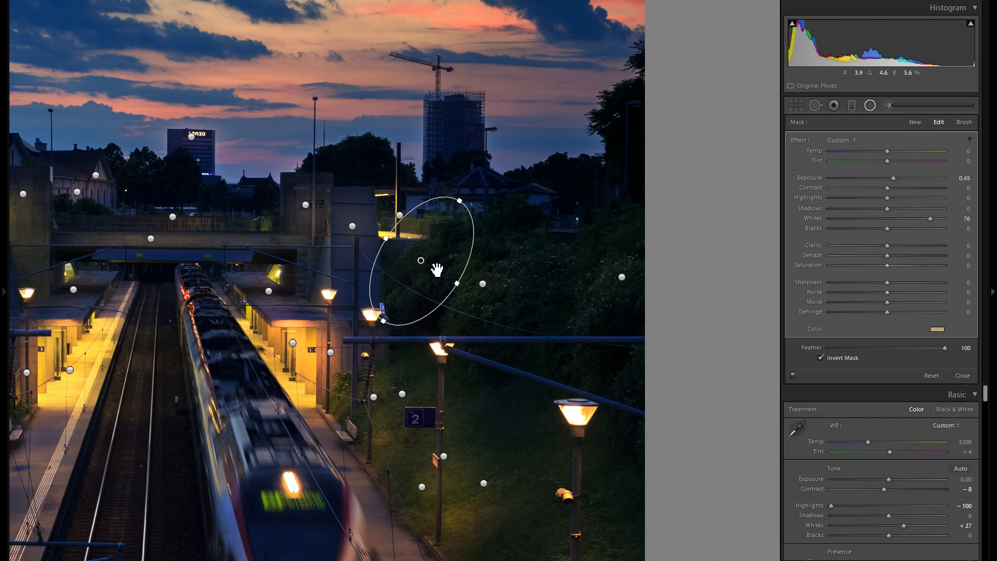
# - Duplicate the narrowed bush filter onto the house below the construction tower, fit the copy around it, and set Exposure to 0.74
pyautogui.rightClick(441, 269)
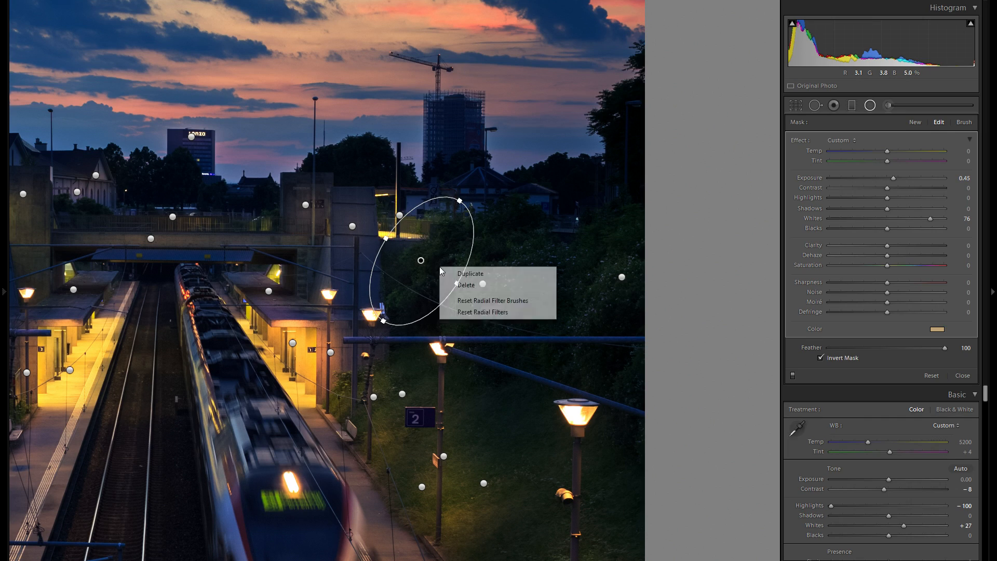
pyautogui.moveTo(420, 288); pyautogui.dragTo(472, 319)
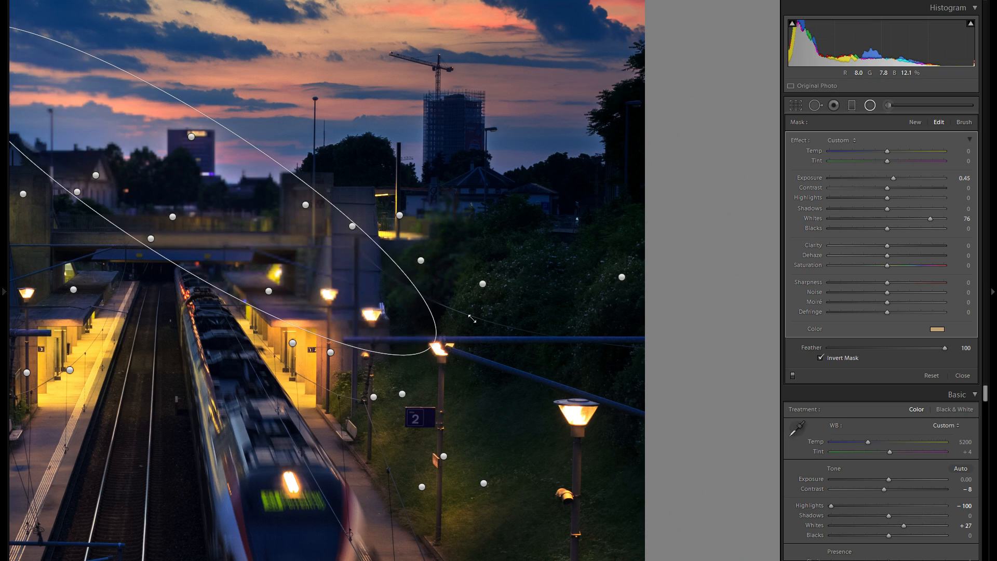
pyautogui.moveTo(220, 121); pyautogui.dragTo(435, 343)
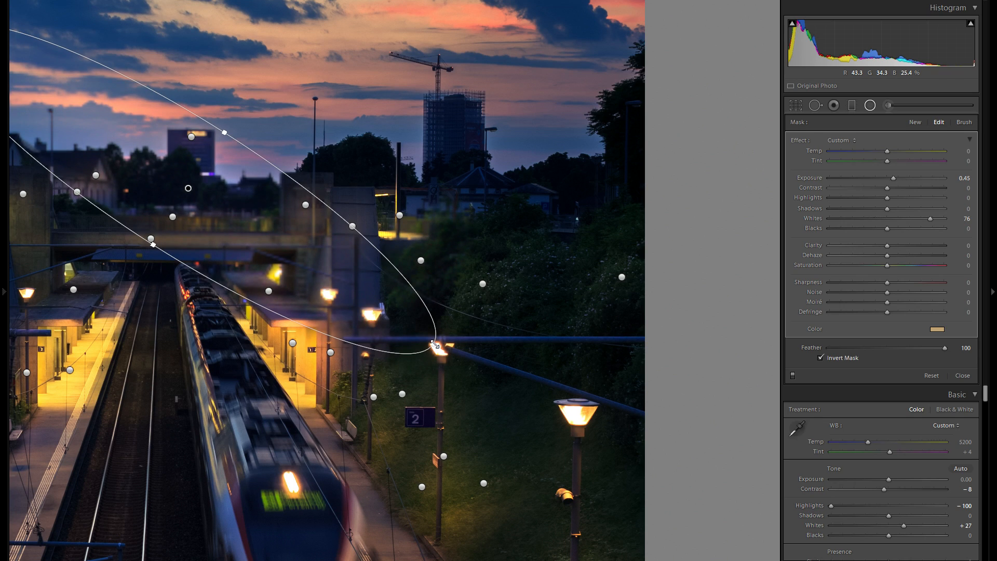
pyautogui.moveTo(295, 251); pyautogui.dragTo(458, 158)
pyautogui.moveTo(894, 178); pyautogui.dragTo(897, 178)
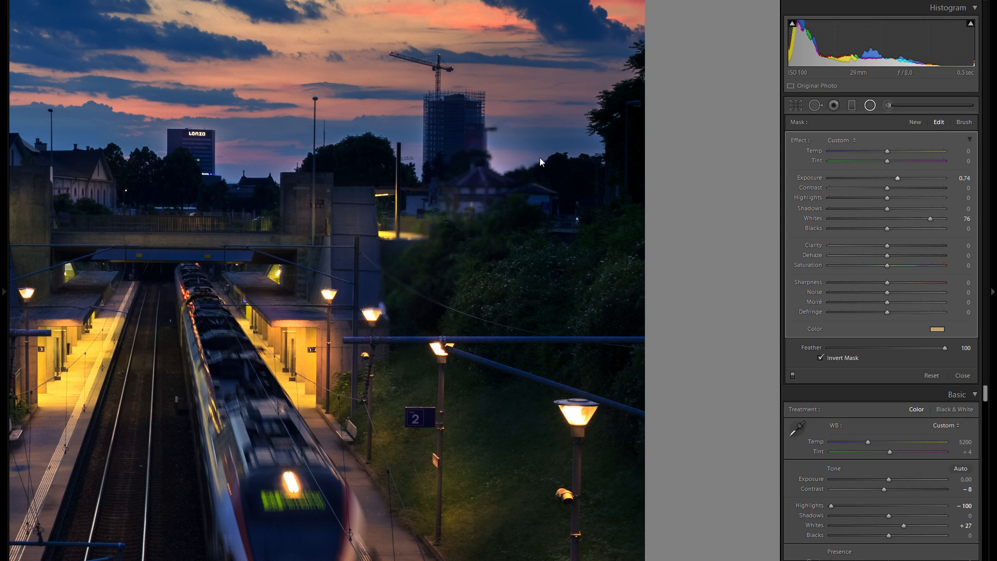
pyautogui.moveTo(485, 182); pyautogui.dragTo(469, 182)
# - Duplicate the house filter onto the dark building and trees to its right, with Temp at 31
pyautogui.rightClick(470, 179)
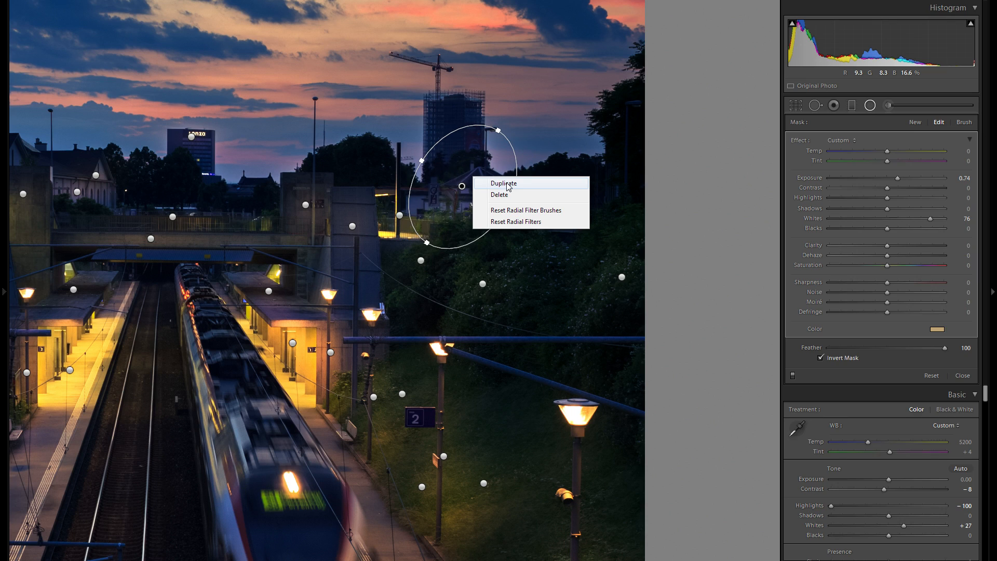
pyautogui.moveTo(470, 178); pyautogui.dragTo(579, 192)
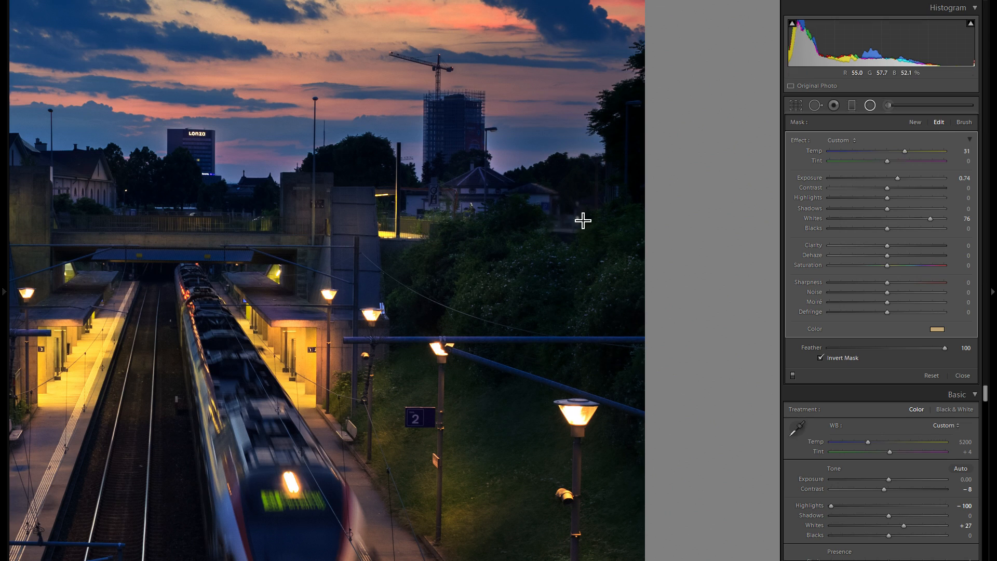
# - Duplicate the warm building filter onto the bushes left of the bridge, below the lit windows, and set the copy's Whites to 30
pyautogui.rightClick(568, 201)
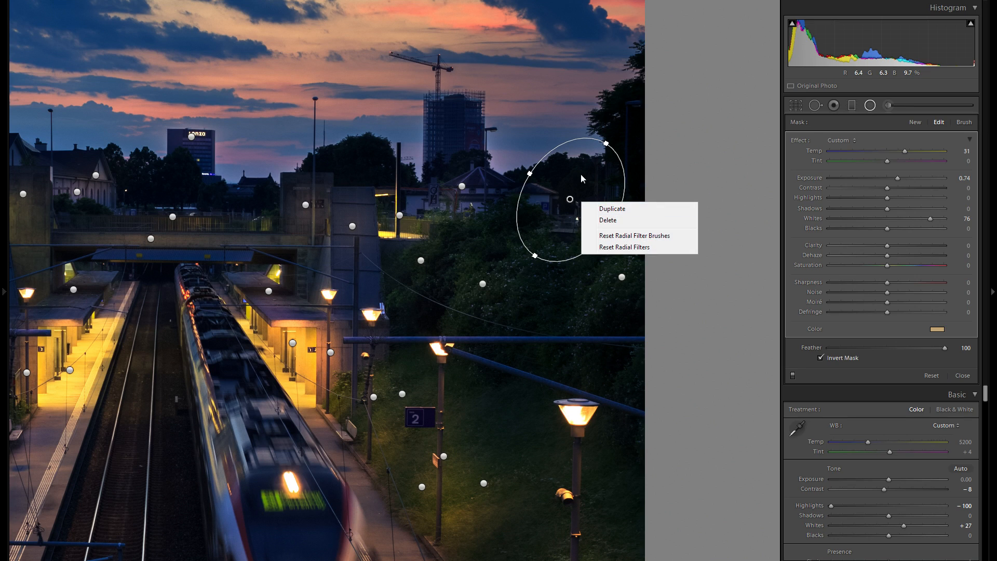
pyautogui.moveTo(519, 189); pyautogui.dragTo(171, 236)
pyautogui.moveTo(329, 247); pyautogui.dragTo(678, 235)
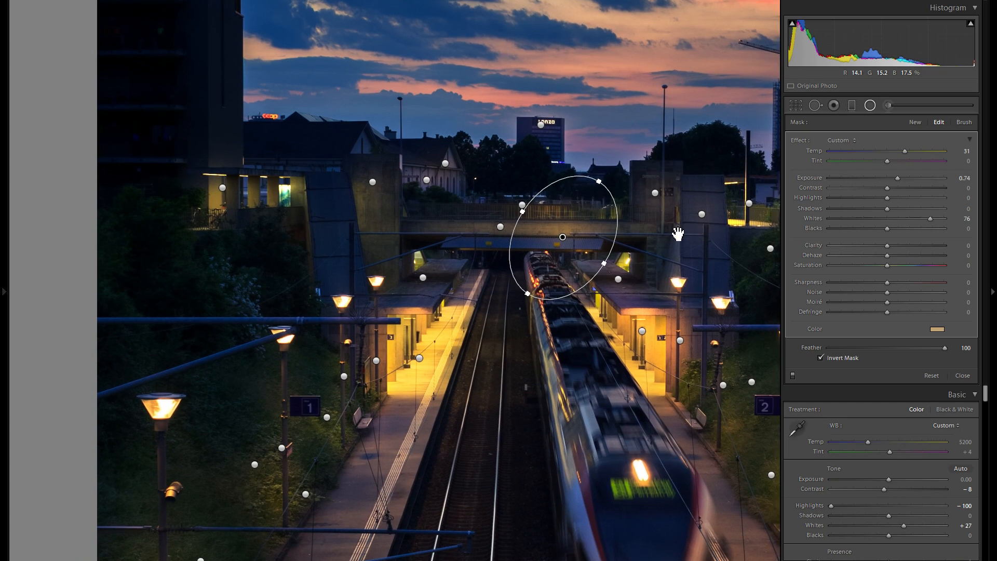
pyautogui.moveTo(567, 237); pyautogui.dragTo(256, 271)
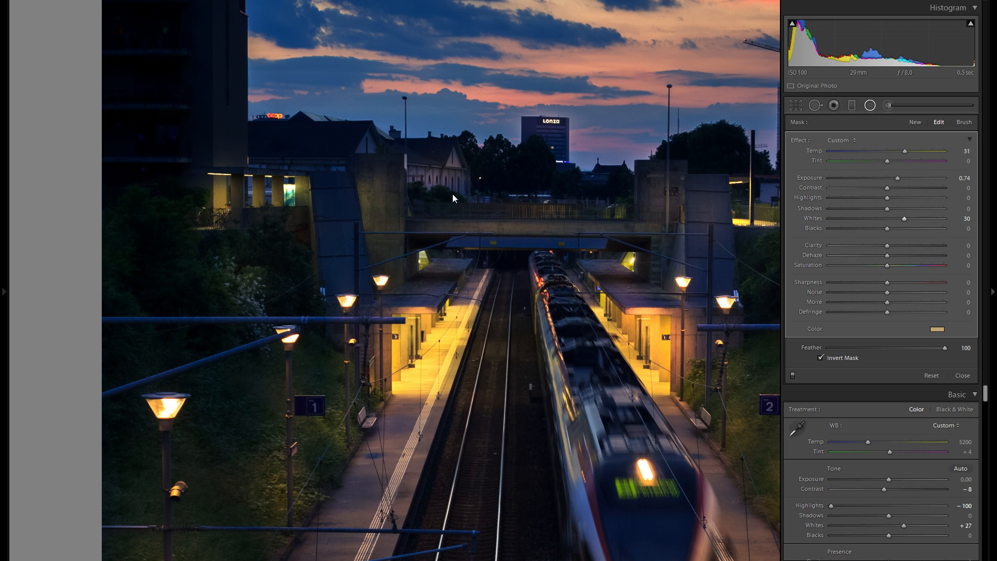
pyautogui.moveTo(634, 245); pyautogui.dragTo(254, 241)
pyautogui.moveTo(529, 251); pyautogui.dragTo(706, 233)
pyautogui.moveTo(331, 283); pyautogui.dragTo(605, 283)
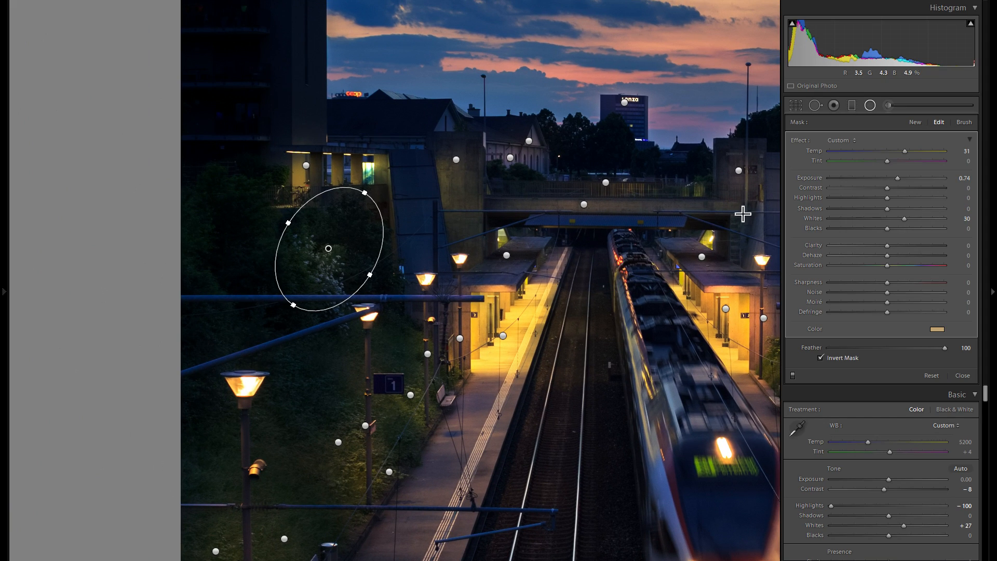
# - Set the Exposure of the filter on the bushes below the lit windows to 0.52 and duplicate it onto the darker bushes beside them, with Temp at 19
pyautogui.moveTo(898, 178); pyautogui.dragTo(896, 179)
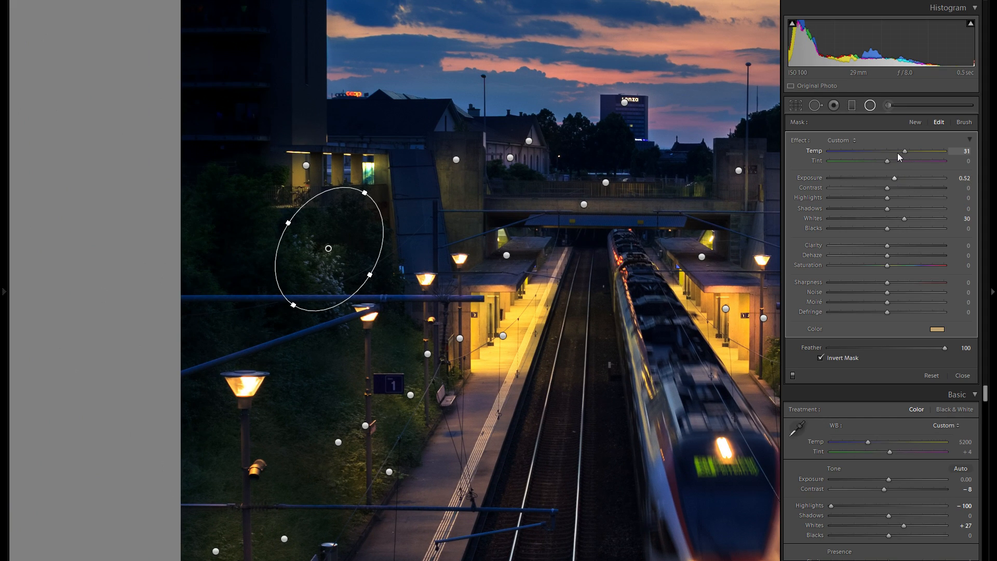
pyautogui.rightClick(360, 255)
pyautogui.moveTo(330, 267); pyautogui.dragTo(372, 234)
# - Duplicate the bush filter onto the foliage beside the slanted concrete wall and shrink the copy to a smaller circle
pyautogui.rightClick(218, 241)
pyautogui.click(250, 247)
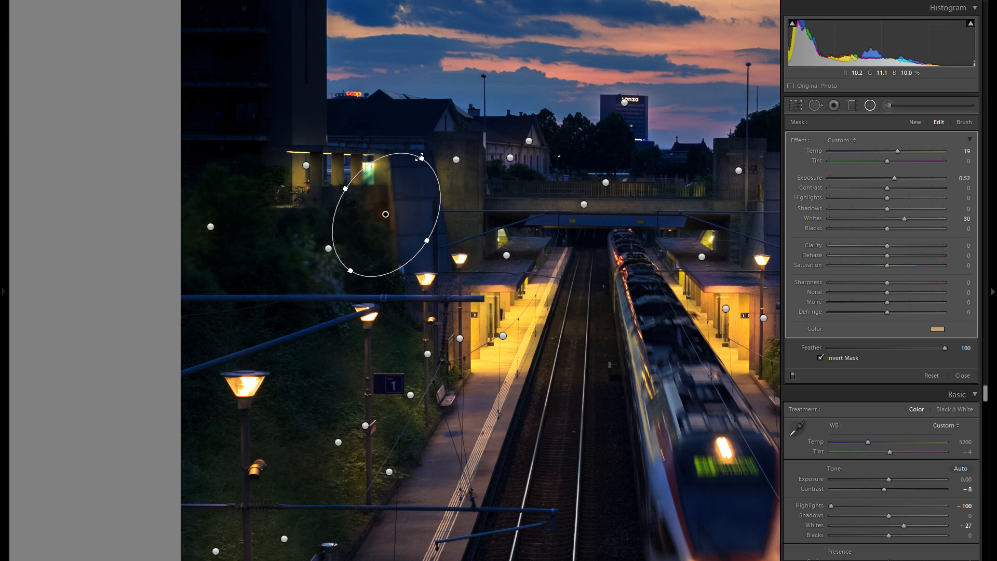
pyautogui.moveTo(418, 160); pyautogui.dragTo(374, 224)
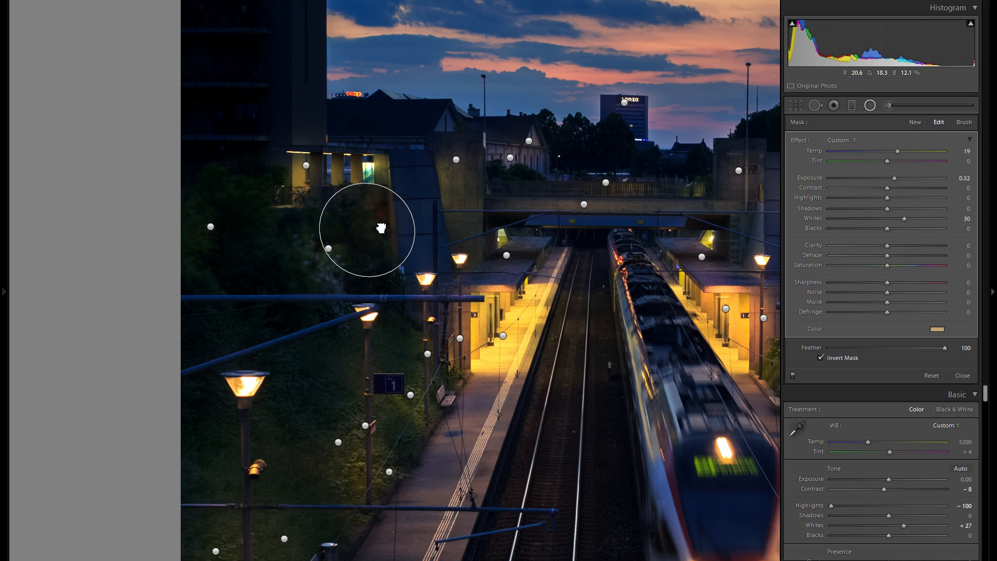
pyautogui.moveTo(381, 231); pyautogui.dragTo(382, 227)
# - Duplicate the small circular filter onto the dark slope behind the front platform lamp and set the copy's Temp to 0
pyautogui.rightClick(390, 231)
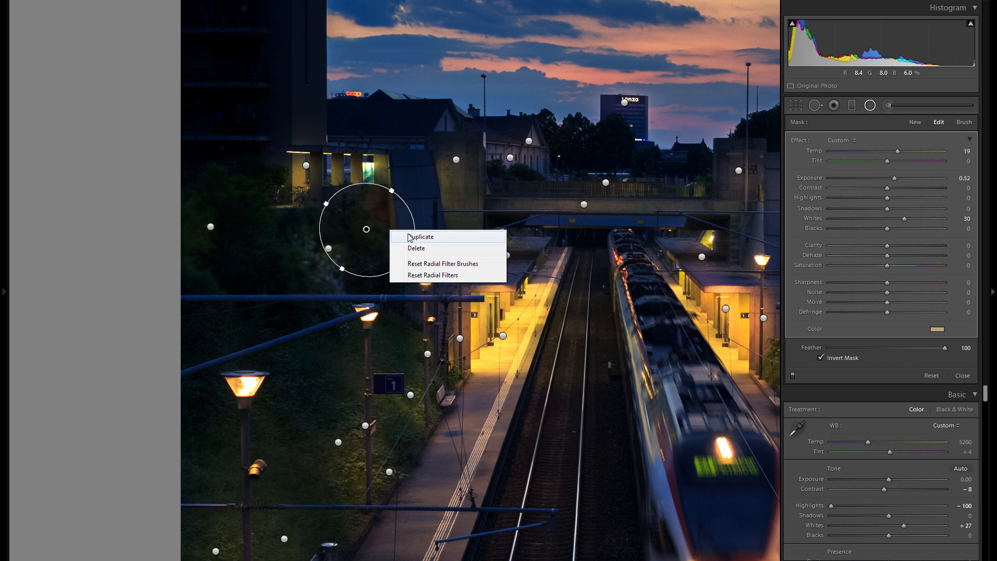
pyautogui.moveTo(367, 241); pyautogui.dragTo(331, 376)
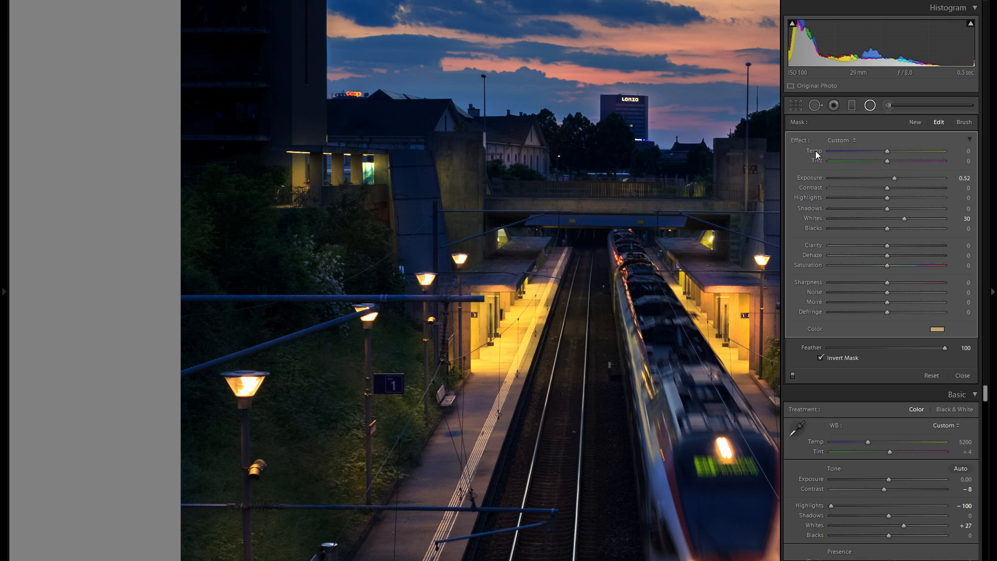
# - Duplicate the slope filter and place the copy over the lower side wall of the tall dark building
pyautogui.rightClick(301, 367)
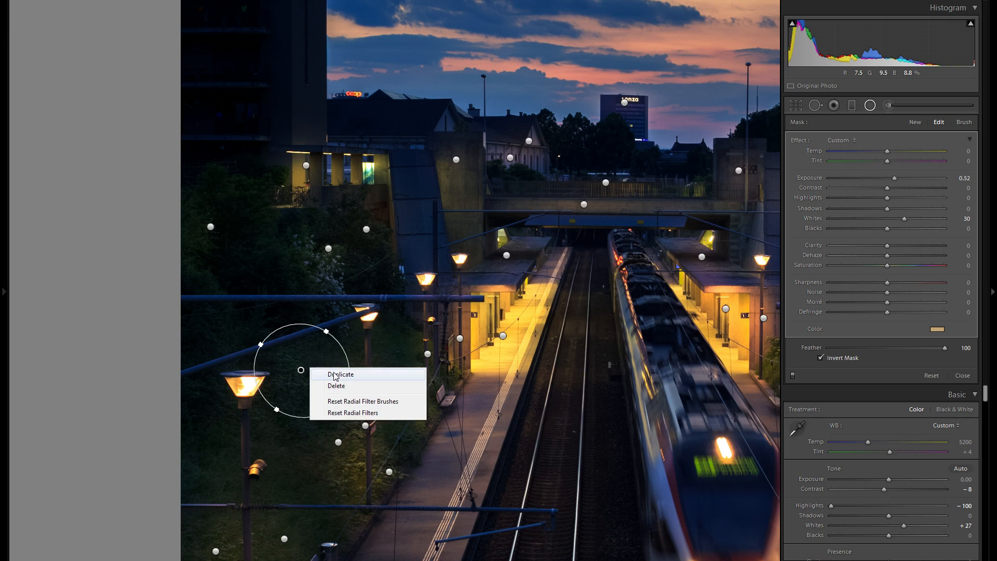
pyautogui.click(341, 374)
pyautogui.moveTo(297, 354); pyautogui.dragTo(418, 119)
pyautogui.moveTo(512, 133); pyautogui.dragTo(584, 318)
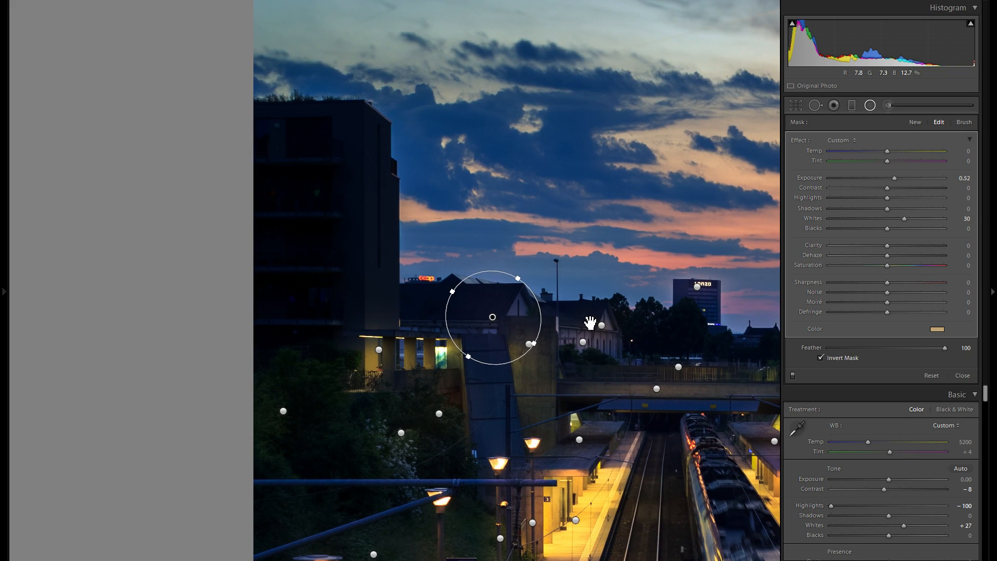
pyautogui.moveTo(490, 314); pyautogui.dragTo(392, 278)
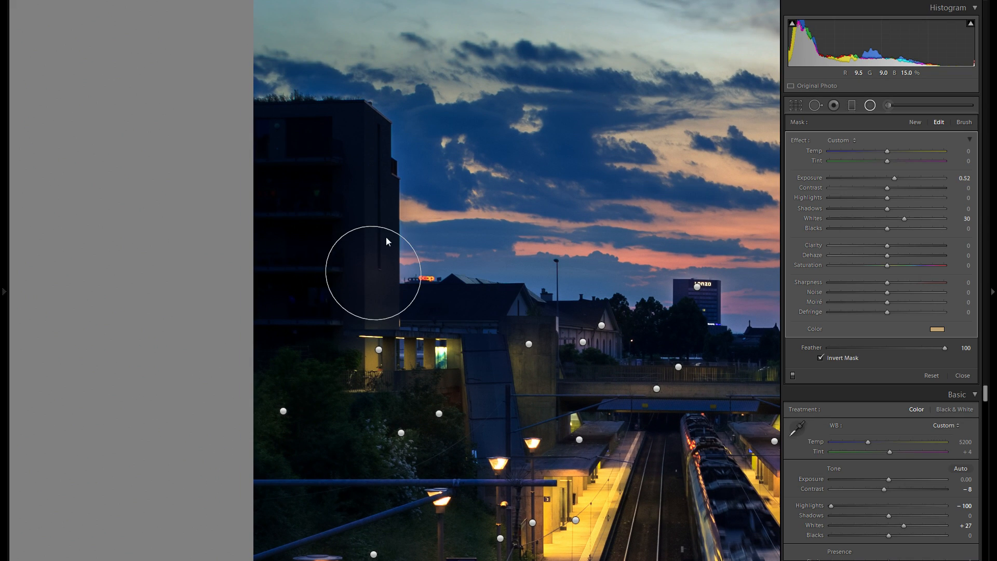
# - Stretch the side wall filter into a tall narrow ellipse, with Temp at 29, Exposure at 0.60 and Whites at 75
pyautogui.moveTo(399, 234); pyautogui.dragTo(425, 193)
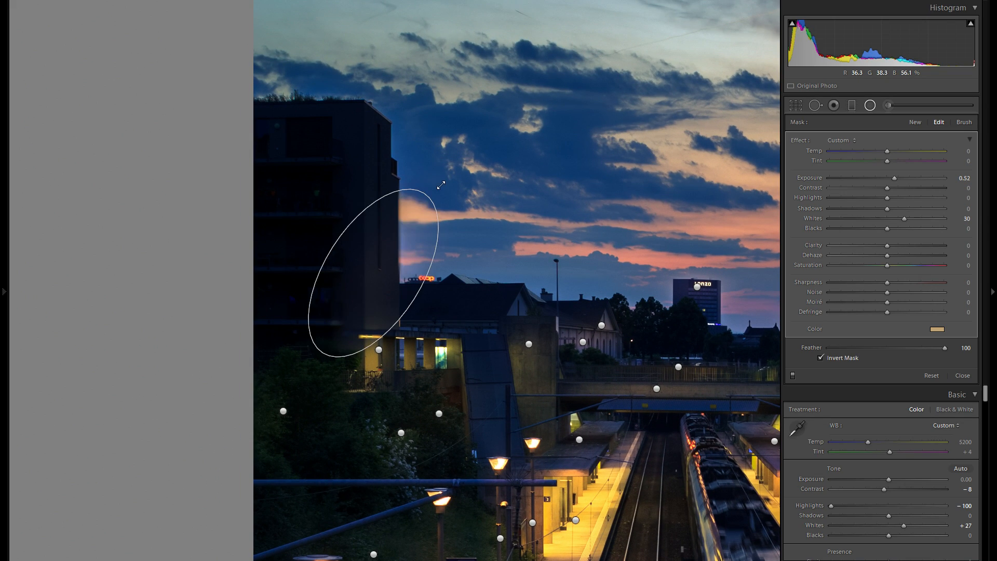
pyautogui.moveTo(414, 298); pyautogui.dragTo(387, 209)
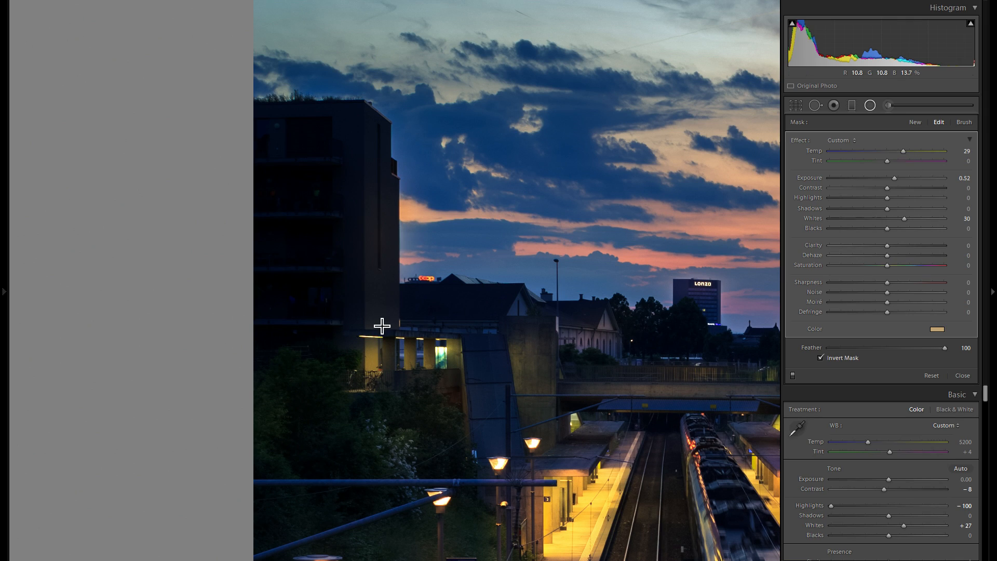
pyautogui.moveTo(377, 329); pyautogui.dragTo(384, 362)
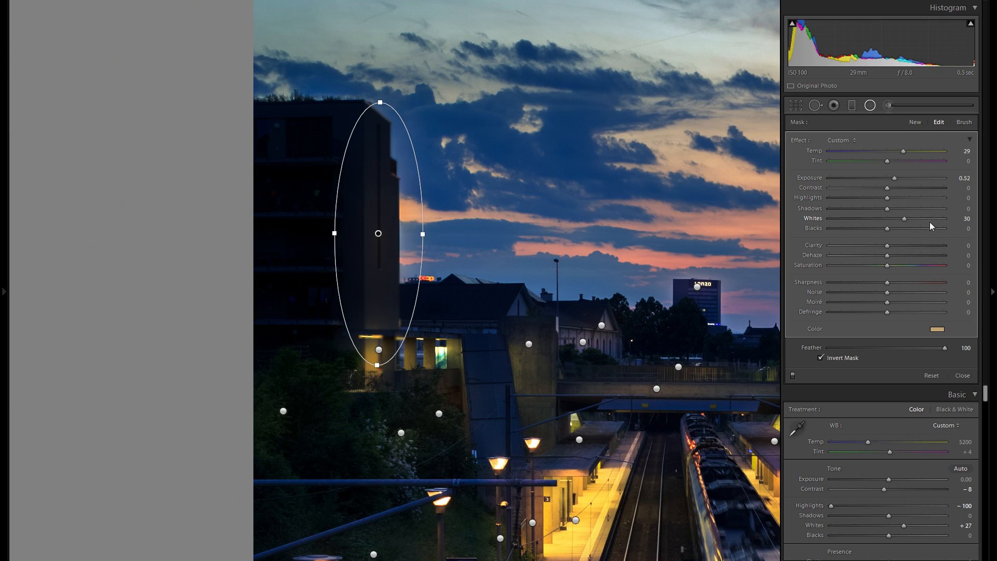
pyautogui.moveTo(899, 176); pyautogui.dragTo(895, 177)
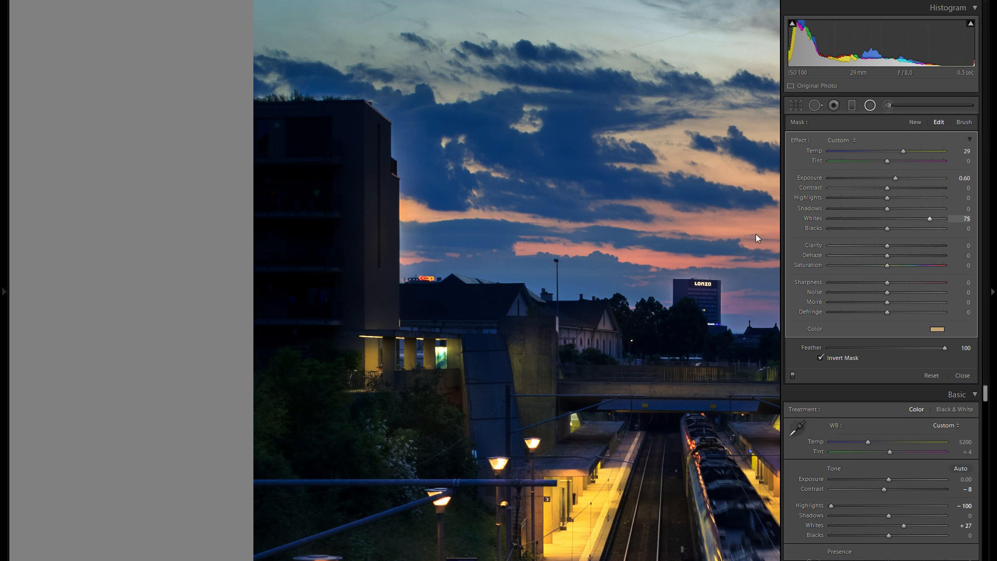
# - Duplicate the side wall filter onto the building's balcony front and shorten the copy to fit the upper floors
pyautogui.rightClick(388, 229)
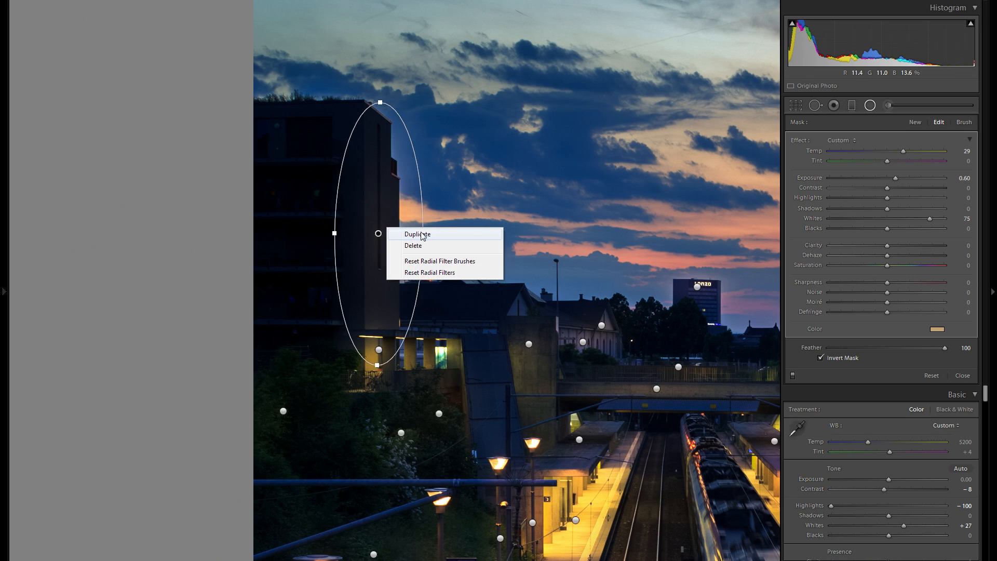
pyautogui.click(296, 151)
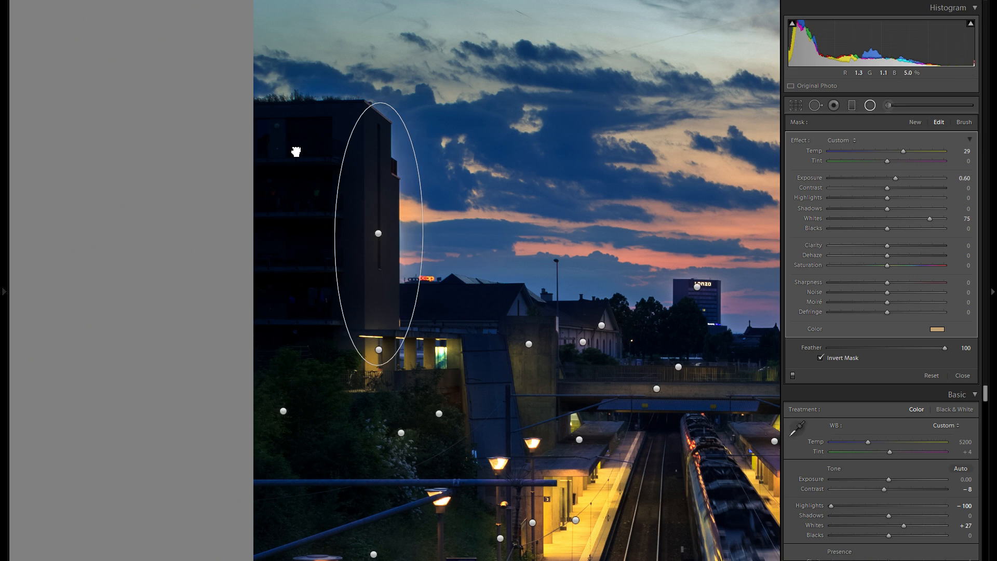
pyautogui.moveTo(294, 151); pyautogui.dragTo(293, 151)
pyautogui.moveTo(302, 71); pyautogui.dragTo(302, 100)
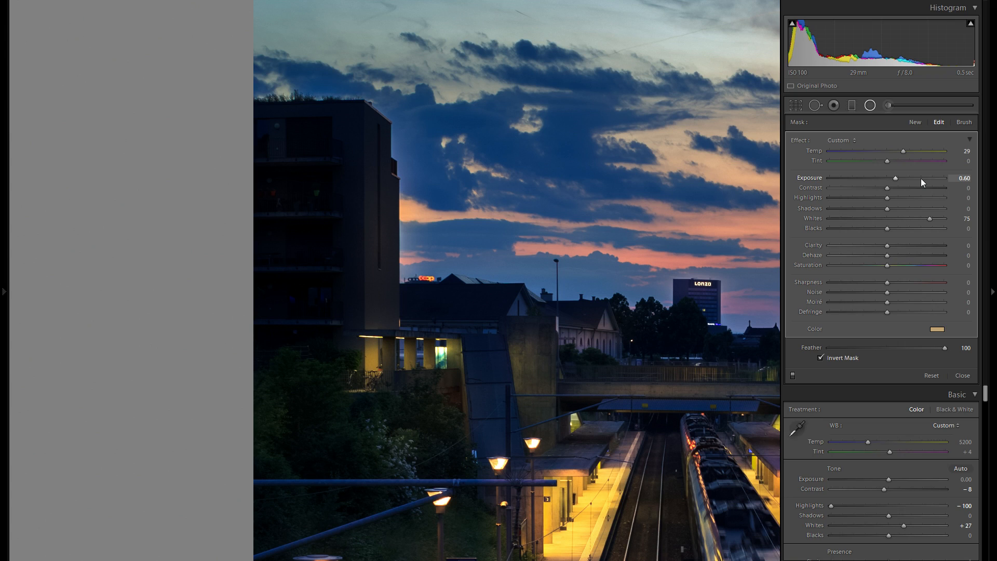
# - Set the balcony filter's Exposure to 0.63 and Temp to 66, and widen it across the balcony front
pyautogui.moveTo(921, 179); pyautogui.dragTo(929, 176)
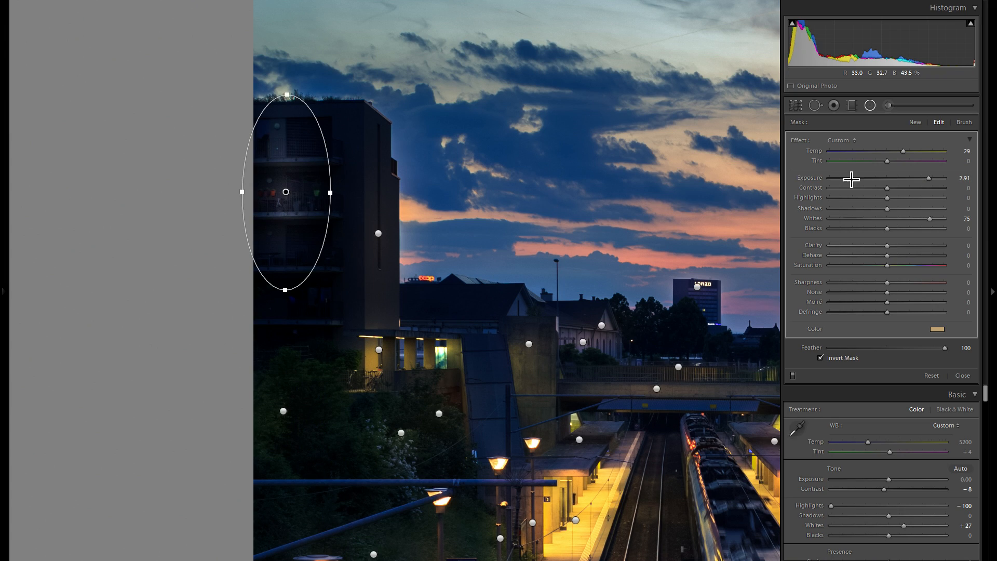
pyautogui.moveTo(927, 178); pyautogui.dragTo(896, 179)
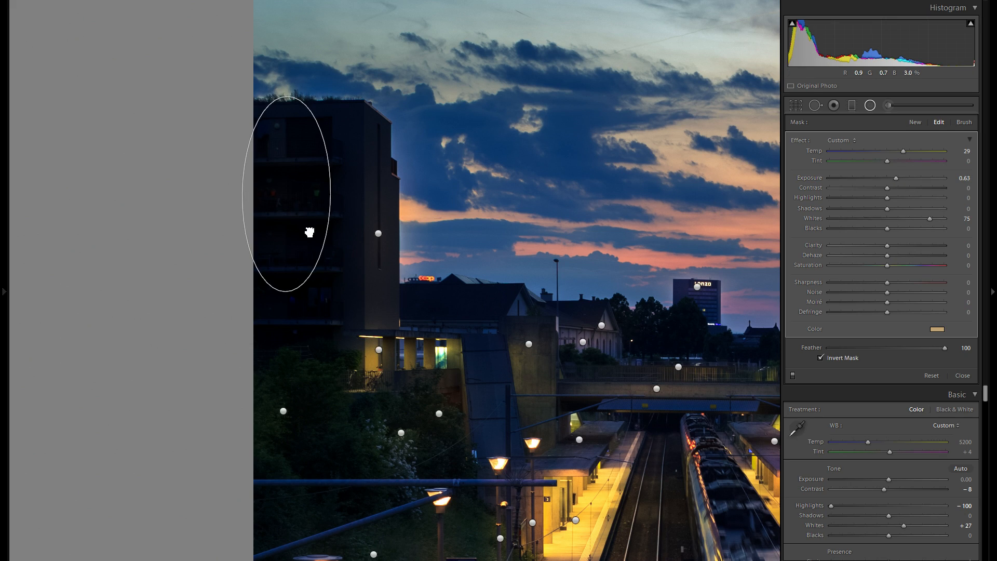
pyautogui.moveTo(903, 151); pyautogui.dragTo(927, 152)
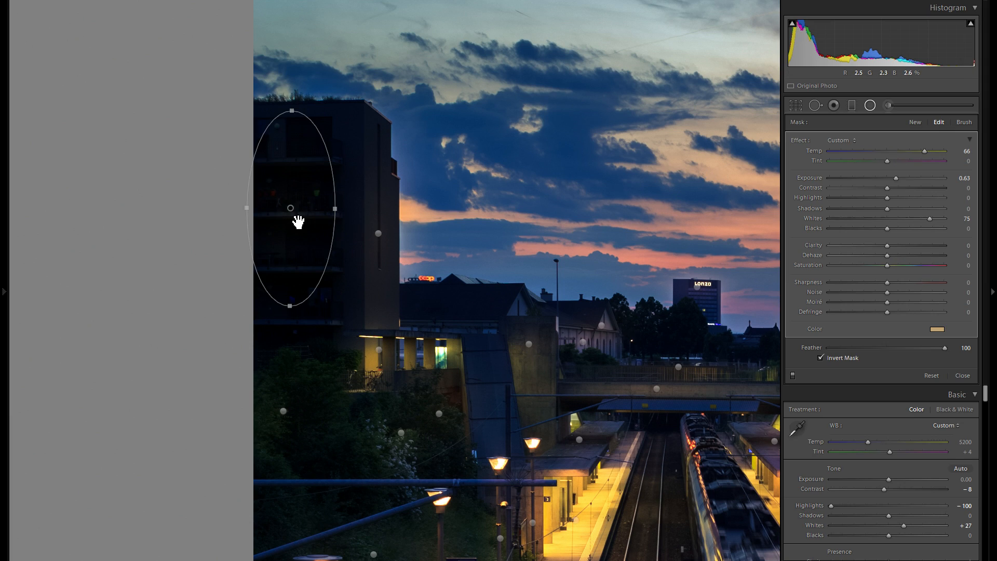
pyautogui.moveTo(340, 205); pyautogui.dragTo(360, 206)
# - Duplicate the balcony filter onto the bushes at the building's base, flatten the copy, and set its Temp to 45
pyautogui.rightClick(337, 210)
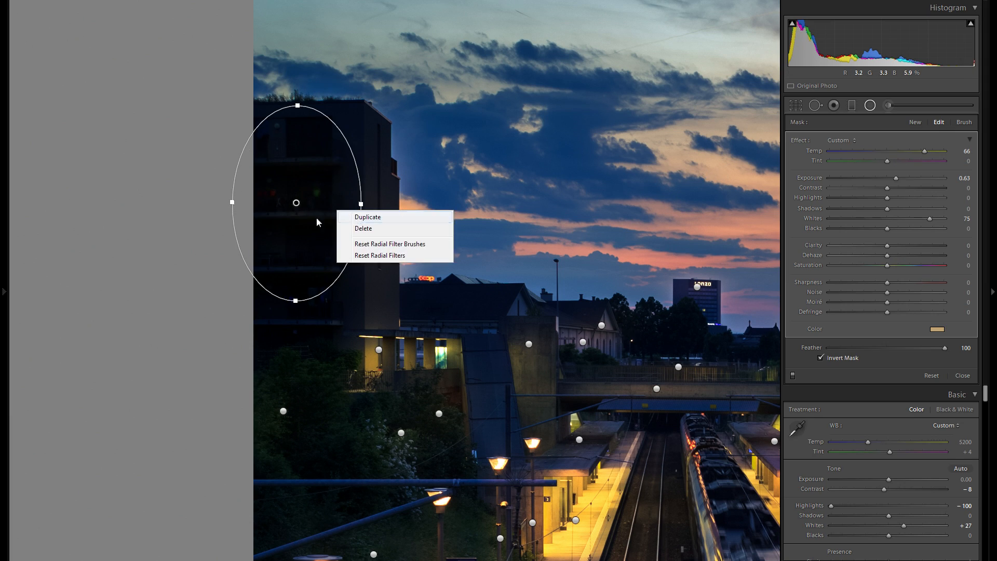
pyautogui.click(323, 351)
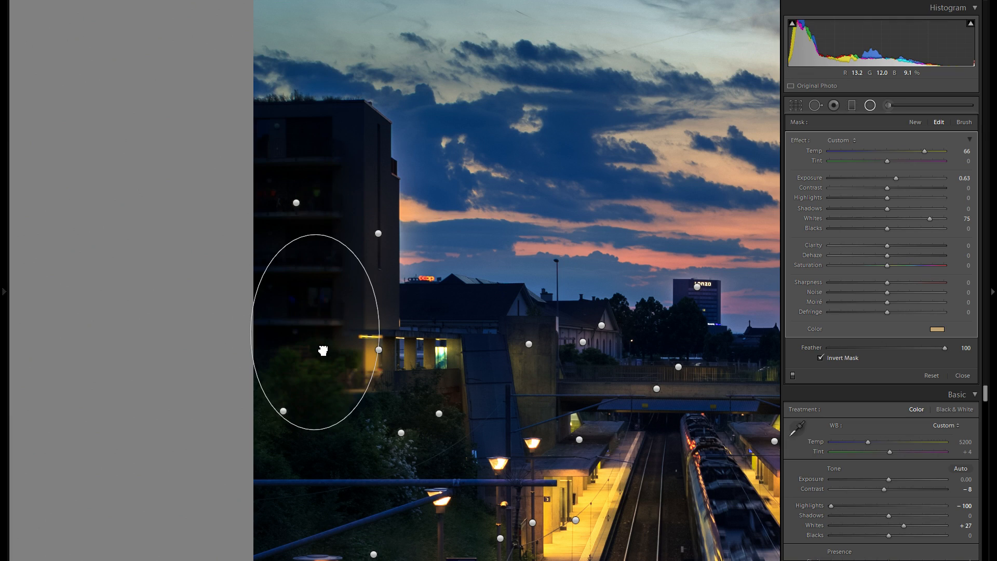
pyautogui.moveTo(314, 247); pyautogui.dragTo(321, 346)
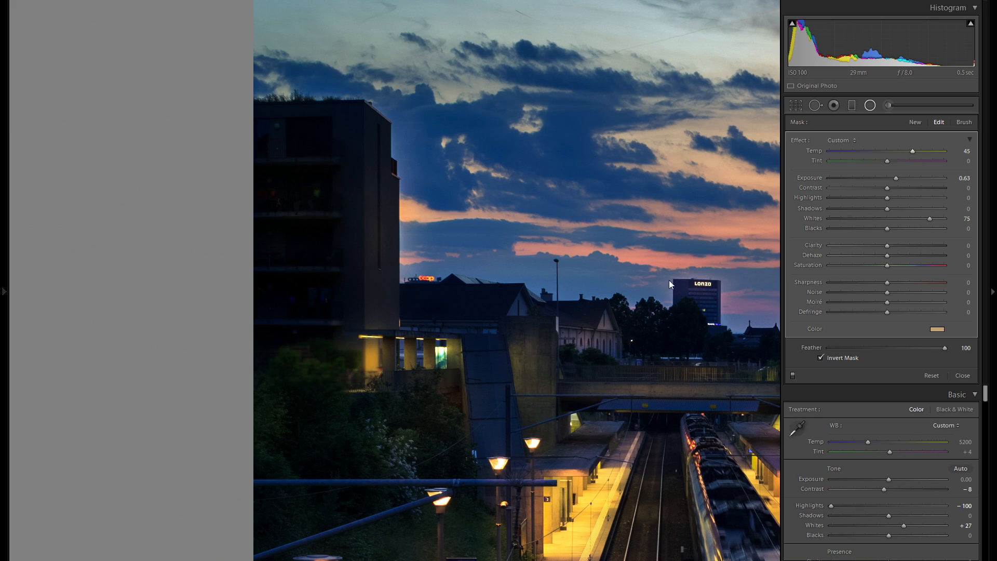
# - Duplicate the flattened bush filter onto the slanted concrete wall beside the bridge and reshape the copy into a narrow upright ellipse
pyautogui.rightClick(345, 353)
pyautogui.rightClick(320, 357)
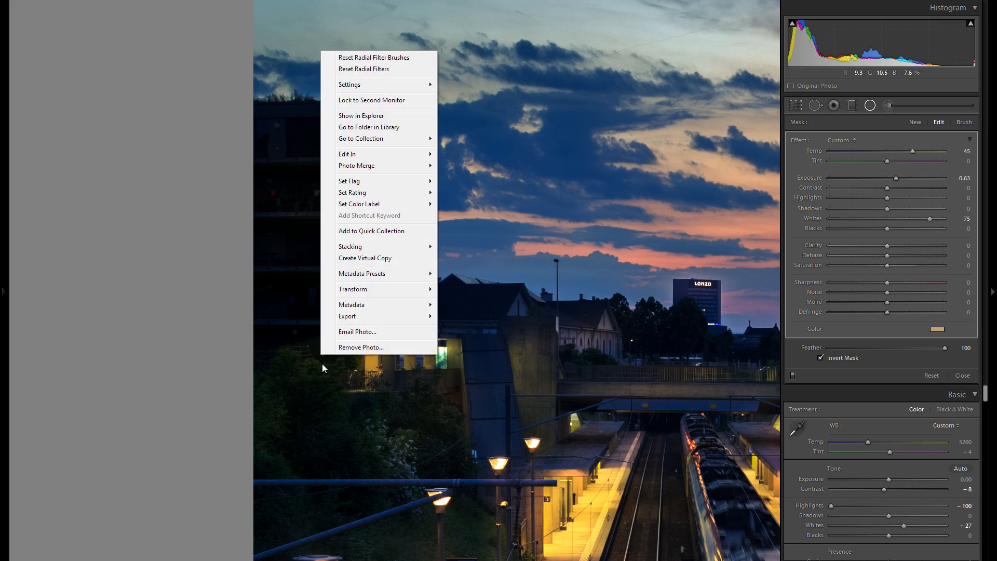
pyautogui.click(322, 363)
pyautogui.rightClick(324, 364)
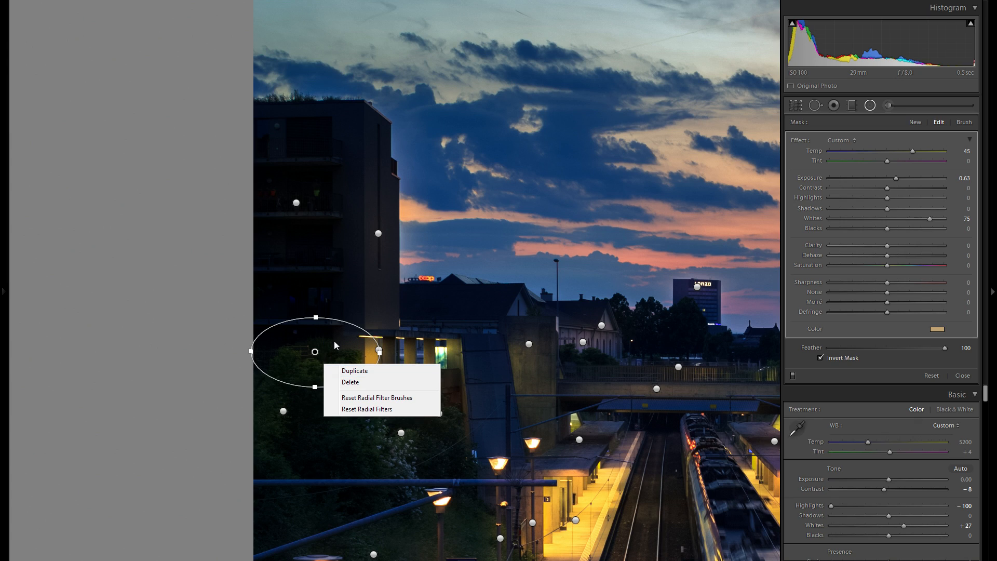
pyautogui.click(354, 370)
pyautogui.moveTo(326, 353); pyautogui.dragTo(526, 387)
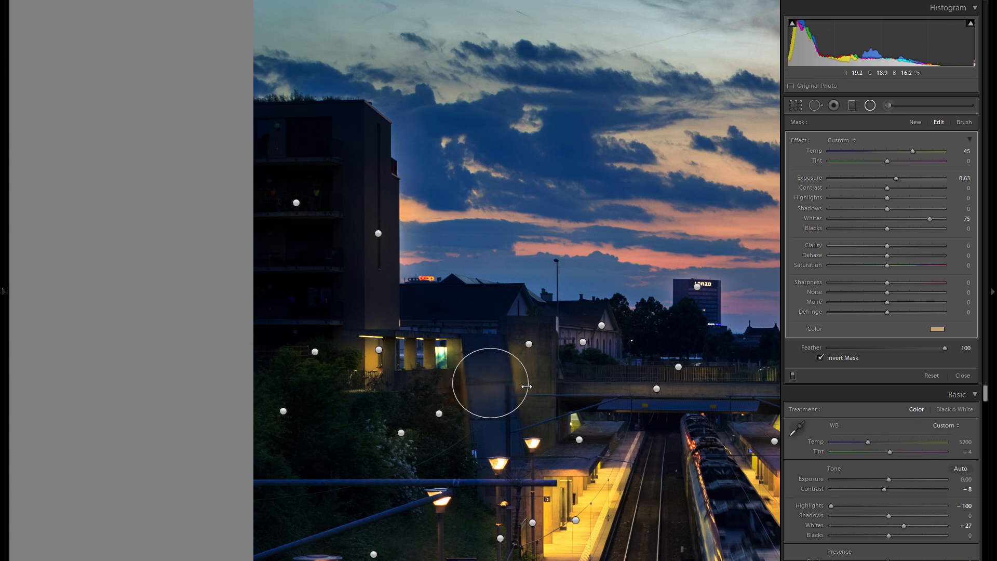
pyautogui.moveTo(491, 337); pyautogui.dragTo(490, 333)
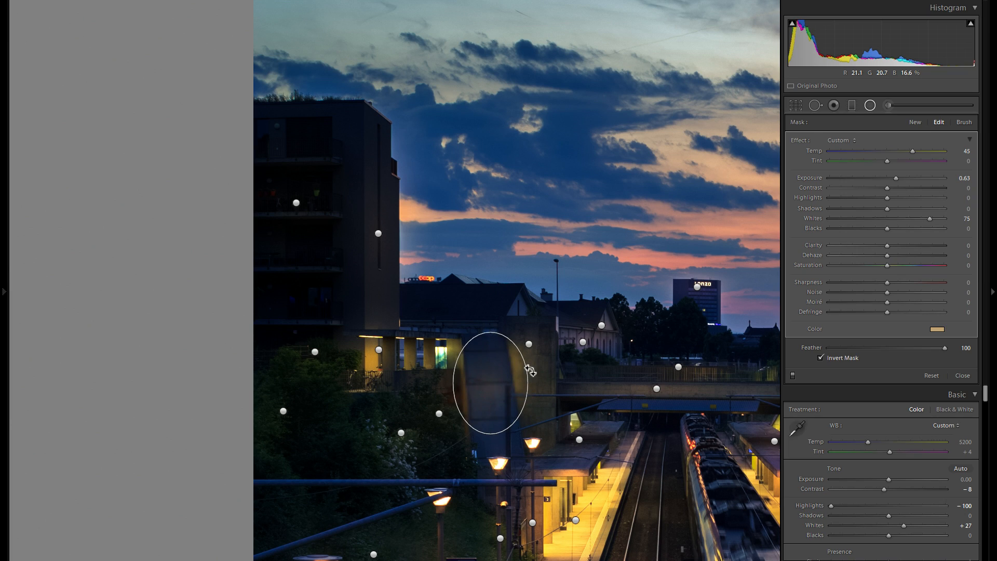
# - Duplicate the slanted wall filter onto the dark roof above it as a flat ellipse, with Temp at 18 and Exposure at 0.89
pyautogui.rightClick(497, 370)
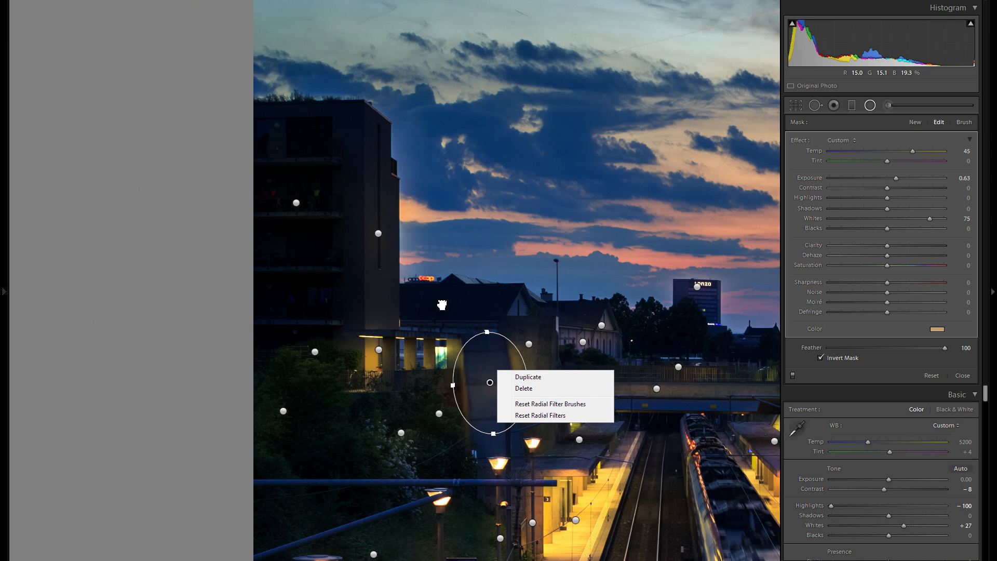
pyautogui.click(484, 358)
pyautogui.moveTo(481, 362); pyautogui.dragTo(496, 315)
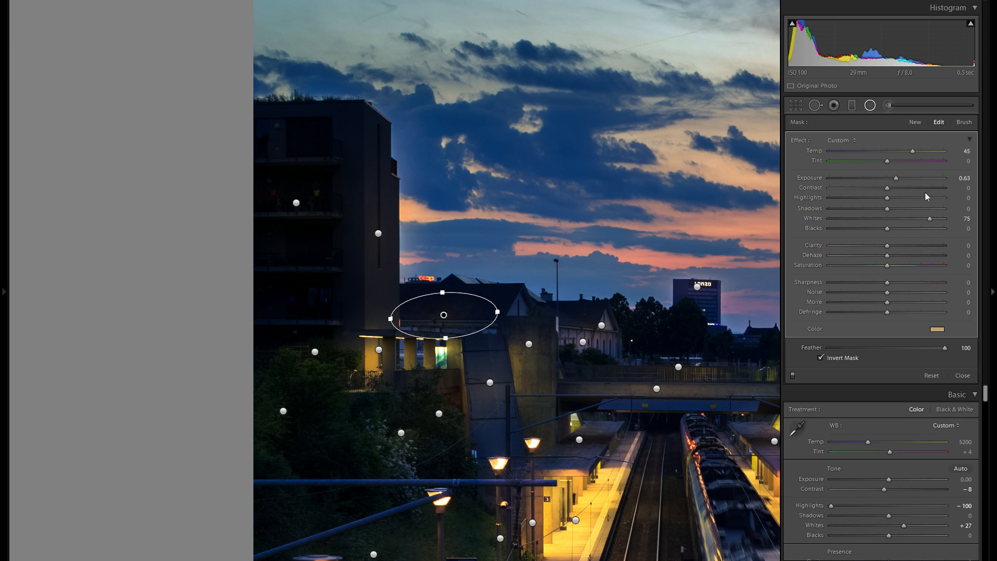
pyautogui.moveTo(894, 155); pyautogui.dragTo(901, 178)
# - Duplicate the roof filter onto the gable end of the roof, above the concrete pillar, and shrink the copy
pyautogui.rightClick(461, 319)
pyautogui.click(490, 325)
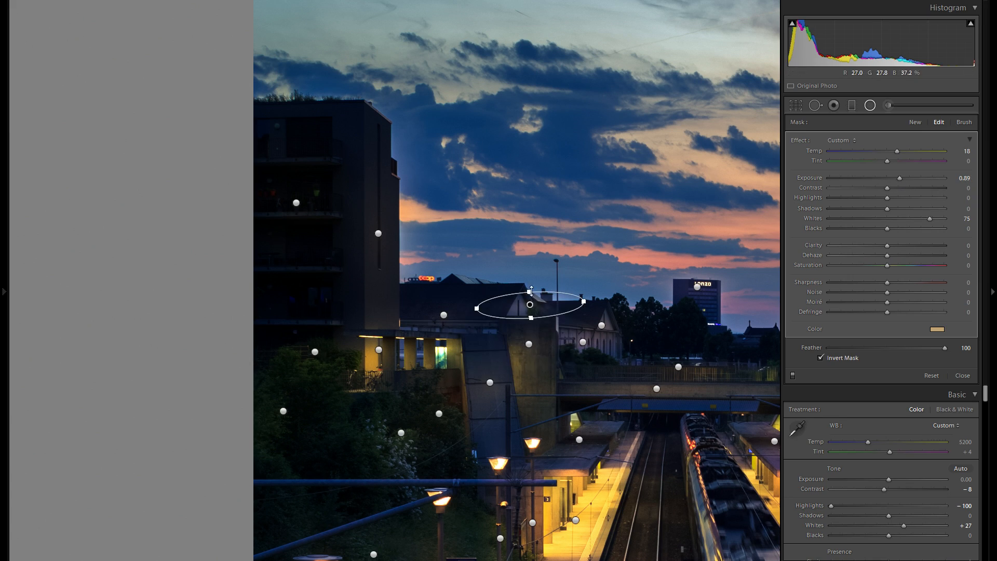
pyautogui.moveTo(529, 292)
pyautogui.mouseDown()
pyautogui.moveTo(569, 300)
pyautogui.moveTo(535, 304)
pyautogui.mouseUp()
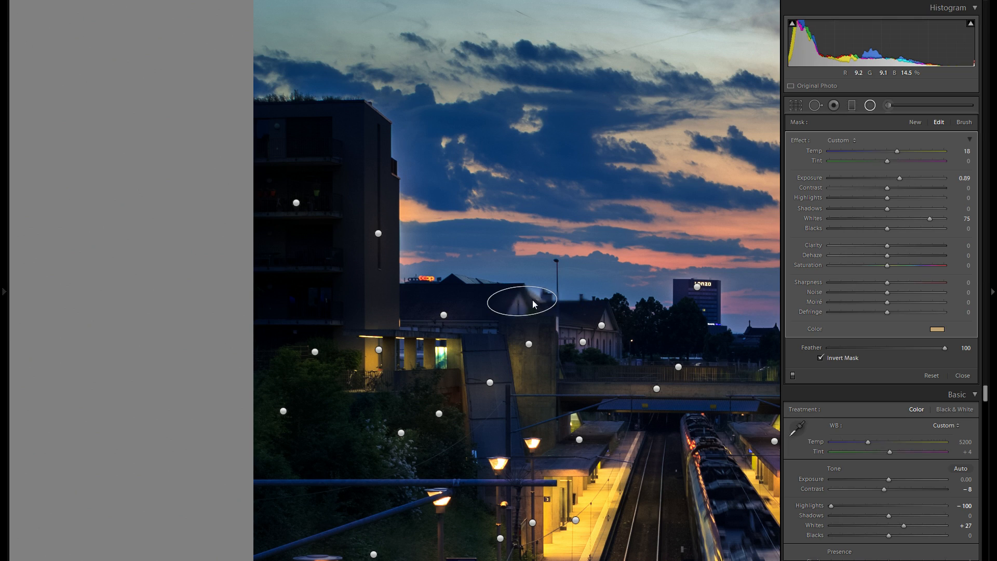
# - Duplicate the small gable filter onto the dark trees beside the LONZA building
pyautogui.rightClick(534, 302)
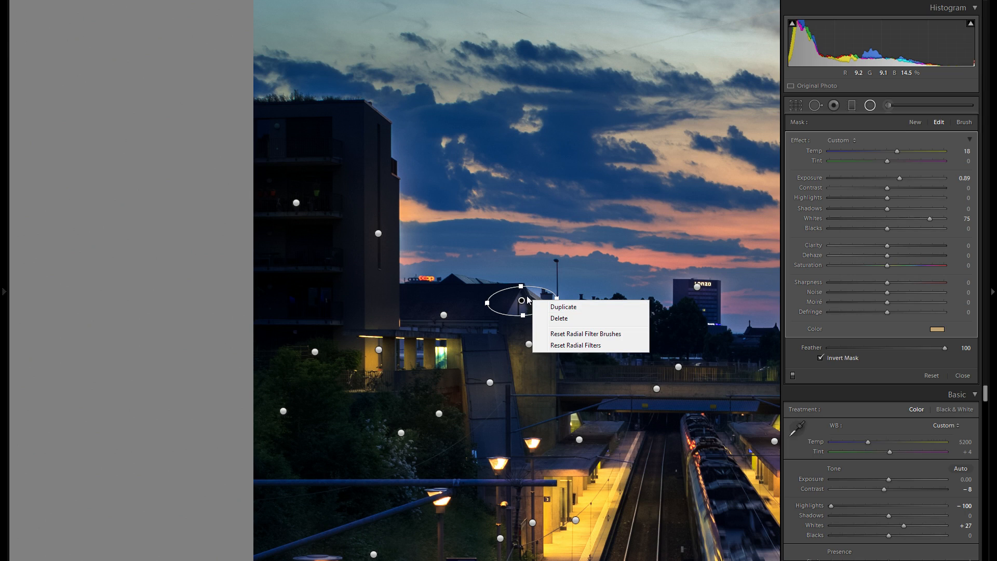
pyautogui.click(543, 307)
pyautogui.moveTo(522, 300); pyautogui.dragTo(663, 319)
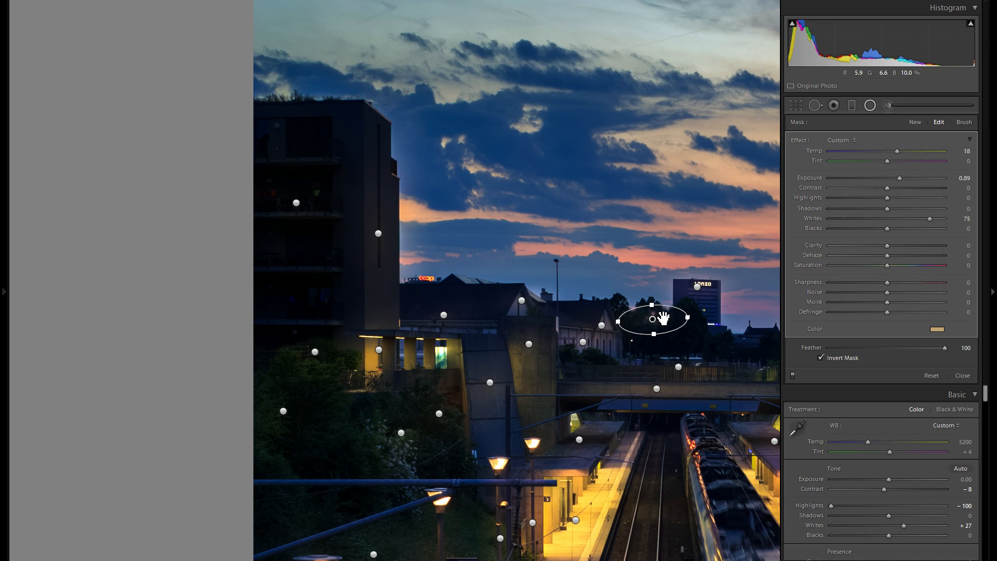
# - Duplicate the tree filter onto the distant rooftops between the LONZA building and the bridge pillar, and set the copy's Temp to 35
pyautogui.rightClick(663, 317)
pyautogui.click(638, 323)
pyautogui.moveTo(637, 323); pyautogui.dragTo(719, 326)
pyautogui.moveTo(460, 366); pyautogui.dragTo(487, 359)
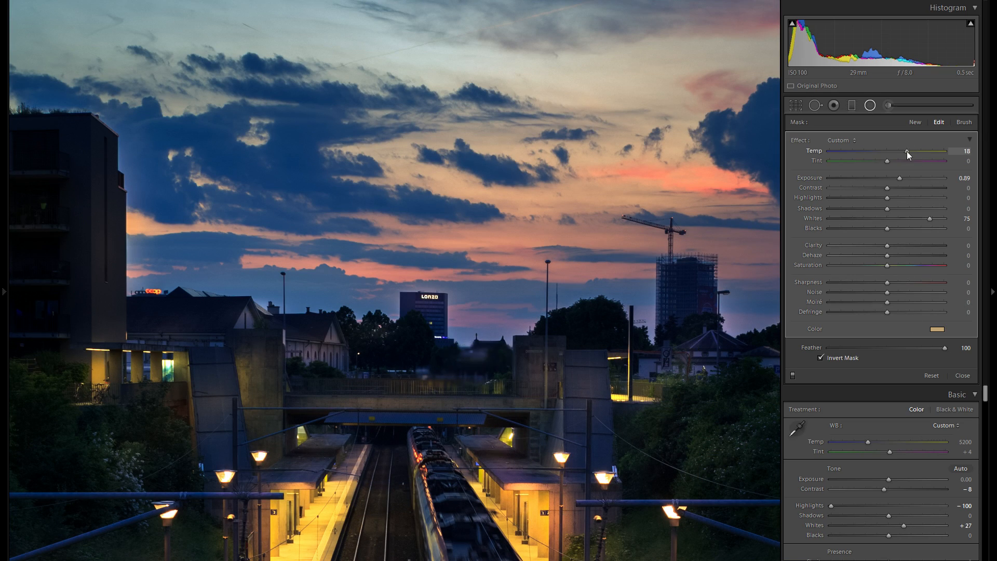
# - Duplicate the distant rooftop filter onto the scaffolded construction tower and enlarge the copy to a circle covering it
pyautogui.rightClick(484, 355)
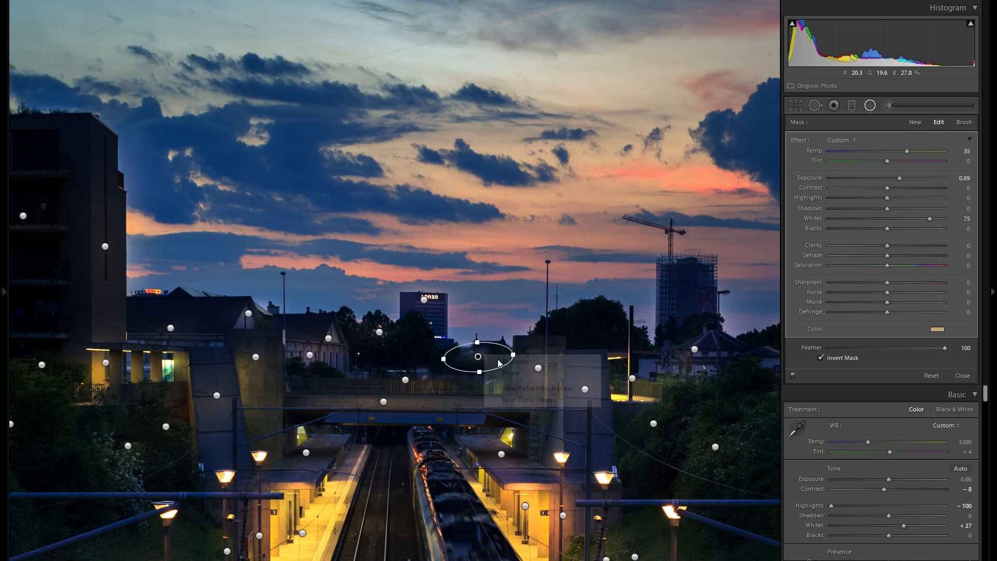
pyautogui.click(468, 361)
pyautogui.moveTo(468, 361); pyautogui.dragTo(690, 264)
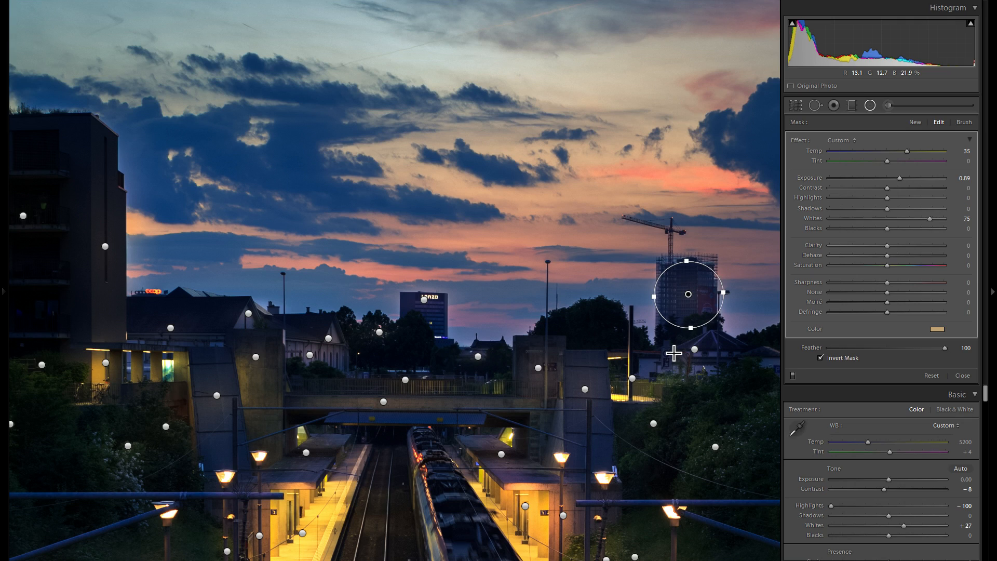
# - Duplicate the construction tower filter onto the house and bush tops below the tower
pyautogui.rightClick(705, 277)
pyautogui.click(732, 285)
pyautogui.moveTo(730, 357); pyautogui.dragTo(722, 363)
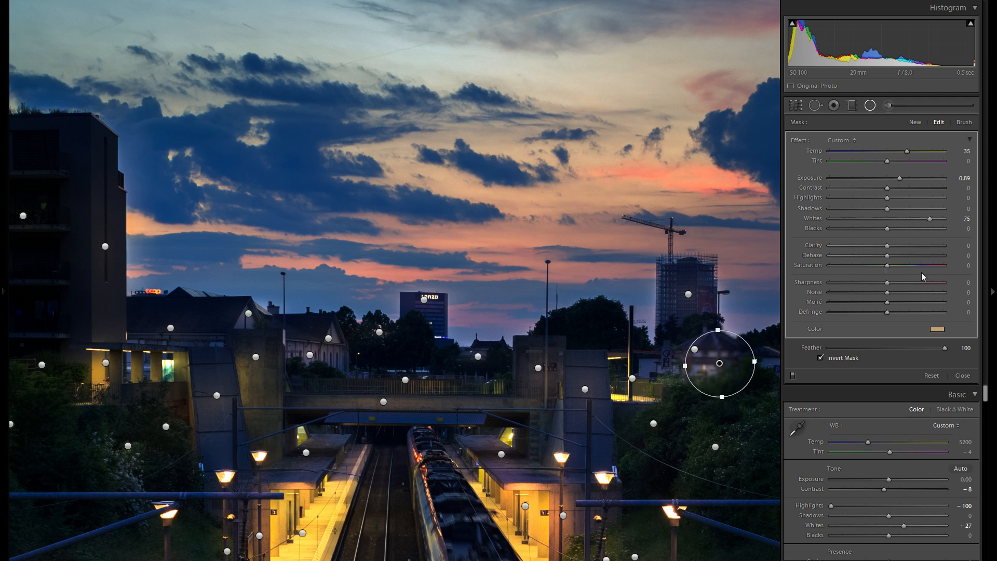
# - Duplicate the house and bush filter onto the concrete wall beside the bridge pillar, reshape it into a narrow upright ellipse, and set Temp 12 and Exposure 0.42
pyautogui.press('h')
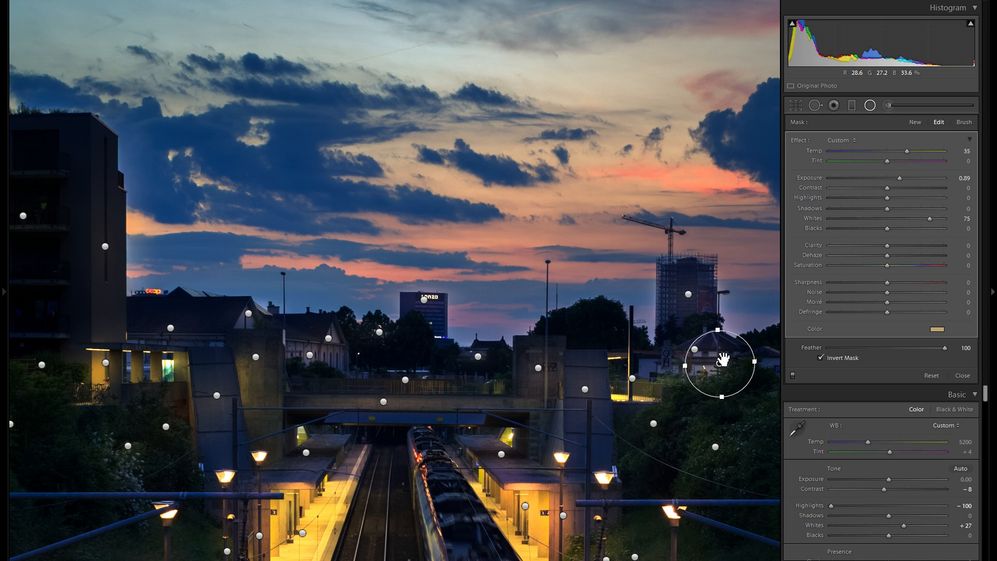
pyautogui.rightClick(727, 340)
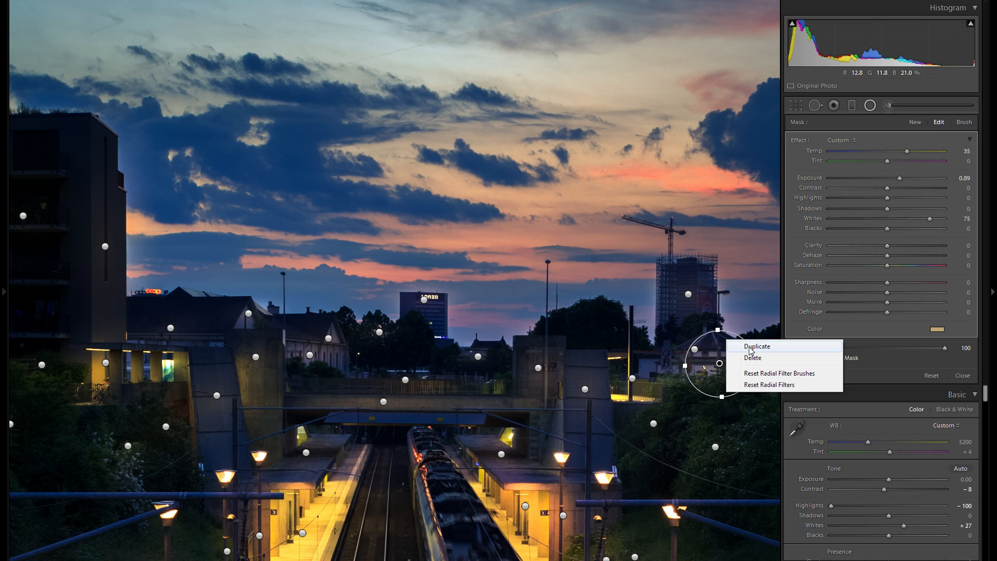
pyautogui.click(749, 351)
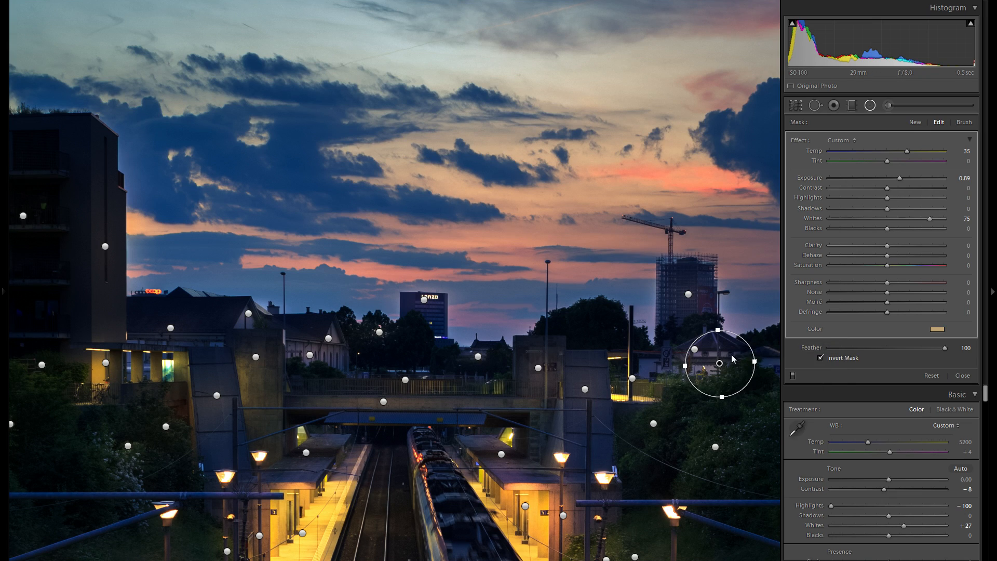
pyautogui.moveTo(724, 356); pyautogui.dragTo(598, 389)
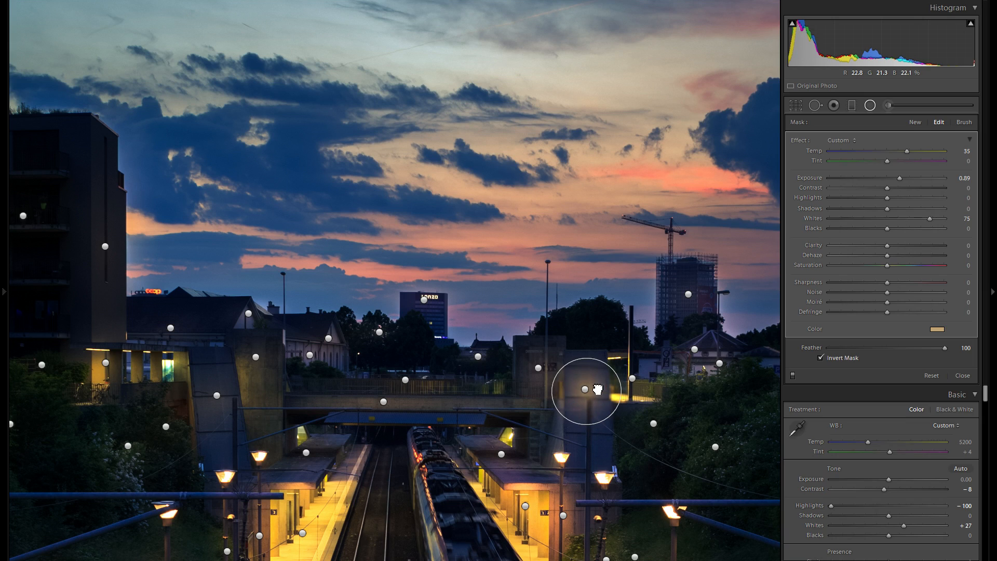
pyautogui.moveTo(587, 346); pyautogui.dragTo(587, 343)
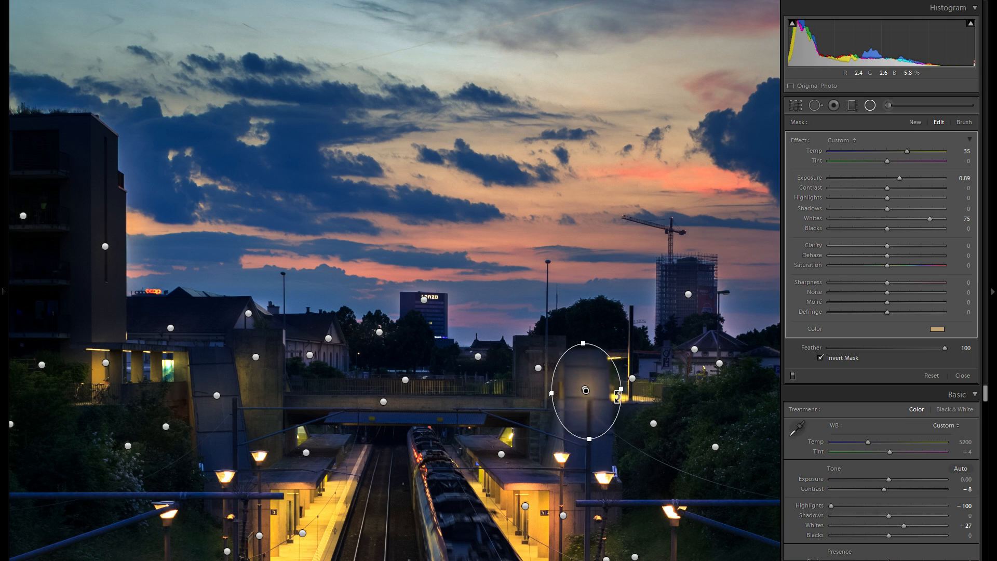
pyautogui.moveTo(621, 391); pyautogui.dragTo(605, 390)
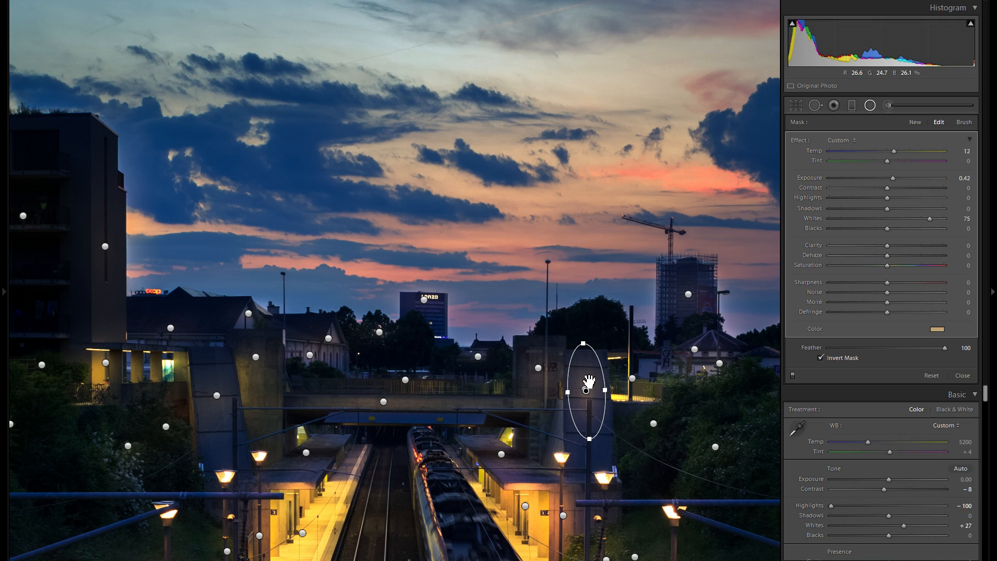
pyautogui.moveTo(588, 382); pyautogui.dragTo(581, 381)
# - Duplicate the concrete wall filter onto the blue beam under the bridge, flatten it to the beam's width, and set Exposure 0.27 and Whites 34
pyautogui.rightClick(586, 381)
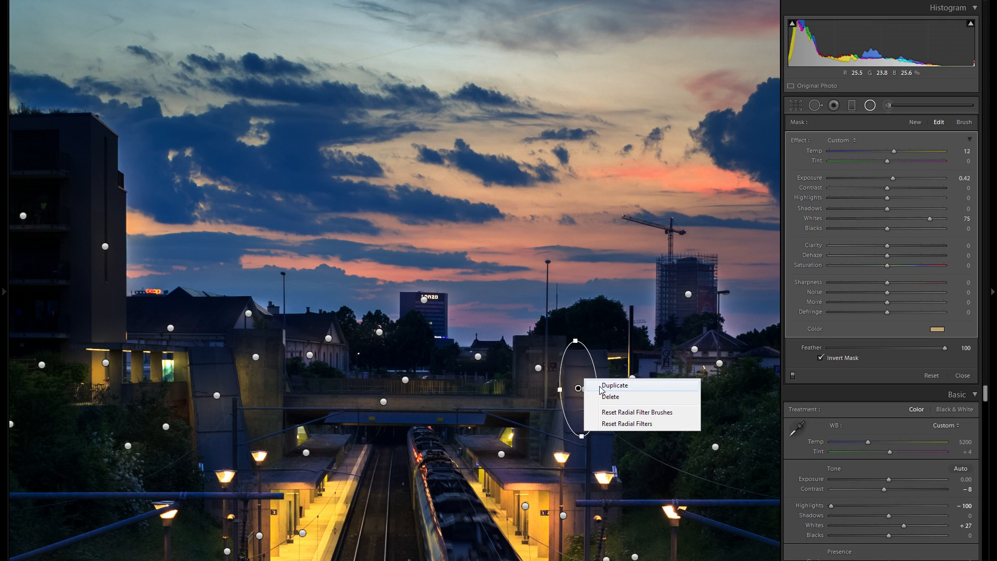
pyautogui.click(615, 385)
pyautogui.moveTo(579, 388); pyautogui.dragTo(479, 415)
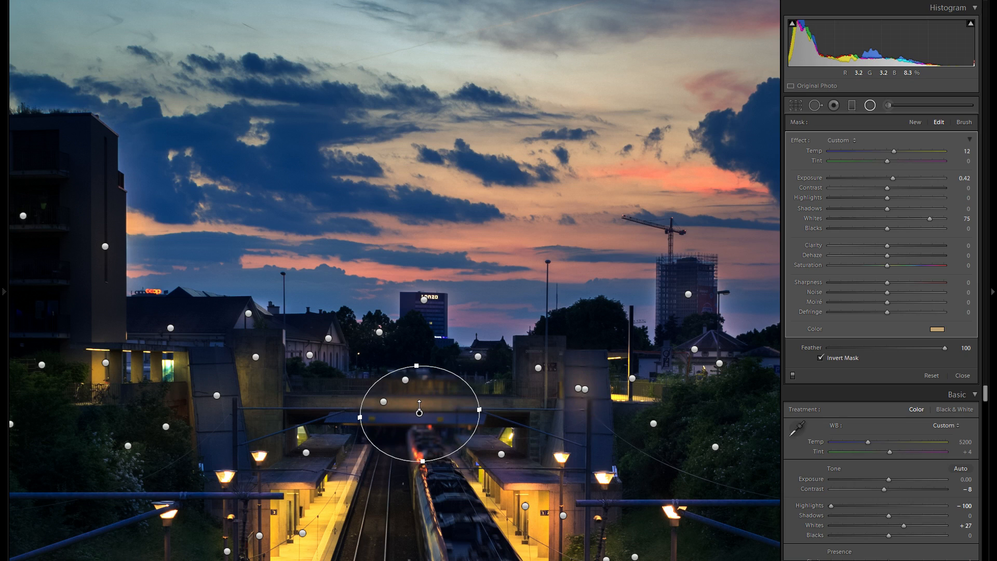
pyautogui.moveTo(419, 405); pyautogui.dragTo(416, 425)
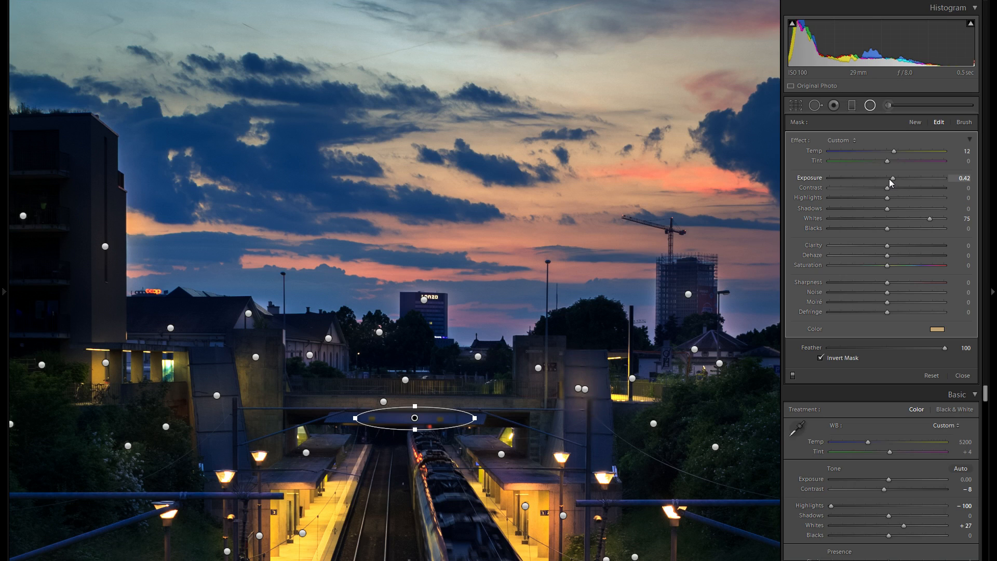
pyautogui.press('h')
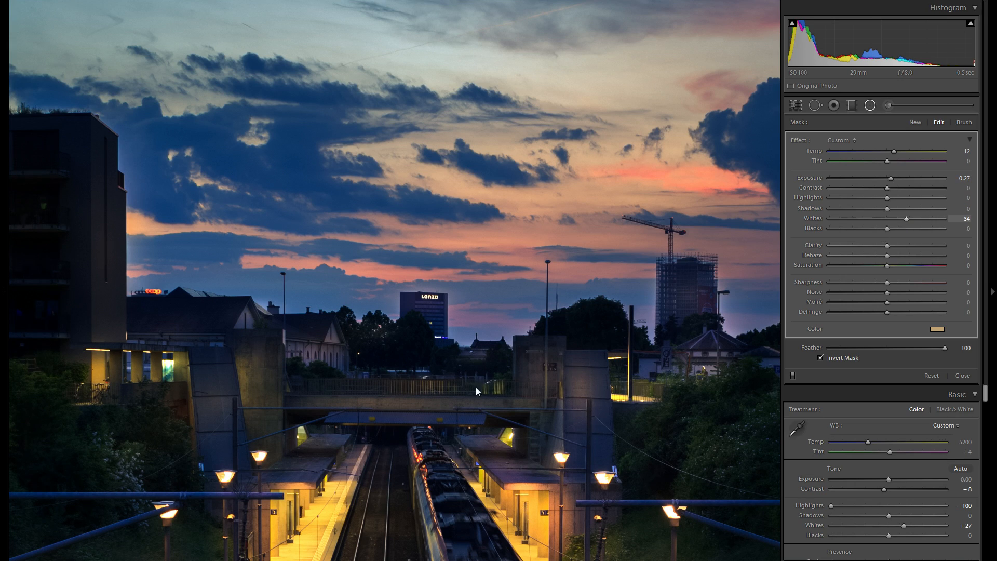
pyautogui.press('h')
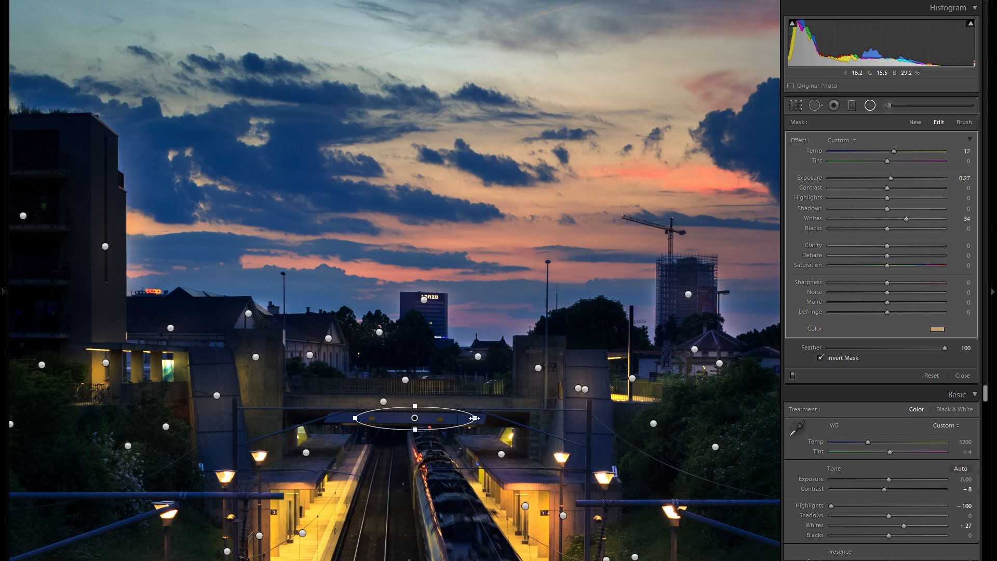
pyautogui.moveTo(486, 419); pyautogui.dragTo(496, 419)
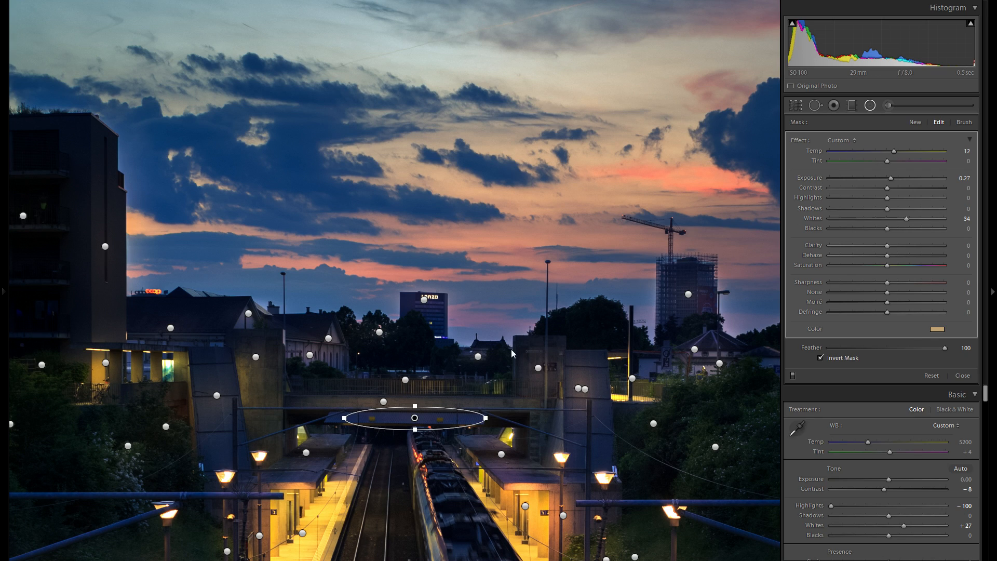
# - Duplicate the bridge beam filter onto the blue overhead arm and dark slope just above the nearest platform 2 lamp
pyautogui.moveTo(565, 435); pyautogui.dragTo(398, 202)
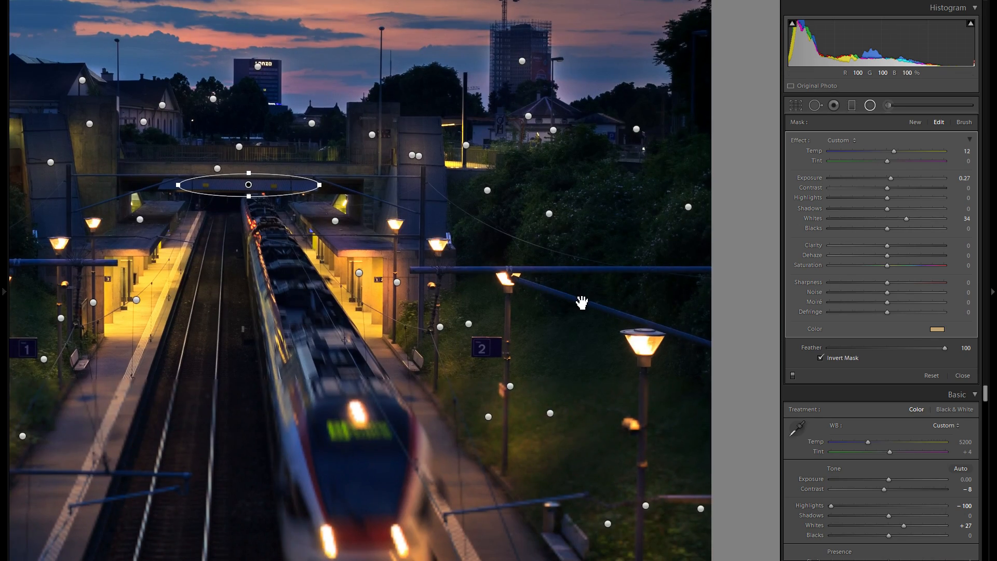
pyautogui.rightClick(293, 187)
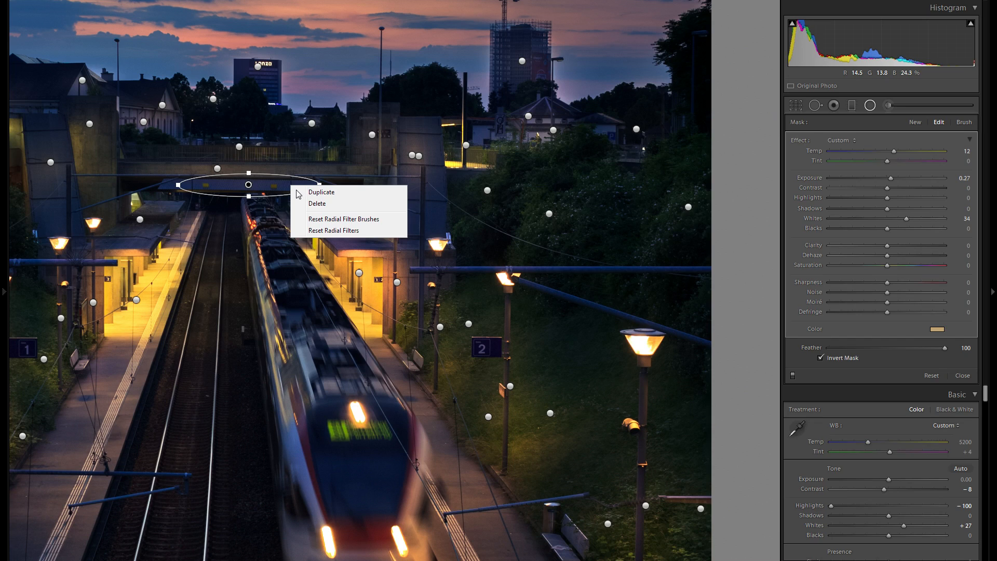
pyautogui.click(312, 192)
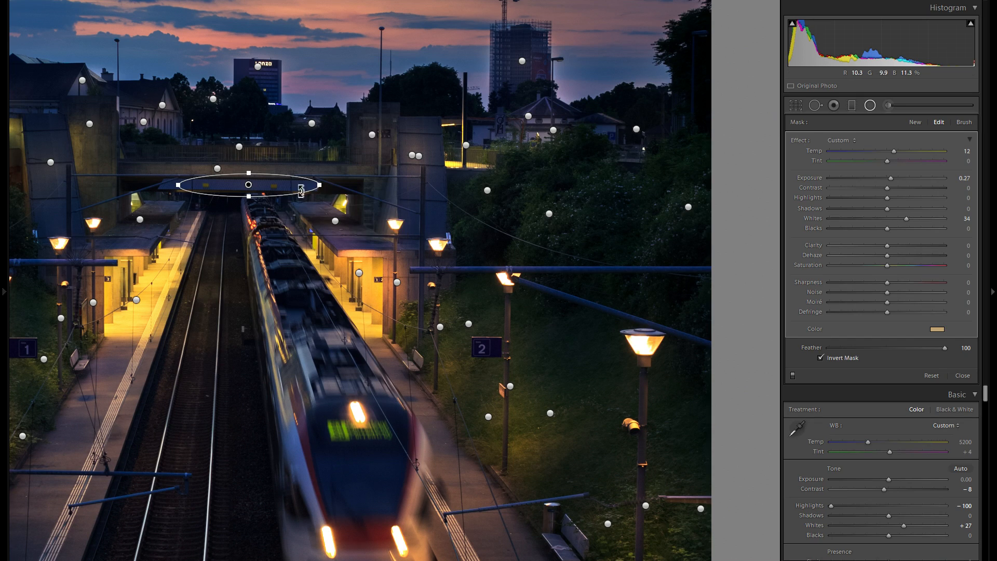
pyautogui.moveTo(288, 191); pyautogui.dragTo(677, 306)
pyautogui.moveTo(637, 281); pyautogui.dragTo(636, 280)
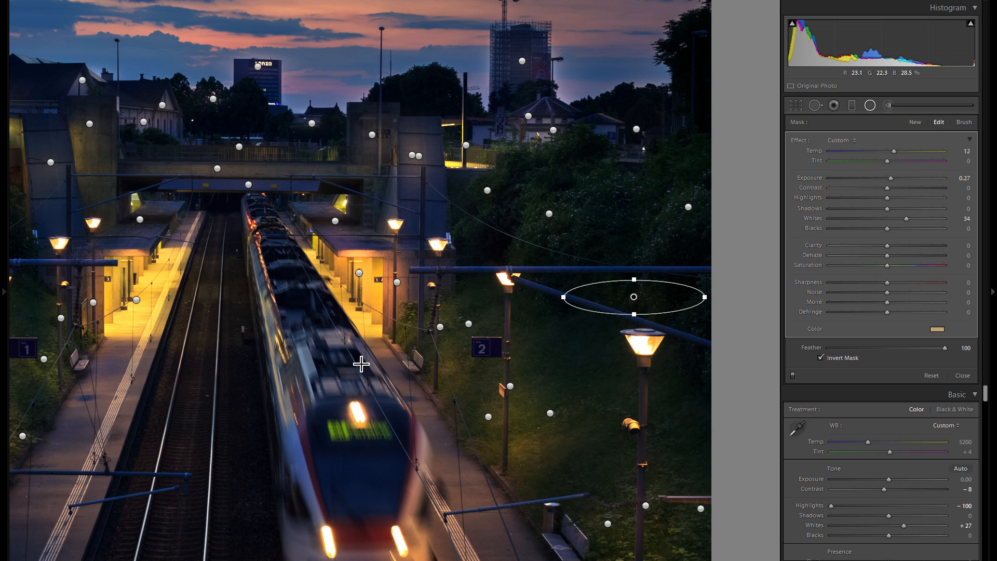
# - Try a copy of the construction tower filter as a wide ellipse on the sunset sky with Exposure 0.49 and Whites 23, and delete it
pyautogui.moveTo(437, 296); pyautogui.dragTo(383, 388)
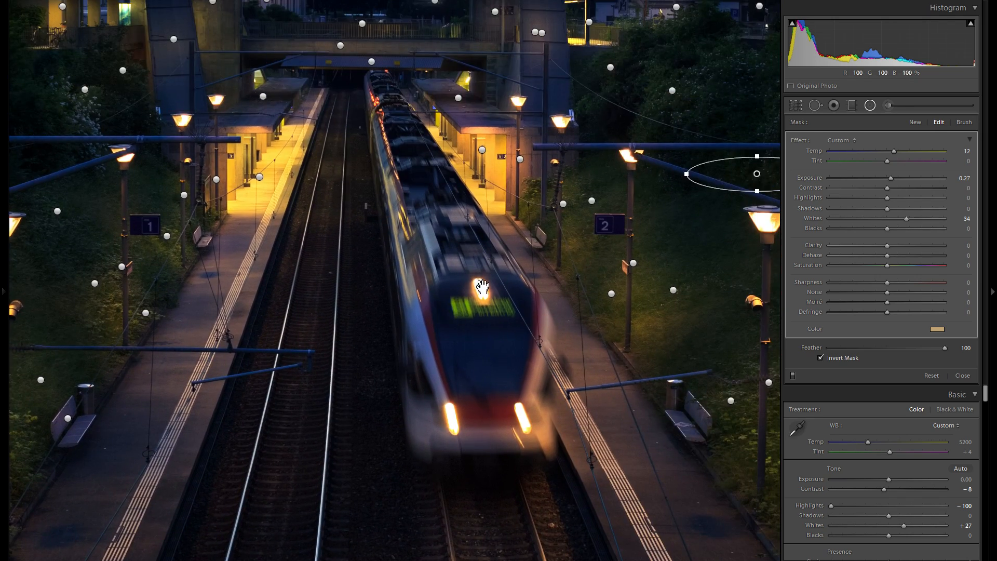
pyautogui.moveTo(678, 332); pyautogui.dragTo(562, 438)
pyautogui.moveTo(555, 121); pyautogui.dragTo(603, 356)
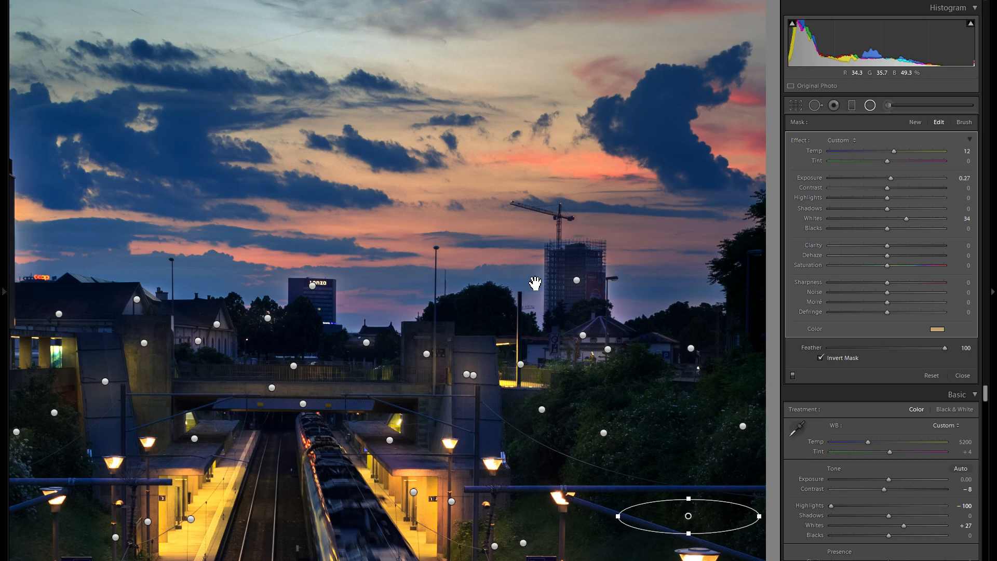
pyautogui.moveTo(407, 225); pyautogui.dragTo(403, 316)
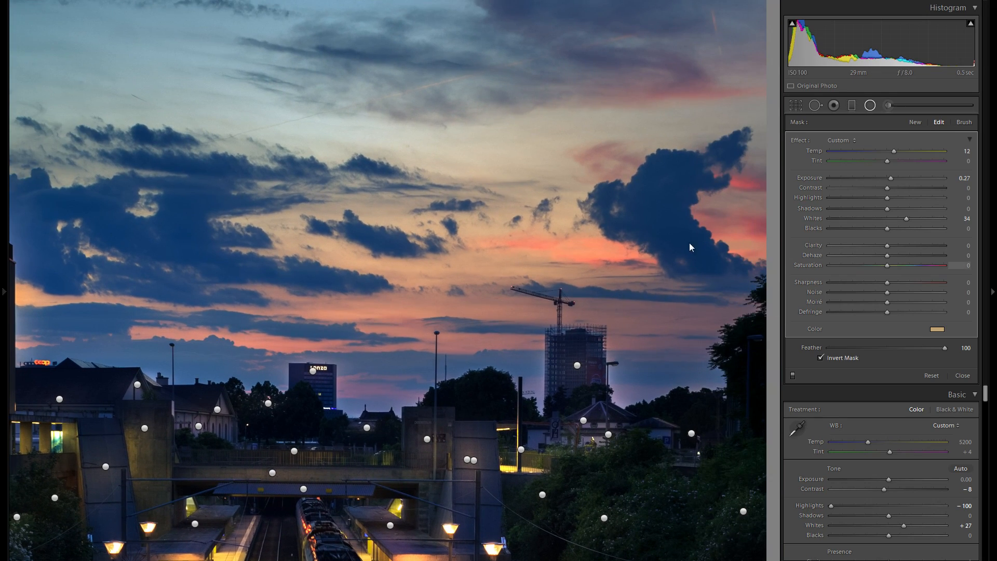
pyautogui.rightClick(609, 375)
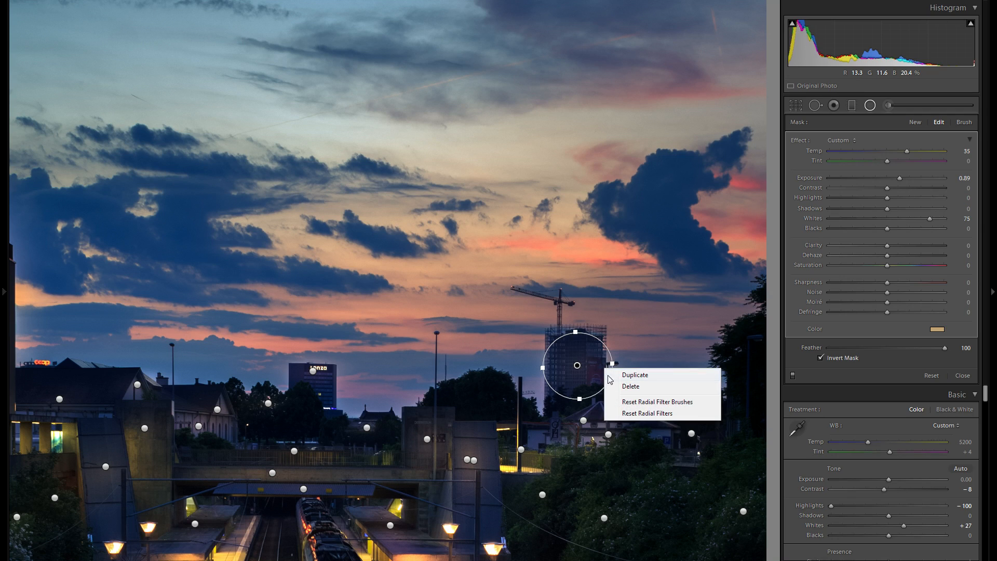
pyautogui.click(508, 235)
pyautogui.moveTo(503, 245); pyautogui.dragTo(707, 257)
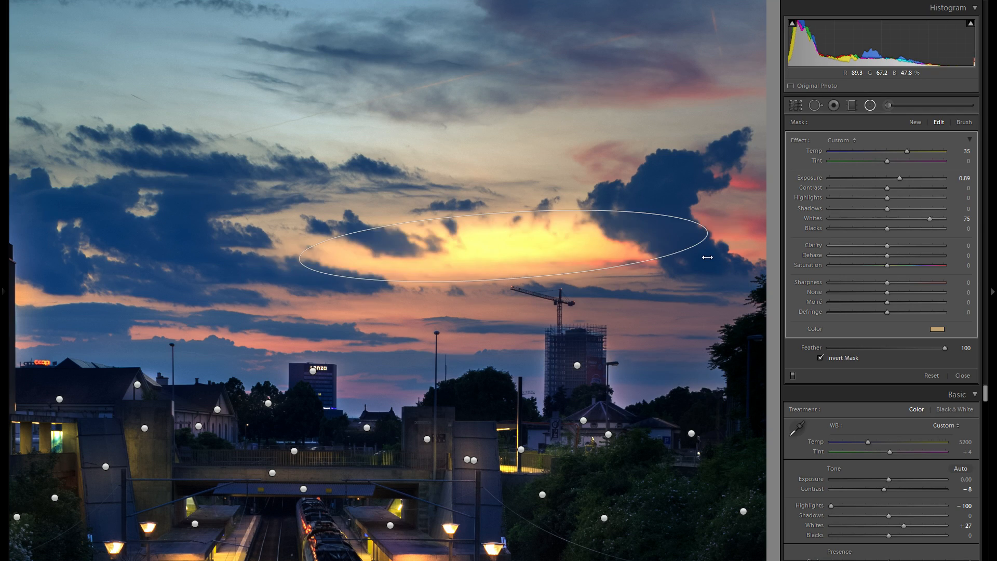
pyautogui.moveTo(499, 214); pyautogui.dragTo(501, 206)
pyautogui.moveTo(899, 179); pyautogui.dragTo(894, 178)
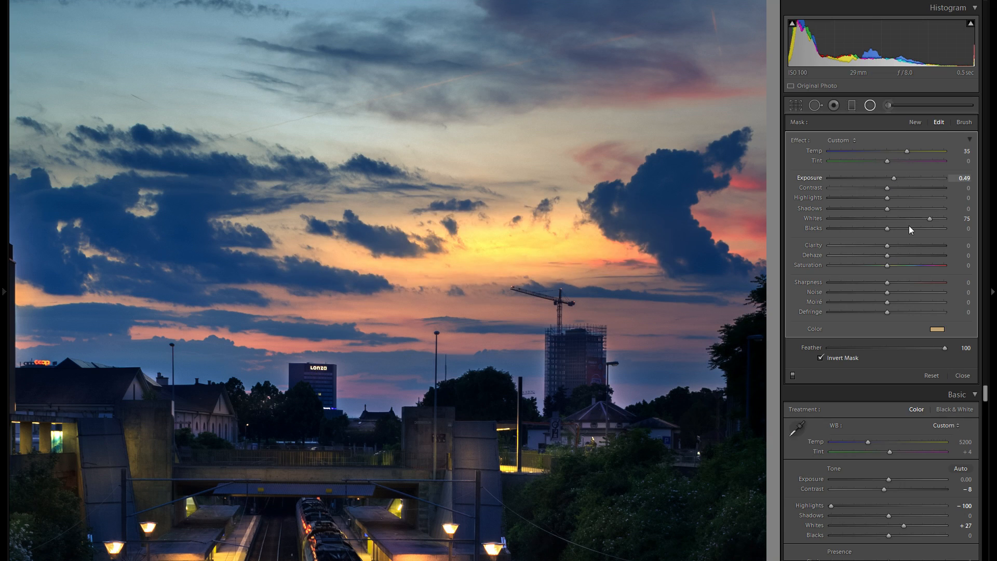
pyautogui.moveTo(899, 216); pyautogui.dragTo(900, 220)
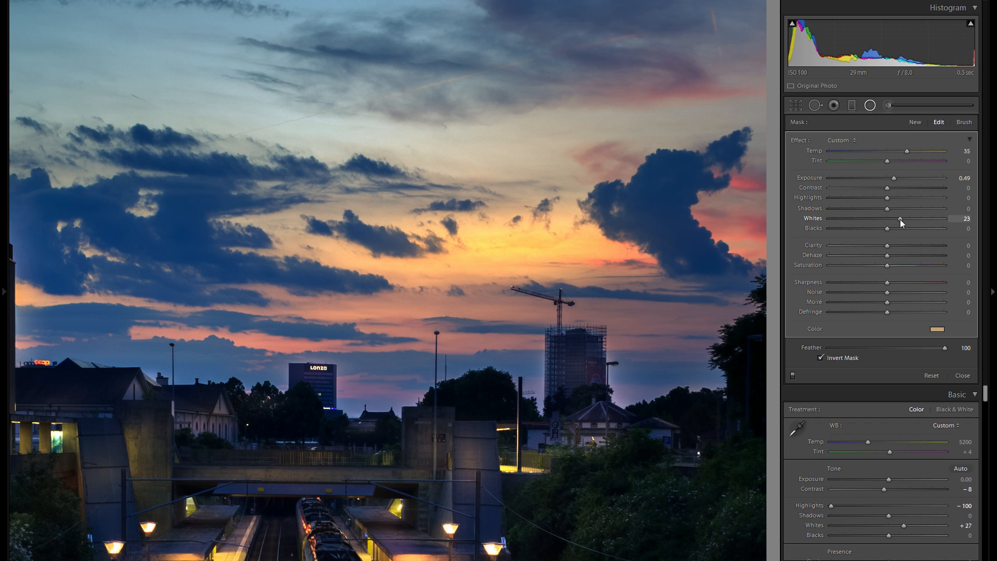
pyautogui.rightClick(520, 253)
pyautogui.click(596, 275)
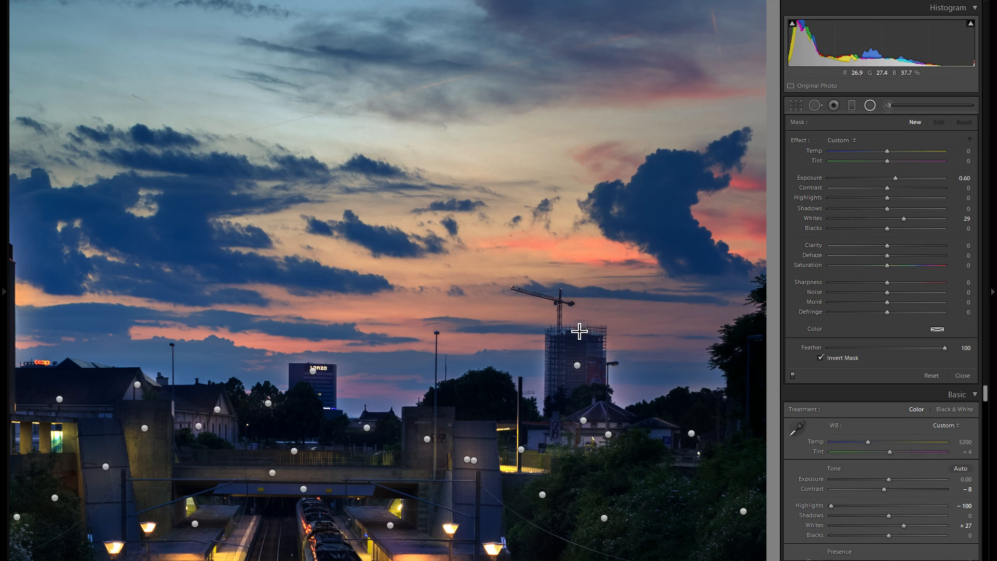
# - Draw a tall radial filter over the empty track beside the train, tilt it along the rails, and set Exposure 0.49 and Whites 32
pyautogui.moveTo(483, 430); pyautogui.dragTo(548, 341)
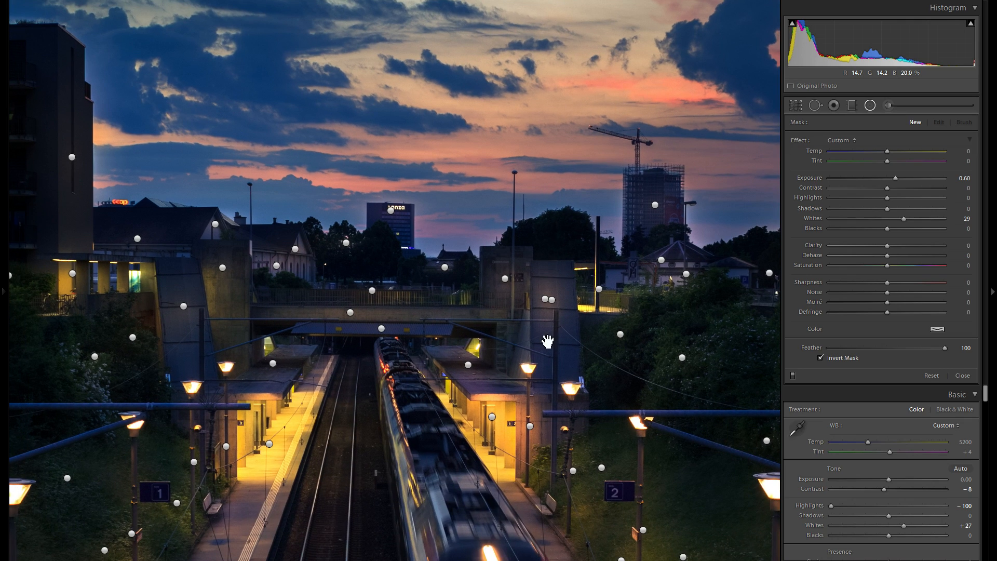
pyautogui.moveTo(449, 426); pyautogui.dragTo(586, 285)
pyautogui.moveTo(614, 423); pyautogui.dragTo(595, 294)
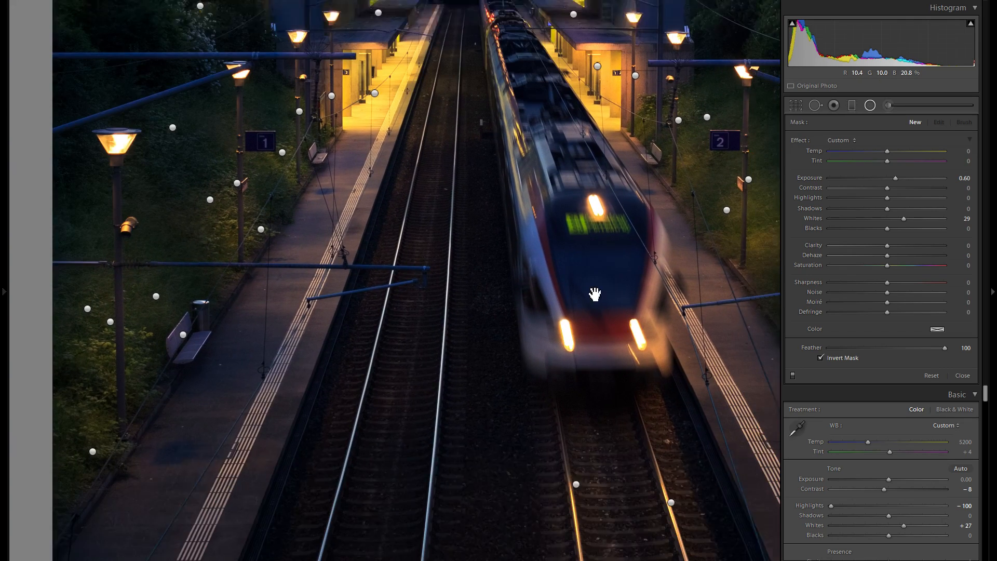
pyautogui.moveTo(621, 434); pyautogui.dragTo(616, 337)
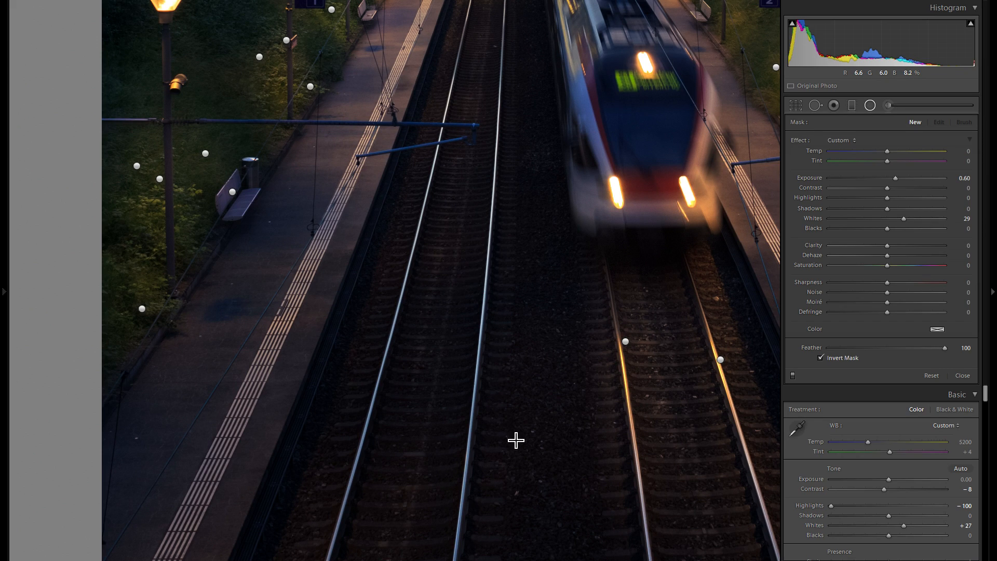
pyautogui.moveTo(533, 466); pyautogui.dragTo(553, 484)
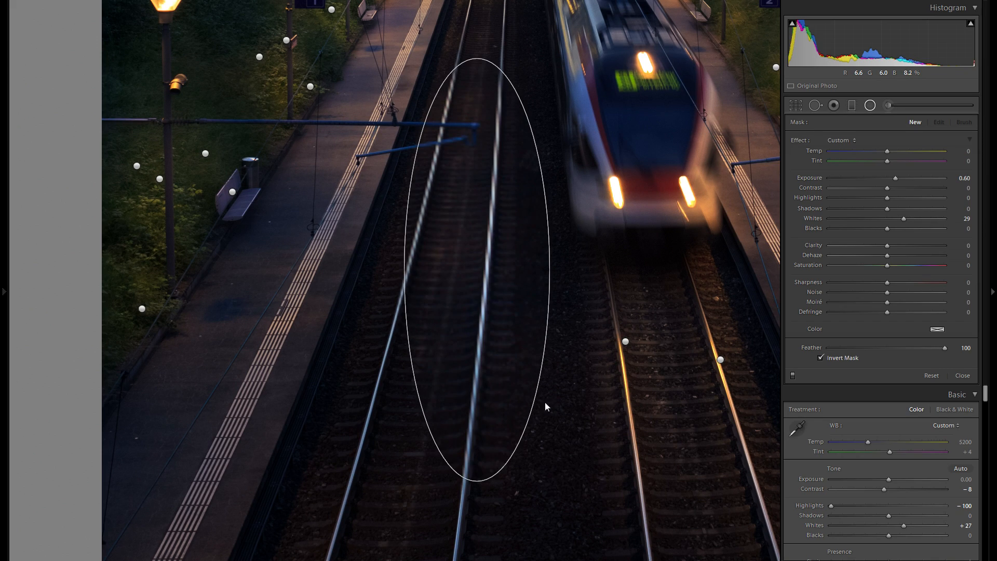
pyautogui.moveTo(536, 387); pyautogui.dragTo(533, 403)
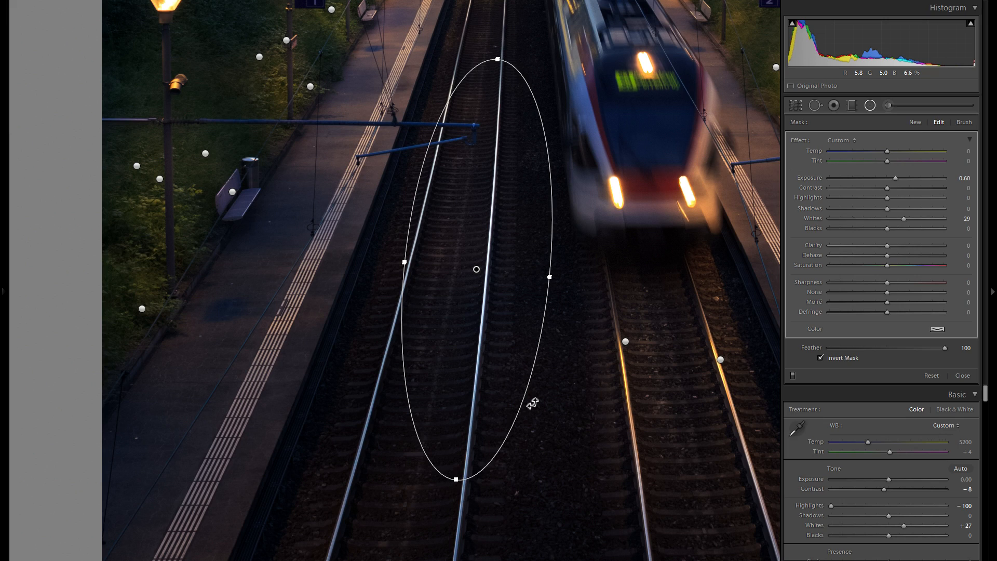
pyautogui.moveTo(508, 338); pyautogui.dragTo(481, 370)
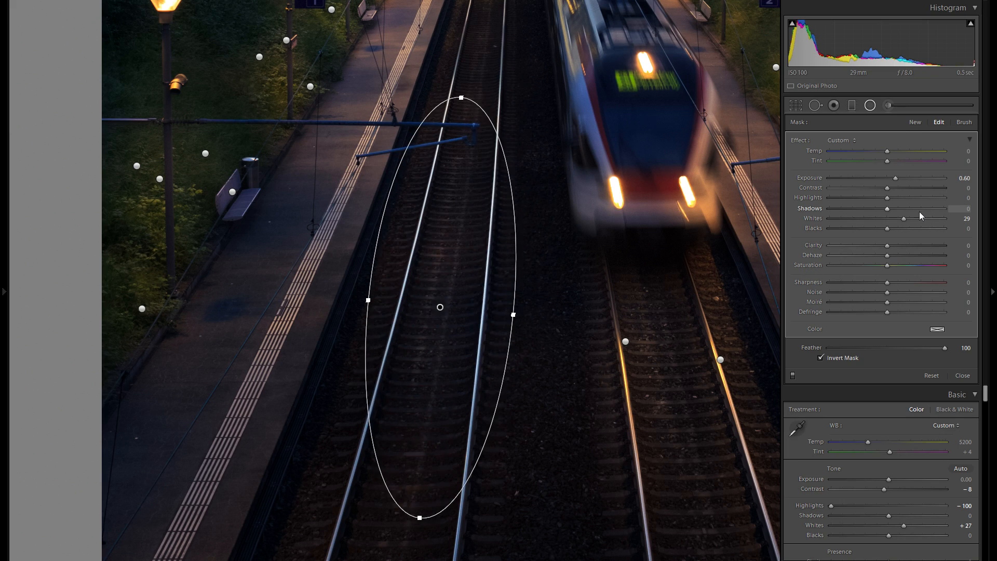
pyautogui.moveTo(456, 297); pyautogui.dragTo(443, 309)
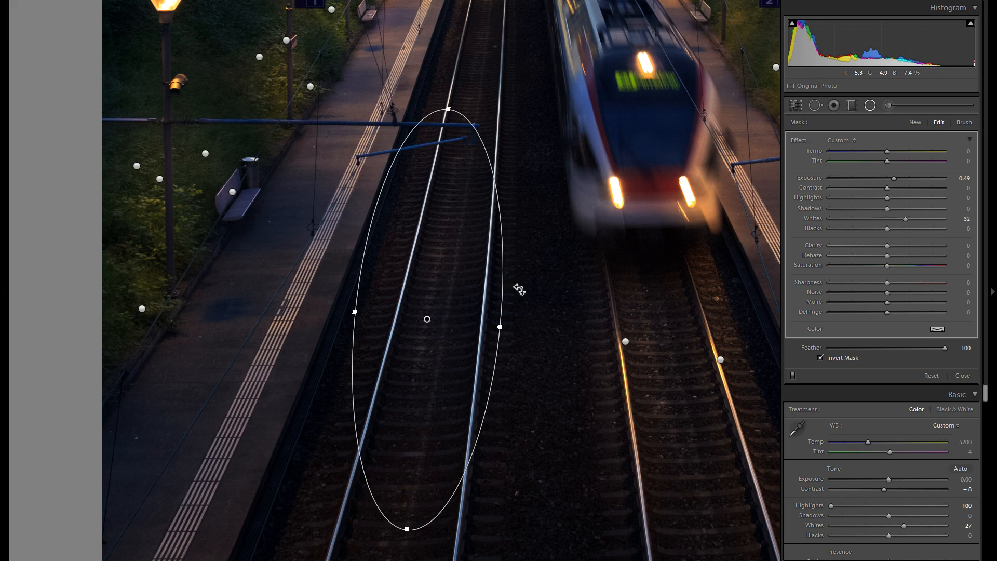
pyautogui.moveTo(463, 299); pyautogui.dragTo(457, 311)
# - Duplicate the empty track filter farther along the same rails towards the bridge
pyautogui.rightClick(456, 311)
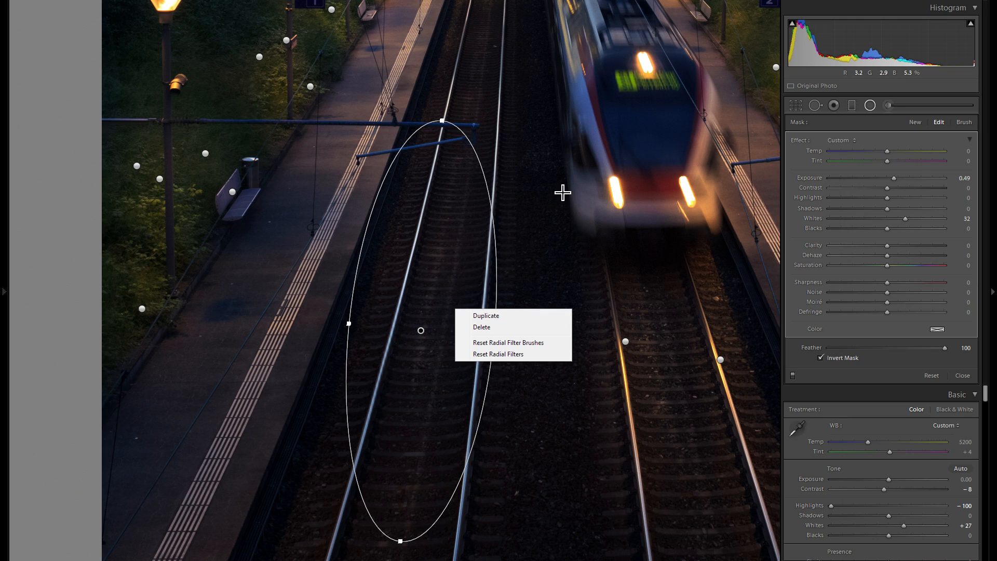
pyautogui.moveTo(554, 159); pyautogui.dragTo(519, 264)
pyautogui.moveTo(472, 155); pyautogui.dragTo(469, 97)
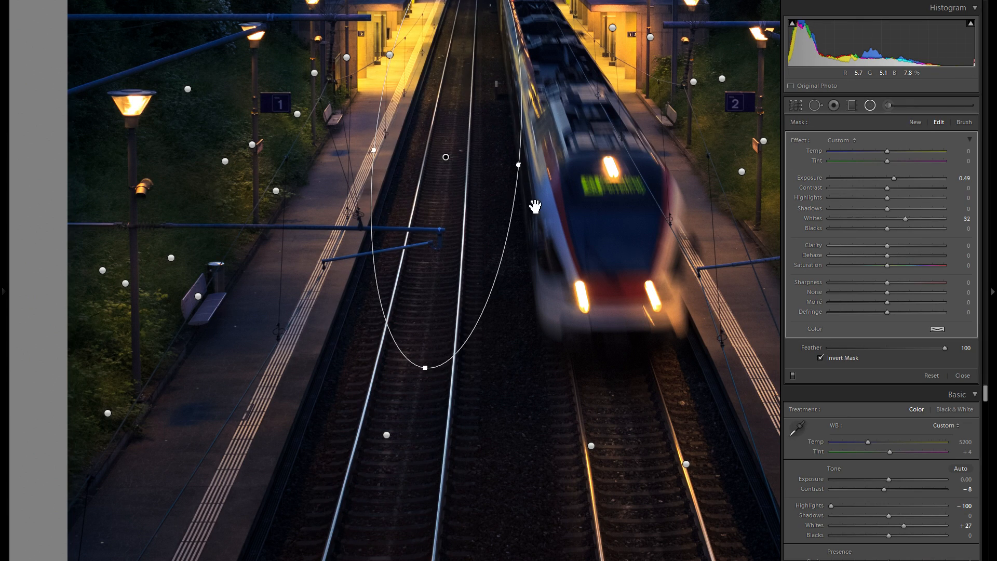
# - Draw a small radial filter over the platform 2 bench and bin, with Exposure 0.60, Whites 29 and a tint of hue 35, saturation 25
pyautogui.moveTo(719, 239); pyautogui.dragTo(502, 302)
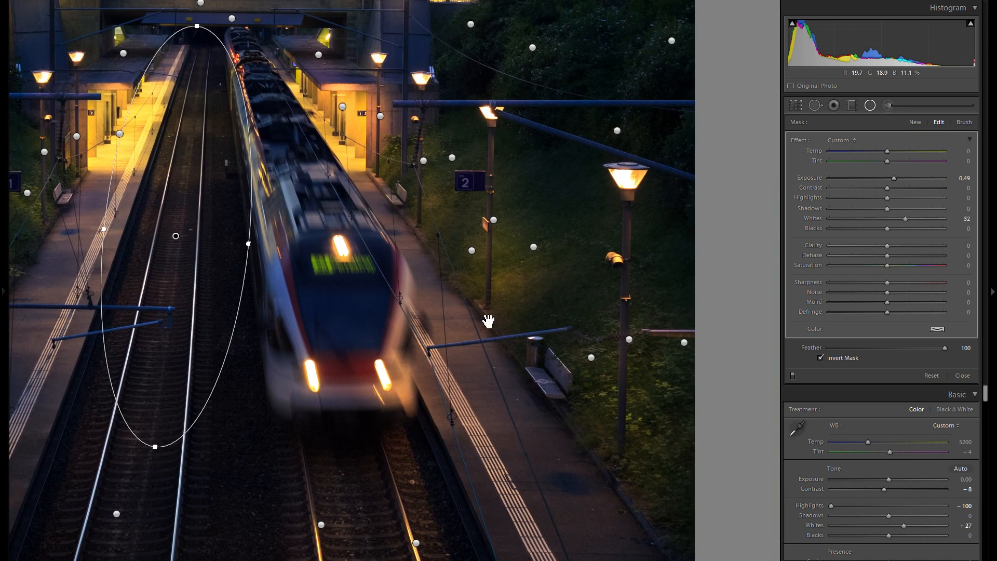
pyautogui.moveTo(540, 371); pyautogui.dragTo(568, 416)
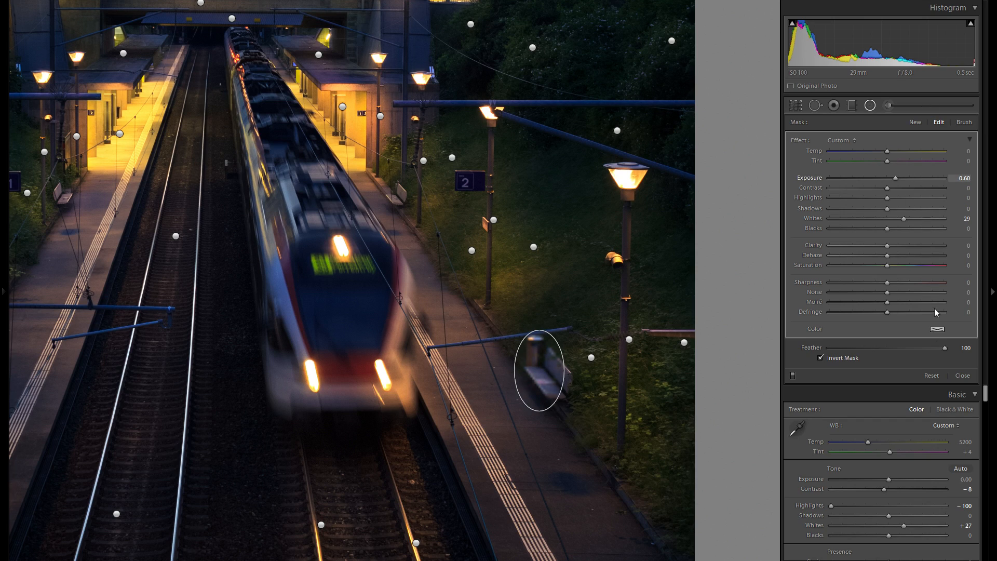
pyautogui.click(937, 330)
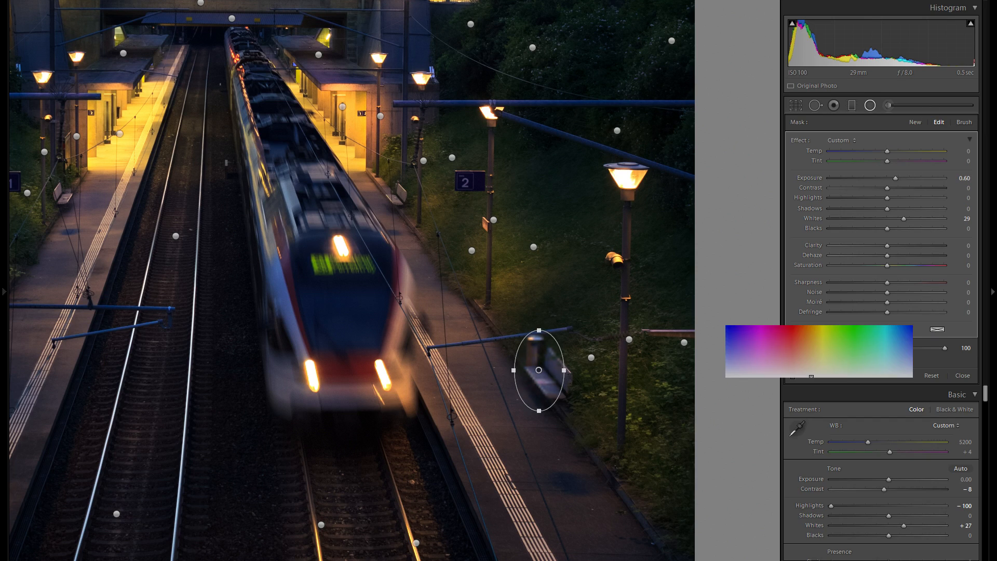
pyautogui.click(812, 348)
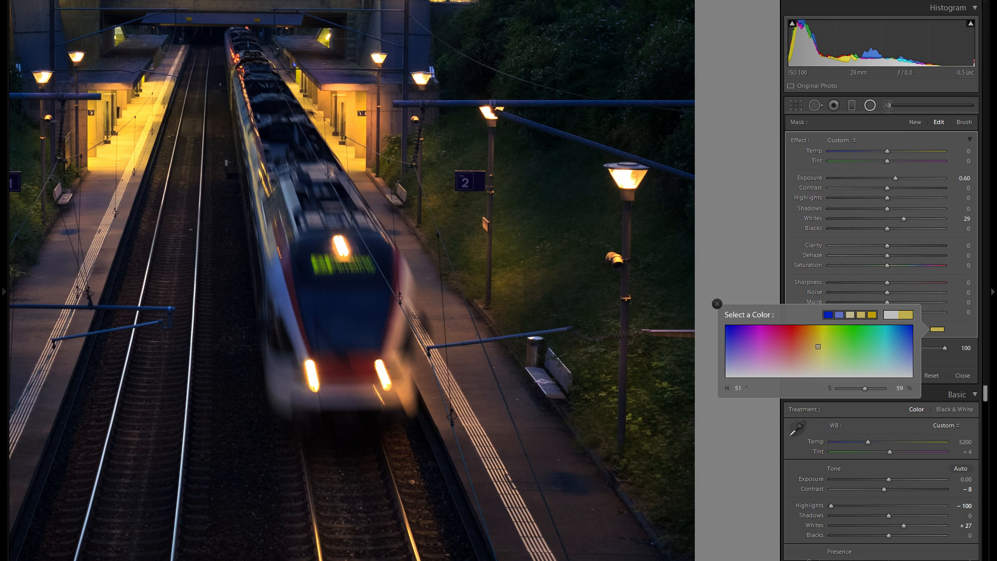
pyautogui.click(938, 330)
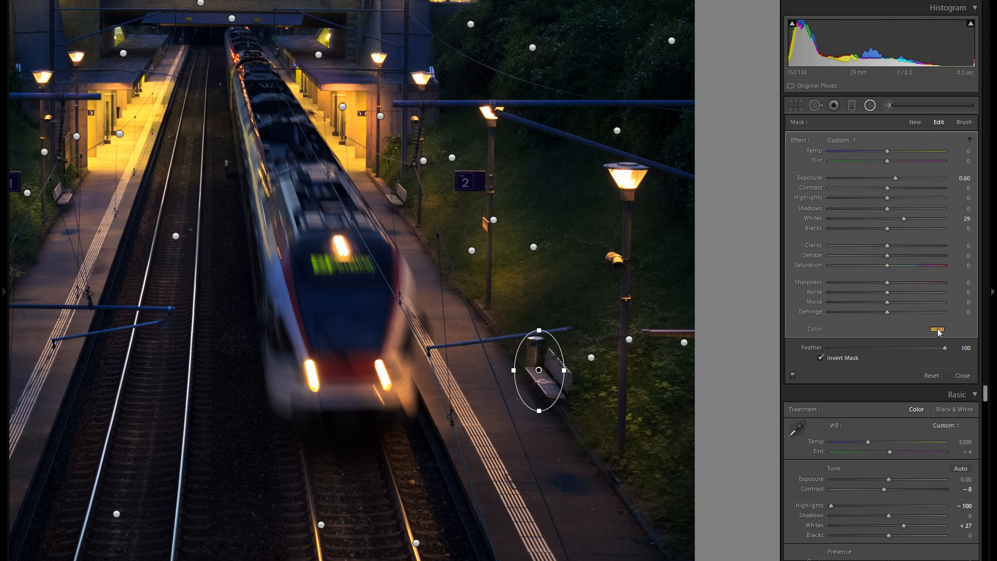
pyautogui.click(939, 330)
pyautogui.click(810, 364)
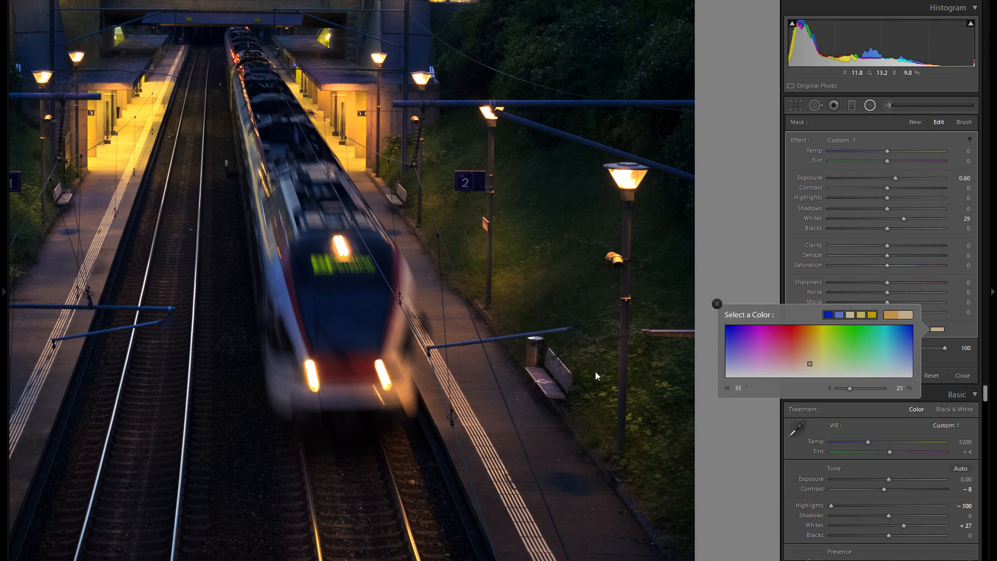
# - Duplicate the platform 2 bench filter and place the copy over the bench on platform 1
pyautogui.click(550, 383)
pyautogui.rightClick(549, 377)
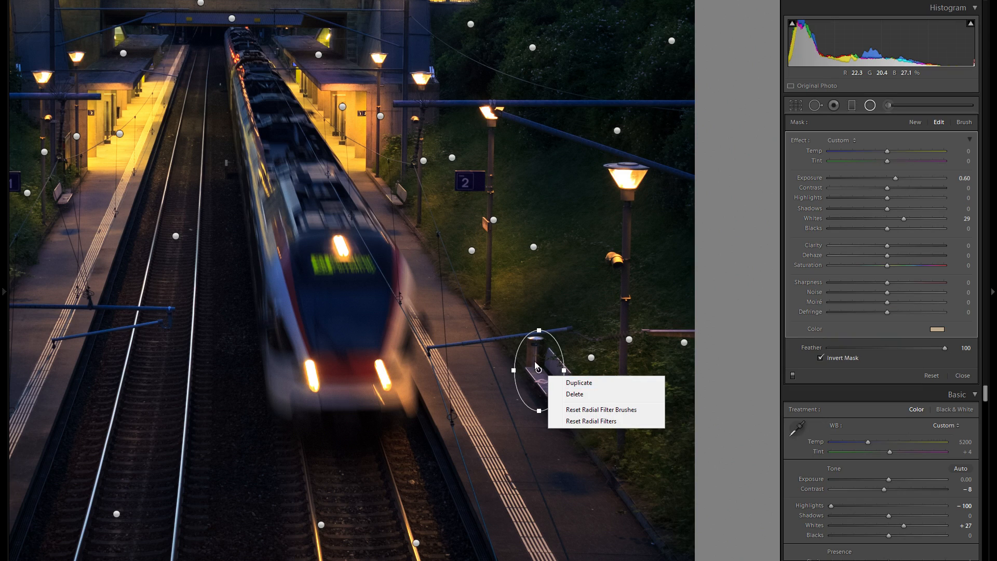
pyautogui.press('Escape')
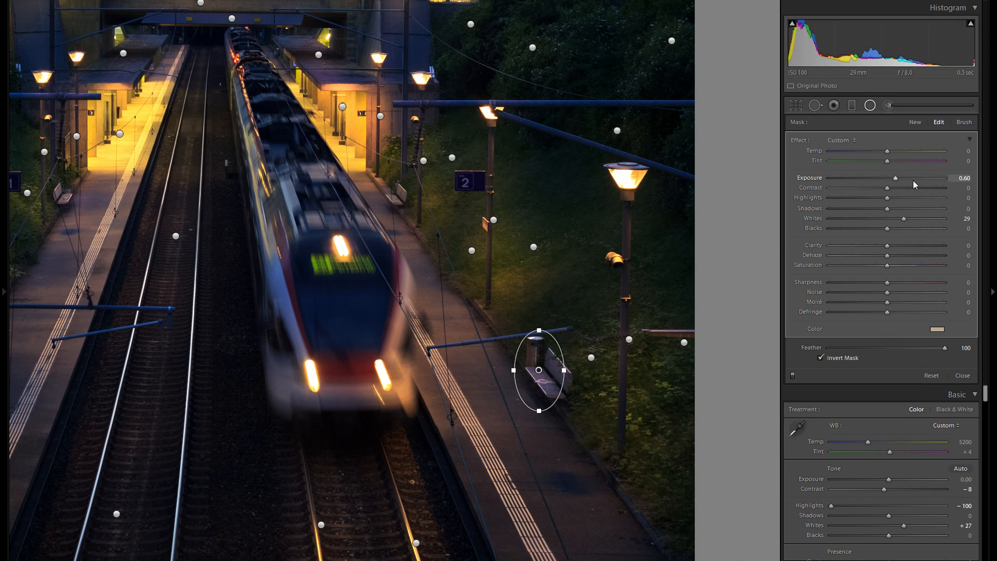
pyautogui.moveTo(546, 354); pyautogui.dragTo(132, 400)
pyautogui.moveTo(292, 421); pyautogui.dragTo(723, 310)
pyautogui.moveTo(573, 293); pyautogui.dragTo(388, 264)
pyautogui.rightClick(384, 264)
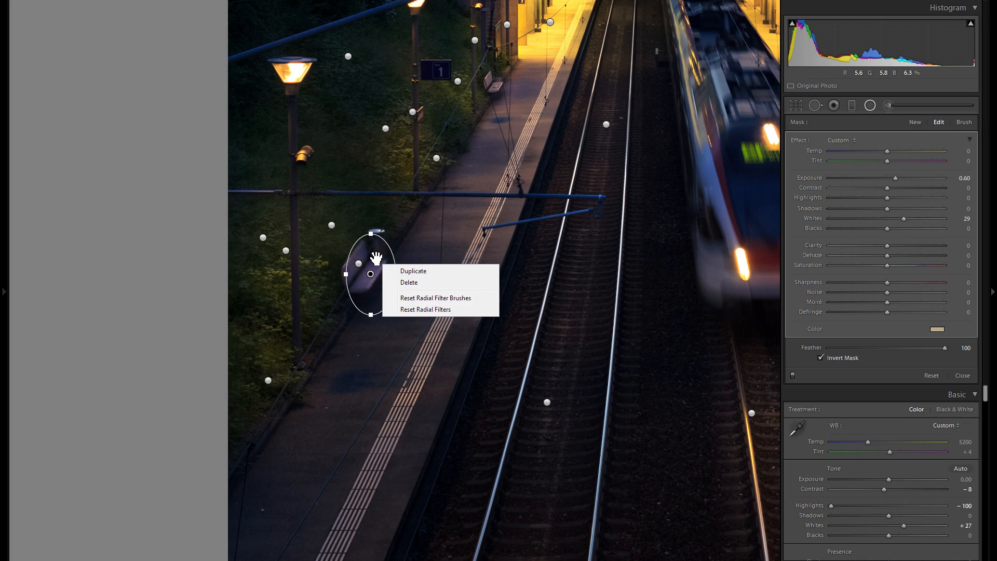
pyautogui.click(377, 259)
# - Compare the whole photo with the radial filters switched off and on, and close the radial filter tool
pyautogui.moveTo(515, 47); pyautogui.dragTo(517, 88)
pyautogui.press('z')
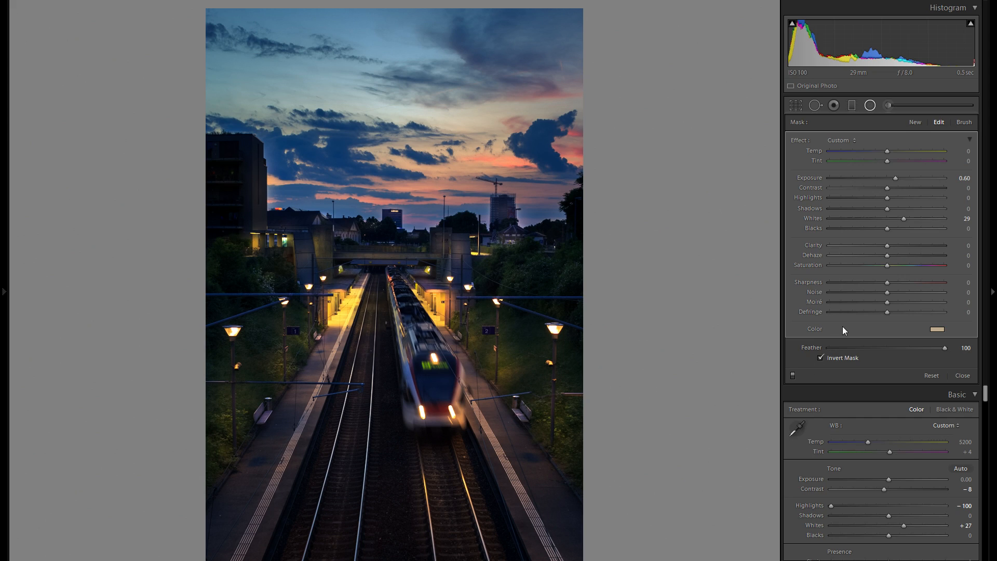
pyautogui.click(793, 378)
pyautogui.click(793, 376)
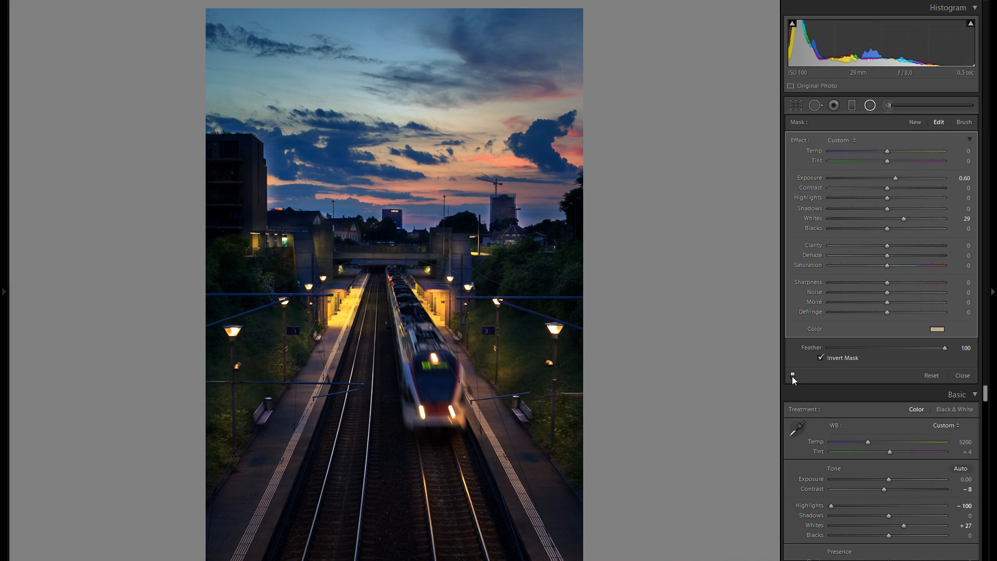
pyautogui.click(793, 376)
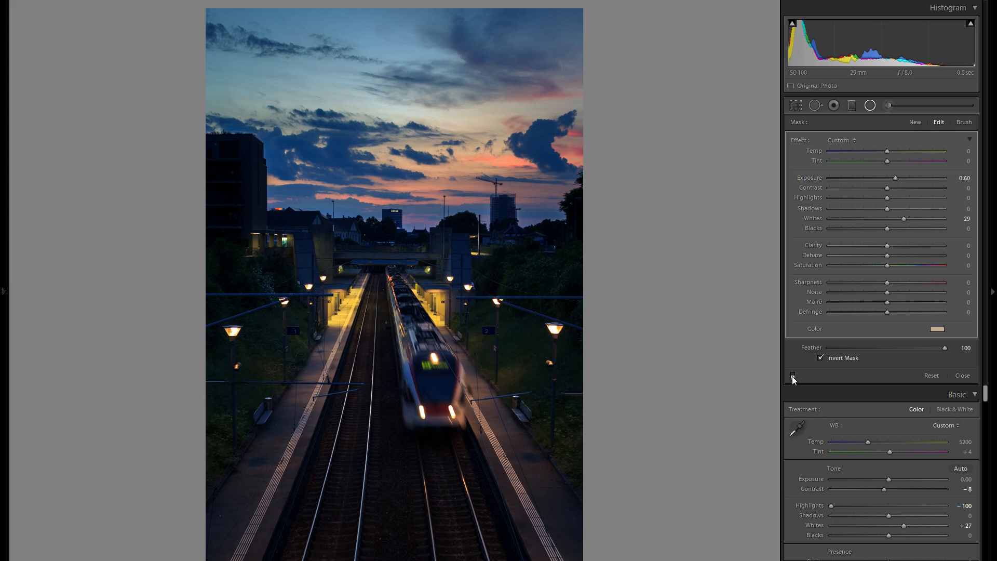
pyautogui.click(793, 376)
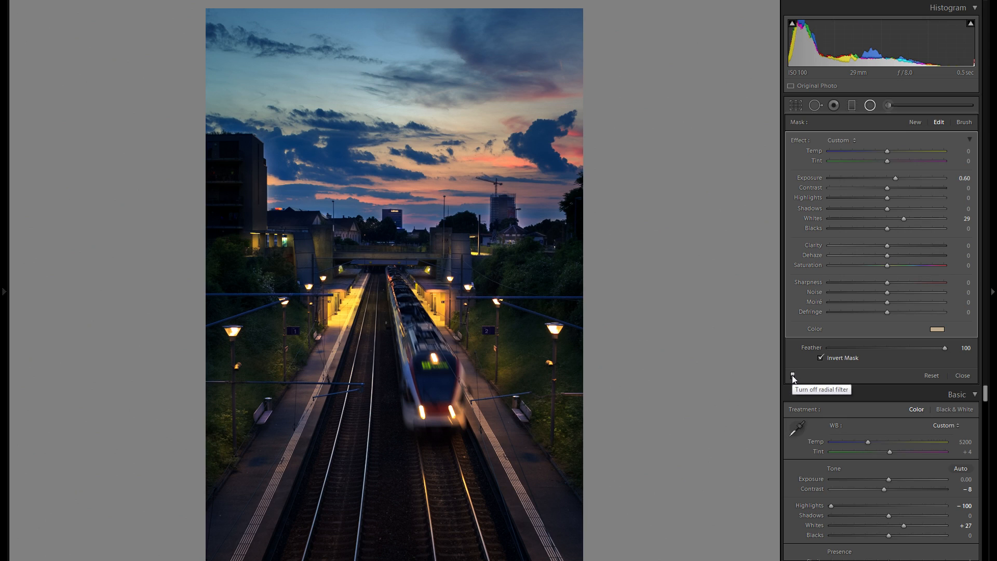
pyautogui.click(793, 375)
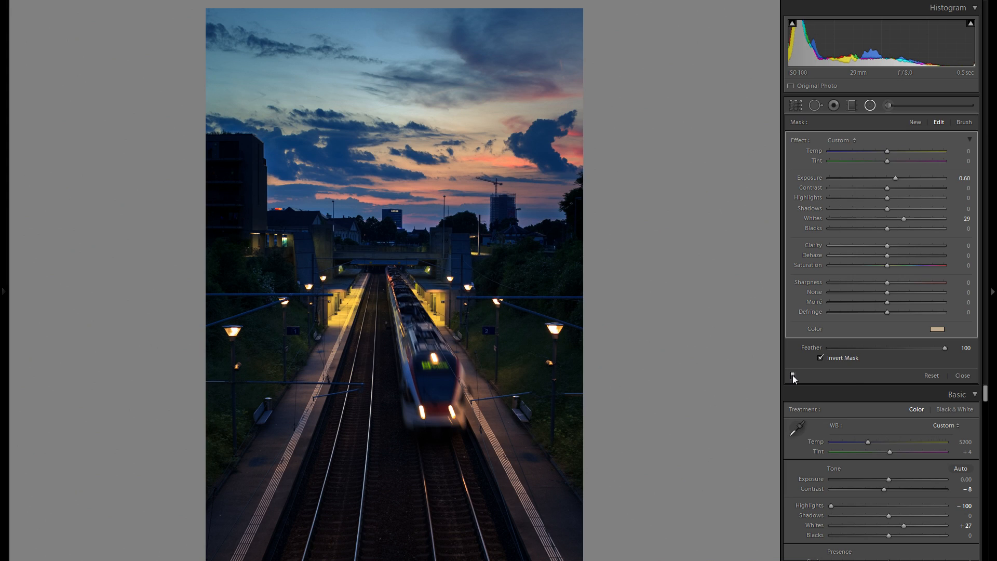
pyautogui.click(793, 375)
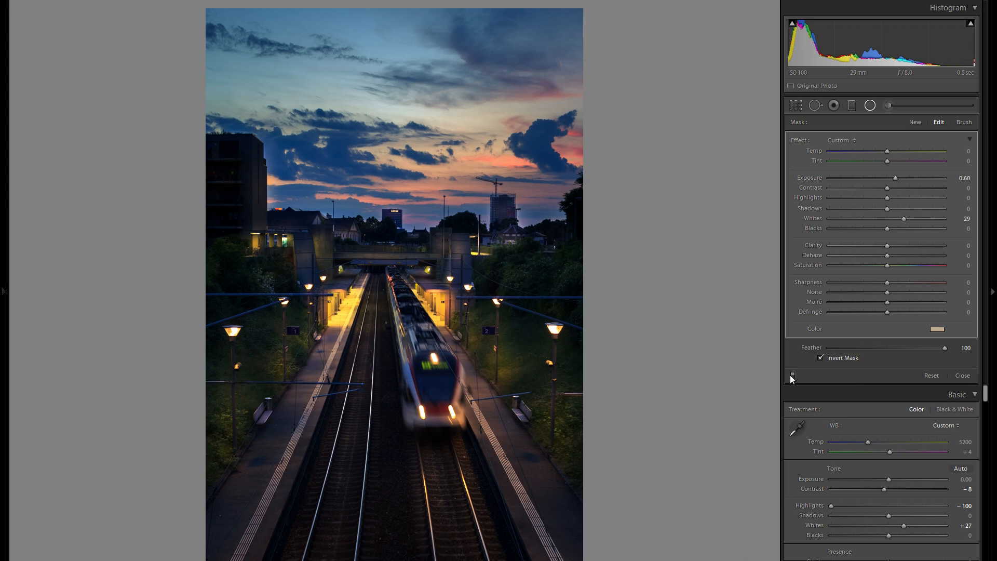
pyautogui.click(793, 375)
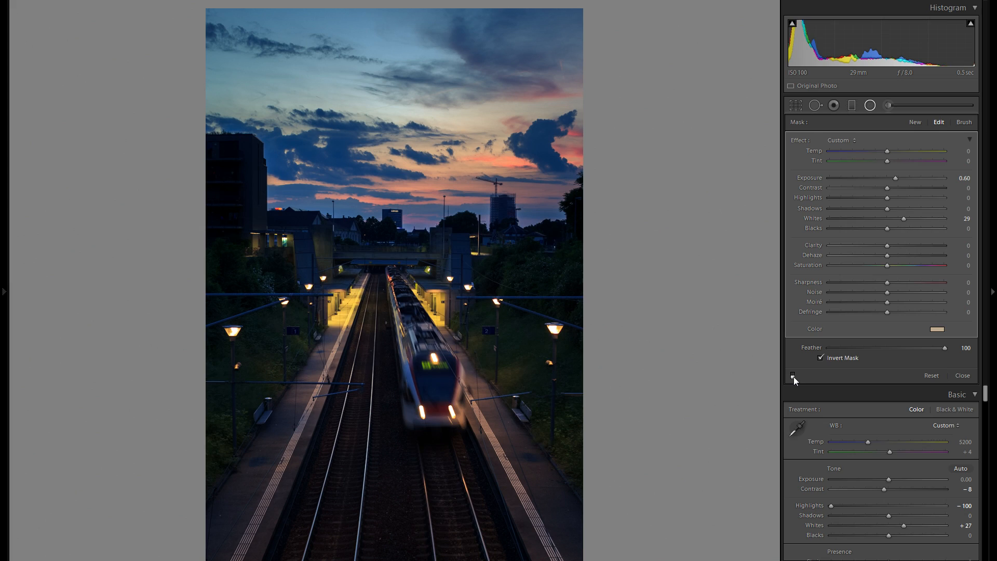
pyautogui.click(793, 375)
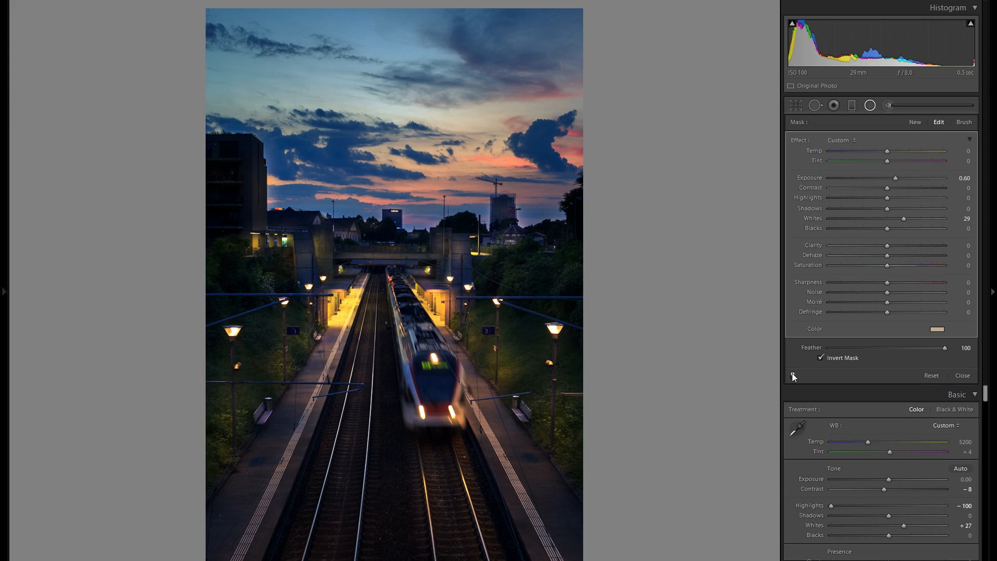
pyautogui.click(794, 375)
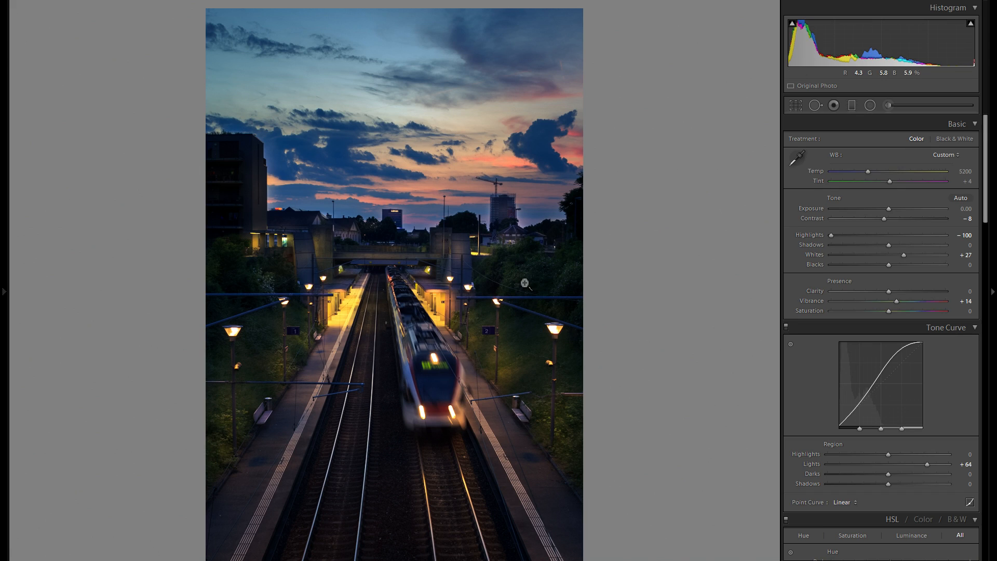
# - Draw a wide radial filter, place it over the dark bushes above platform 2, and set Exposure to −0.49
pyautogui.click(872, 106)
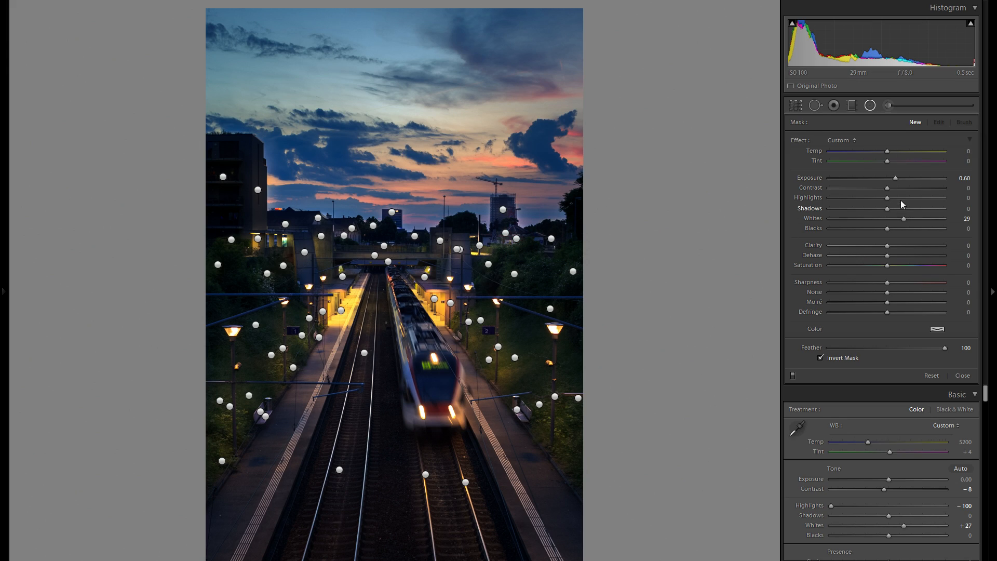
pyautogui.click(882, 177)
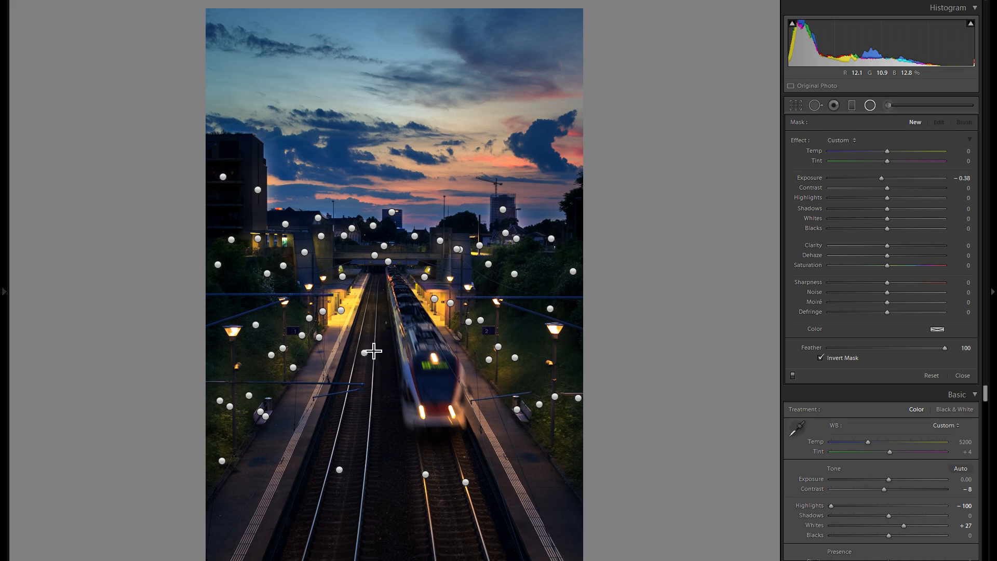
pyautogui.moveTo(374, 333); pyautogui.dragTo(427, 360)
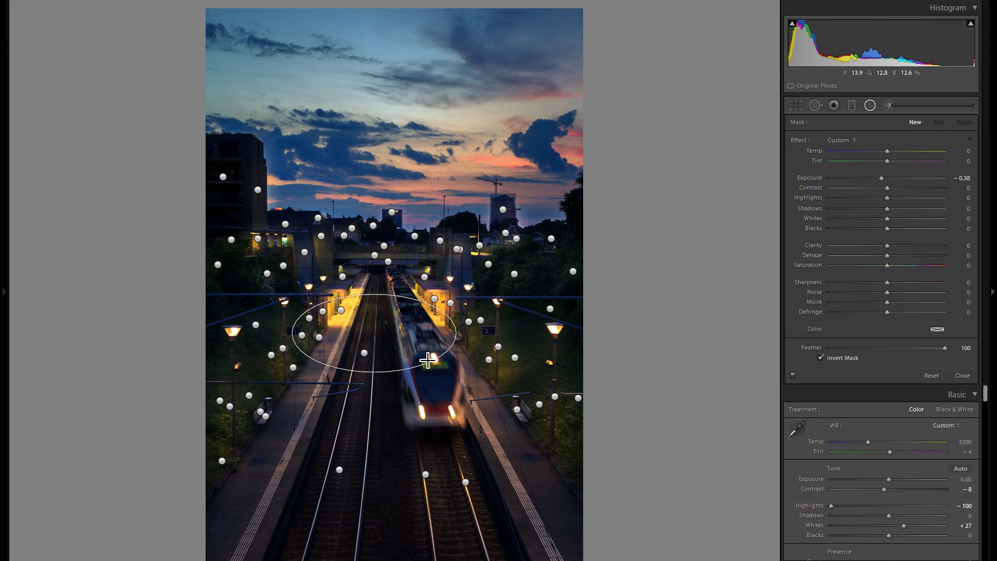
pyautogui.moveTo(438, 317); pyautogui.dragTo(566, 274)
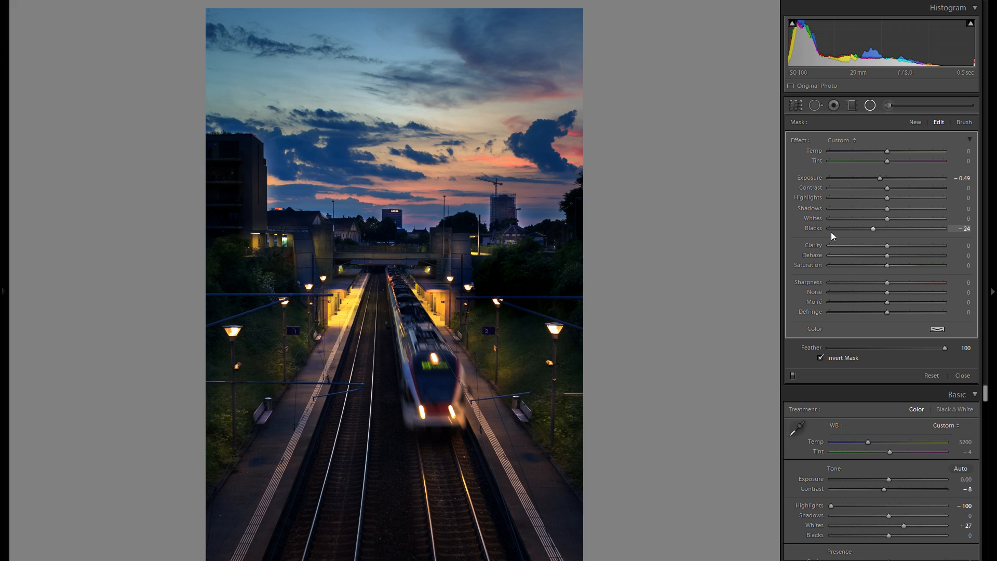
# - Try Blacks −19 and then Shadows −48 on the bush-darkening filter, resetting each to 0
pyautogui.doubleClick(818, 228)
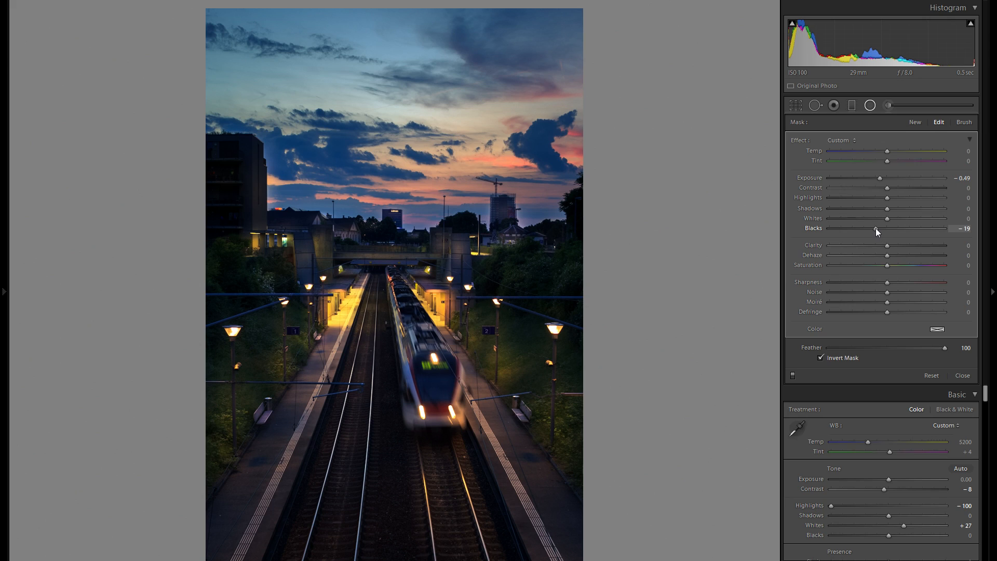
pyautogui.doubleClick(814, 228)
pyautogui.moveTo(887, 206); pyautogui.dragTo(860, 208)
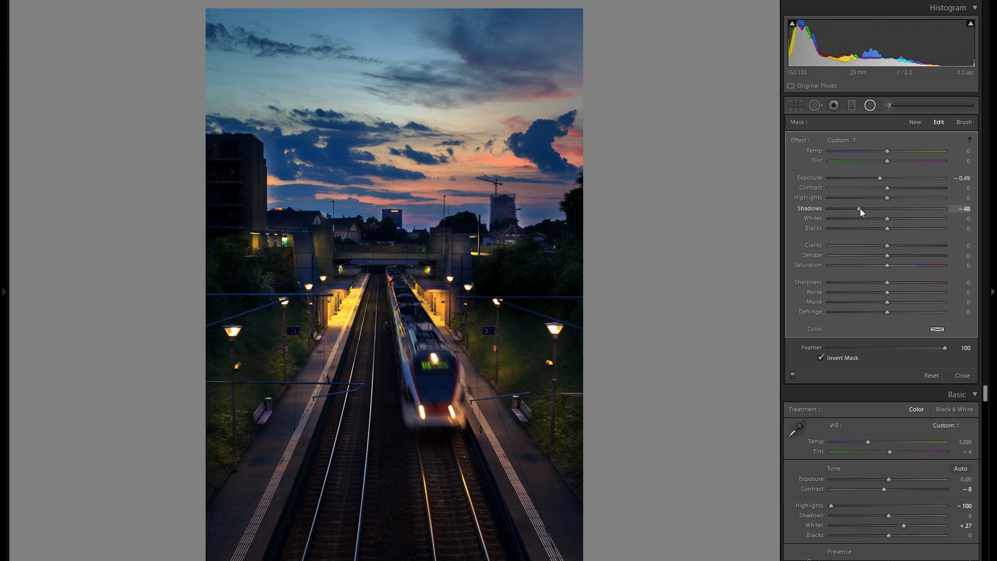
pyautogui.doubleClick(818, 207)
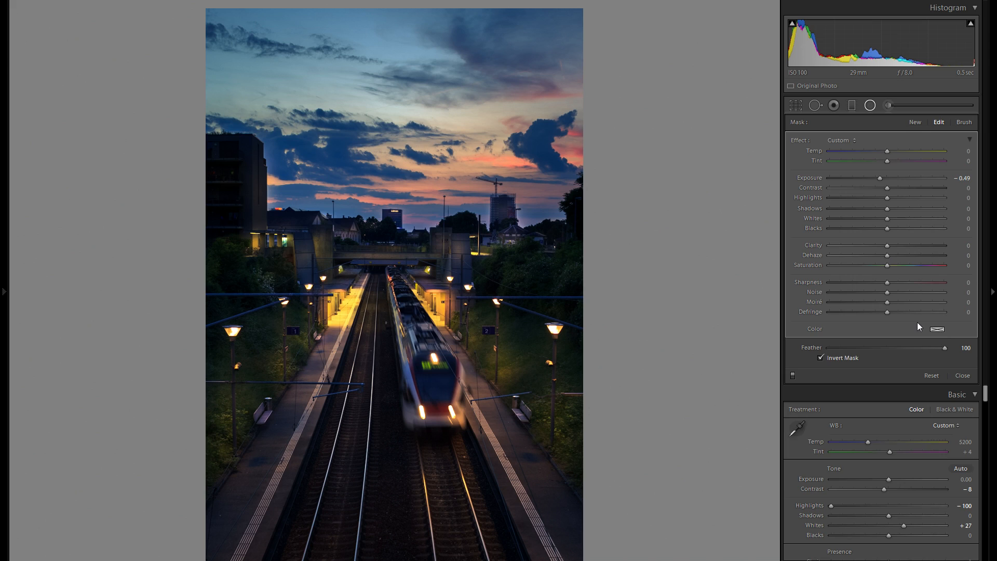
# - Reposition the darkening filter over the slope behind the platform 2 lamps and tilt it diagonally along the bushes
pyautogui.press('h')
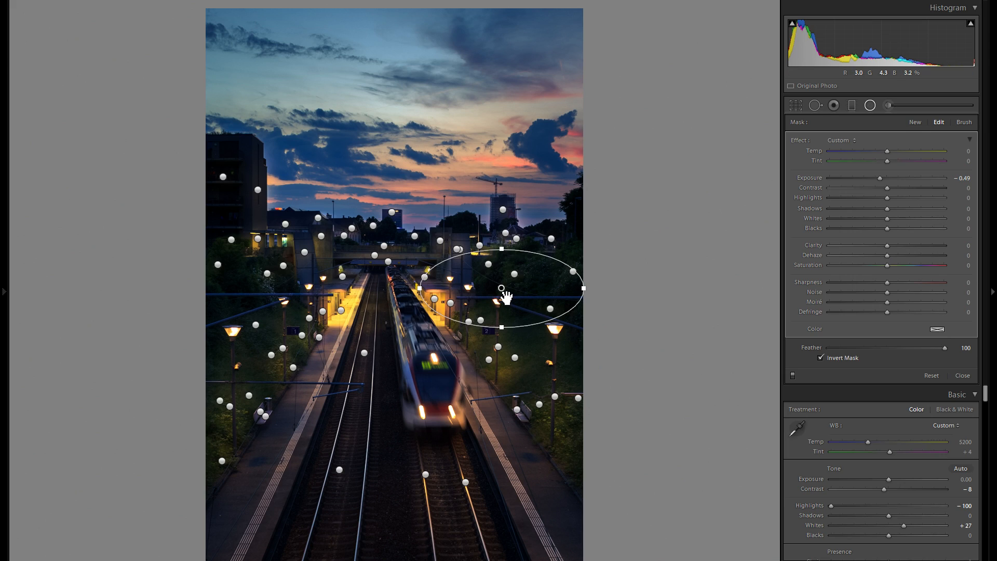
pyautogui.moveTo(529, 302); pyautogui.dragTo(558, 335)
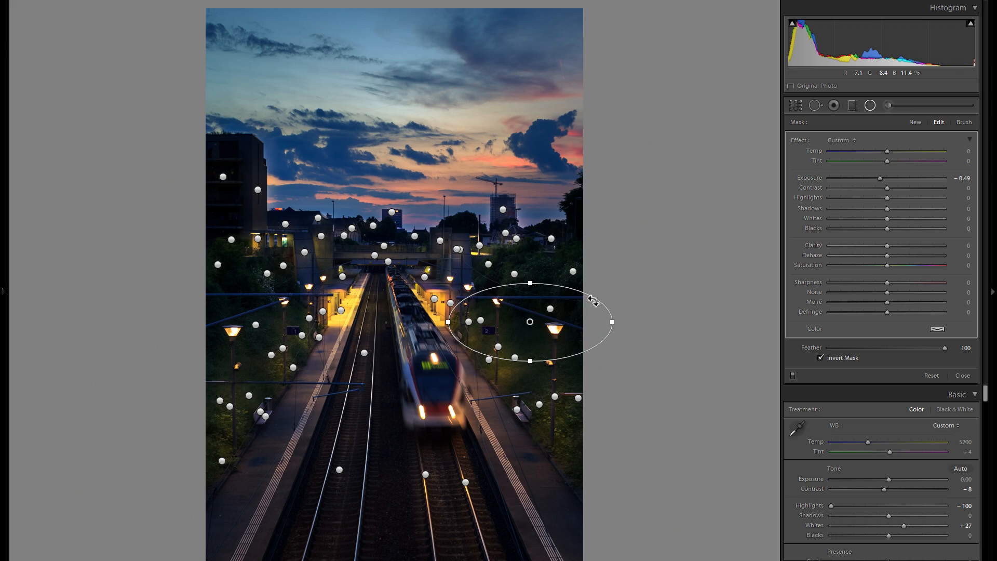
pyautogui.moveTo(598, 274); pyautogui.dragTo(579, 249)
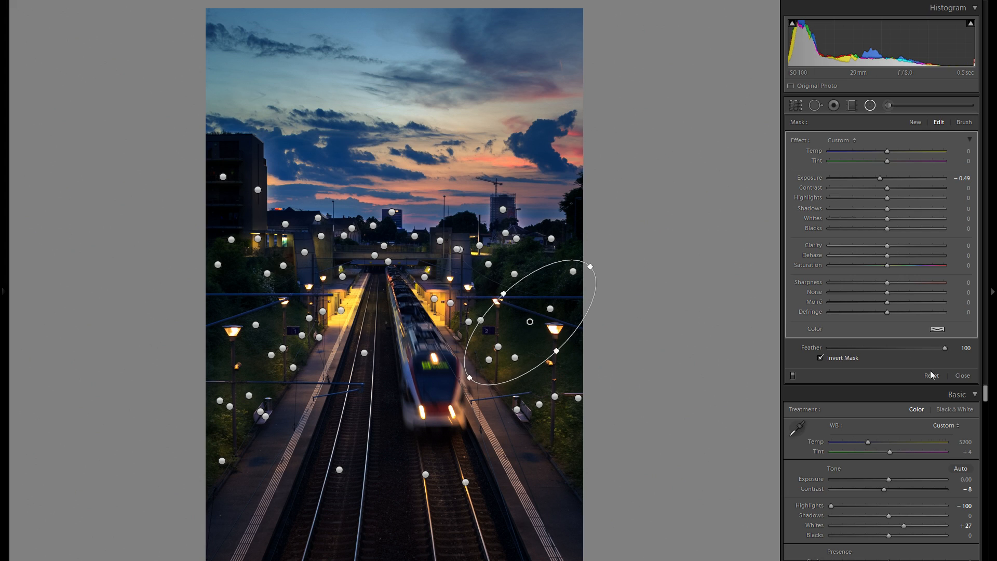
pyautogui.click(539, 254)
pyautogui.click(554, 284)
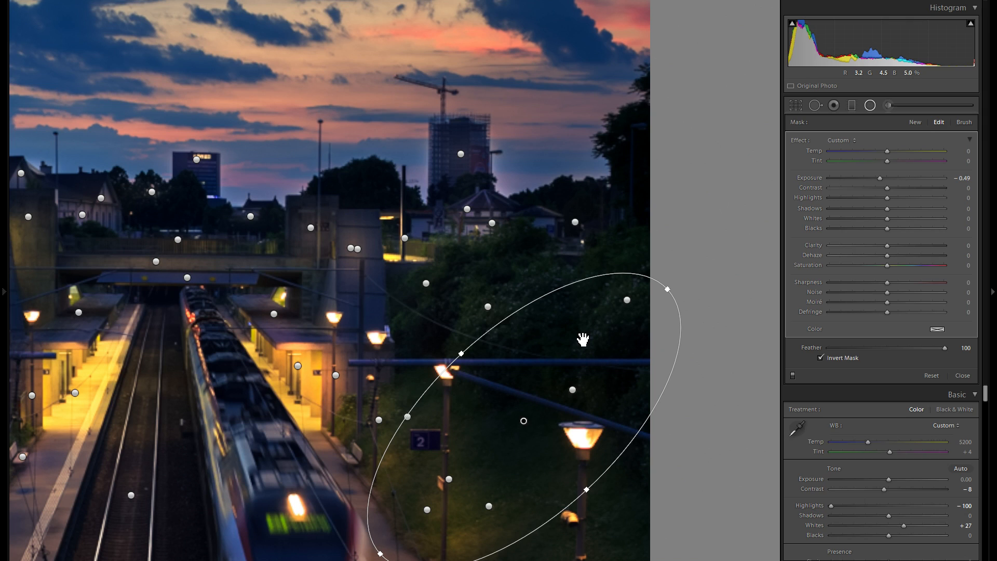
pyautogui.moveTo(501, 226); pyautogui.dragTo(496, 188)
pyautogui.moveTo(584, 314); pyautogui.dragTo(587, 264)
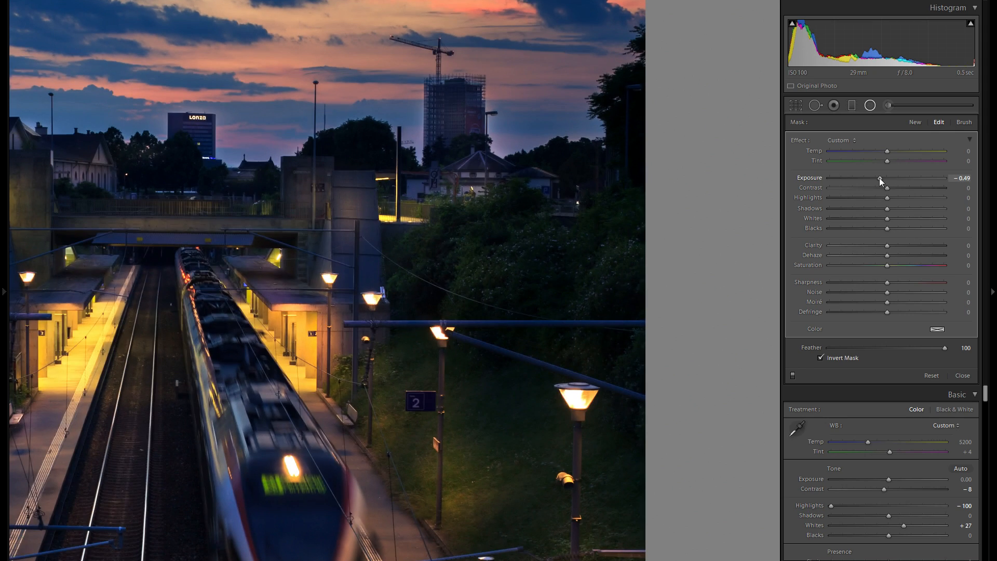
# - Set the darkening filter to Exposure −0.45 and Blacks −8, and shift and shrink its ellipse around the bushes between the two nearest lamps
pyautogui.click(871, 229)
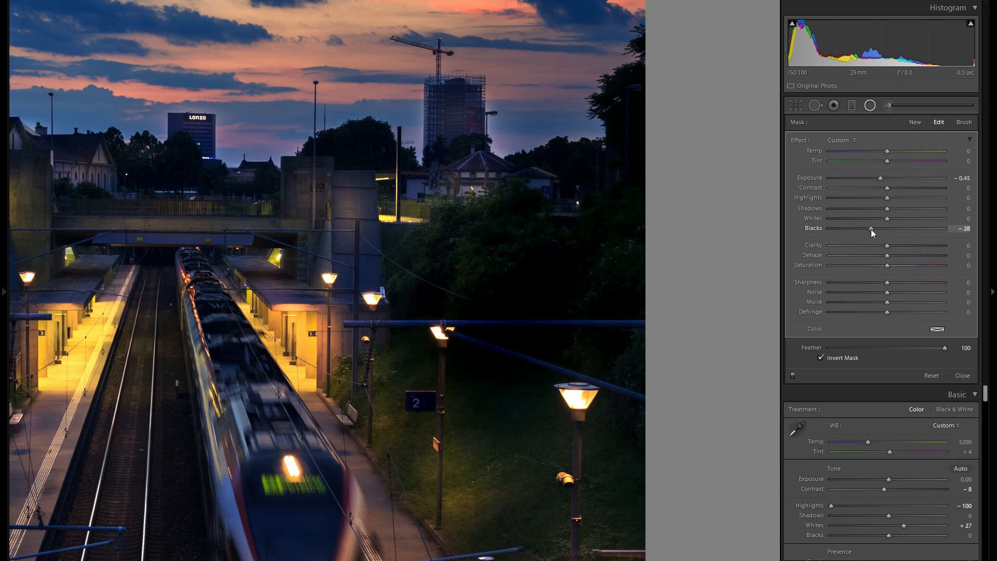
pyautogui.moveTo(872, 229); pyautogui.dragTo(884, 229)
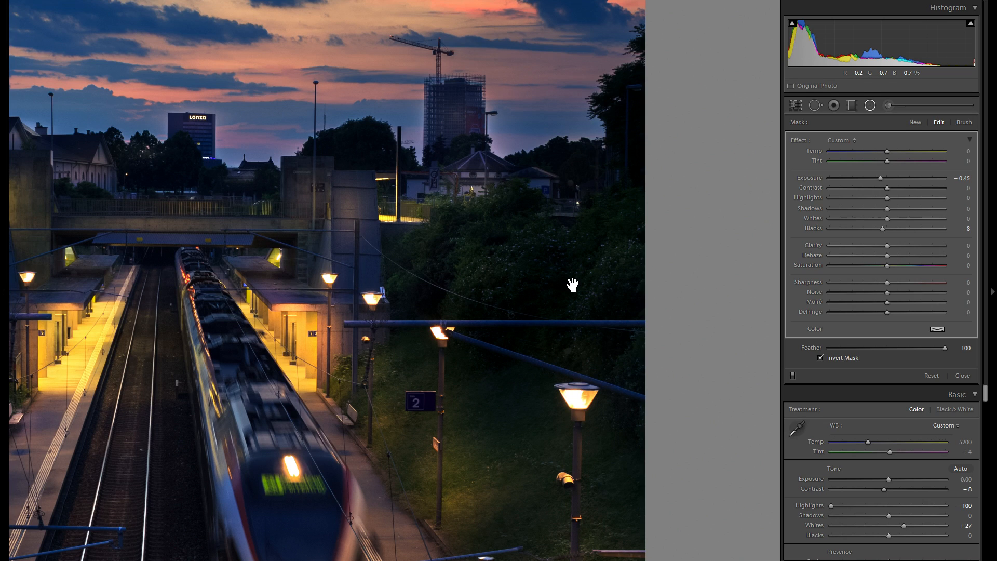
pyautogui.moveTo(572, 289); pyautogui.dragTo(603, 275)
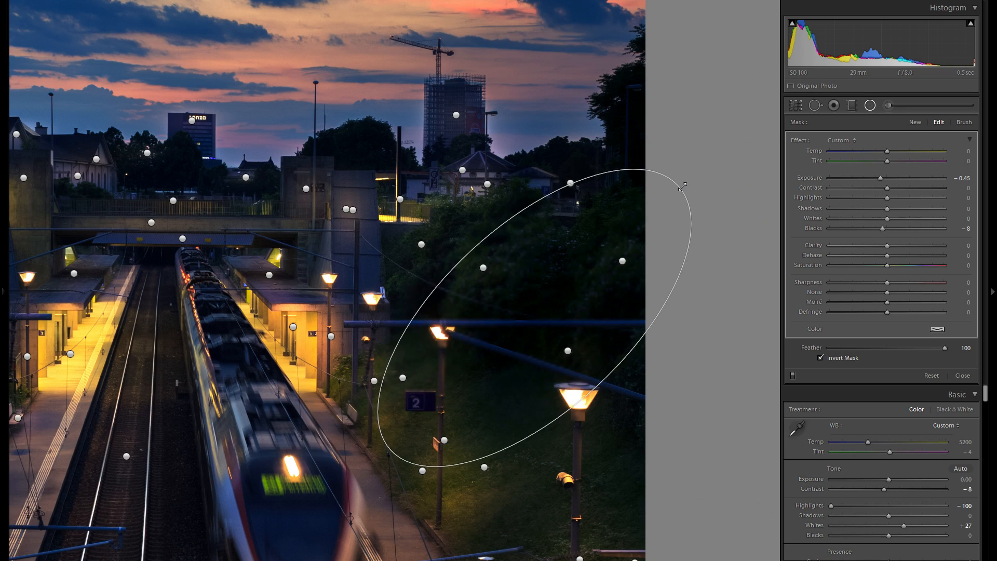
pyautogui.moveTo(679, 184); pyautogui.dragTo(623, 235)
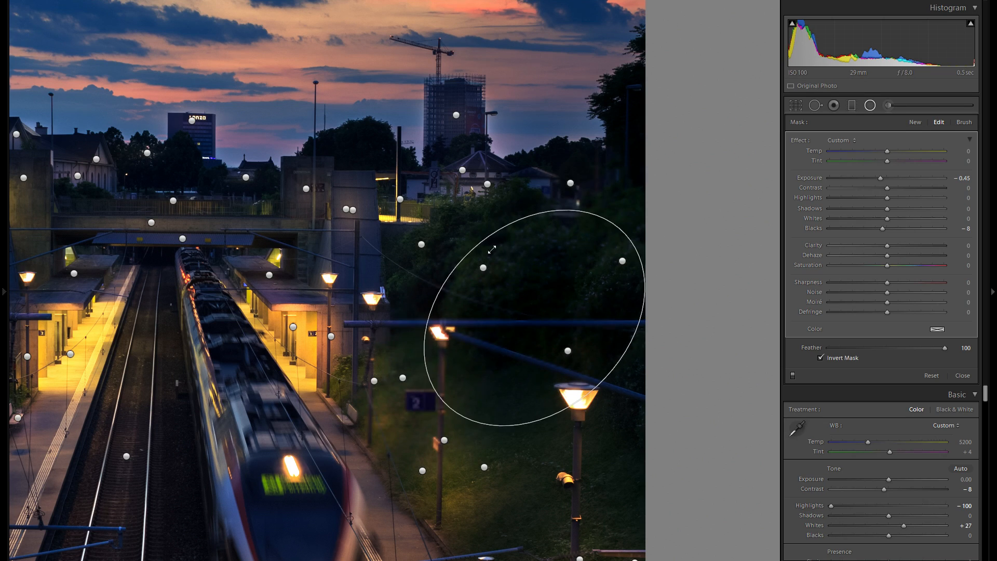
pyautogui.moveTo(471, 250); pyautogui.dragTo(484, 266)
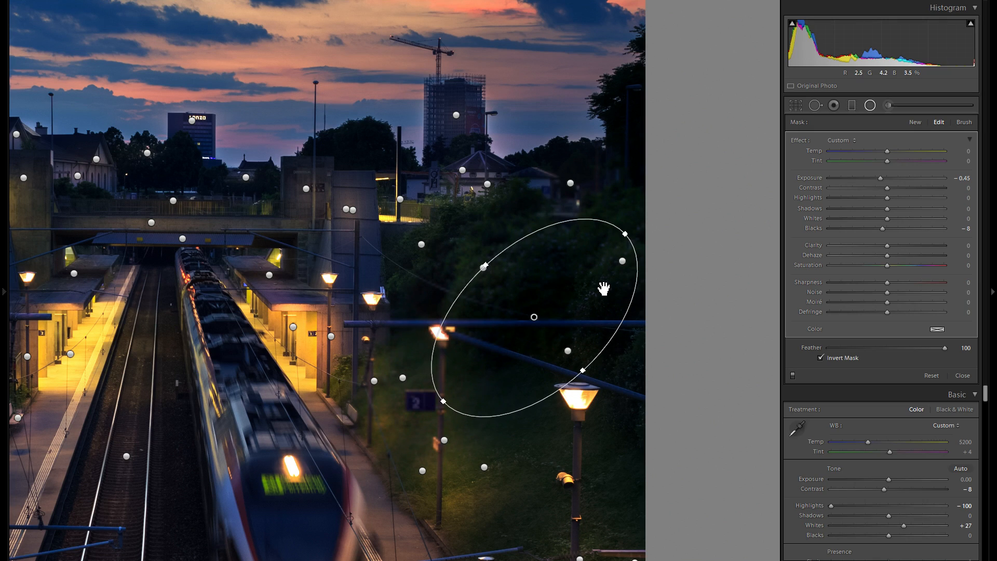
# - Duplicate the bush-darkening filter, move the copy to the treetops beside the house above platform 2, and shrink it to a nearly round ellipse
pyautogui.rightClick(566, 289)
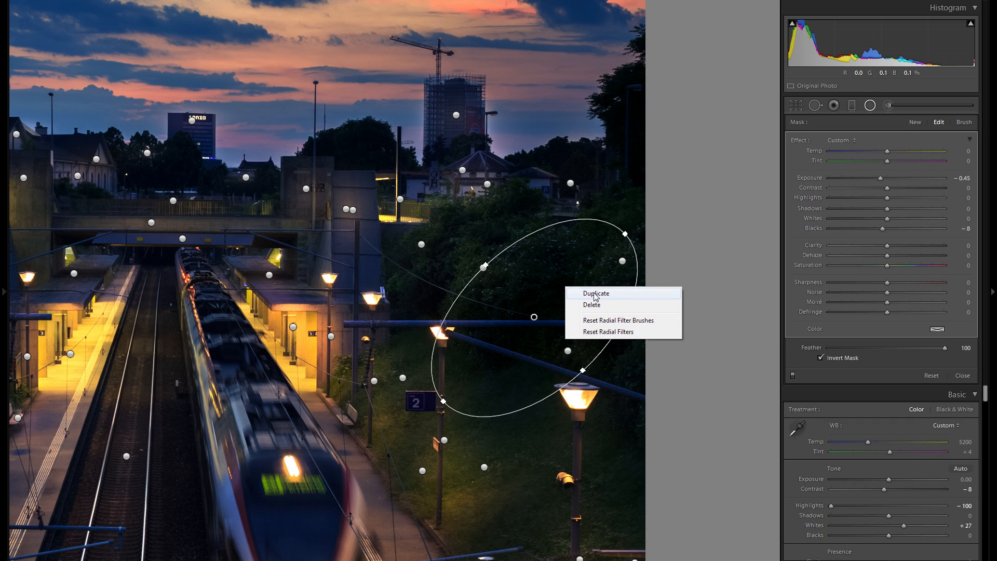
pyautogui.click(531, 314)
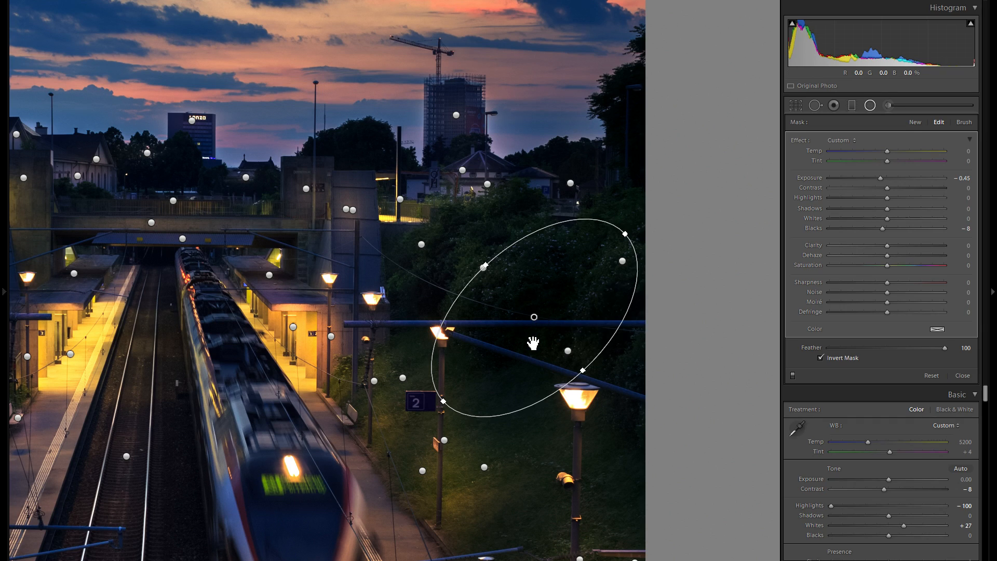
pyautogui.moveTo(557, 305); pyautogui.dragTo(534, 204)
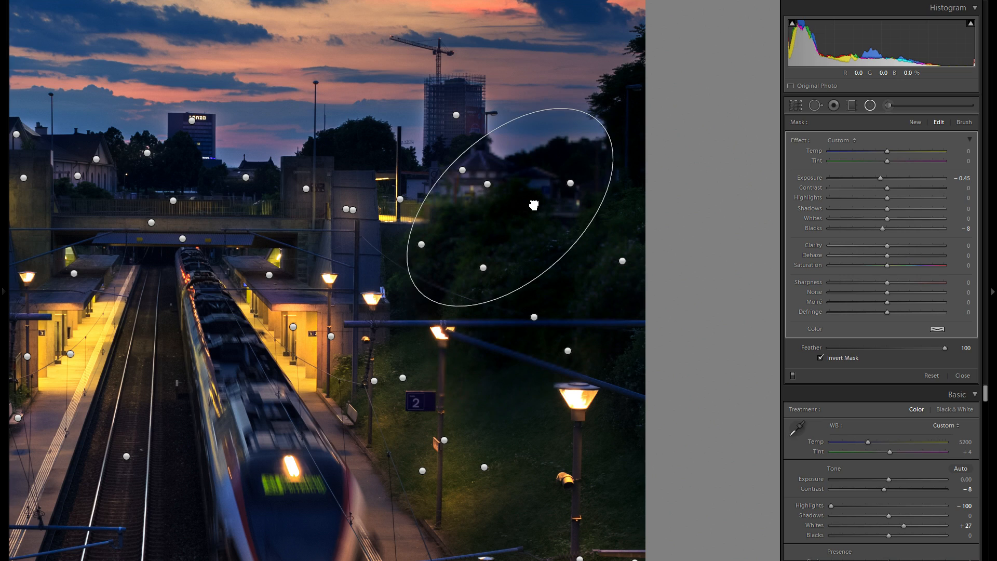
pyautogui.moveTo(531, 163); pyautogui.dragTo(473, 182)
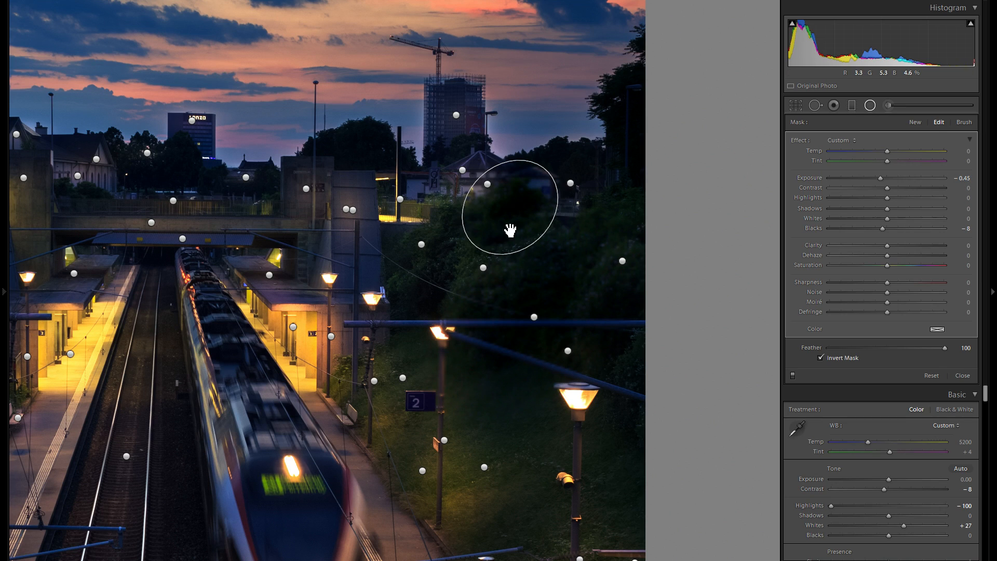
# - Reselect the small darkening filter, duplicate it, and place the copy on the grass slope beside the nearest platform 2 lamp
pyautogui.rightClick(504, 209)
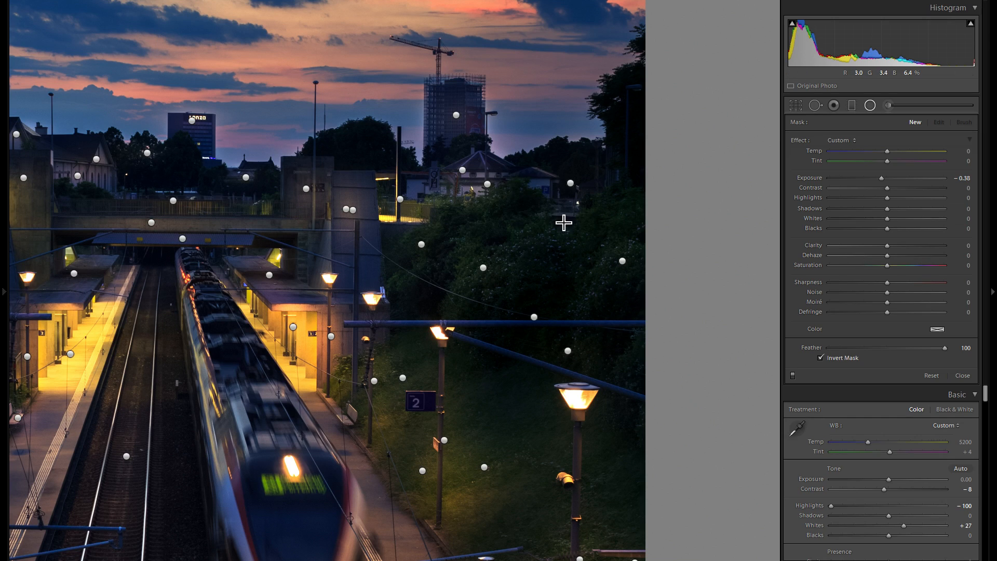
pyautogui.hotkey('ctrl', 'z')
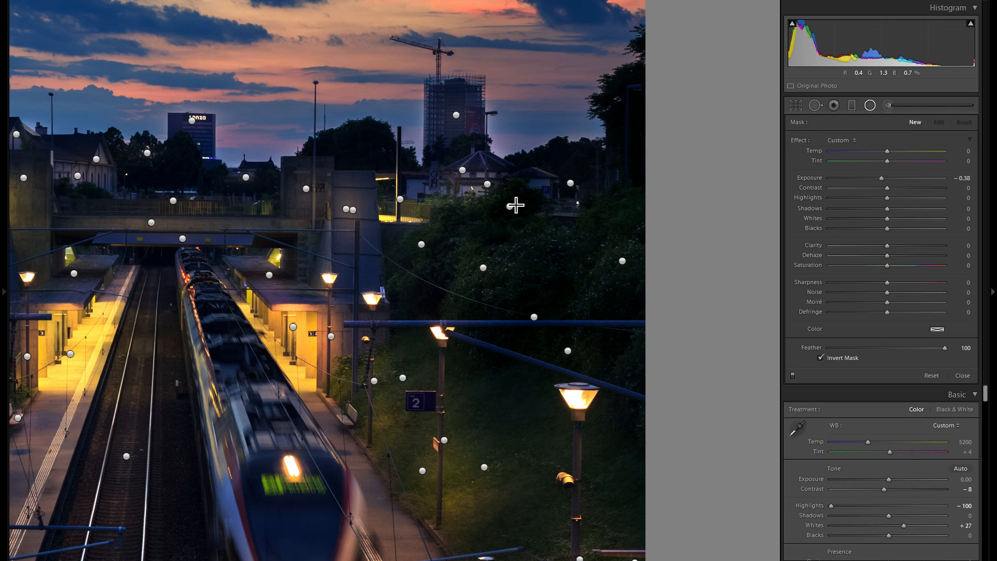
pyautogui.click(534, 217)
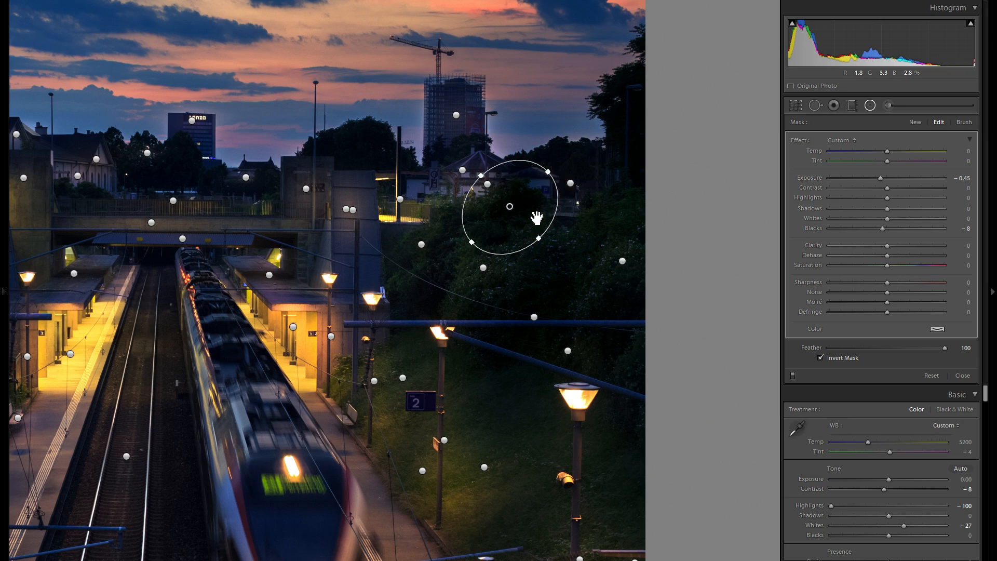
pyautogui.rightClick(523, 222)
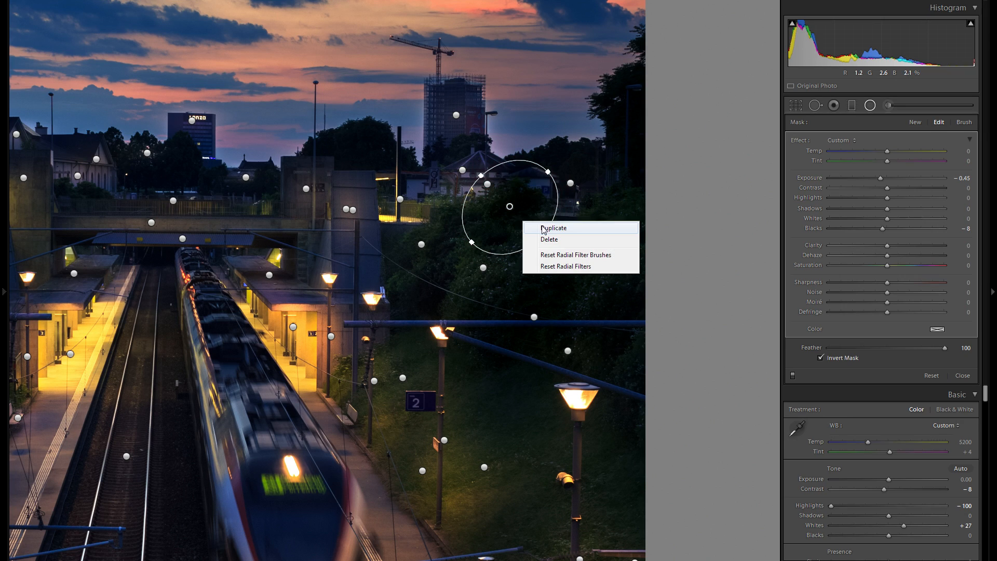
pyautogui.click(498, 229)
pyautogui.moveTo(519, 240); pyautogui.dragTo(538, 431)
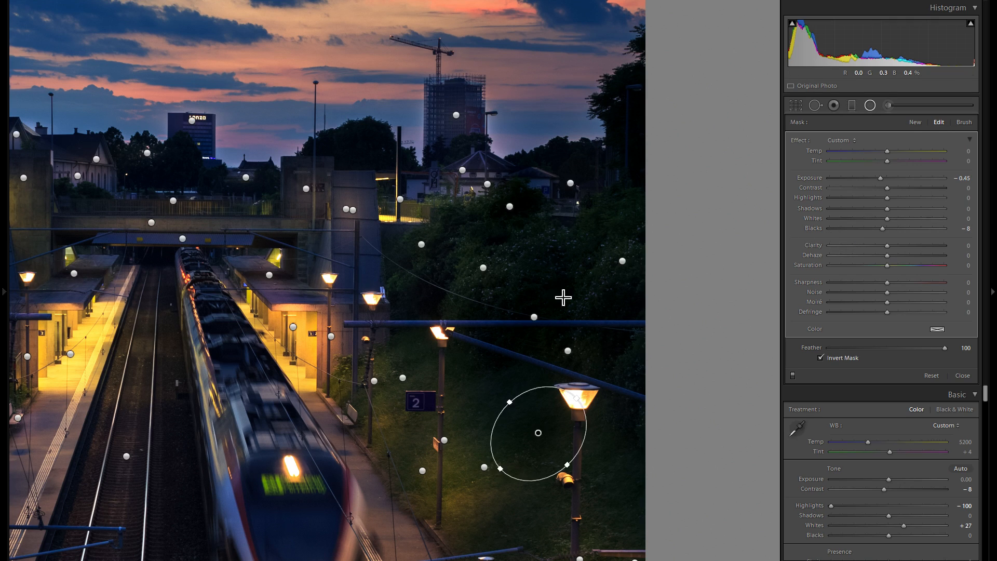
# - Move the copy under the bridge behind the platform 2 shelter, shrink it slightly, set Exposure to −0.85, and check it without the pins
pyautogui.moveTo(329, 313); pyautogui.dragTo(317, 325)
pyautogui.moveTo(403, 349); pyautogui.dragTo(501, 361)
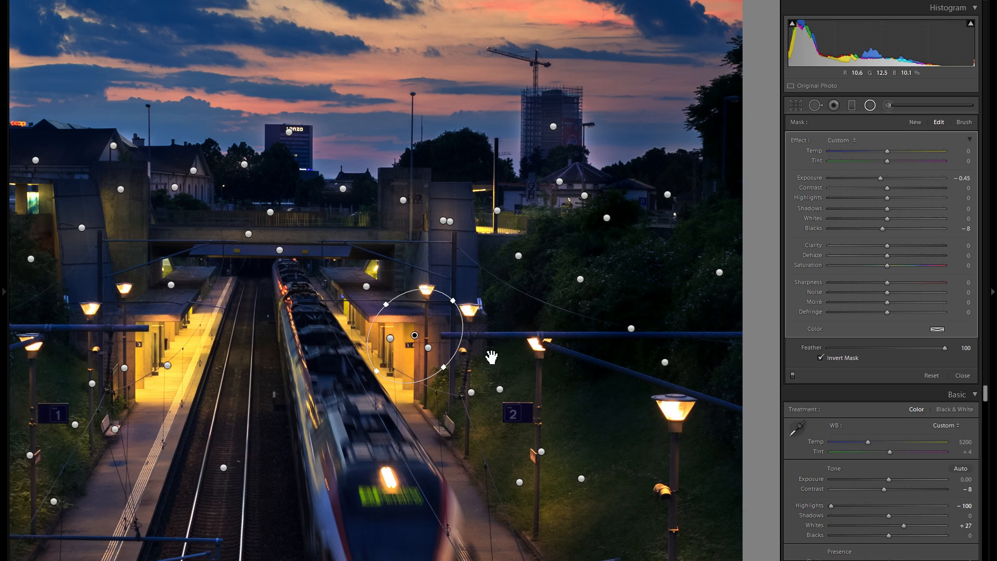
pyautogui.moveTo(427, 333); pyautogui.dragTo(387, 227)
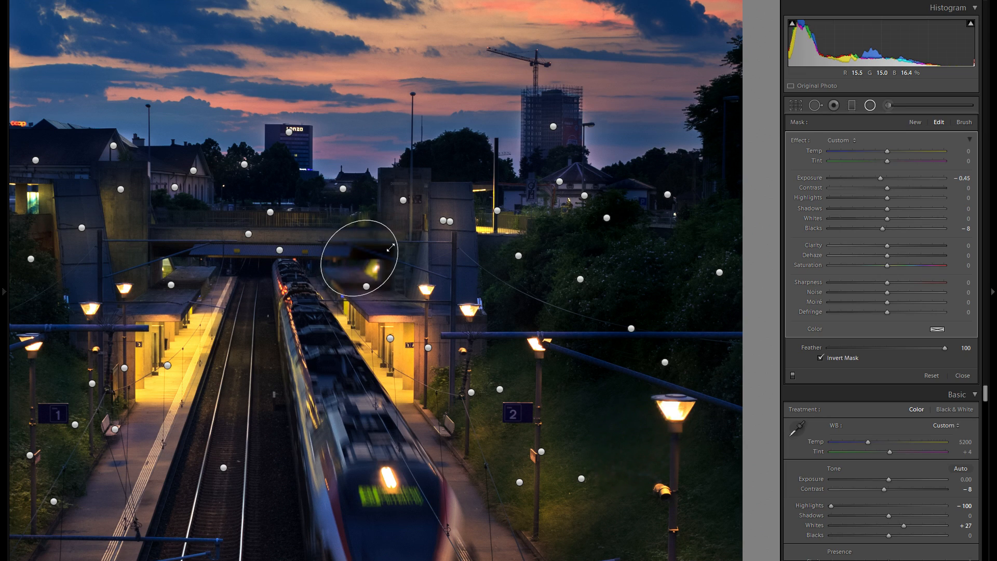
pyautogui.moveTo(881, 178); pyautogui.dragTo(876, 179)
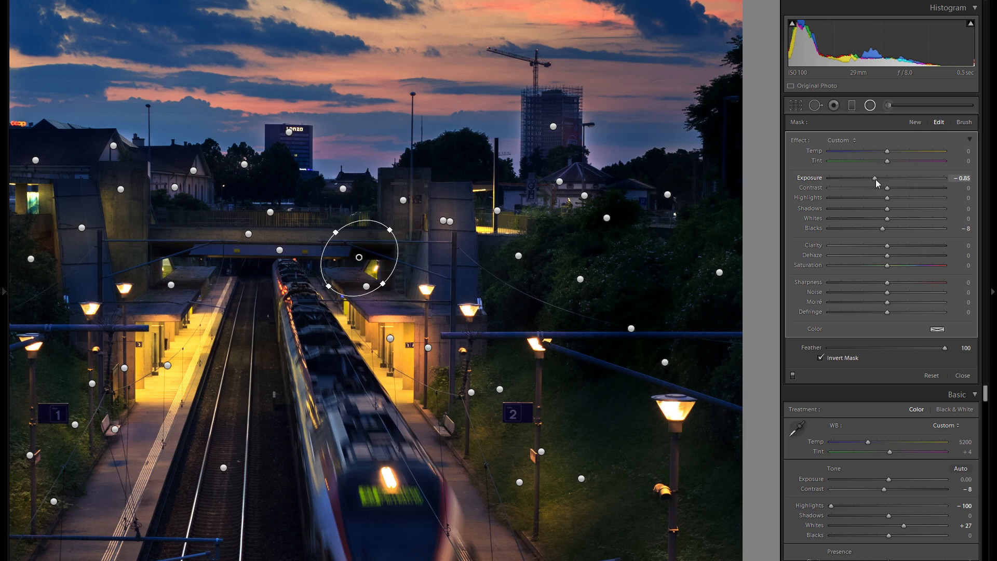
pyautogui.press('h')
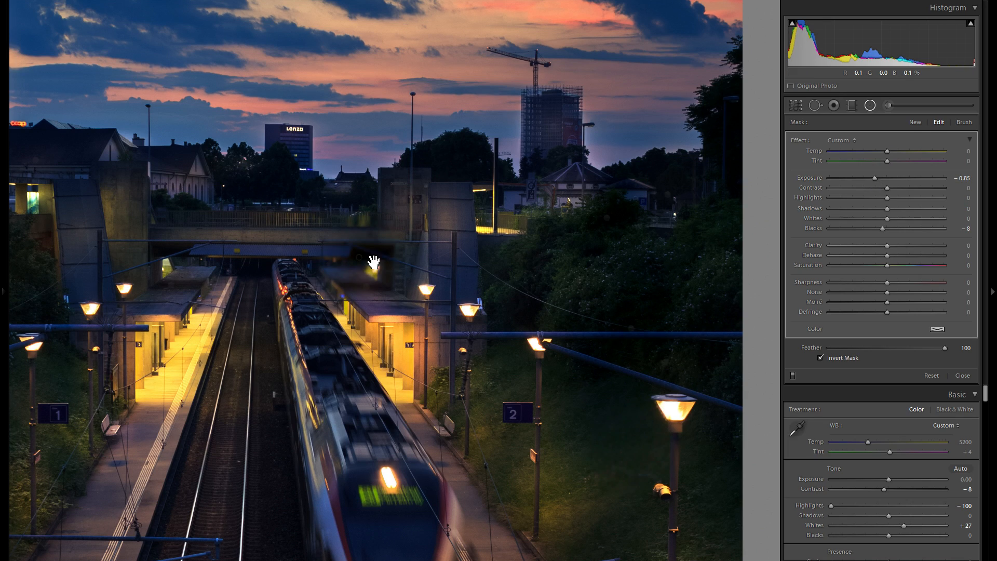
# - Duplicate the under-bridge darkening filter and place the copy at the matching spot behind the platform 1 shelter
pyautogui.rightClick(373, 260)
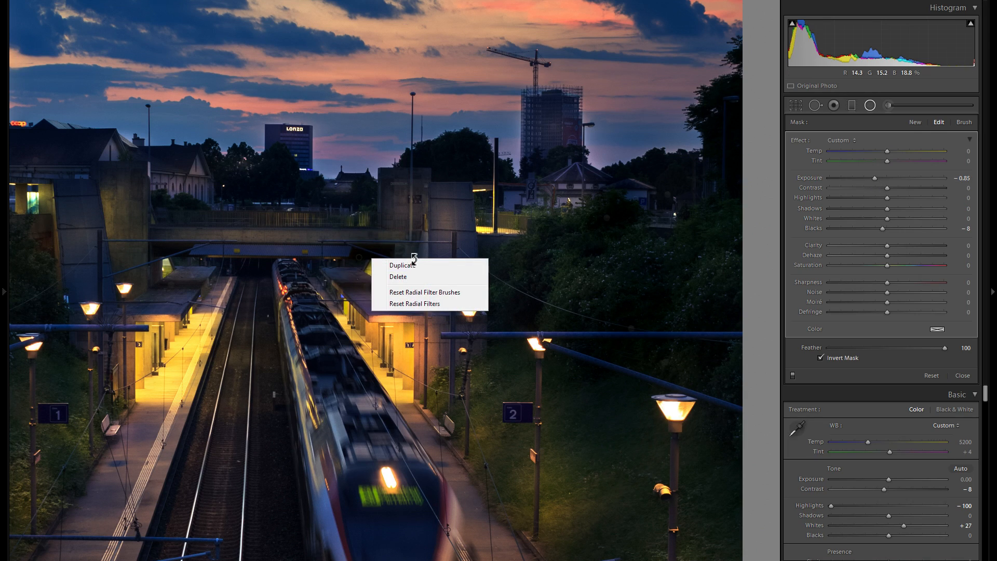
pyautogui.press('Escape')
pyautogui.press('h')
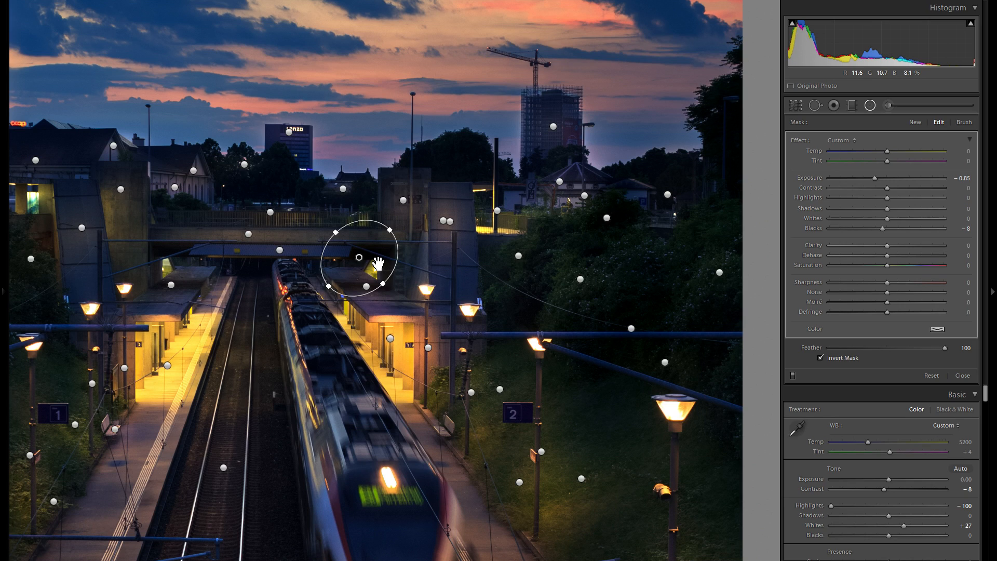
pyautogui.moveTo(379, 264); pyautogui.dragTo(371, 244)
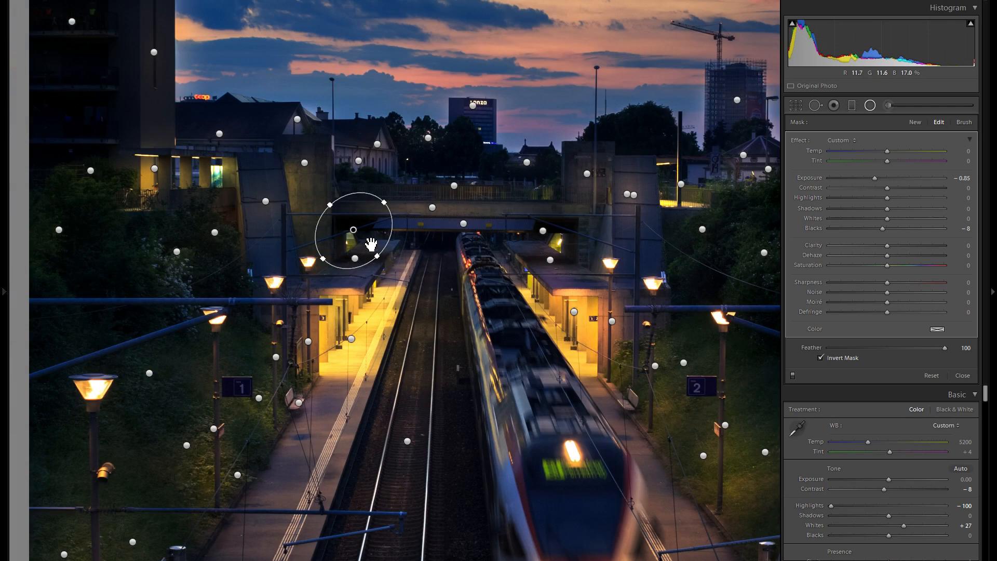
# - Duplicate the filter onto the bushes behind the platform 1 lamps, set Exposure to −0.60, and place another copy above the nearest platform 1 lamp
pyautogui.rightClick(370, 244)
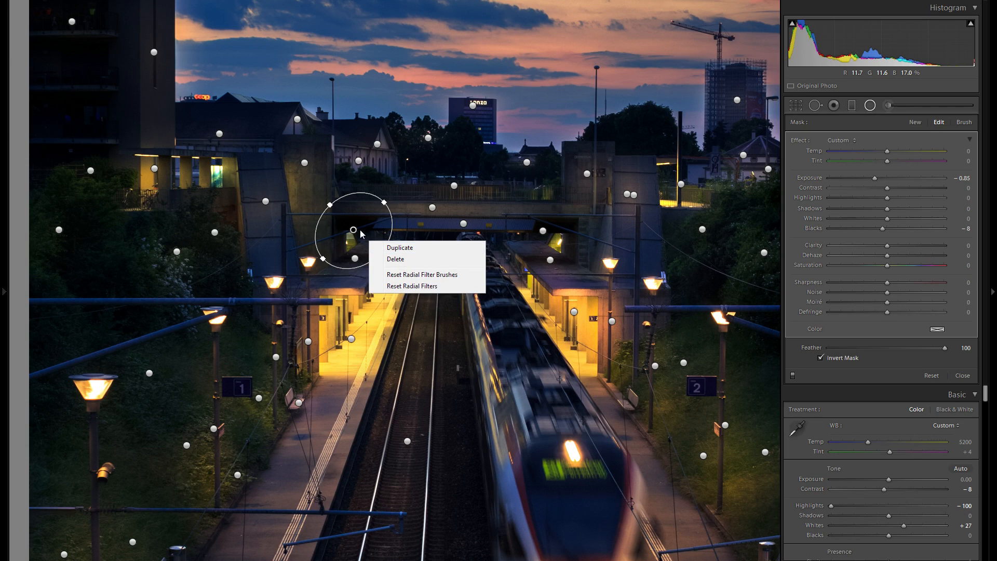
pyautogui.click(233, 279)
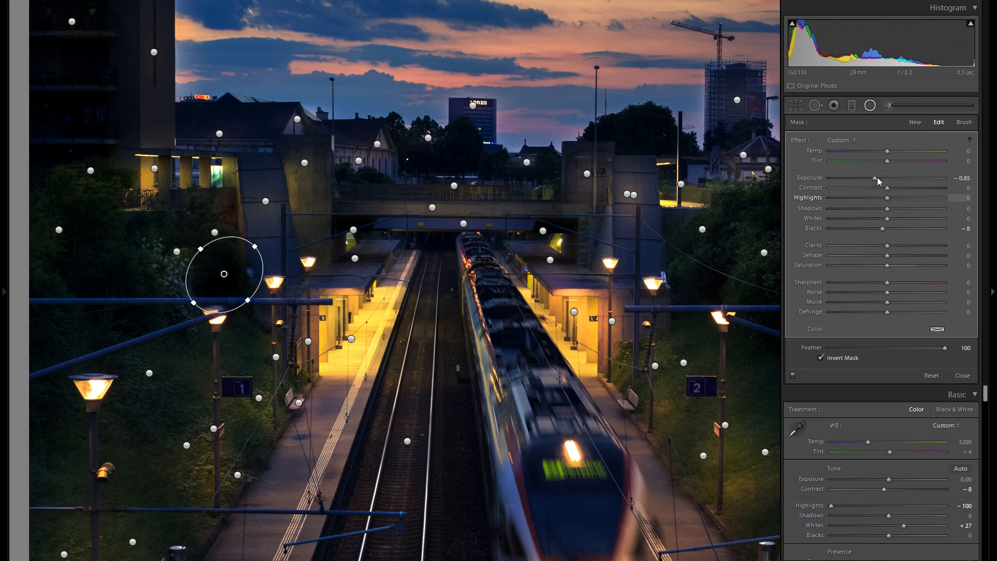
pyautogui.moveTo(876, 178); pyautogui.dragTo(879, 182)
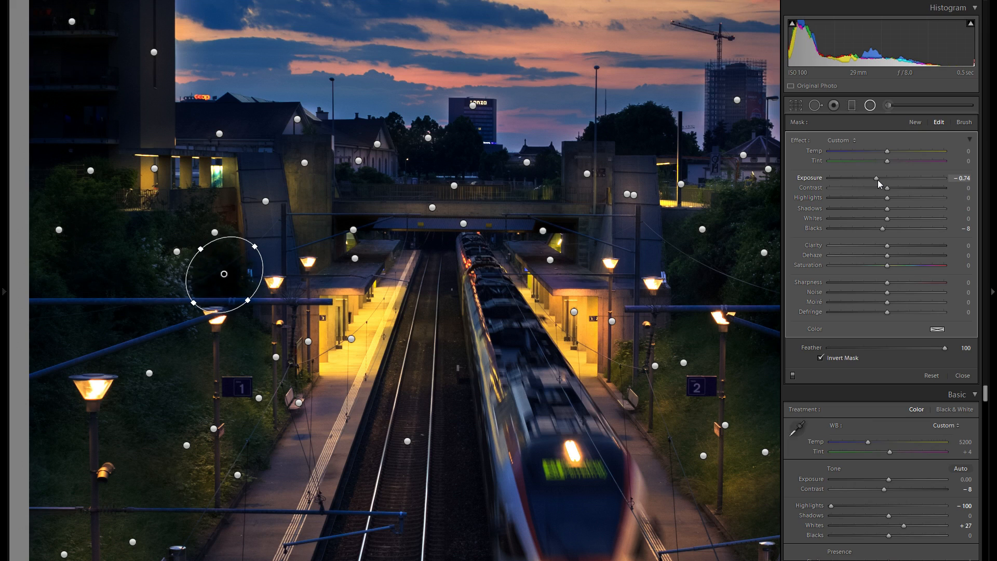
pyautogui.rightClick(232, 281)
pyautogui.moveTo(231, 281); pyautogui.dragTo(59, 337)
# - Duplicate the filter onto the dark house roof beside the apartment block, enlarge it slightly, and set Exposure to −0.16
pyautogui.rightClick(64, 331)
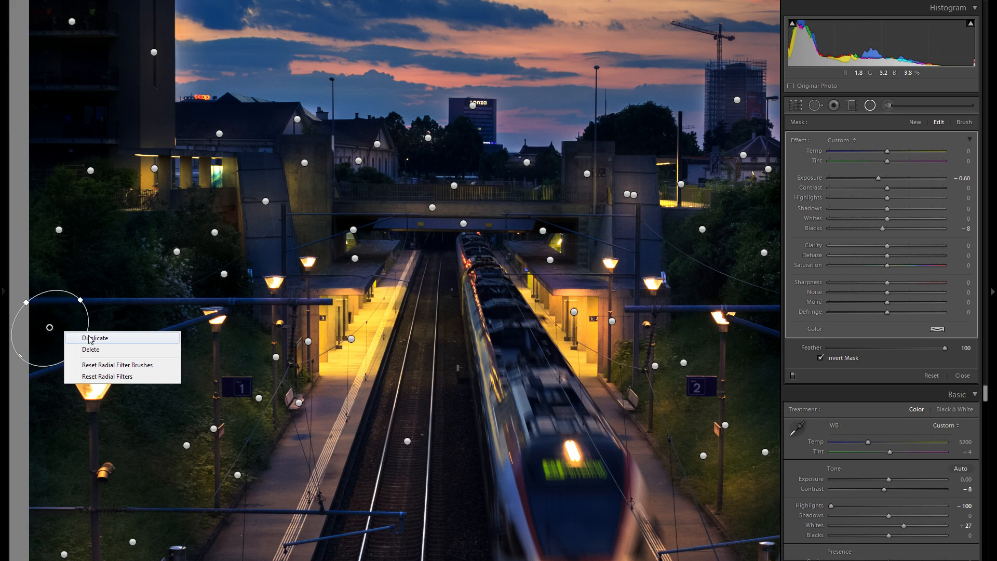
pyautogui.moveTo(67, 318); pyautogui.dragTo(137, 129)
pyautogui.moveTo(218, 134); pyautogui.dragTo(375, 323)
pyautogui.moveTo(303, 314); pyautogui.dragTo(458, 313)
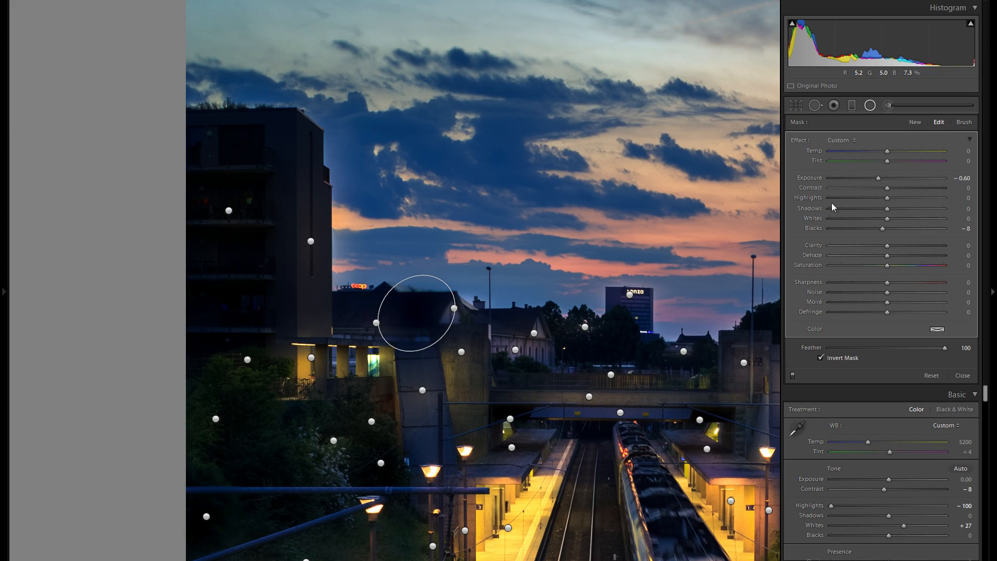
pyautogui.moveTo(881, 180); pyautogui.dragTo(882, 179)
pyautogui.moveTo(385, 281); pyautogui.dragTo(382, 279)
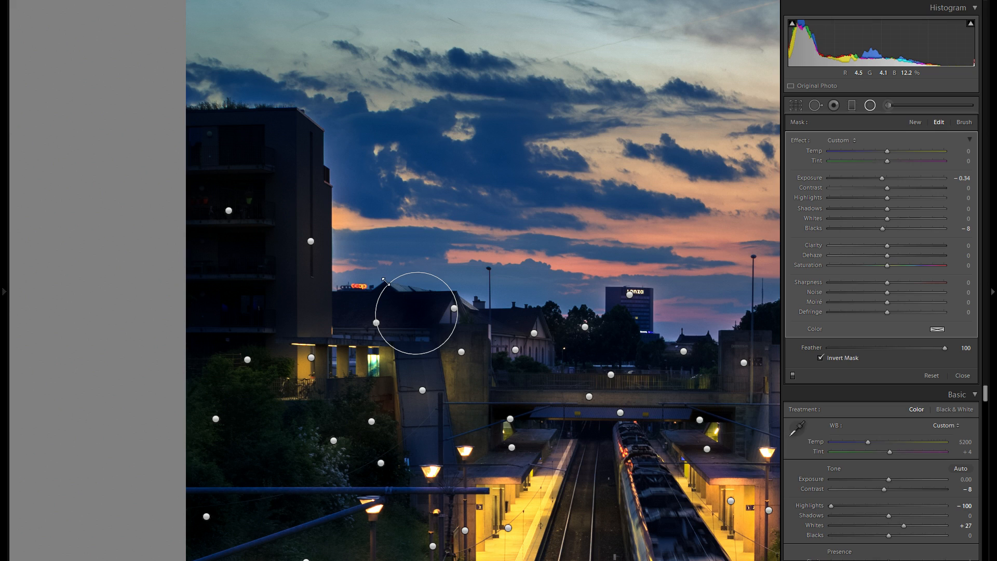
pyautogui.moveTo(881, 178); pyautogui.dragTo(884, 180)
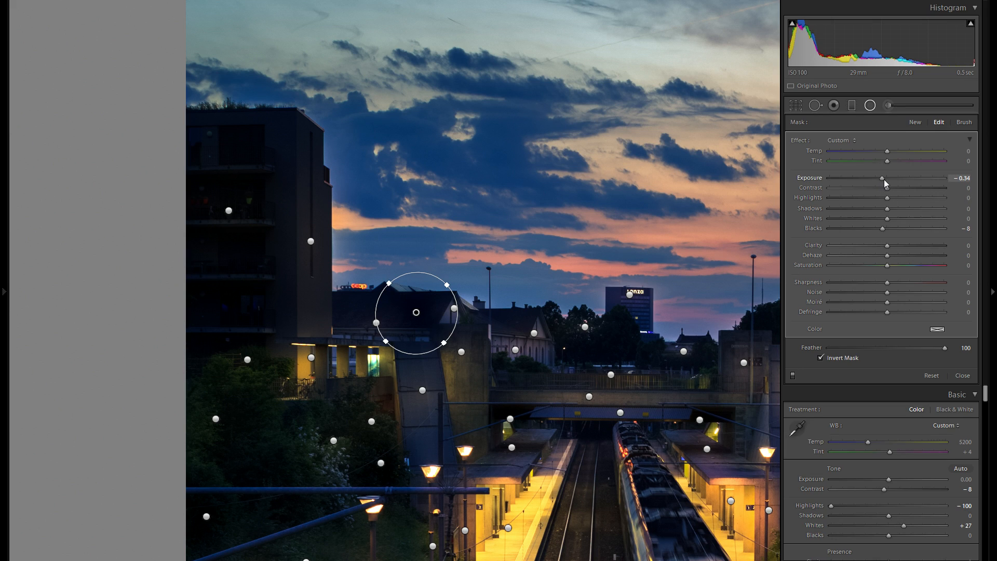
# - Duplicate the roof filter as a narrower upright ellipse over the trees by the station house, and place another copy over the small house beyond
pyautogui.rightClick(462, 324)
pyautogui.click(476, 329)
pyautogui.moveTo(430, 302); pyautogui.dragTo(569, 323)
pyautogui.rightClick(567, 320)
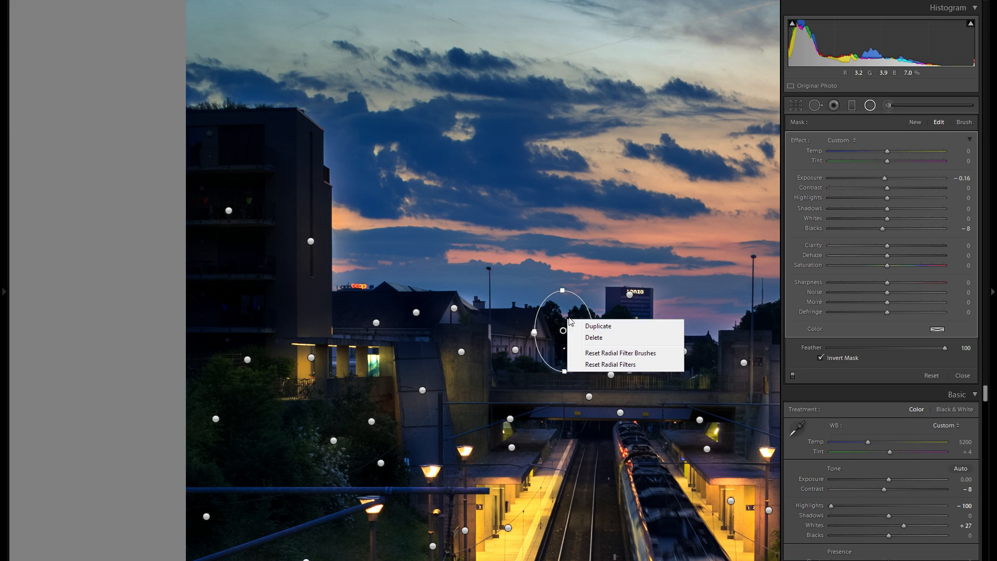
pyautogui.click(626, 326)
pyautogui.moveTo(568, 323); pyautogui.dragTo(687, 335)
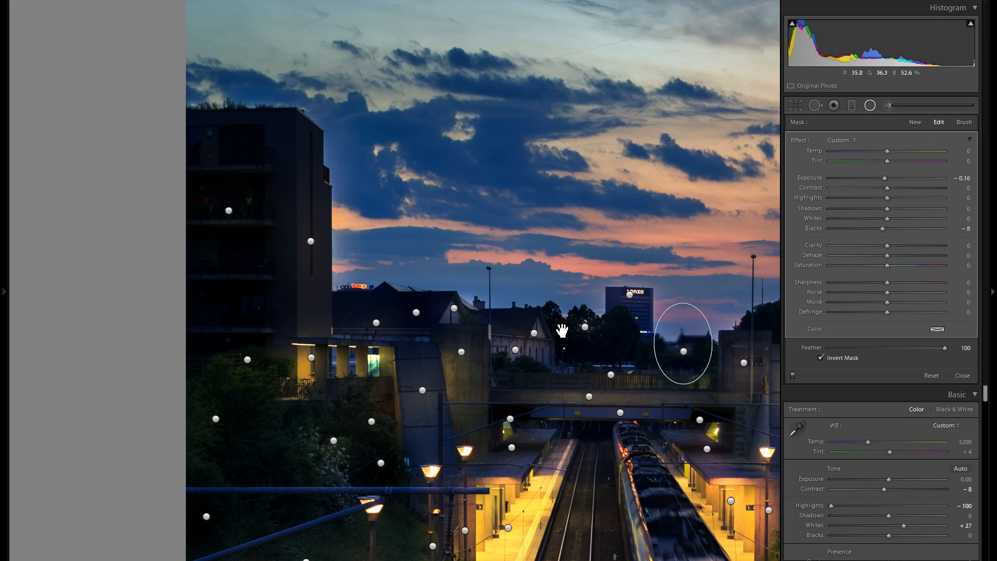
# - Reselect the tree filter, duplicate it, and move the copy past the concrete bridge tower onto the scaffolded high-rise, narrowing its ellipse
pyautogui.click(584, 332)
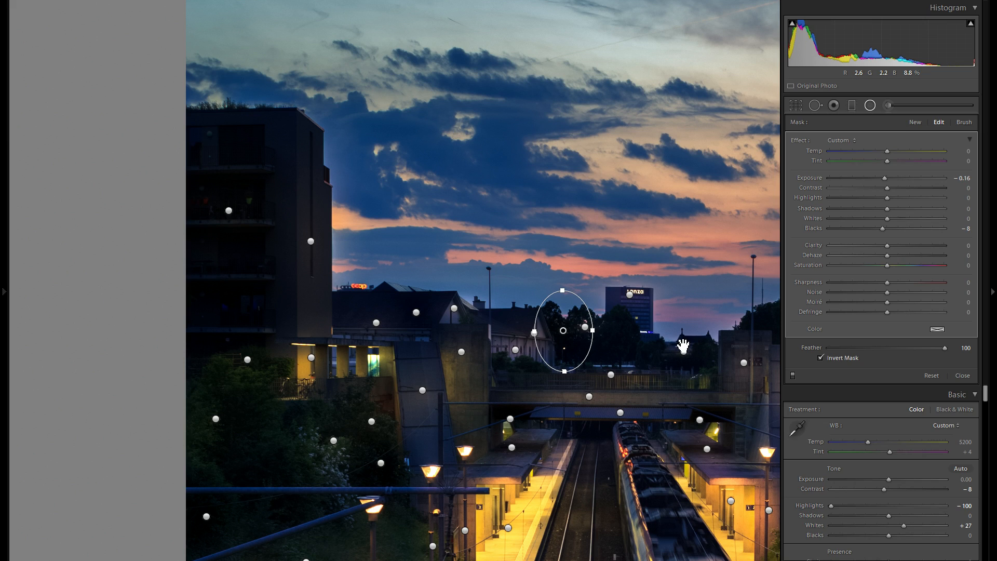
pyautogui.rightClick(567, 326)
pyautogui.click(595, 333)
pyautogui.moveTo(566, 311); pyautogui.dragTo(756, 335)
pyautogui.moveTo(616, 278); pyautogui.dragTo(305, 283)
pyautogui.click(437, 344)
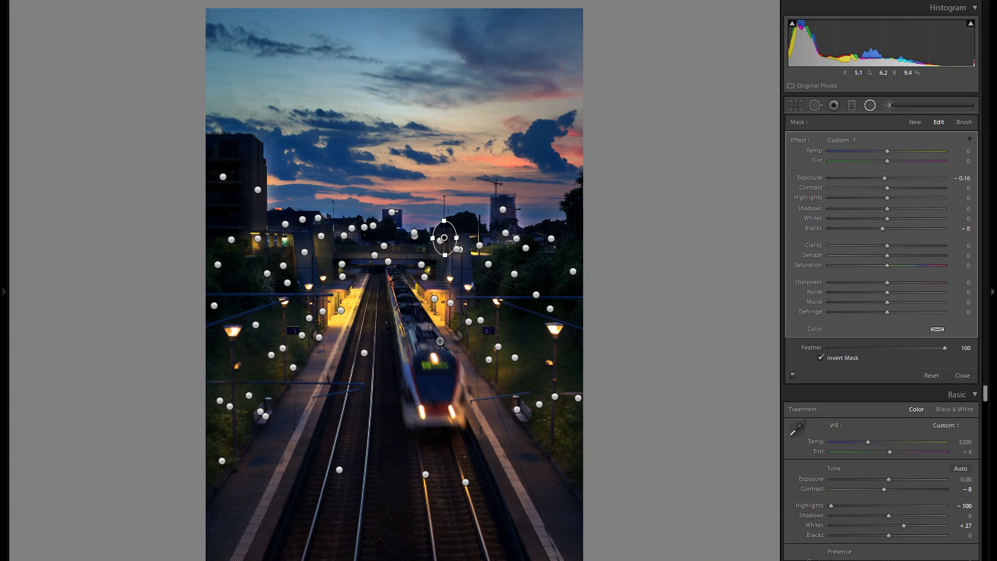
pyautogui.click(471, 223)
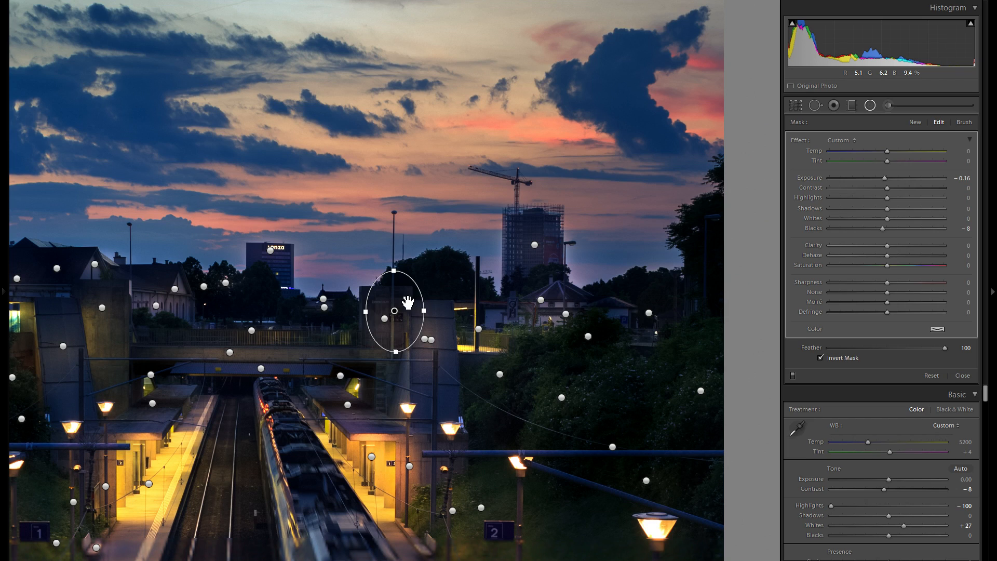
pyautogui.moveTo(408, 306); pyautogui.dragTo(567, 245)
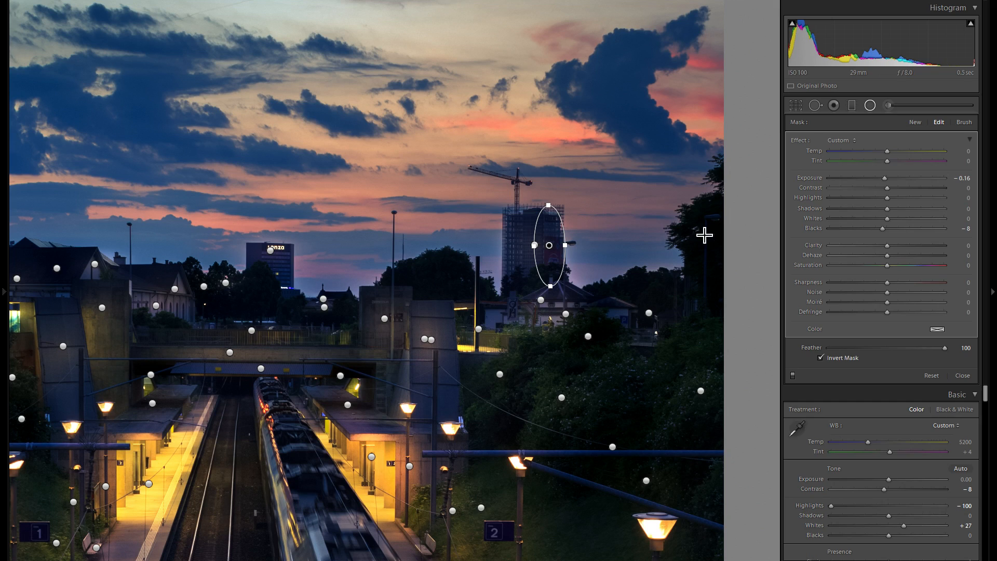
# - Duplicate the narrow high-rise filter and place the copy over the upper edge of the bushes above platform 2
pyautogui.rightClick(540, 234)
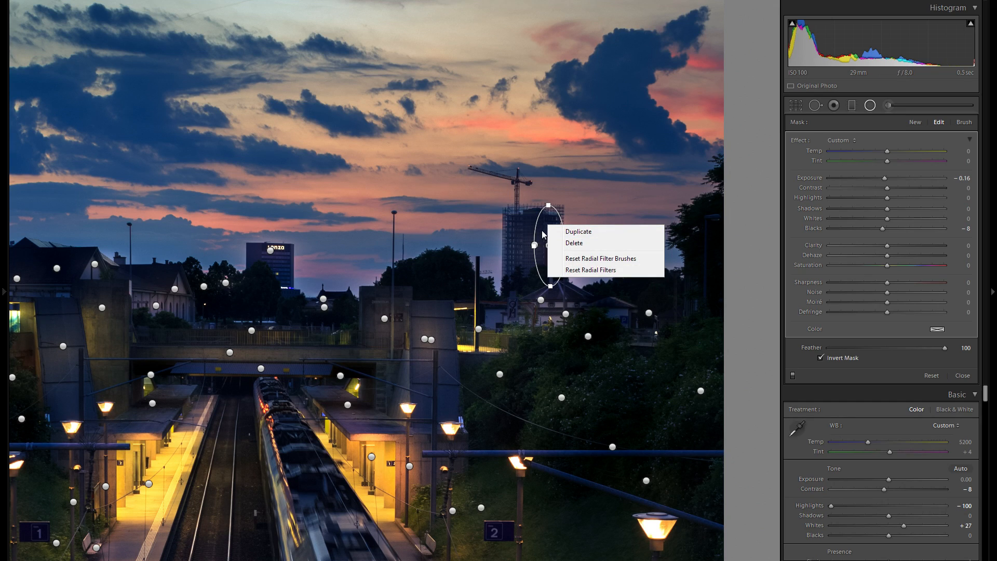
pyautogui.click(542, 232)
pyautogui.moveTo(551, 238); pyautogui.dragTo(639, 335)
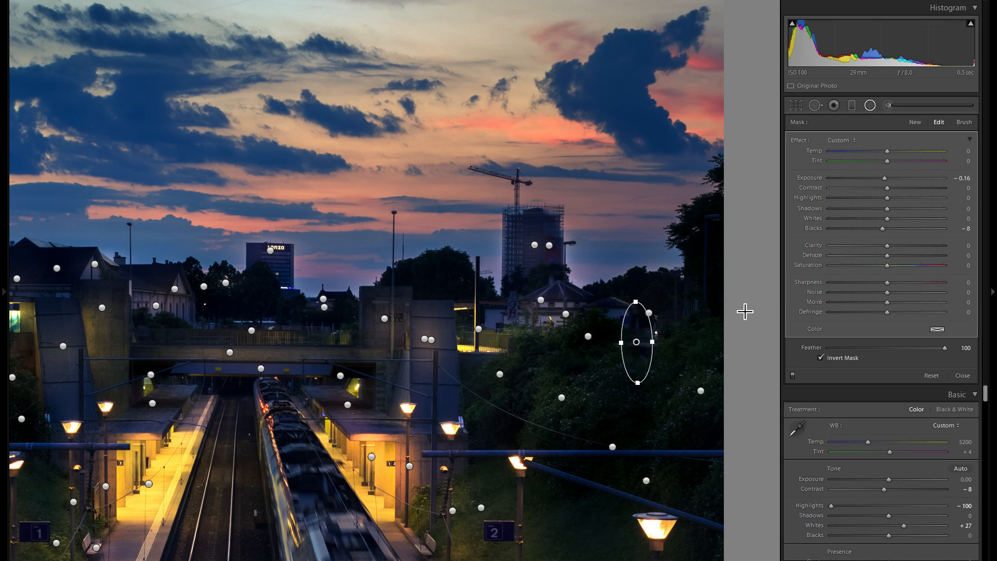
pyautogui.moveTo(537, 367)
pyautogui.mouseDown()
pyautogui.moveTo(684, 265)
pyautogui.moveTo(681, 314)
pyautogui.moveTo(662, 327)
pyautogui.moveTo(537, 357)
pyautogui.mouseUp()
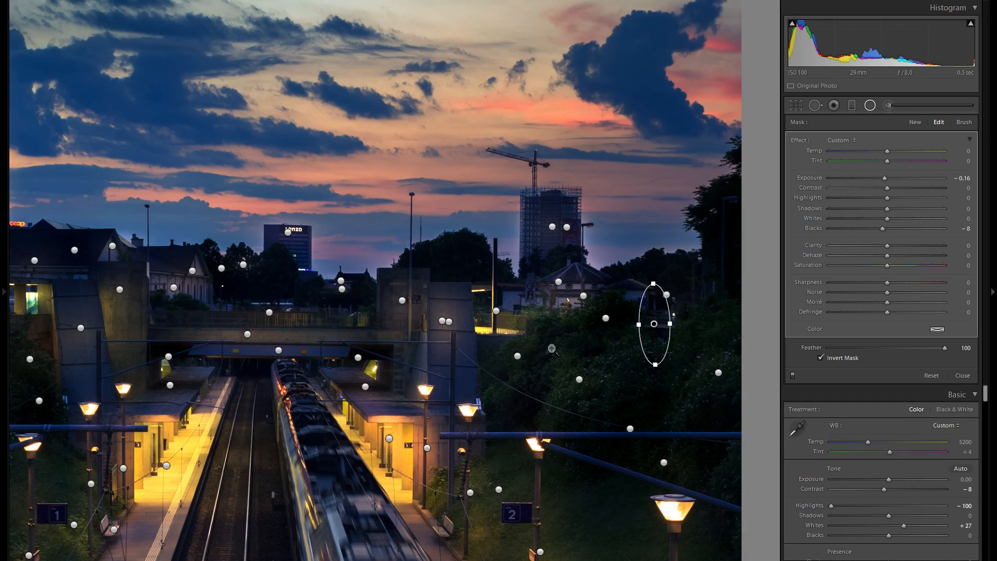
# - Compare the whole photo with all radial filters switched off and on again
pyautogui.hotkey('ctrl', '-')
pyautogui.hotkey('ctrl', '-')
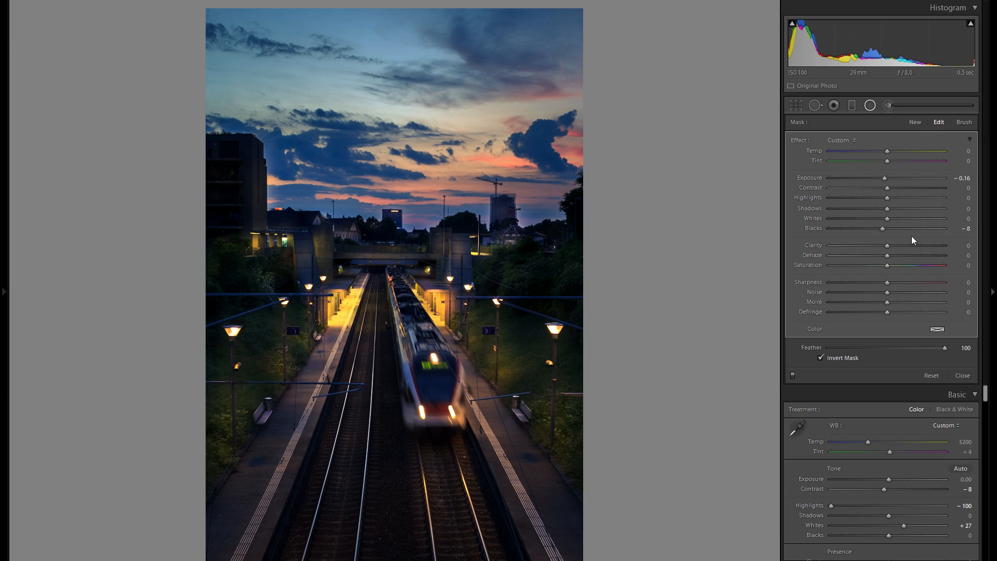
pyautogui.click(793, 376)
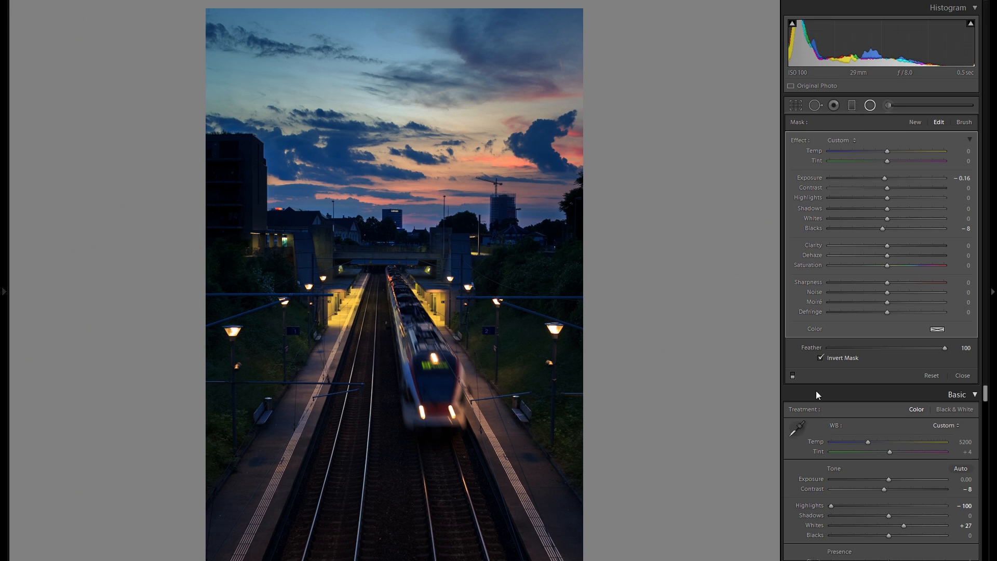
pyautogui.click(793, 376)
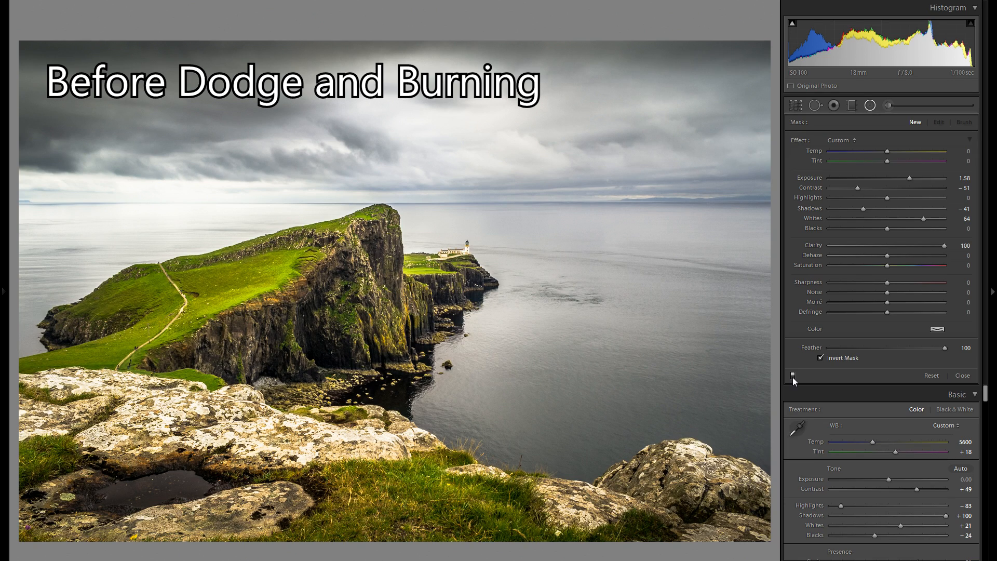
# - Compare the coastal cliff and lighthouse photo with its radial filters switched off and on
pyautogui.click(793, 377)
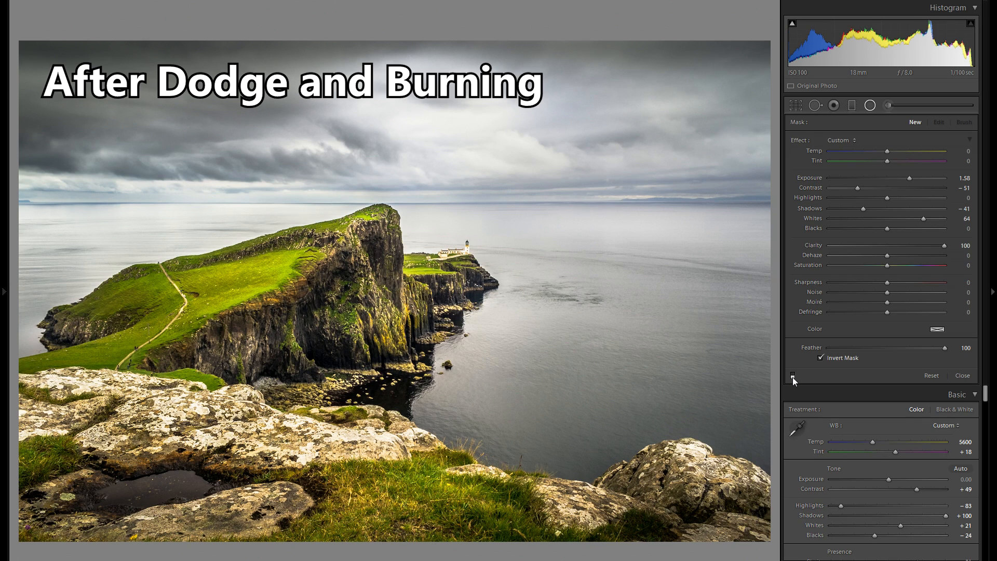
pyautogui.click(792, 376)
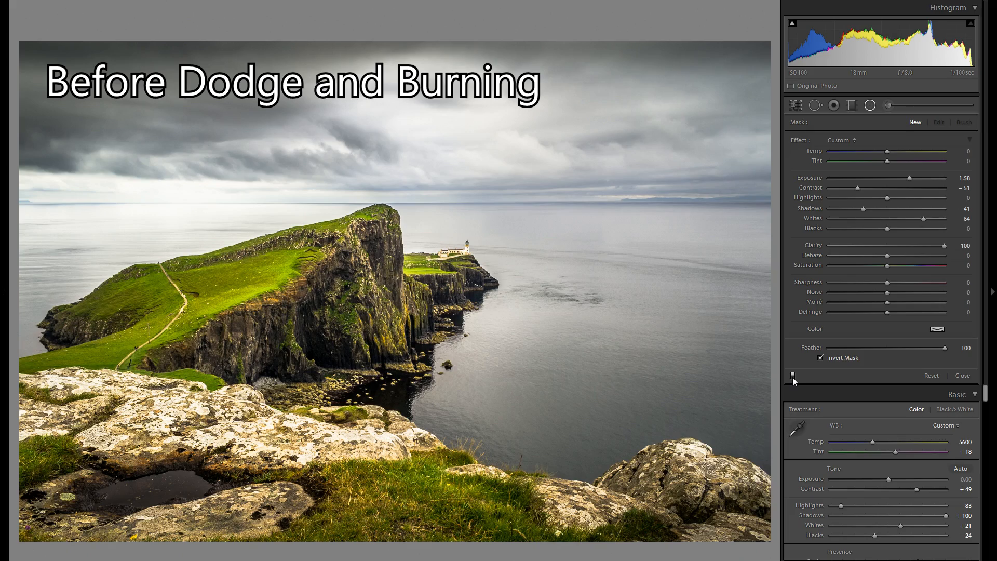
pyautogui.click(793, 375)
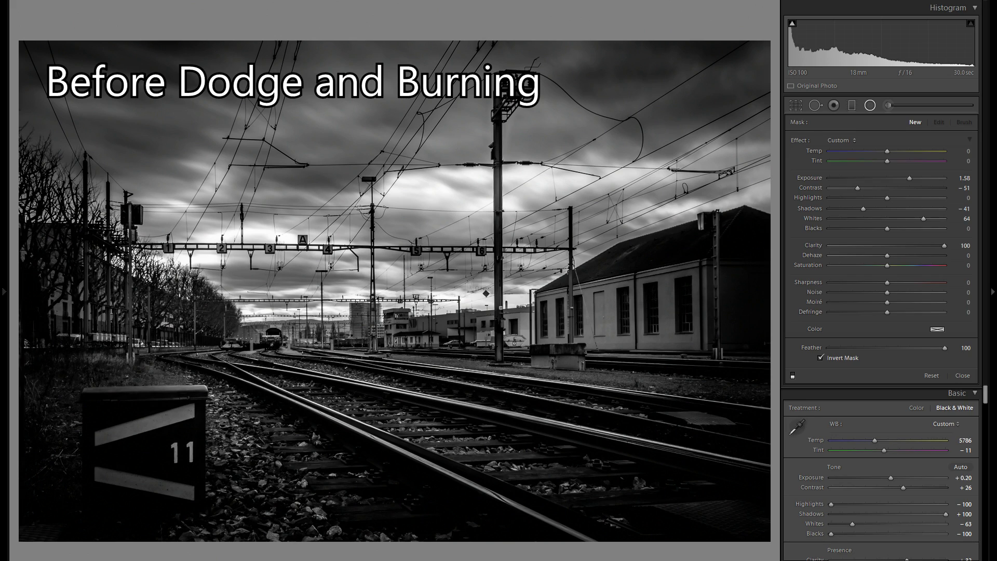
# - Compare the black-and-white railway photo and the cliff photo with sheep, each with its radial filters switched off and on
pyautogui.click(793, 373)
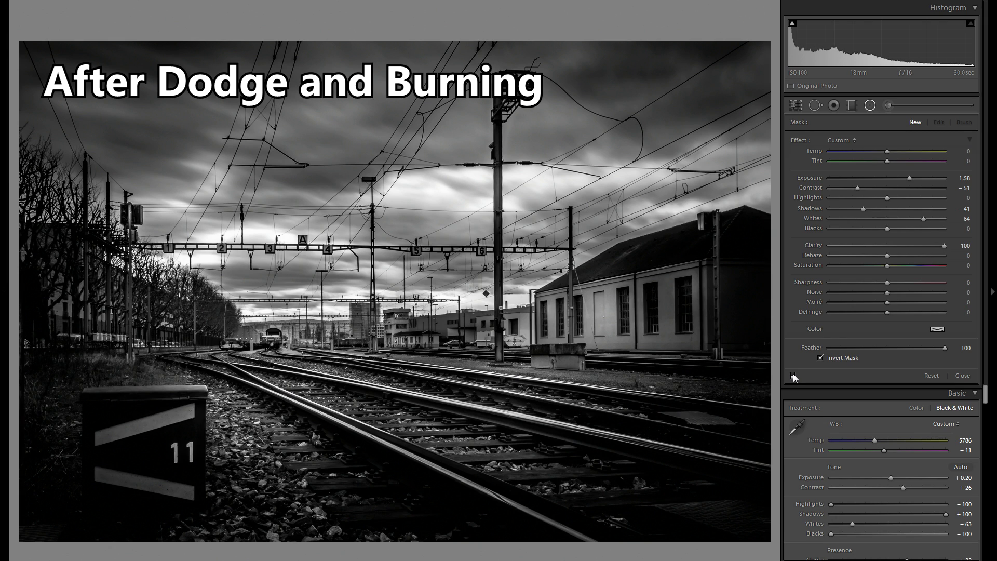
pyautogui.click(793, 373)
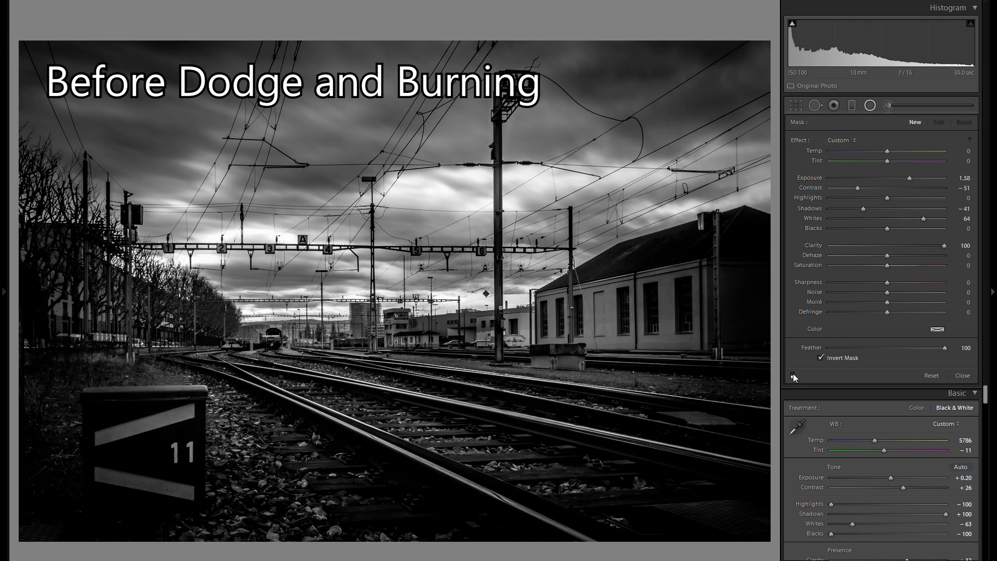
pyautogui.click(793, 374)
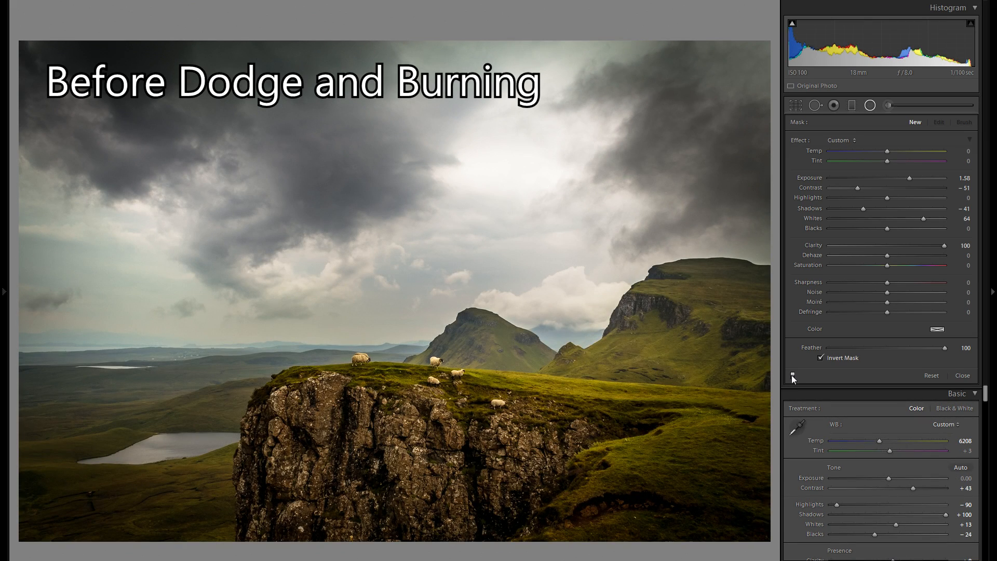
pyautogui.click(793, 375)
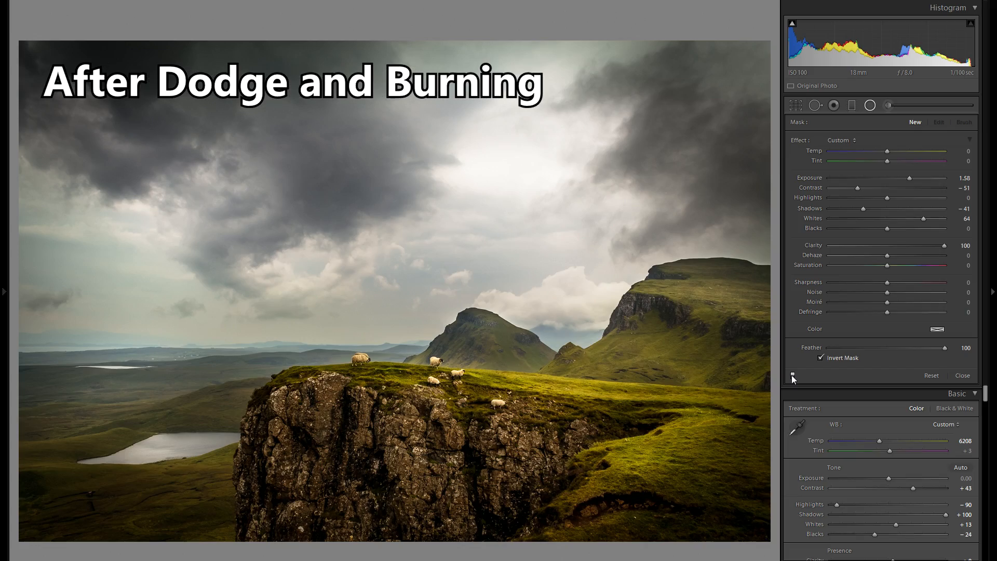